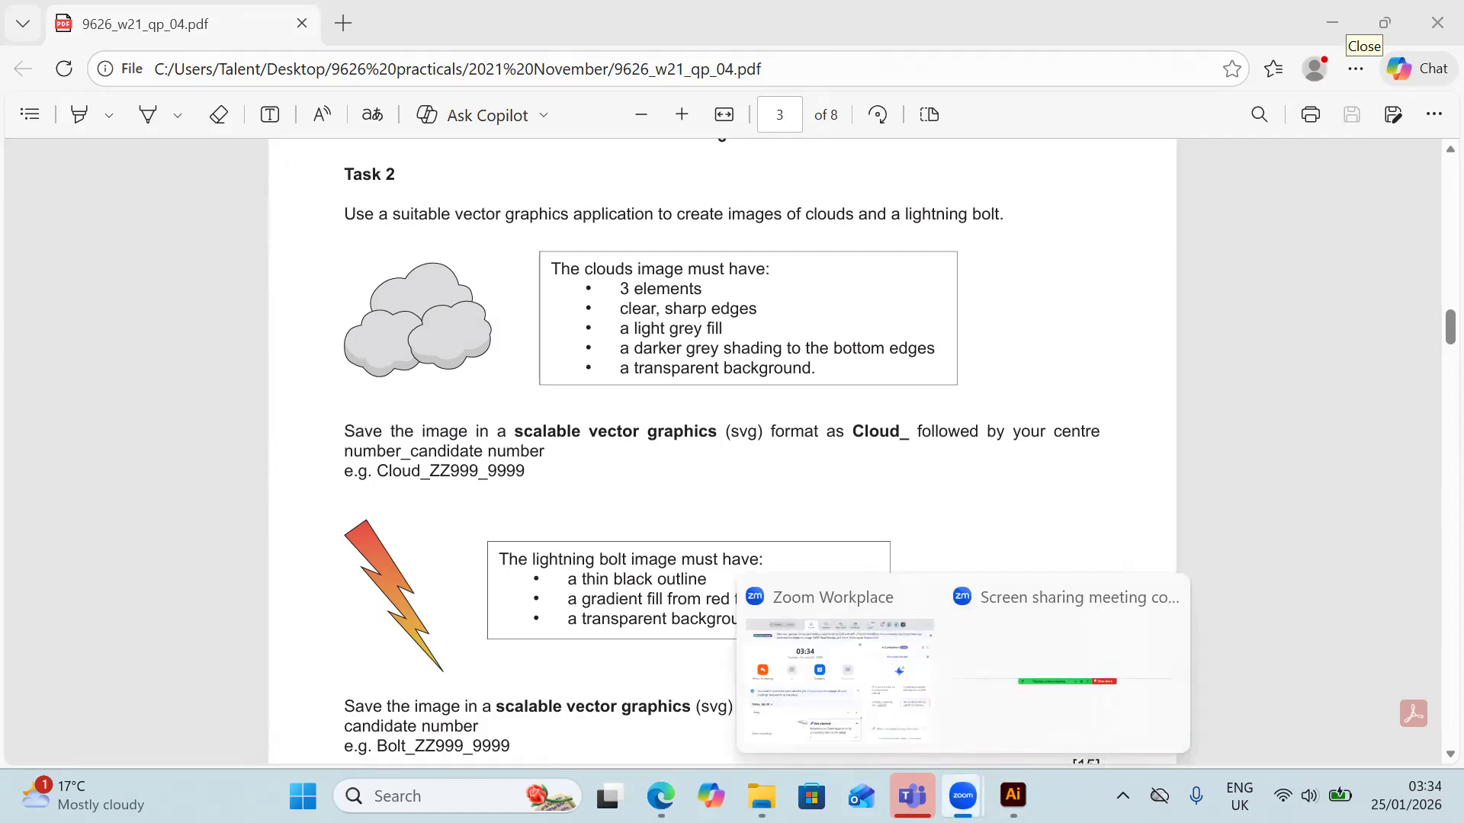
Step: Switch to Adobe Illustrator and create a new portrait A4 document, 210 x 297 mm, in CMYK Color
mouse_move(1013, 796)
click(1013, 684)
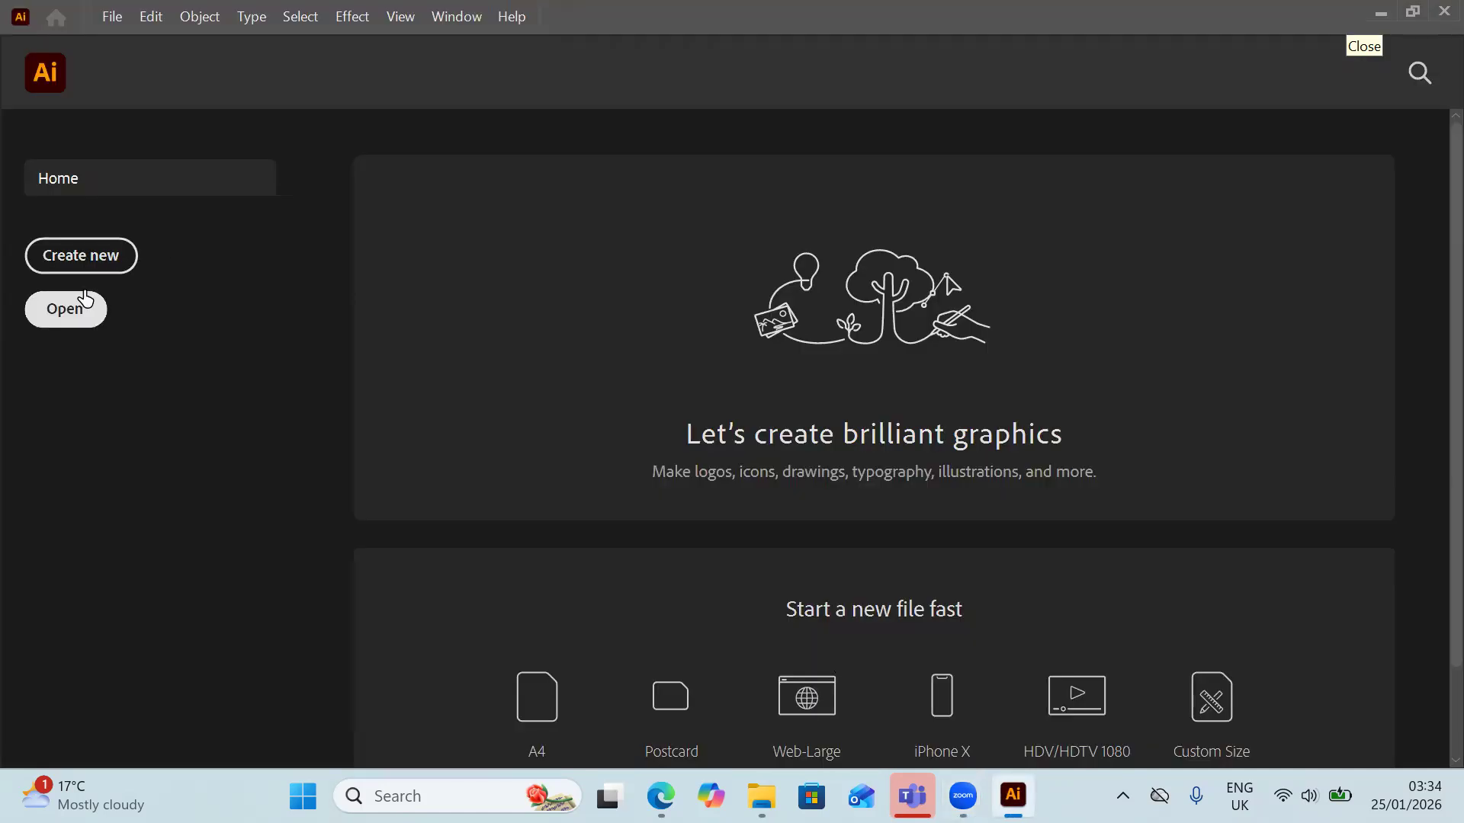
click(122, 264)
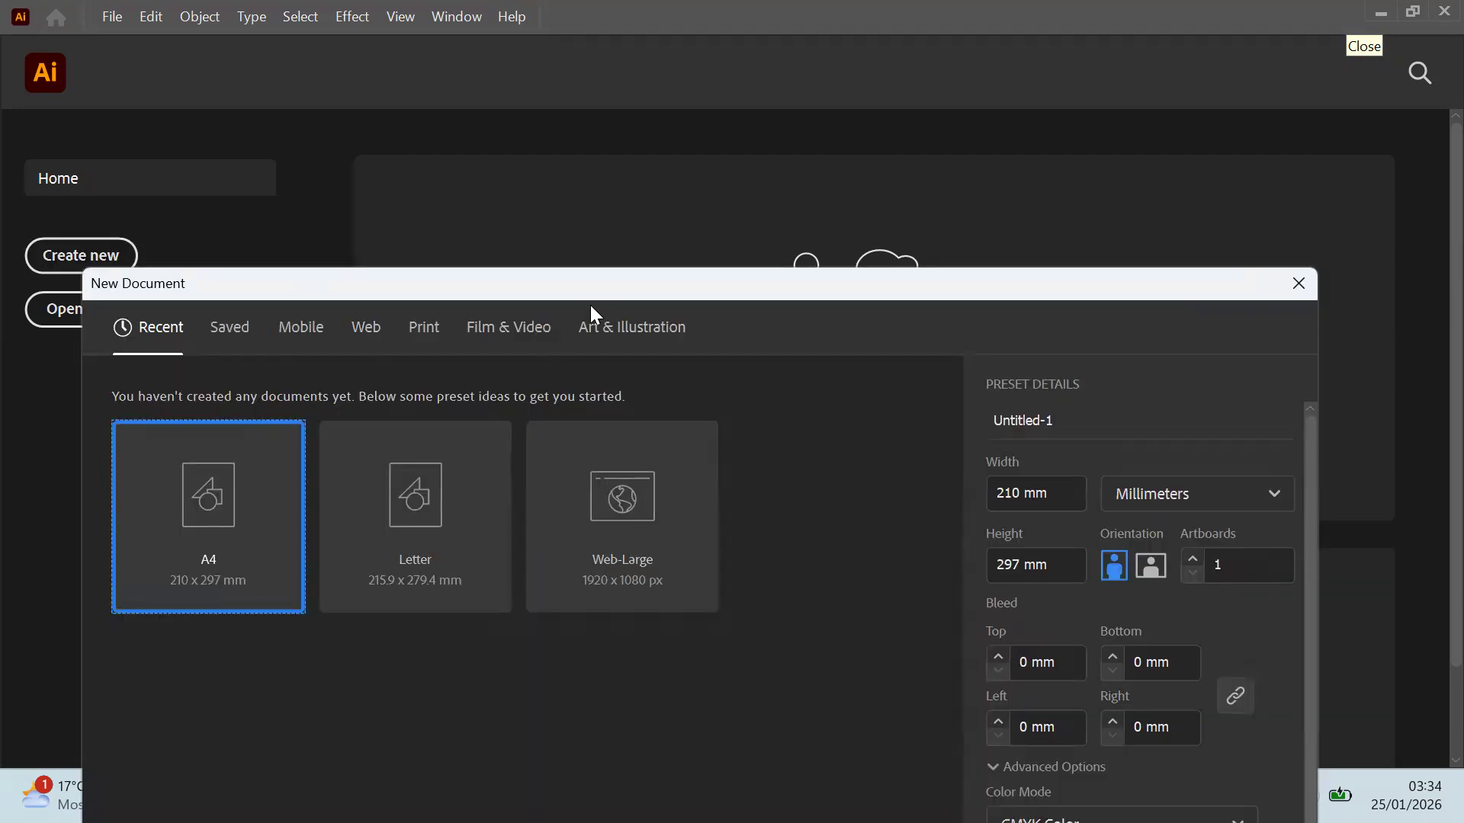
drag(615, 290, 733, 51)
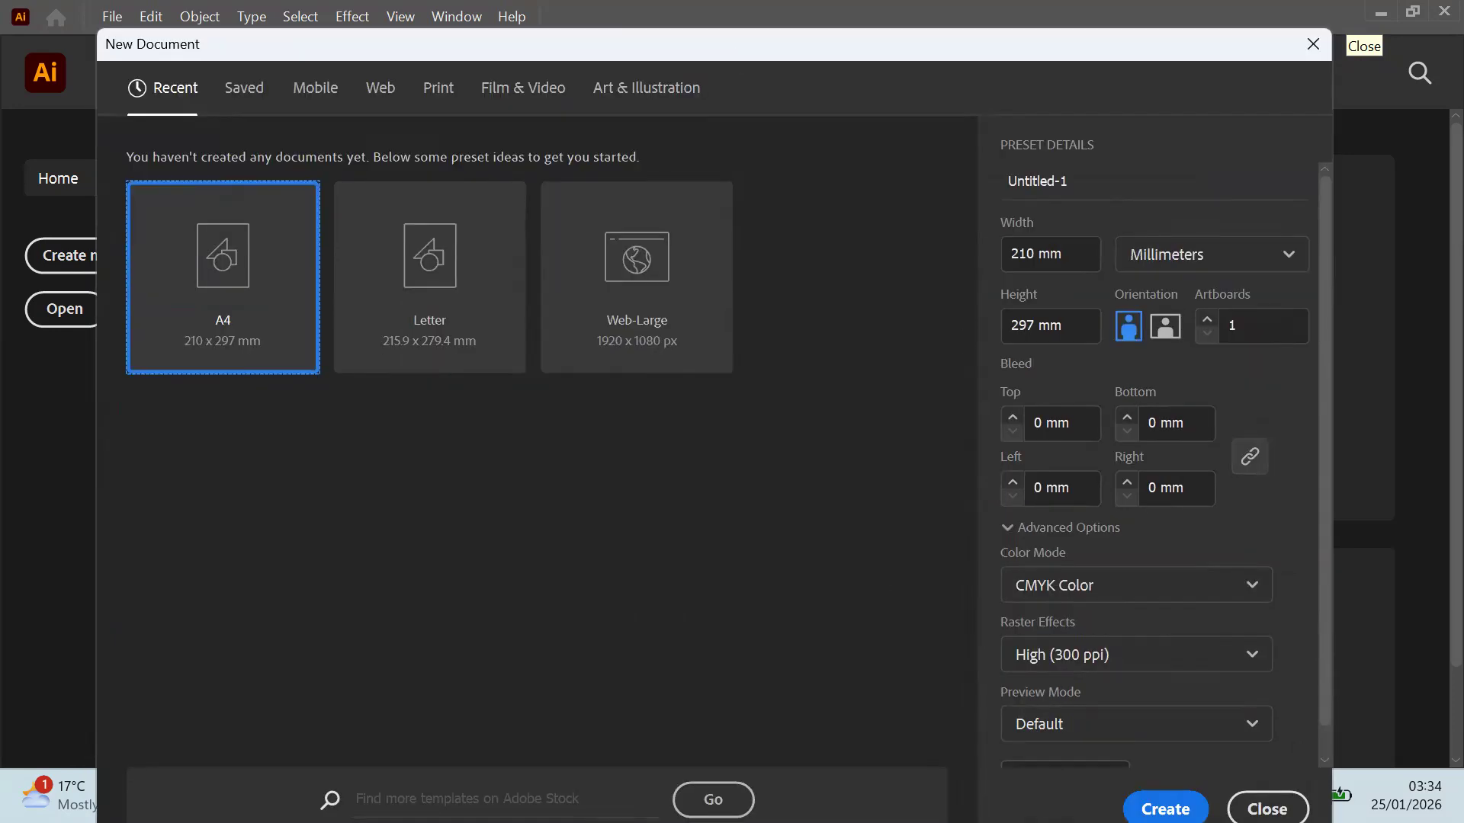
click(1165, 809)
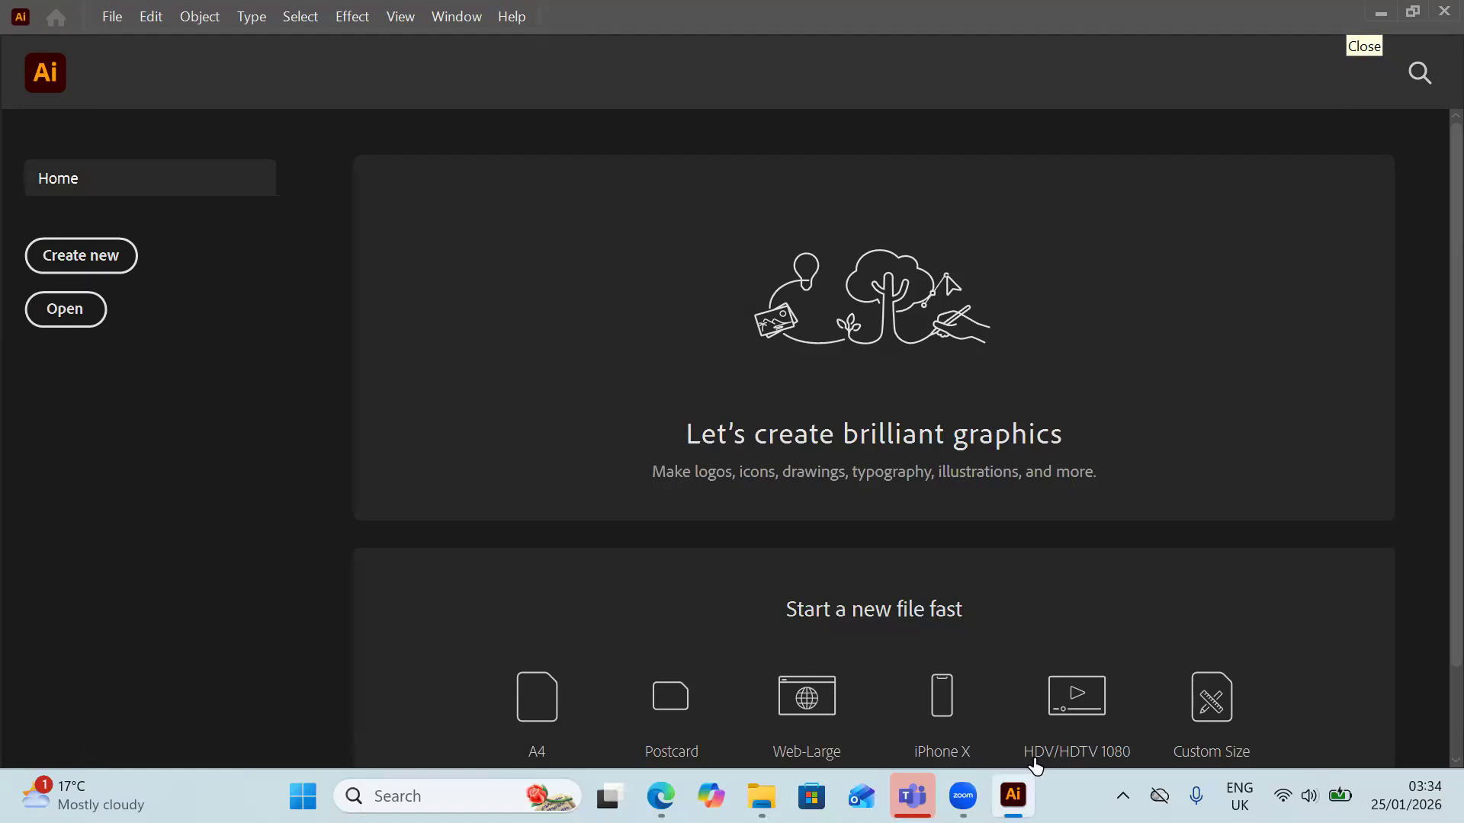
mouse_move(1013, 793)
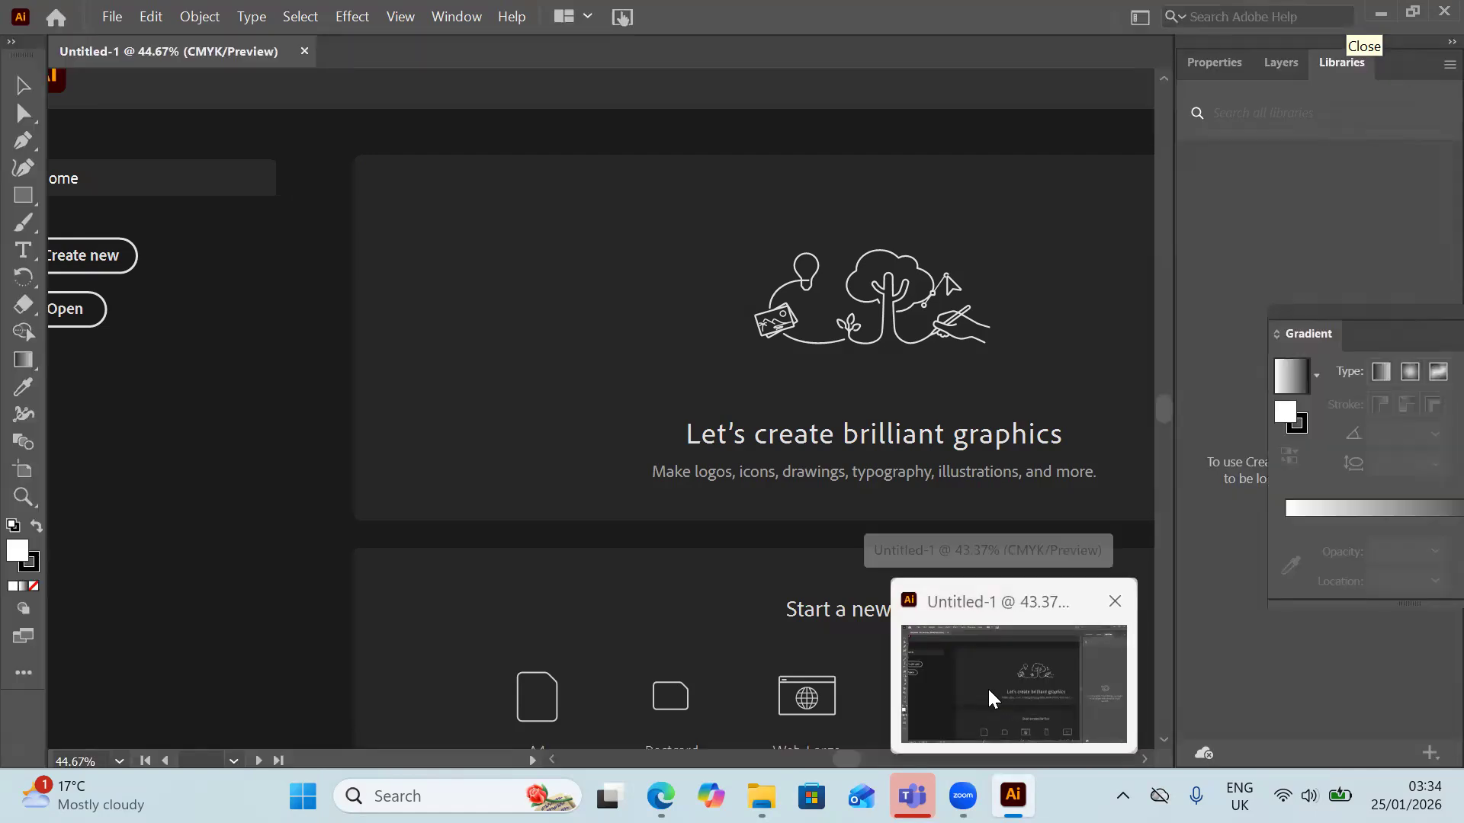
click(992, 699)
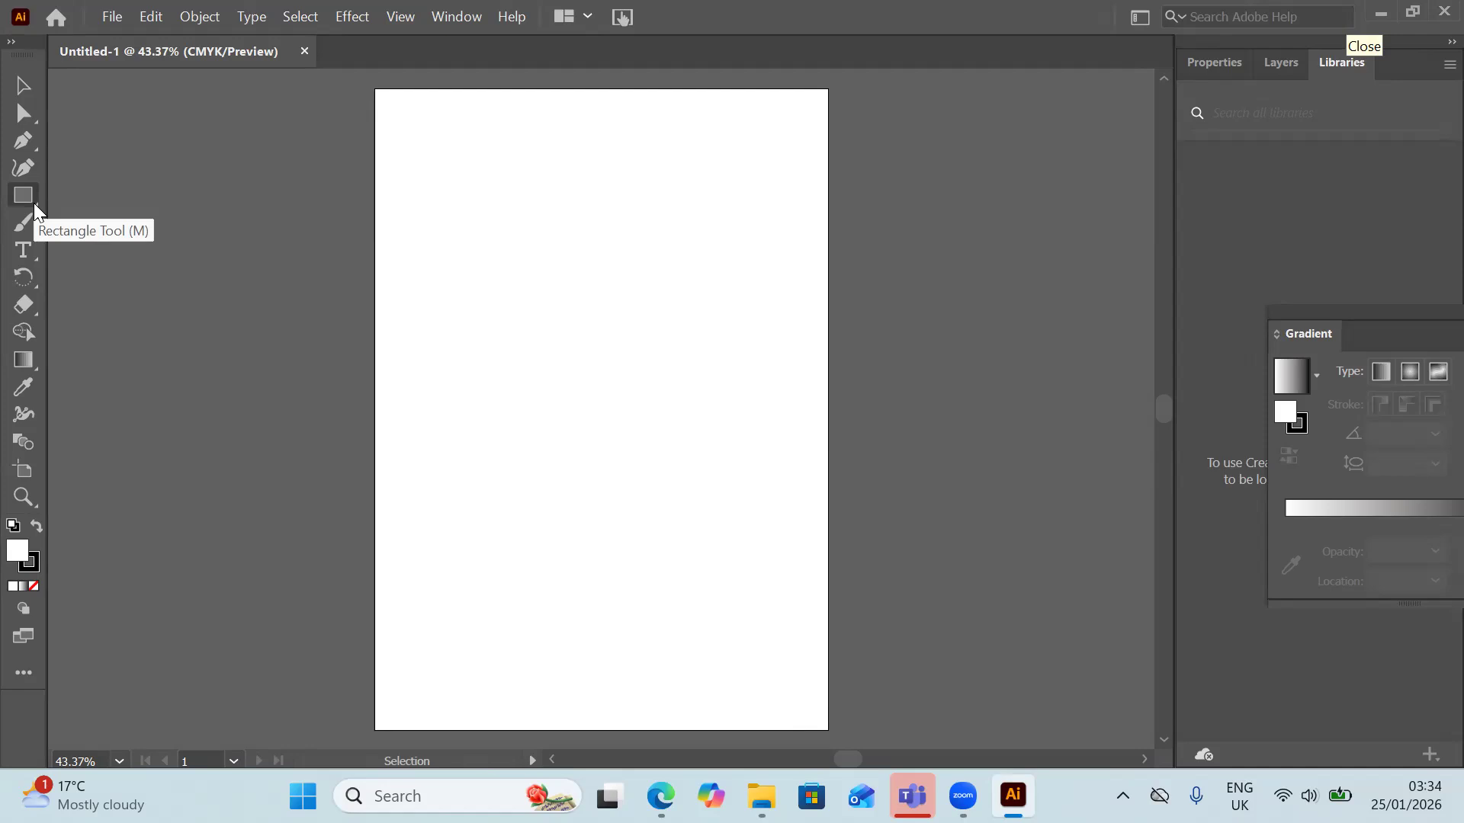
Step: Draw an ellipse about 64 mm wide and 51 mm high in the upper-left part of the artboard
click(35, 210)
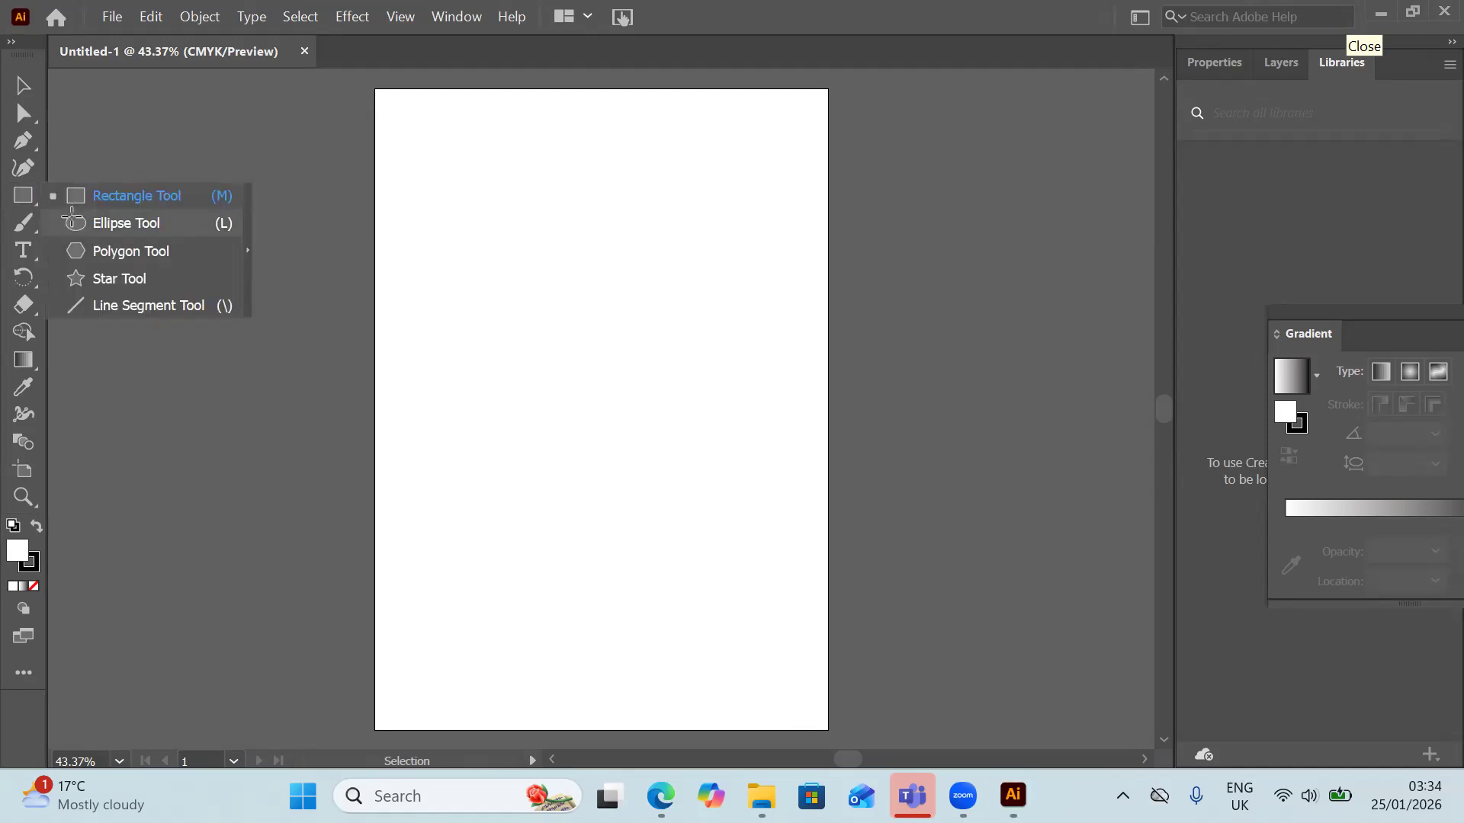
click(75, 223)
drag(433, 206, 572, 317)
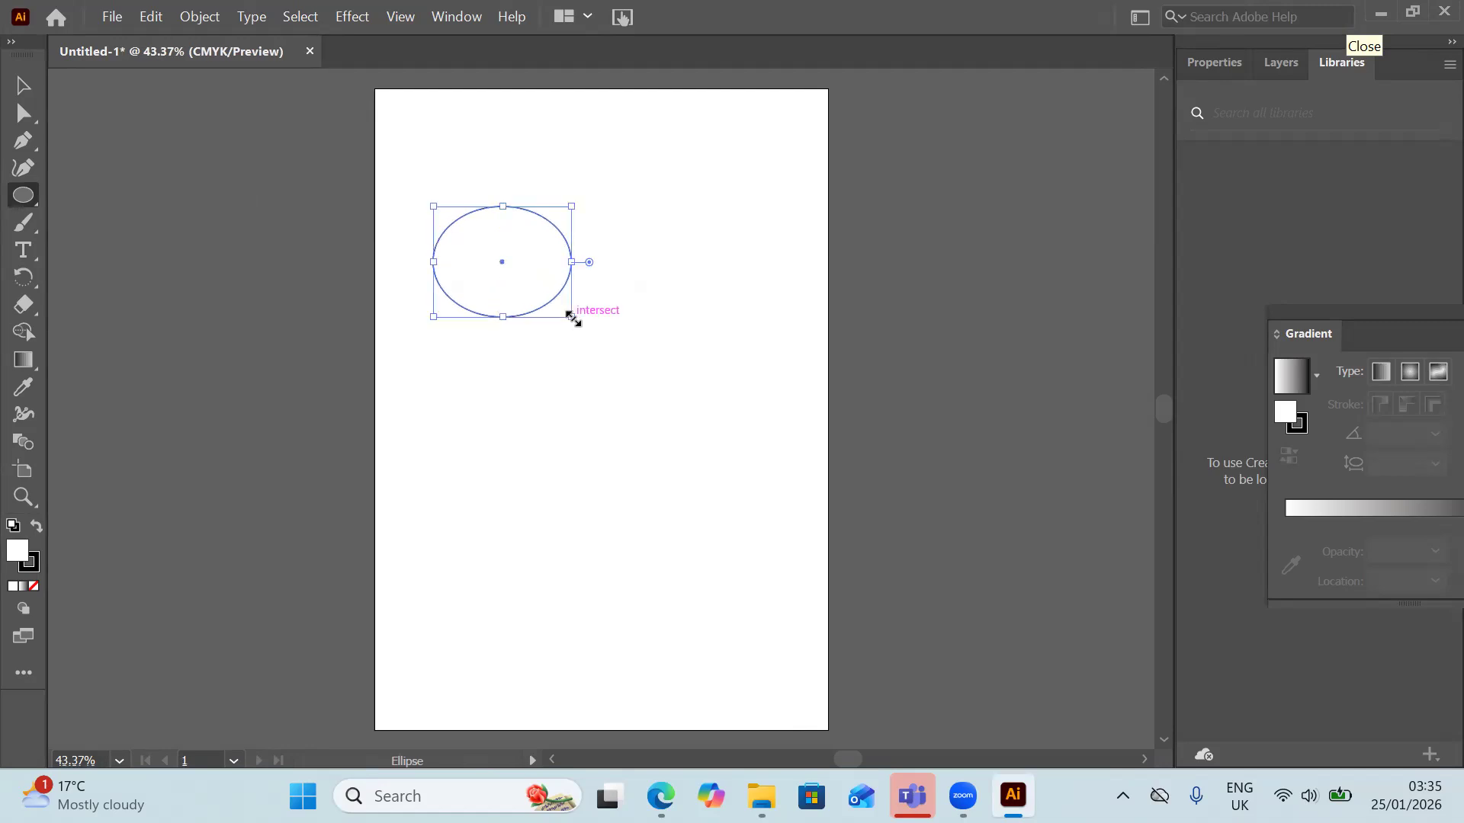
Step: Fill the ellipse with the light grey colour D3CDCD
double_click(17, 552)
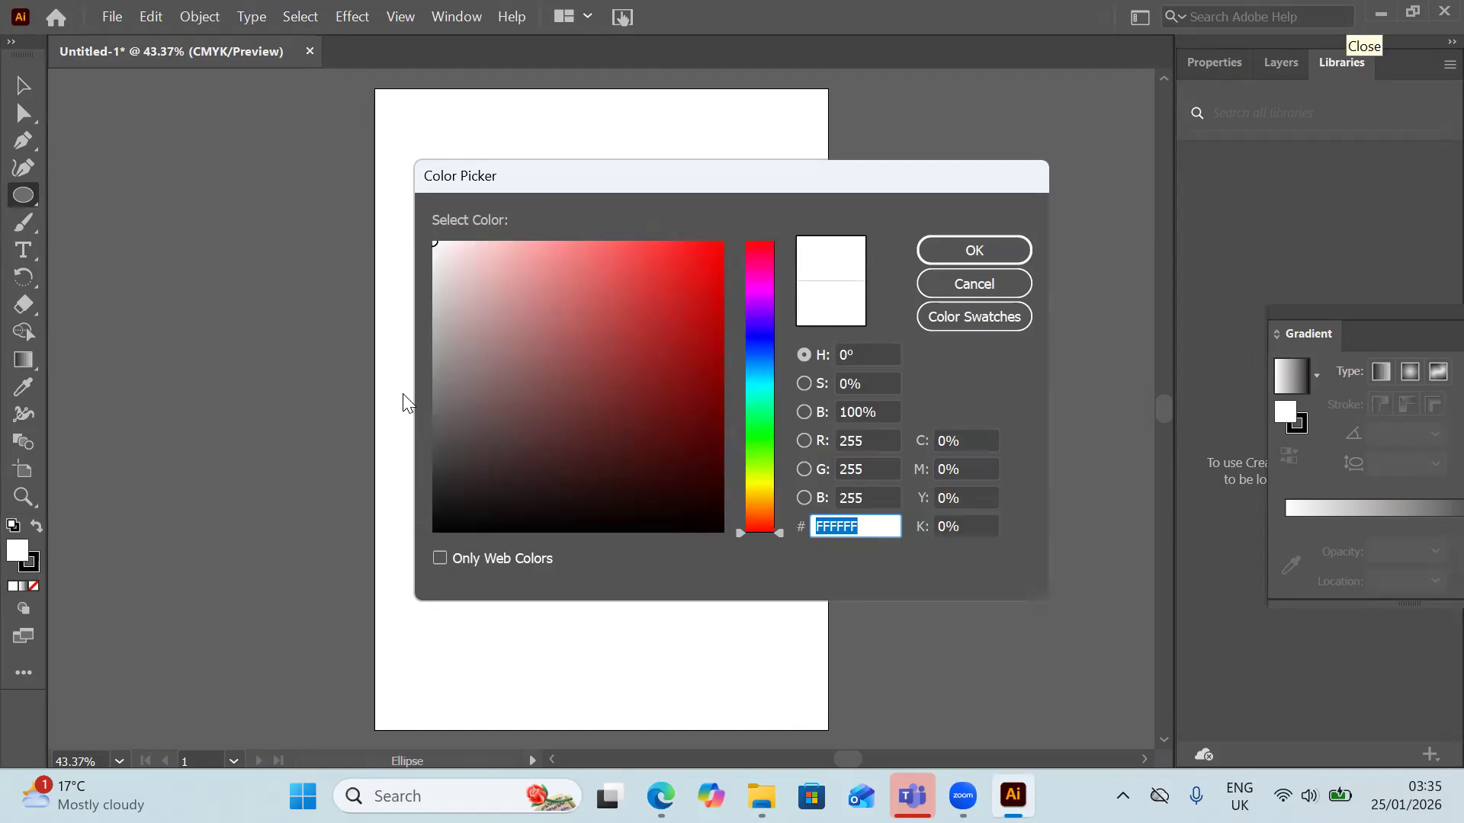
click(438, 376)
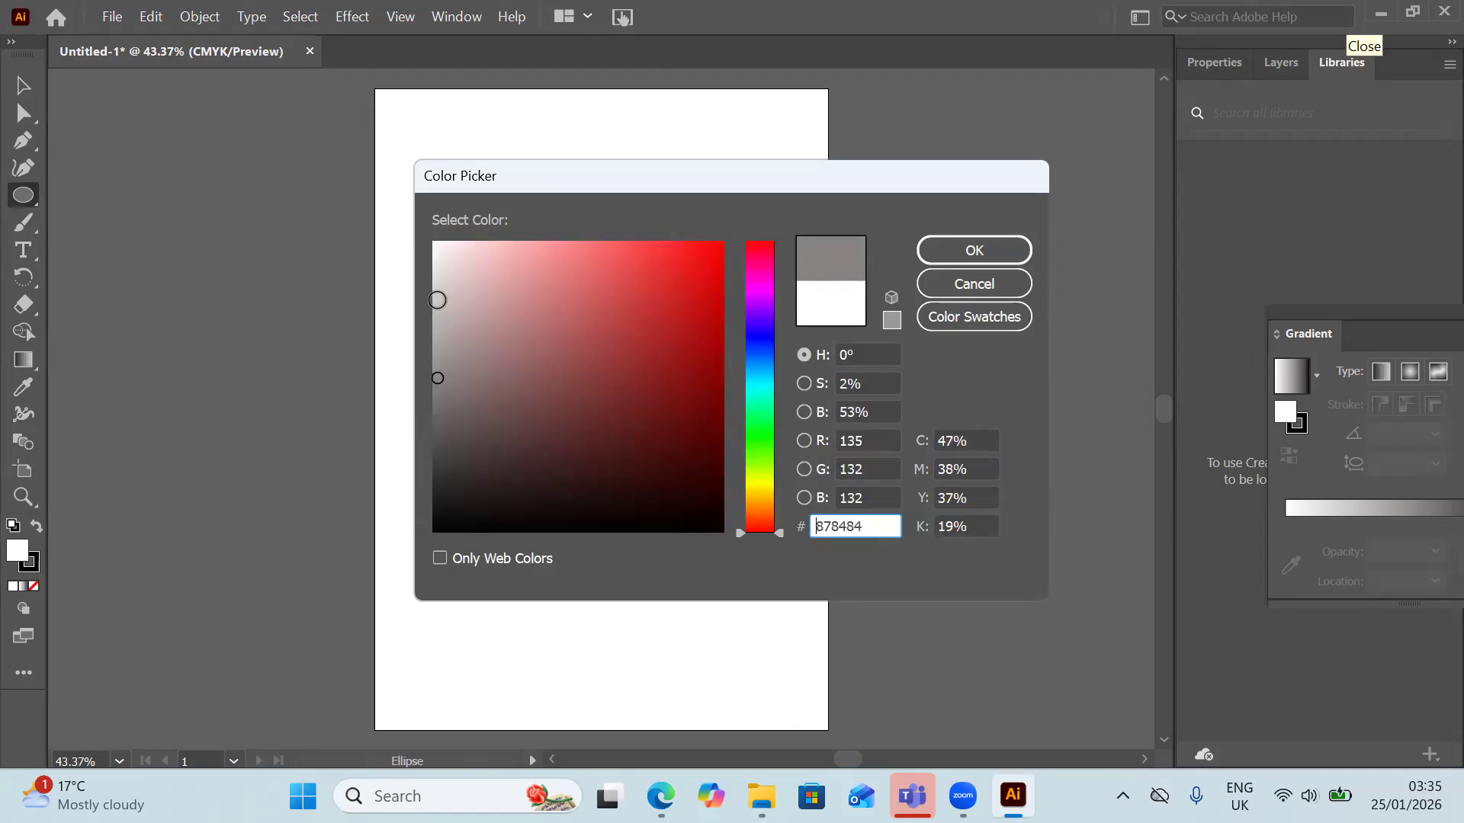
click(437, 300)
click(438, 289)
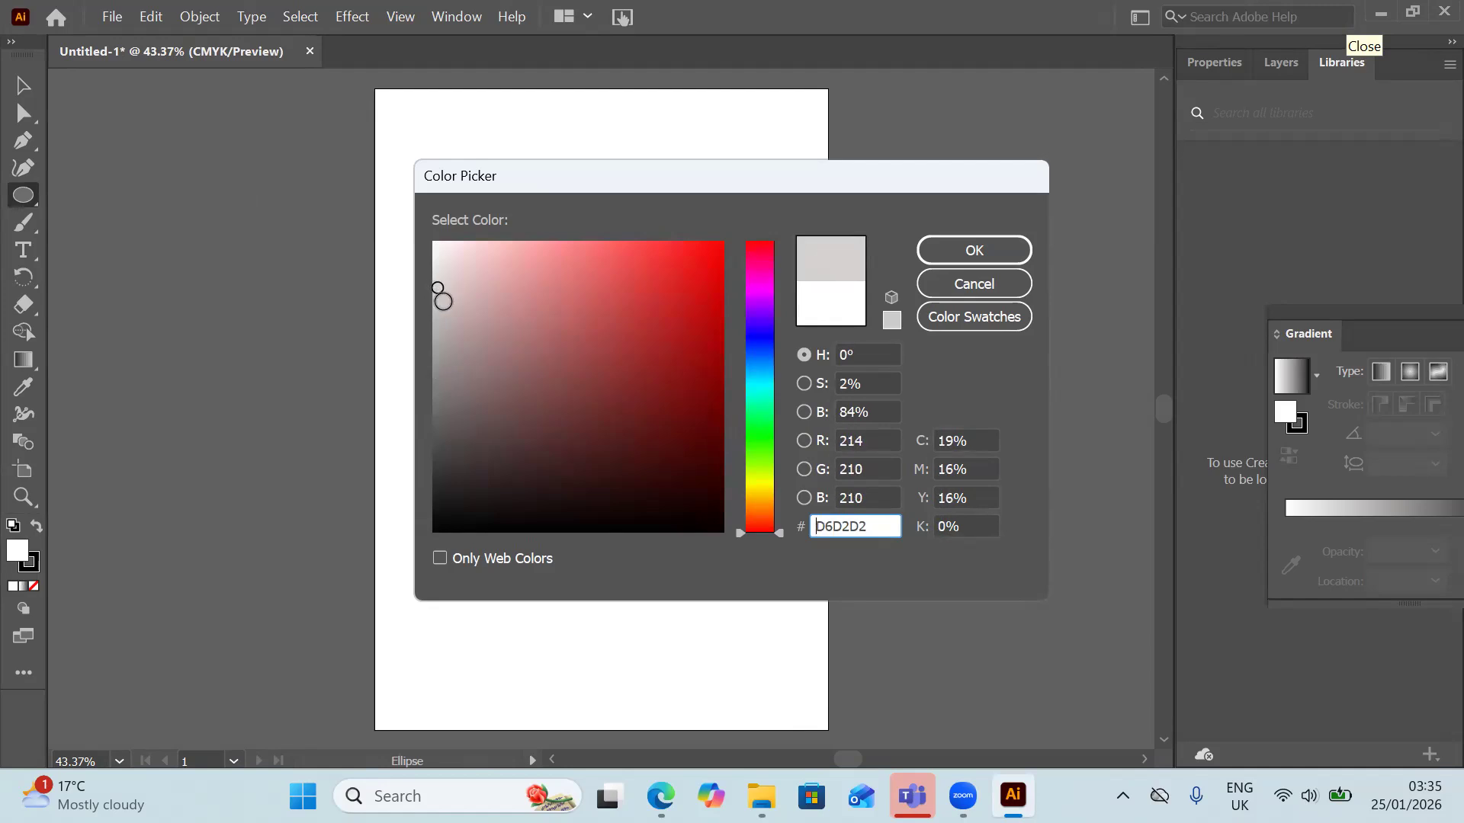
click(442, 299)
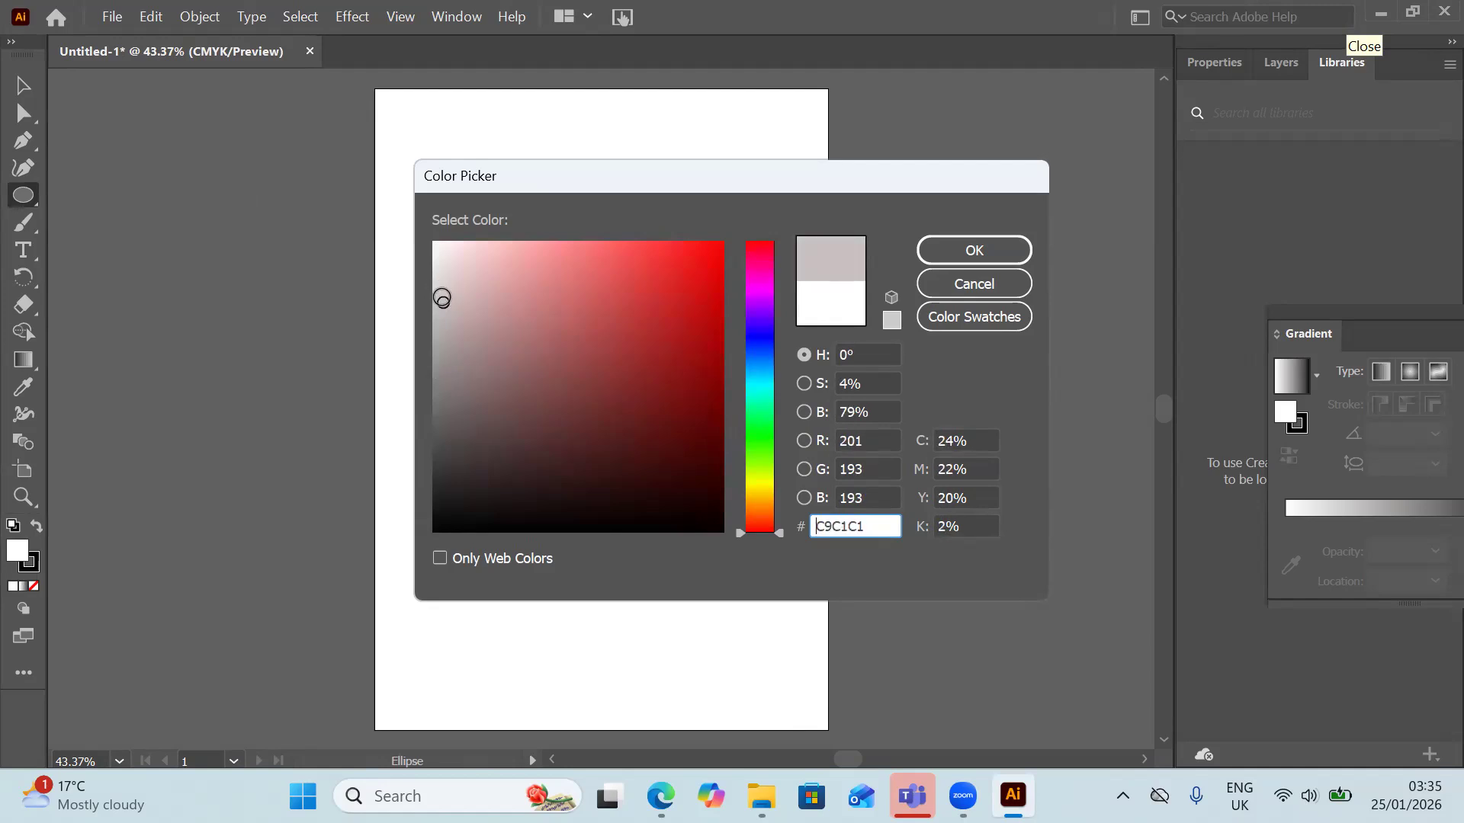
click(440, 298)
click(440, 292)
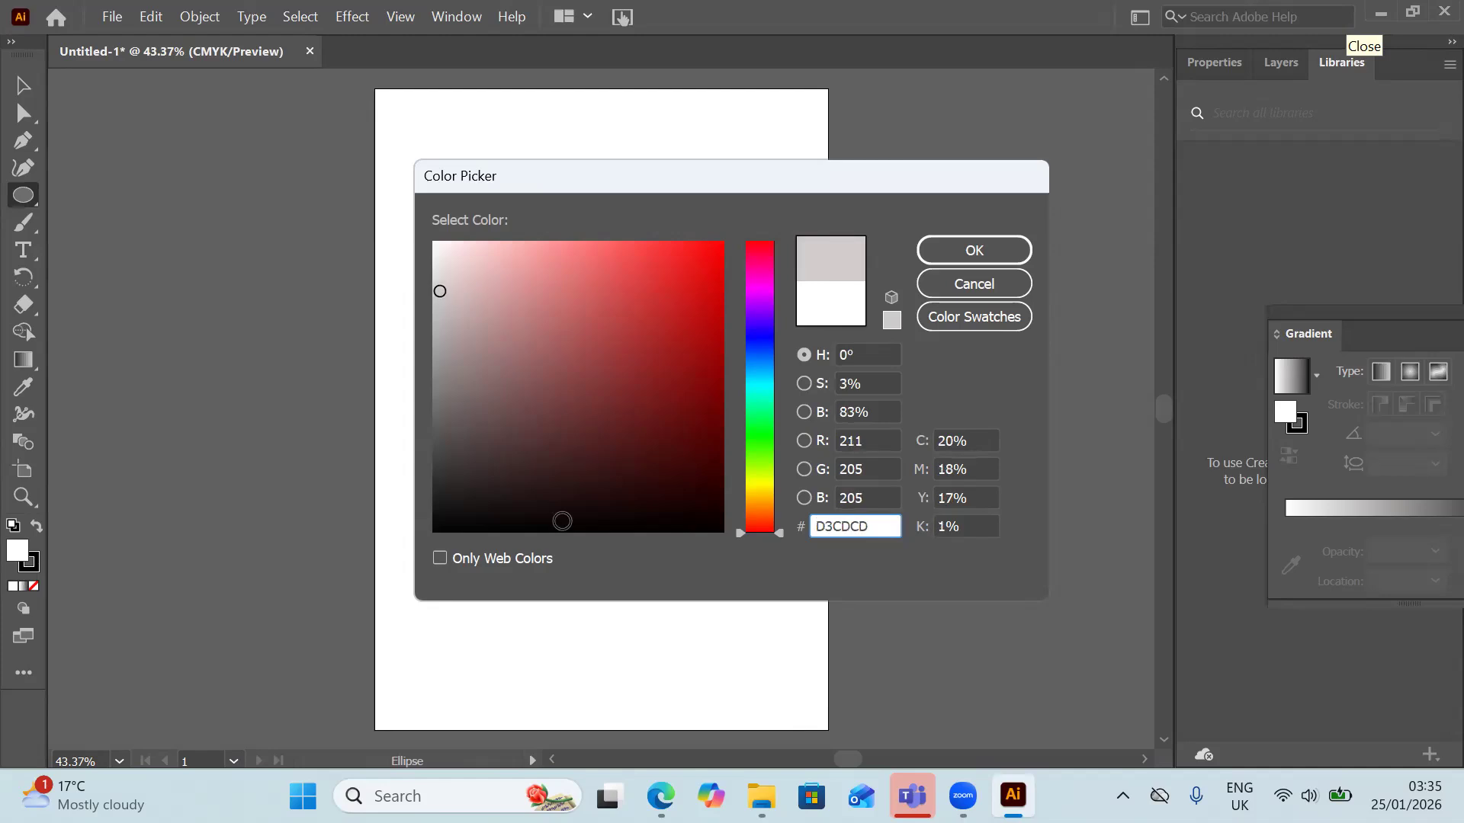
click(963, 263)
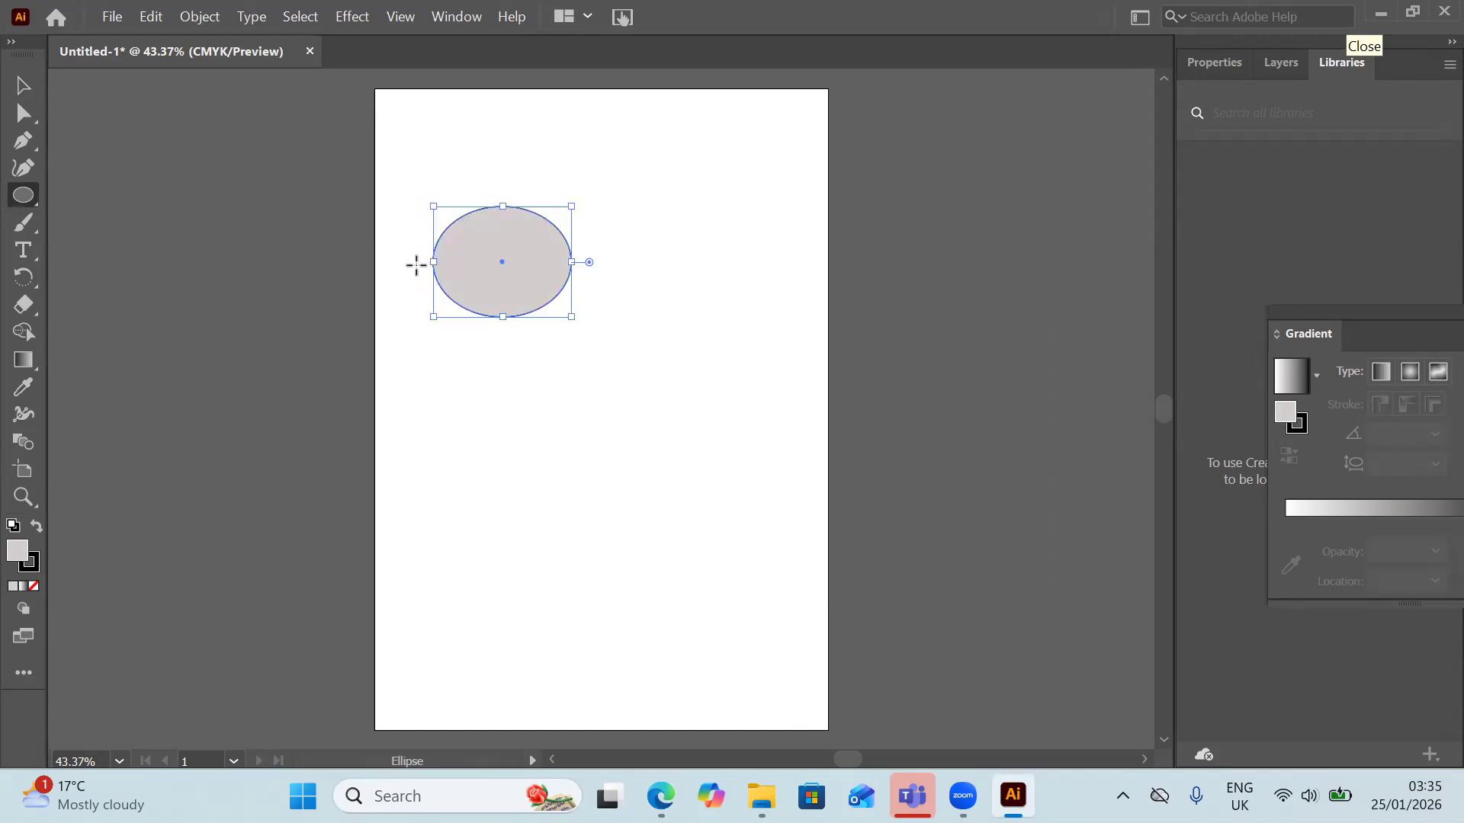
Step: Change the ellipse's fill to the slightly darker grey CCC4C4
click(14, 588)
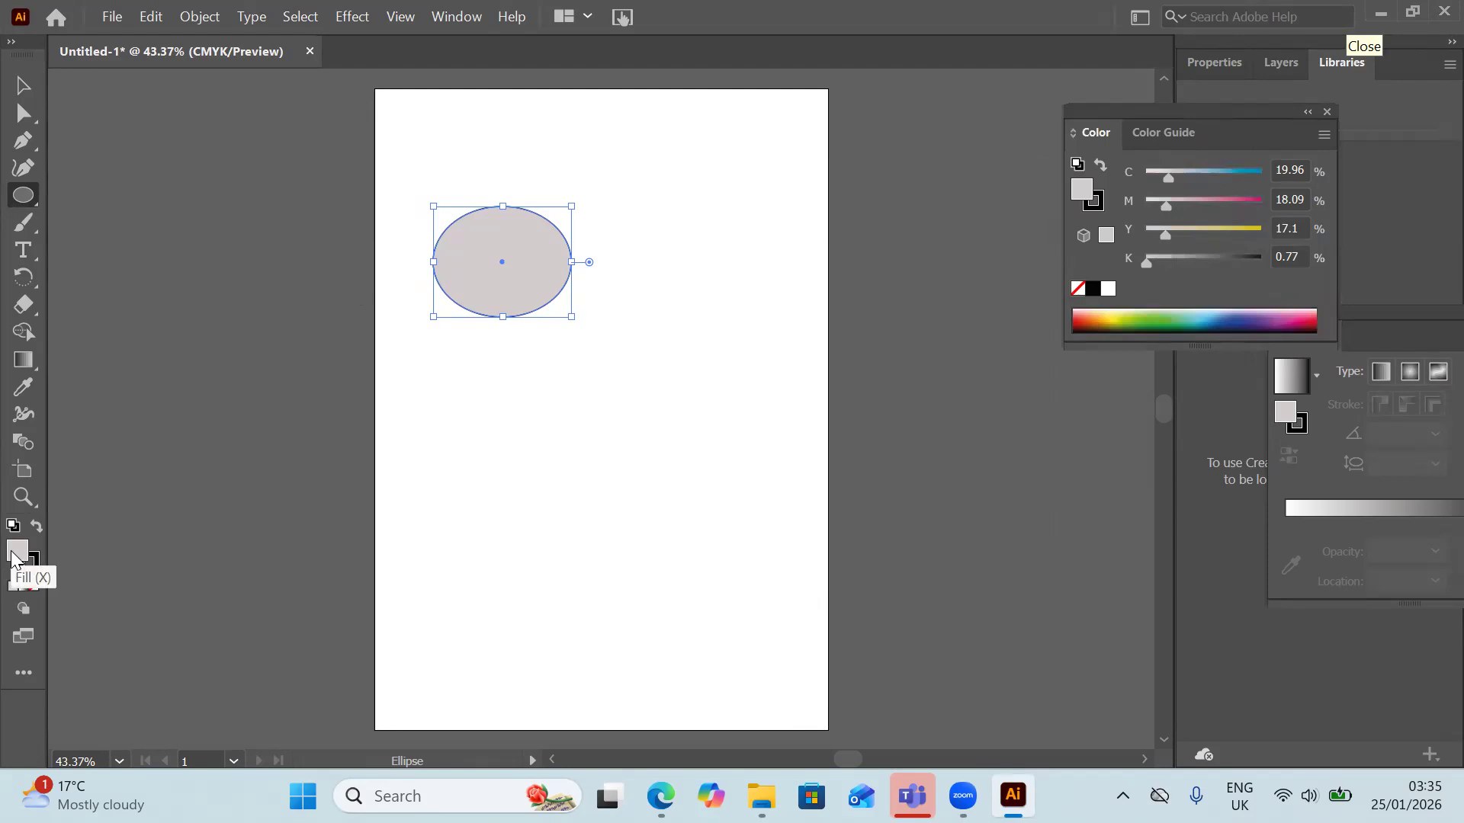
double_click(17, 551)
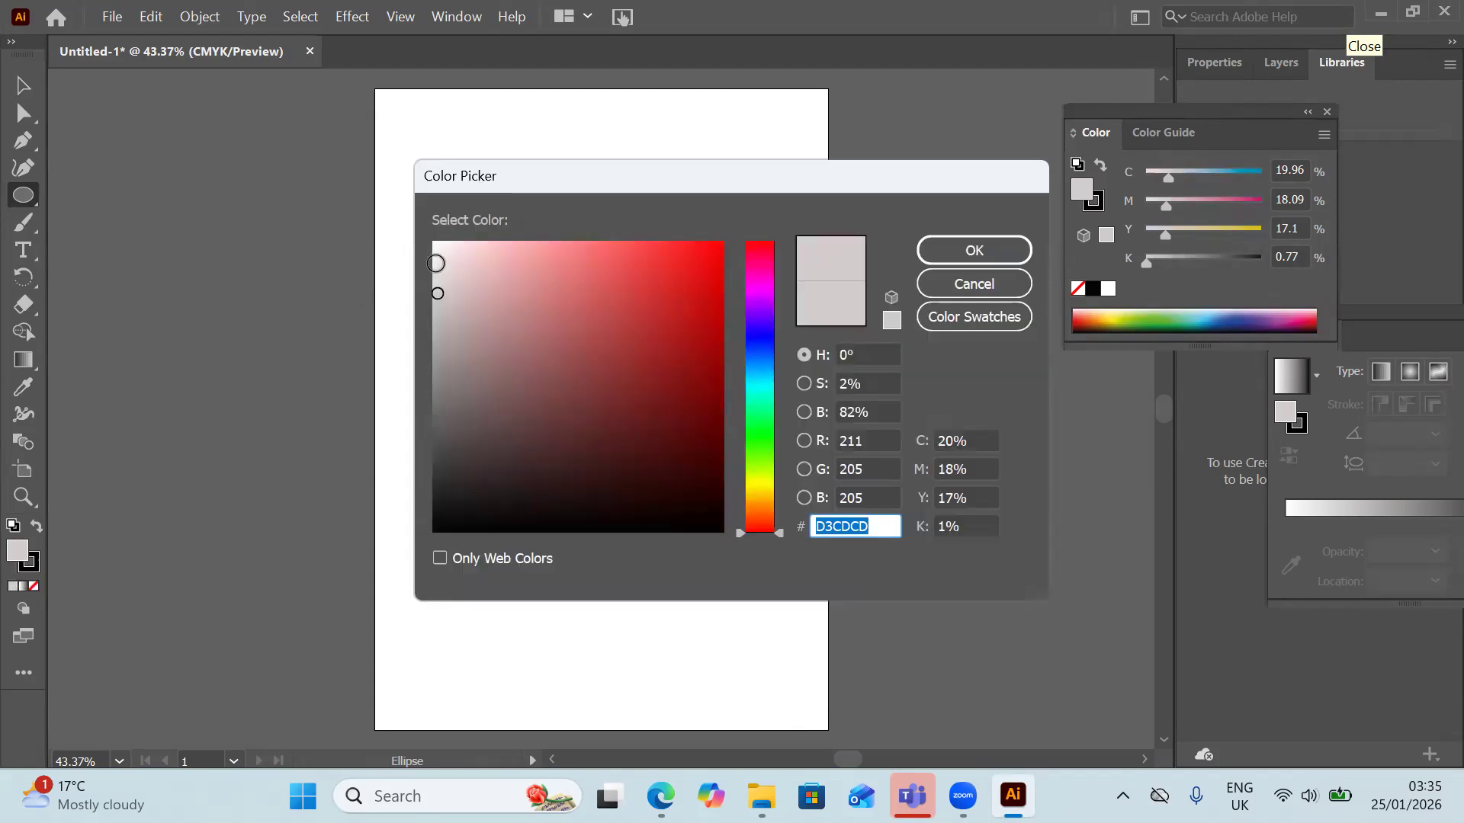
click(443, 269)
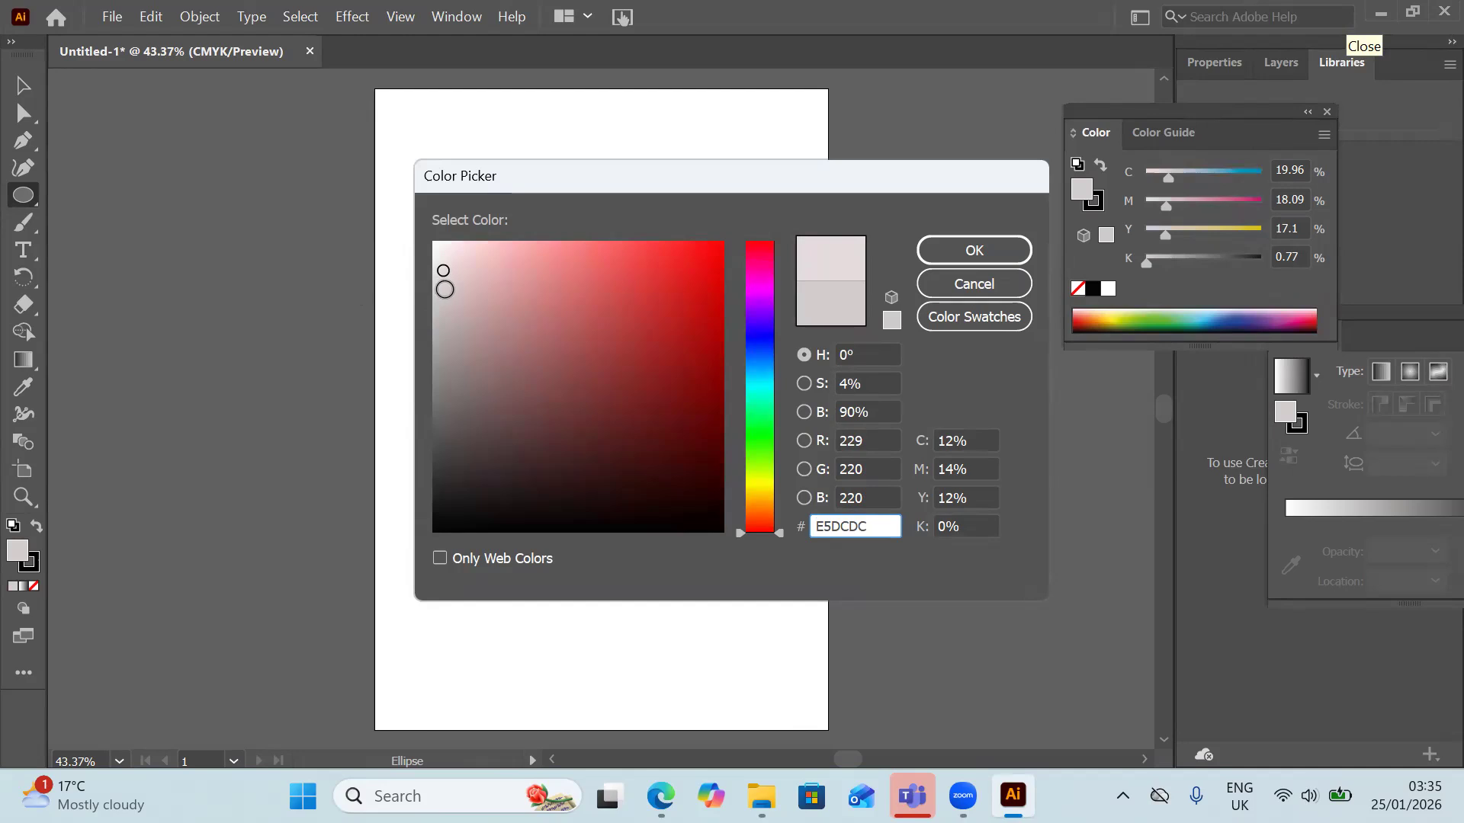
click(446, 296)
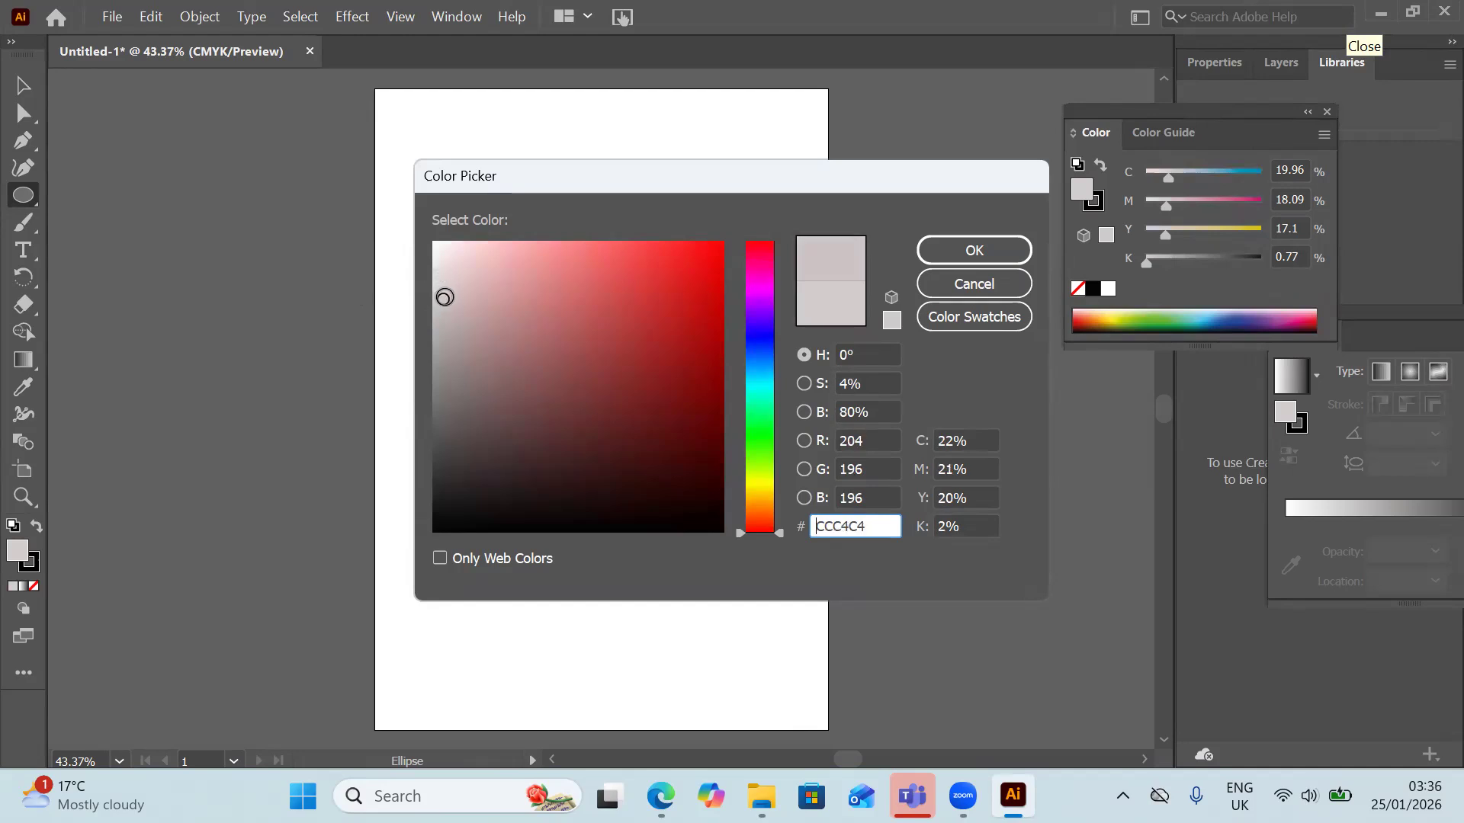
click(947, 250)
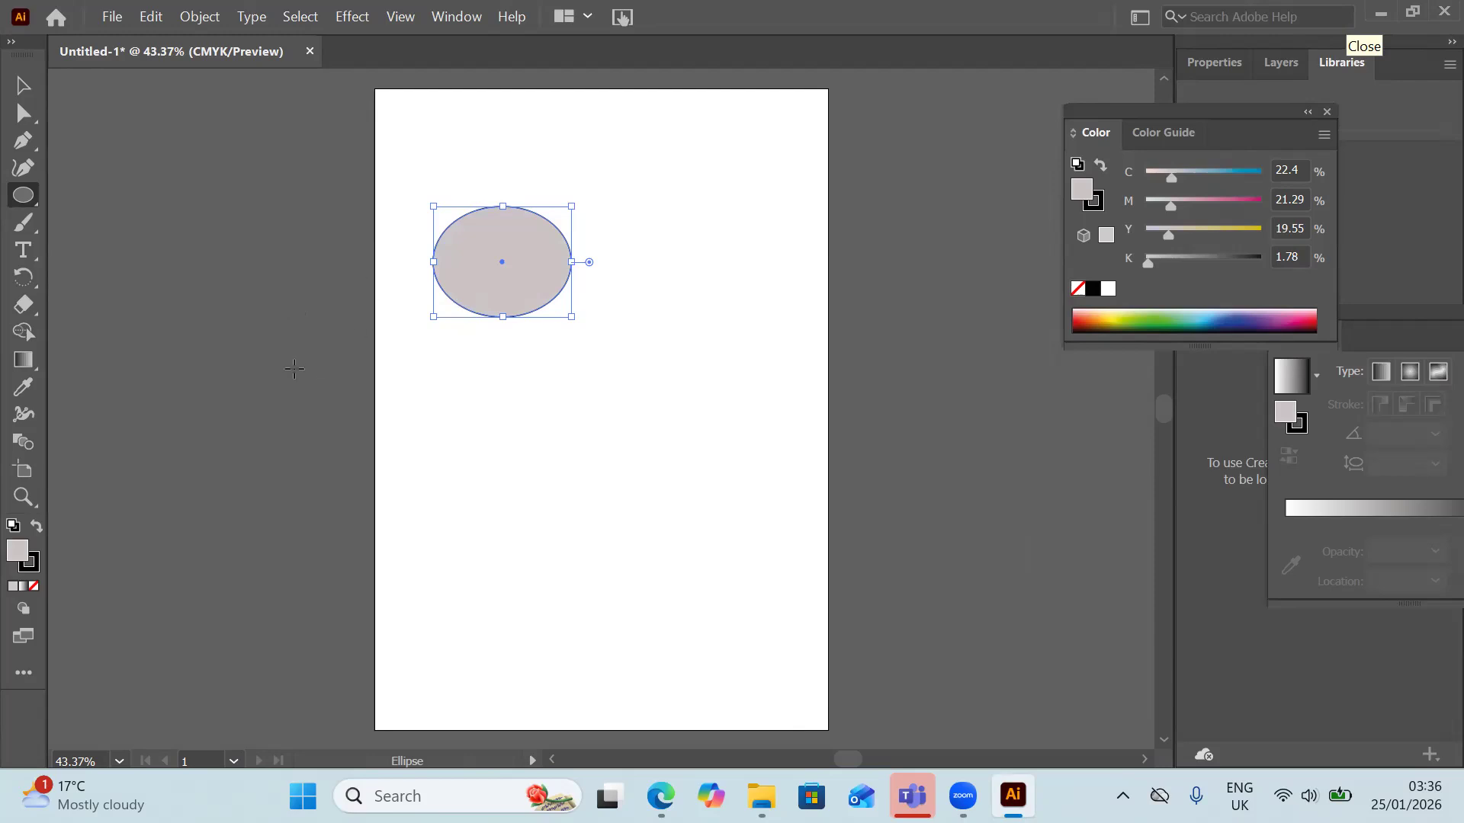
Step: Set the ellipse's fill to the lighter grey E8DFDF
double_click(16, 556)
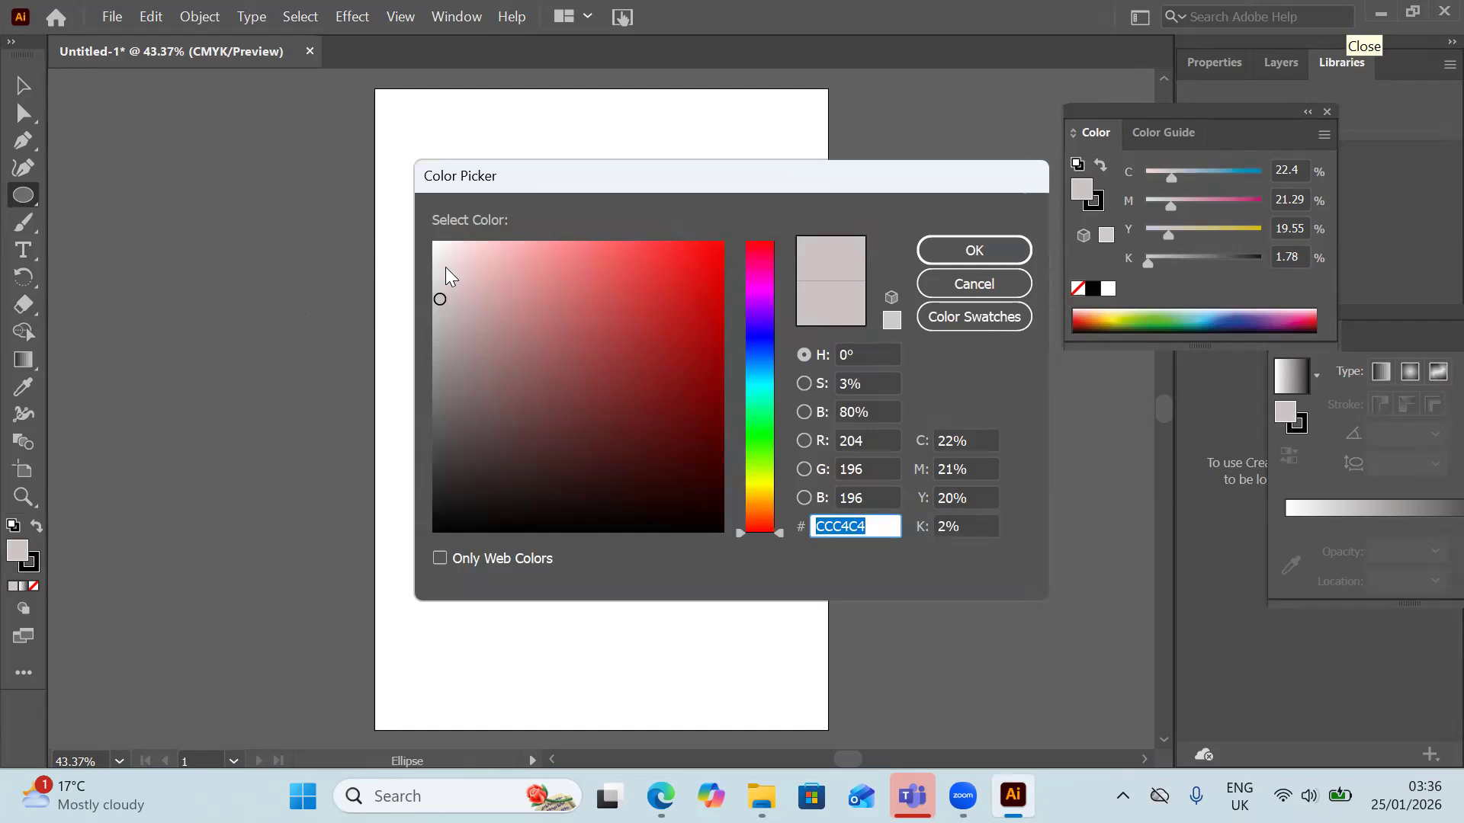
click(444, 267)
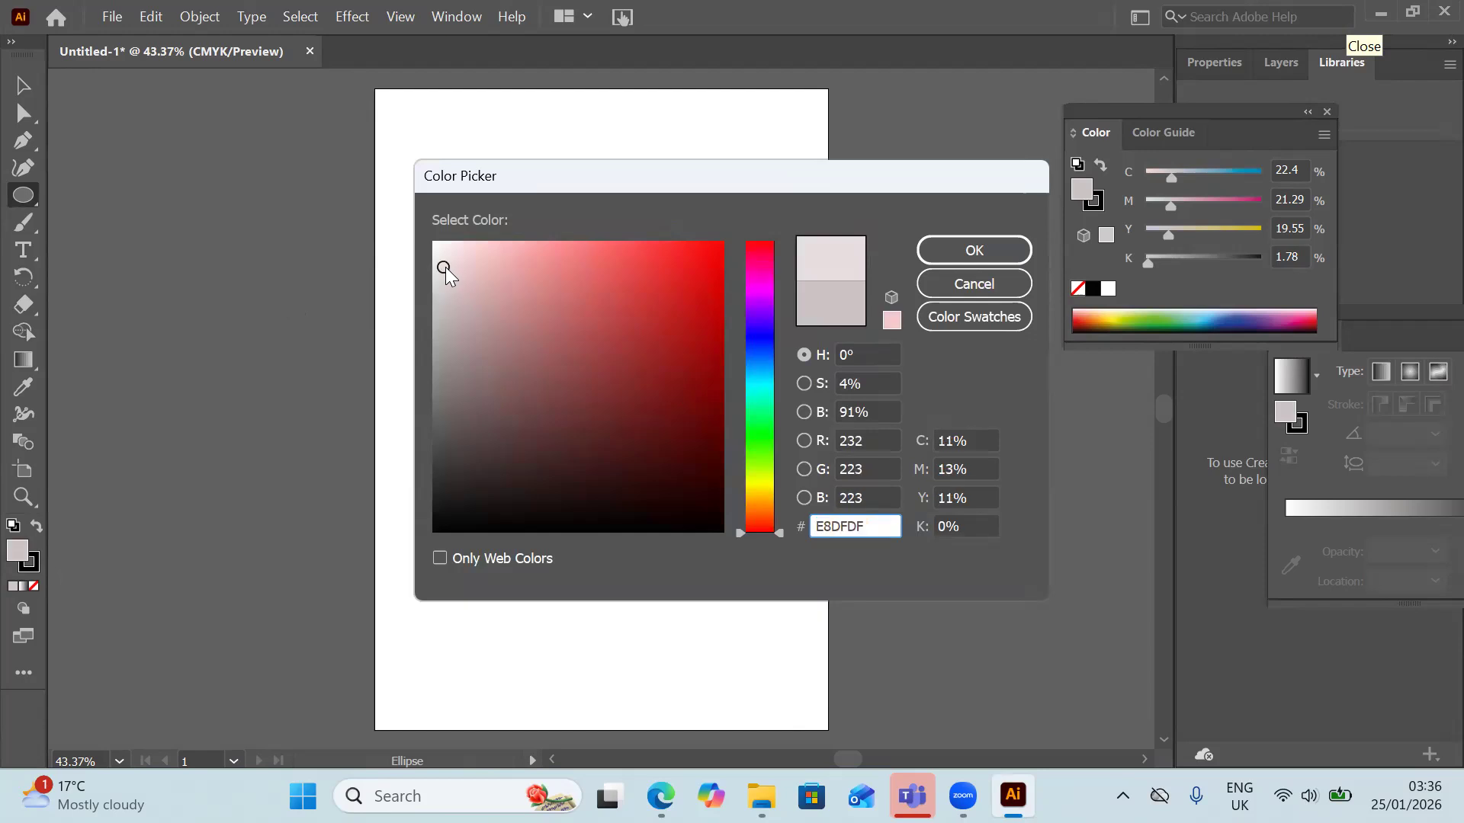
click(992, 254)
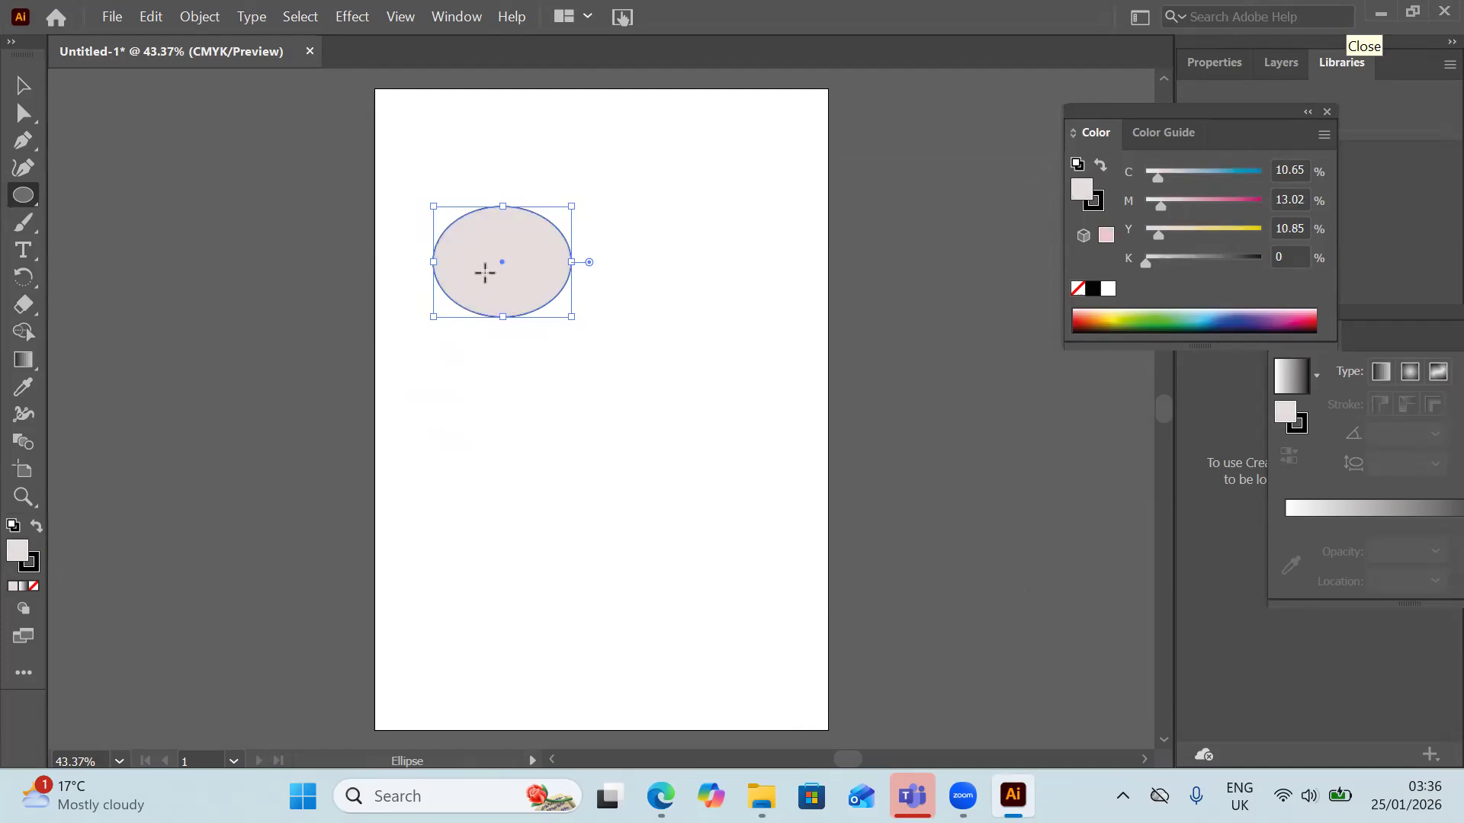
click(23, 361)
key(l)
key(alt)
key(alt)
click(592, 302)
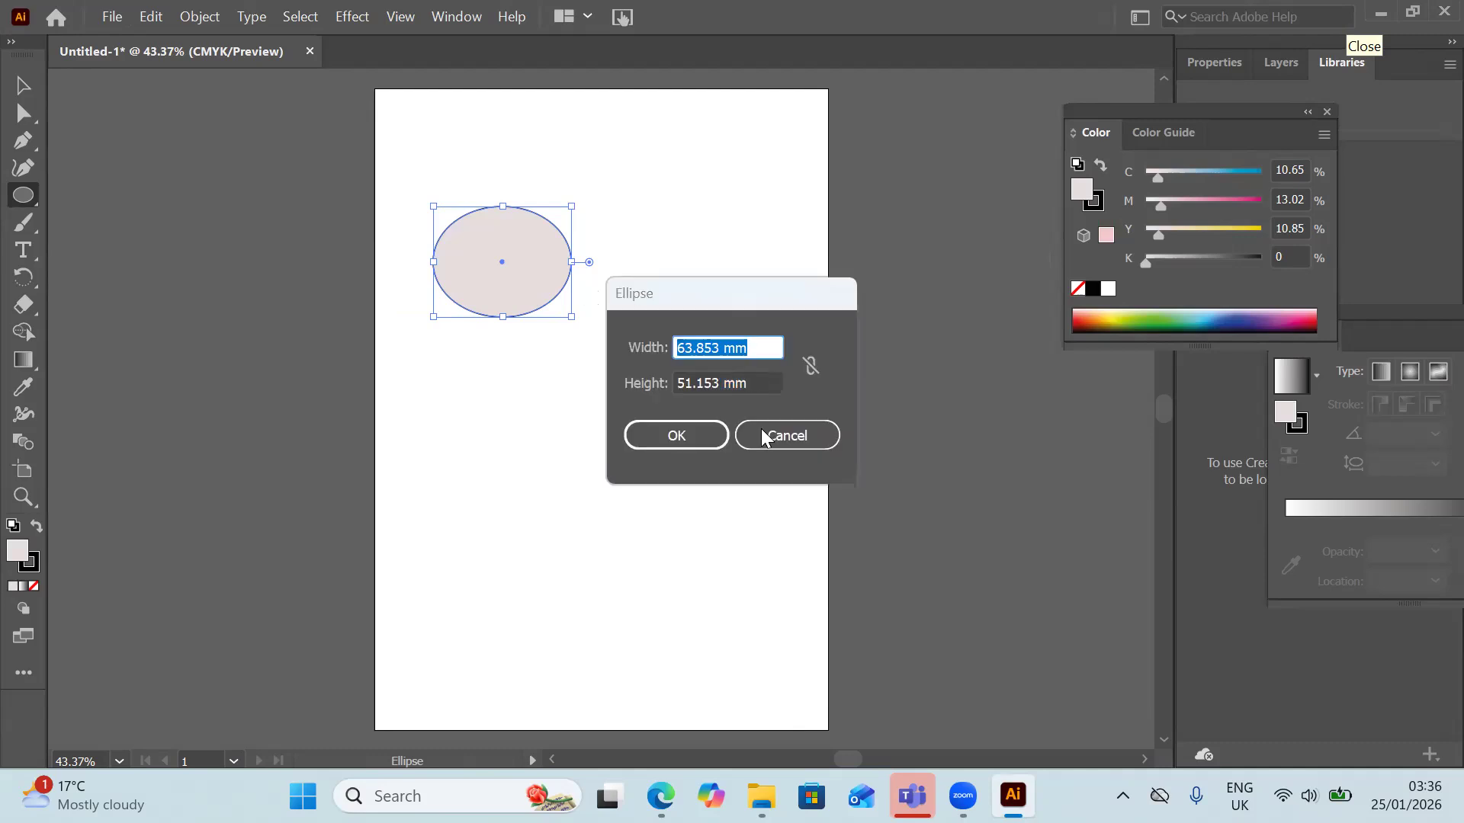
click(763, 438)
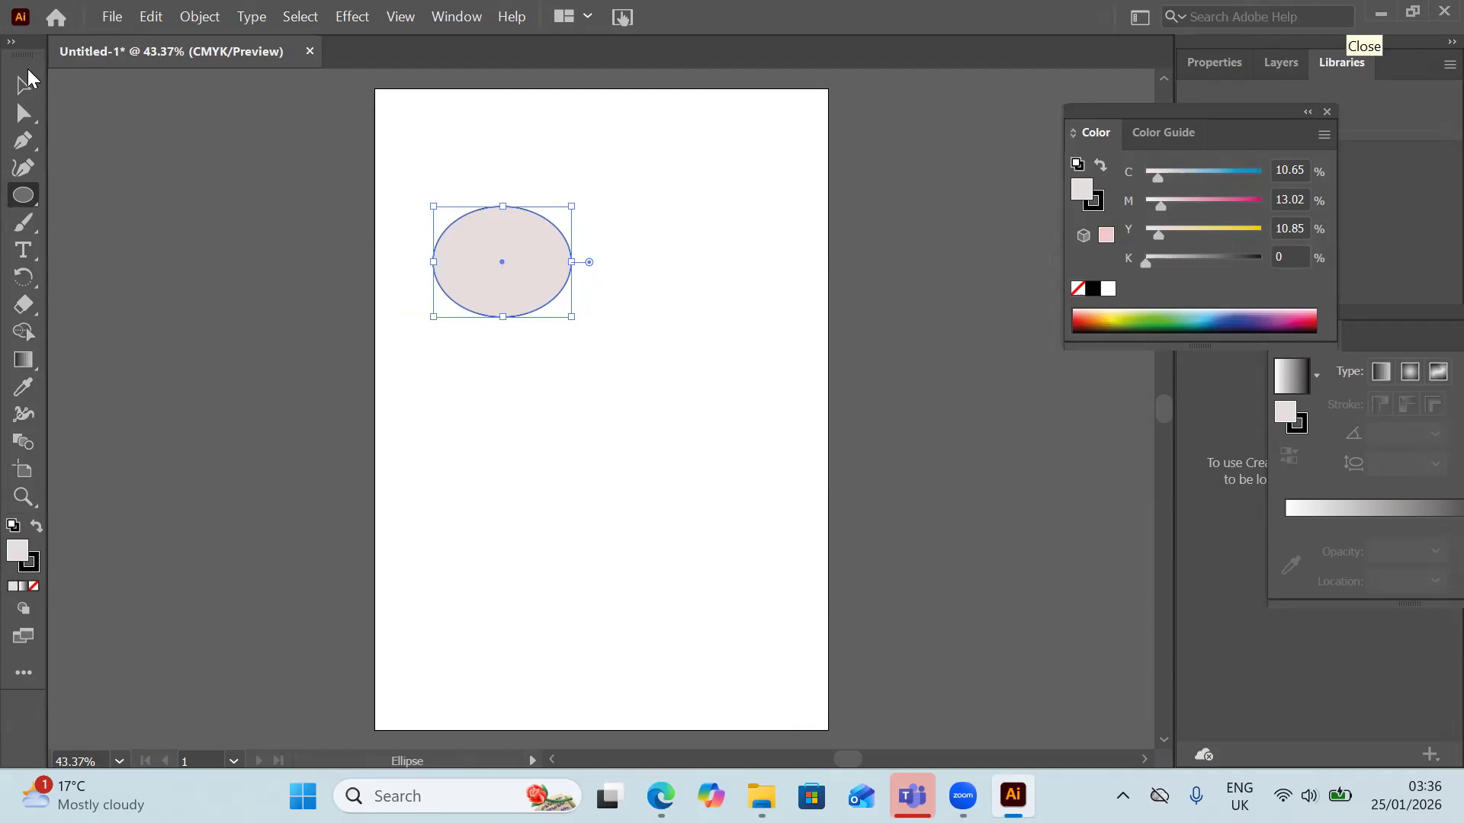
Step: Duplicate the ellipse and place the copy overlapping the original's right side, slightly higher
click(22, 87)
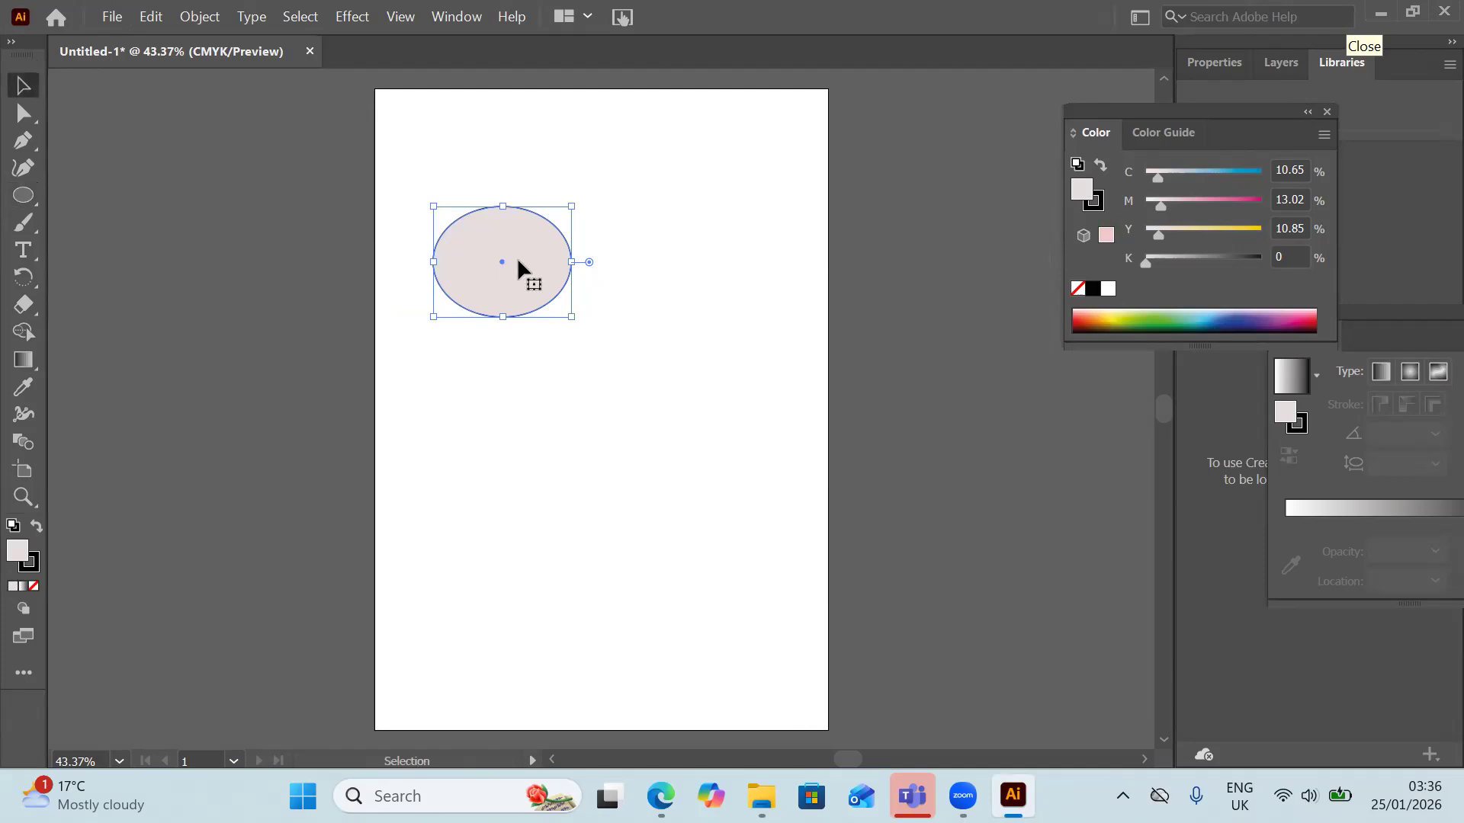
key(alt)
drag(548, 286, 624, 262)
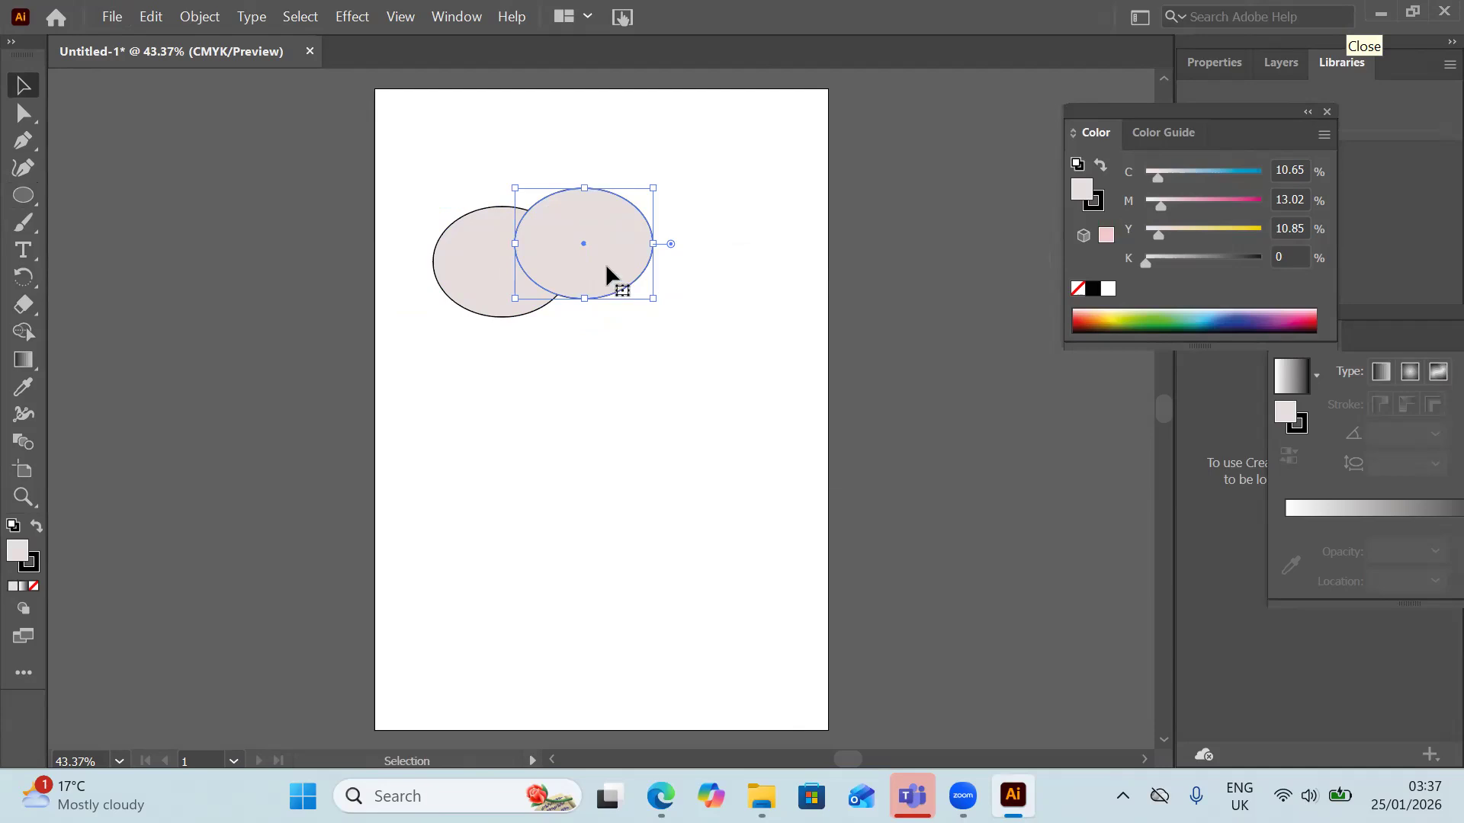
mouse_move(607, 268)
mouse_down()
mouse_move(591, 281)
mouse_move(610, 285)
mouse_up()
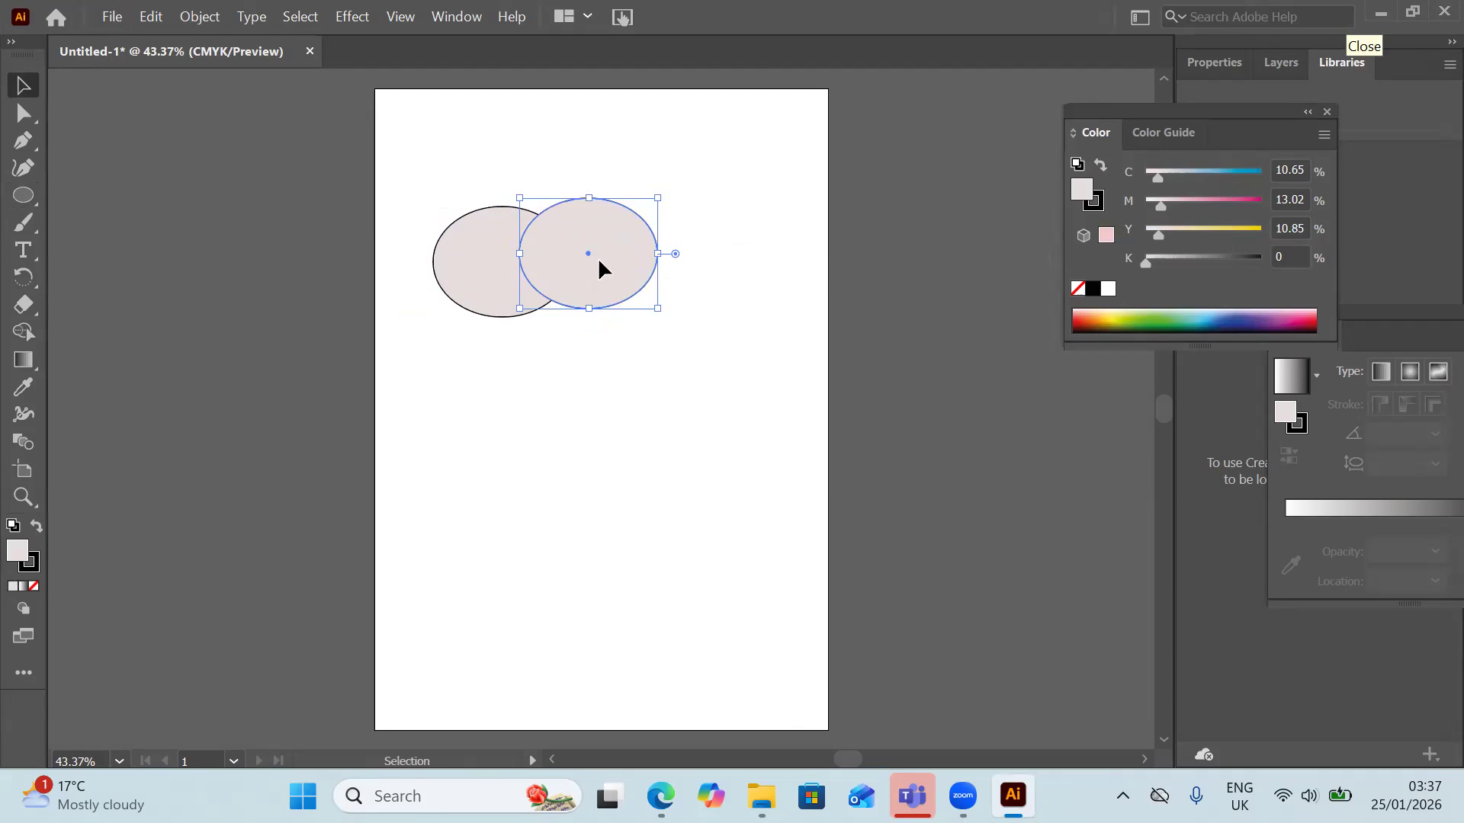
key(shift+Up)
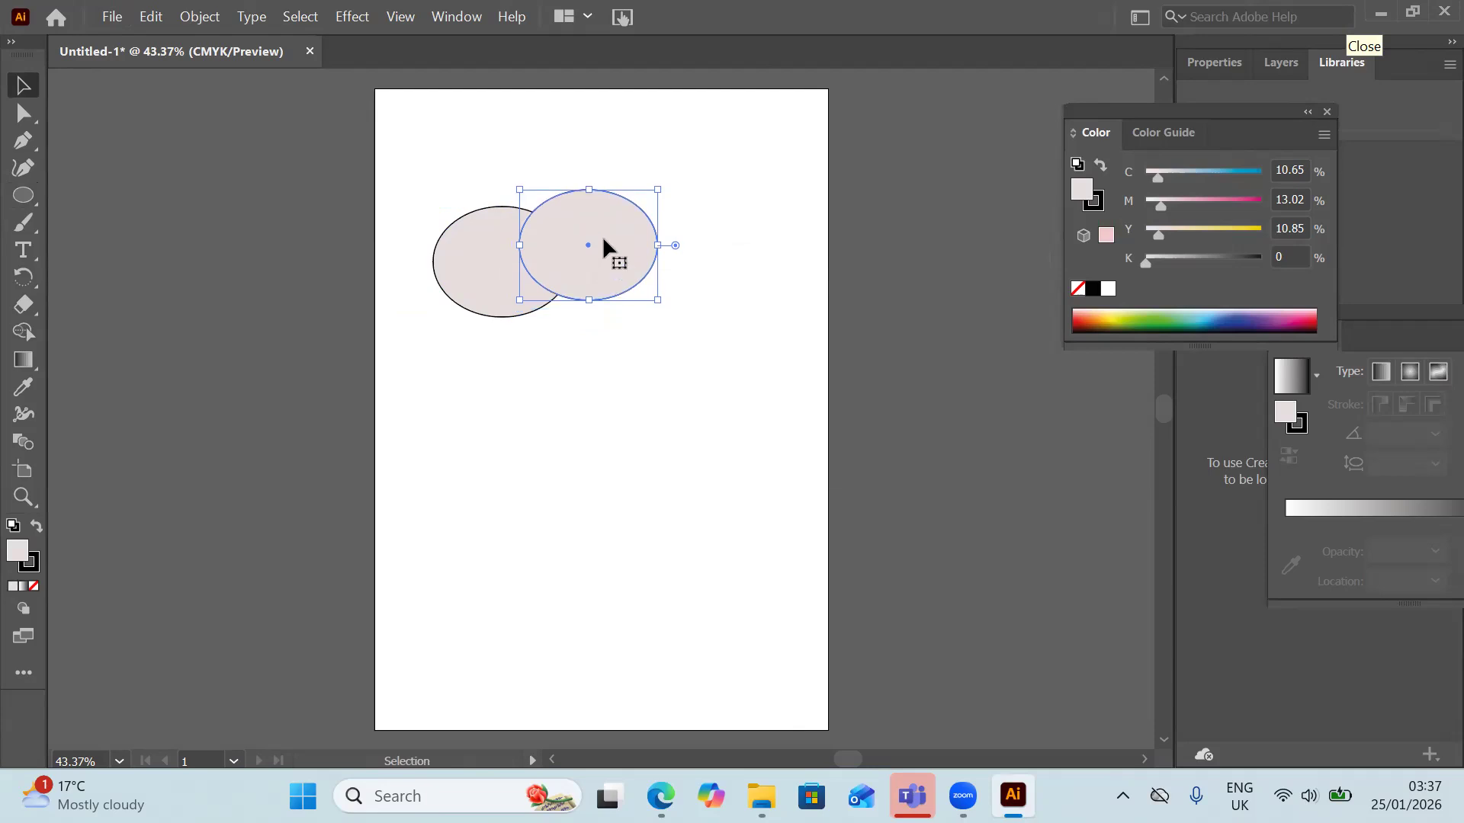
Step: Add seven more overlapping copies of the ellipse around the first two to build up a cloud-shaped cluster
drag(622, 249, 738, 312)
drag(740, 312, 501, 366)
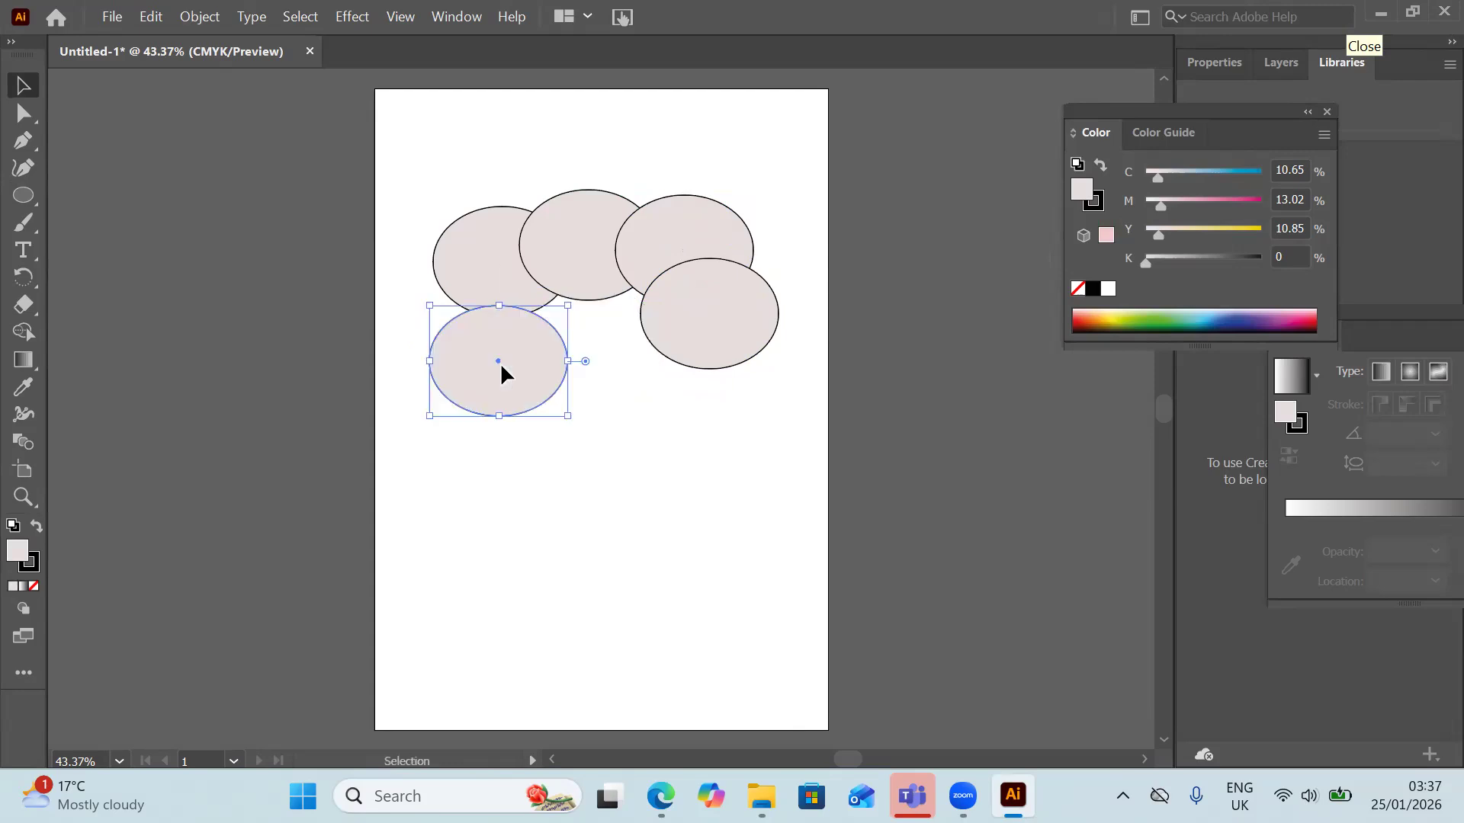
click(613, 341)
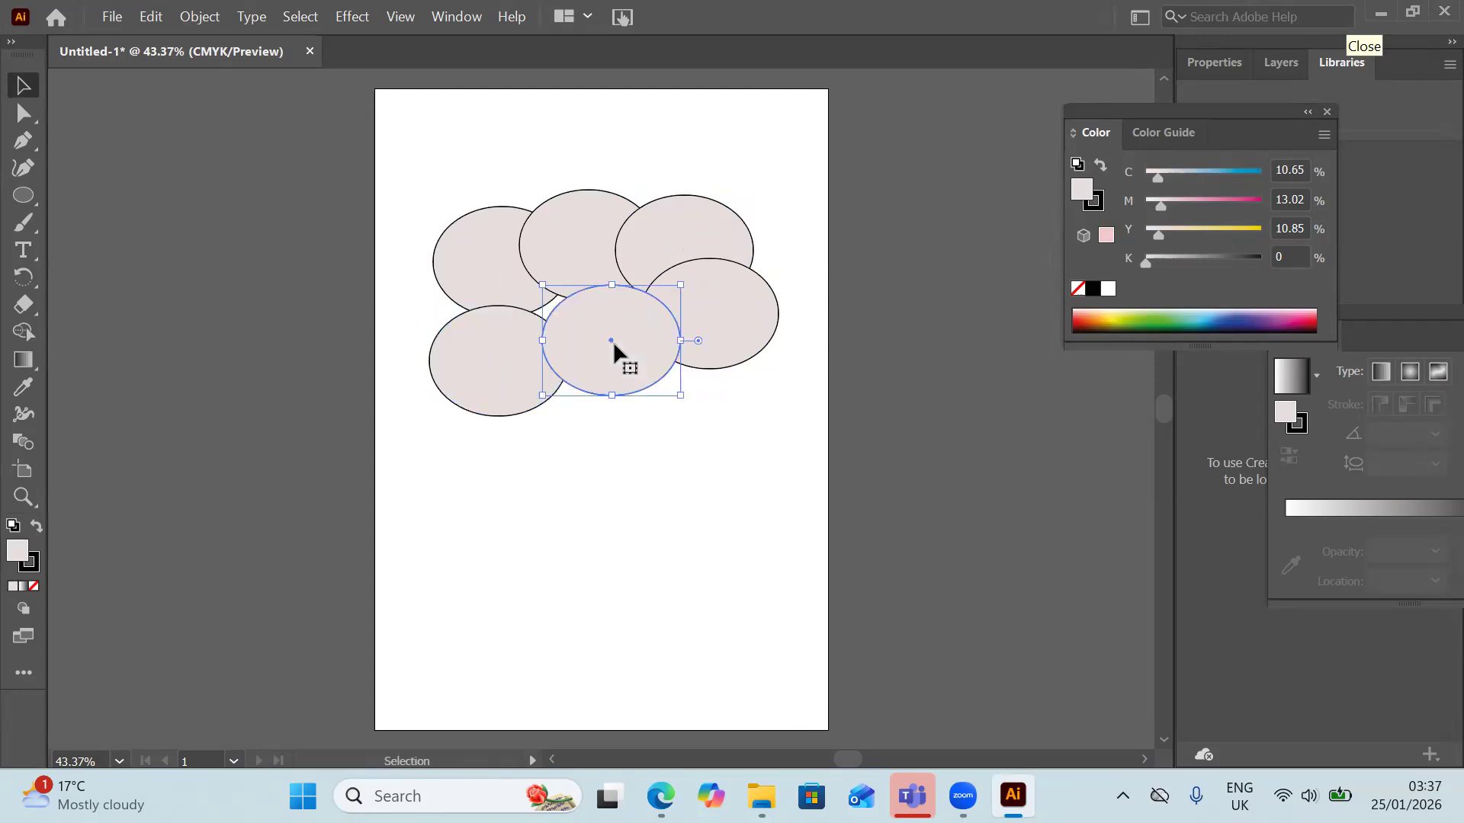
drag(498, 355, 597, 263)
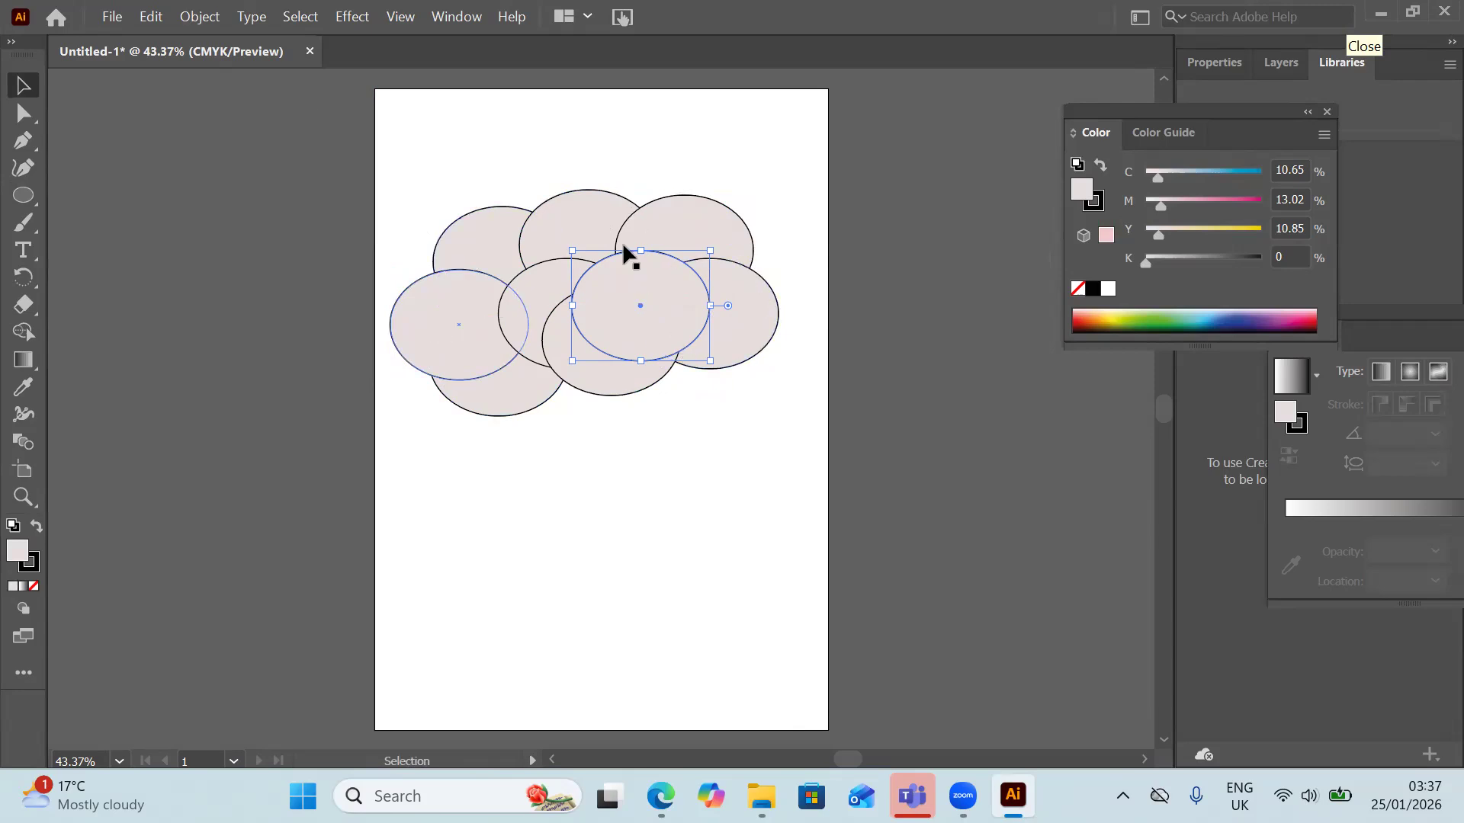
Step: Unite all the overlapping ellipses into a single cloud shape
drag(402, 125, 772, 432)
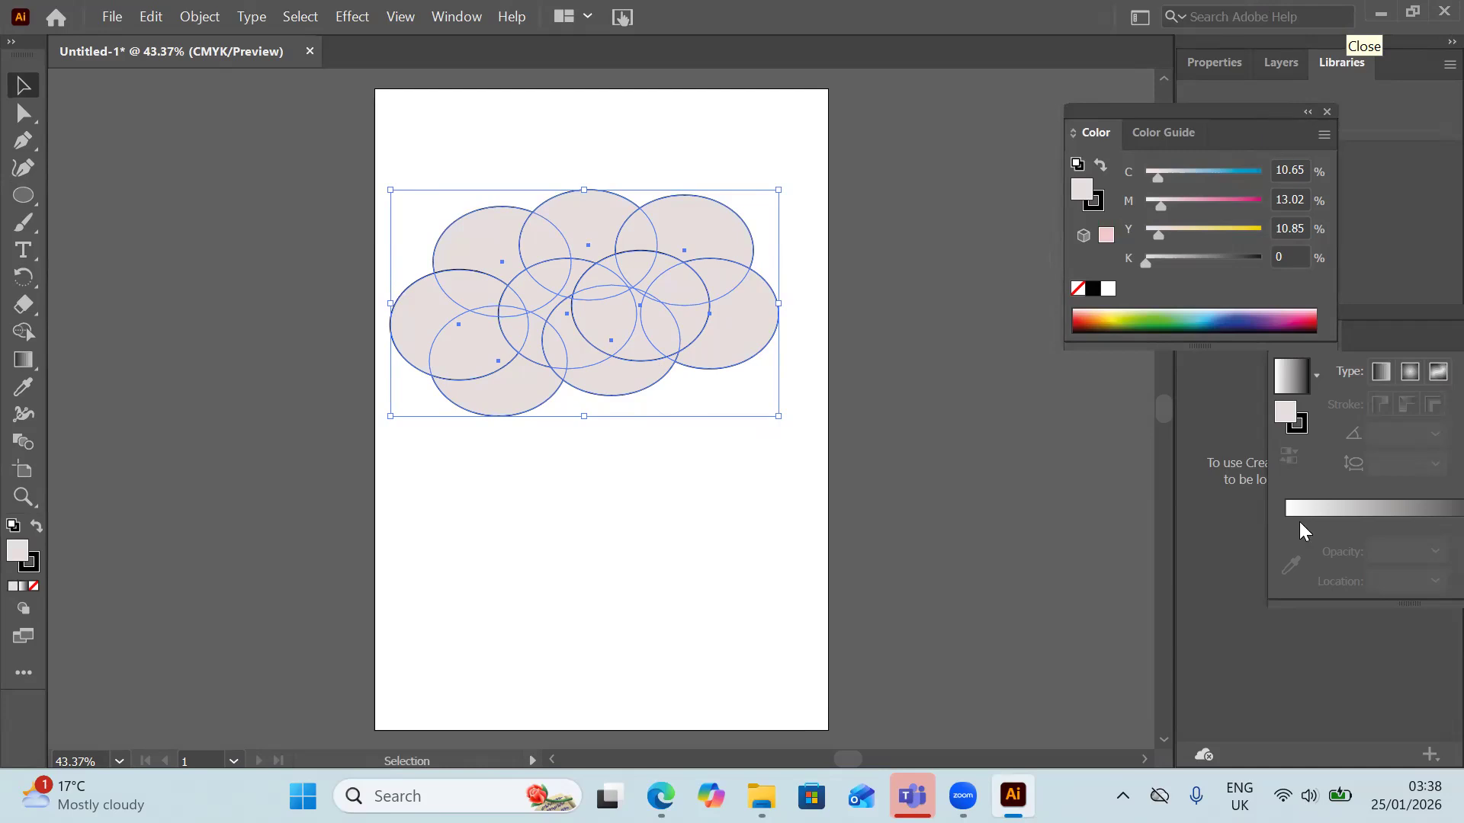
drag(1299, 522, 1299, 522)
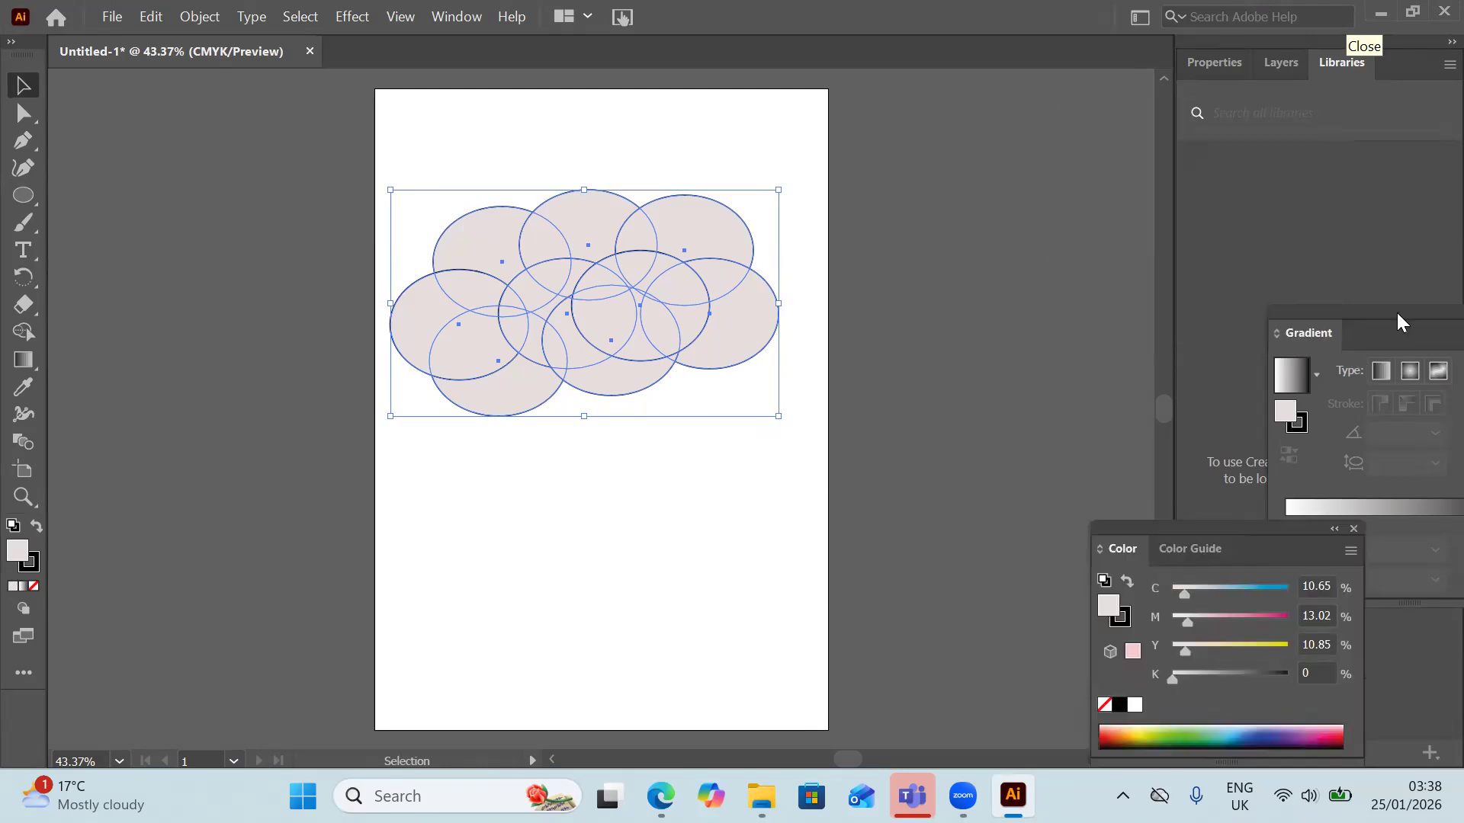
drag(1398, 315, 1192, 344)
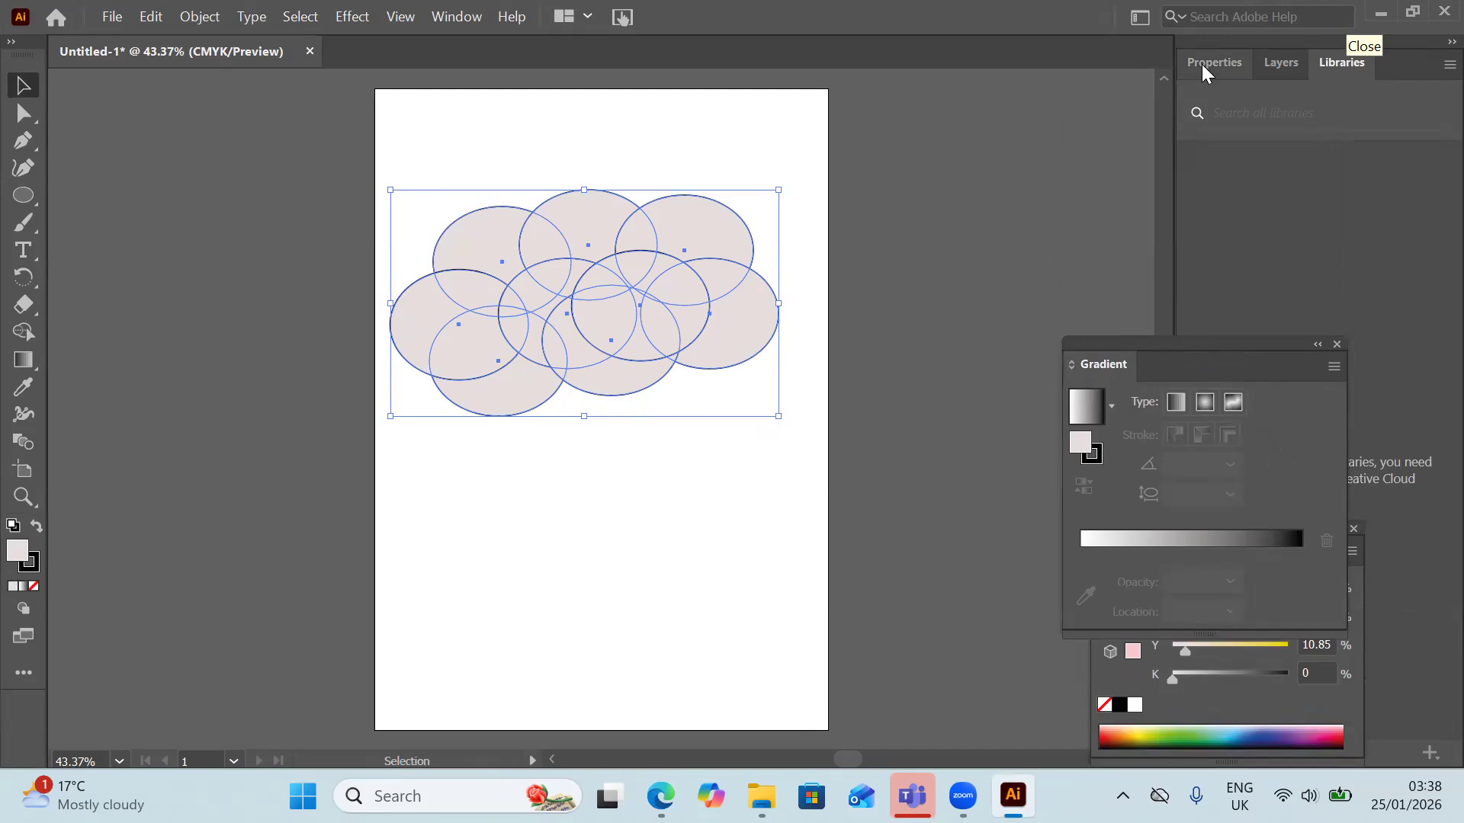
click(1204, 64)
drag(1230, 341, 1039, 257)
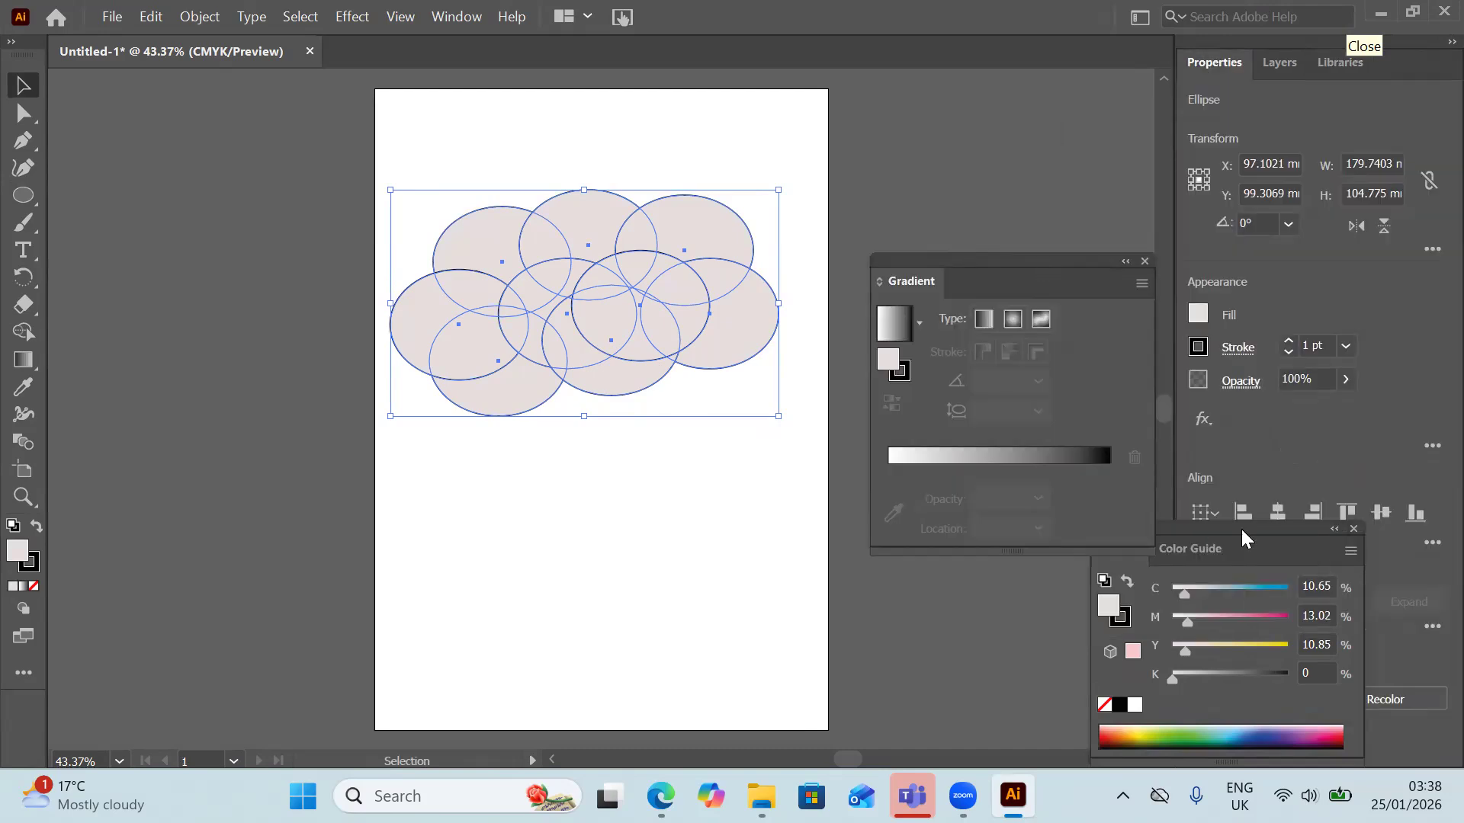
drag(1242, 529, 942, 602)
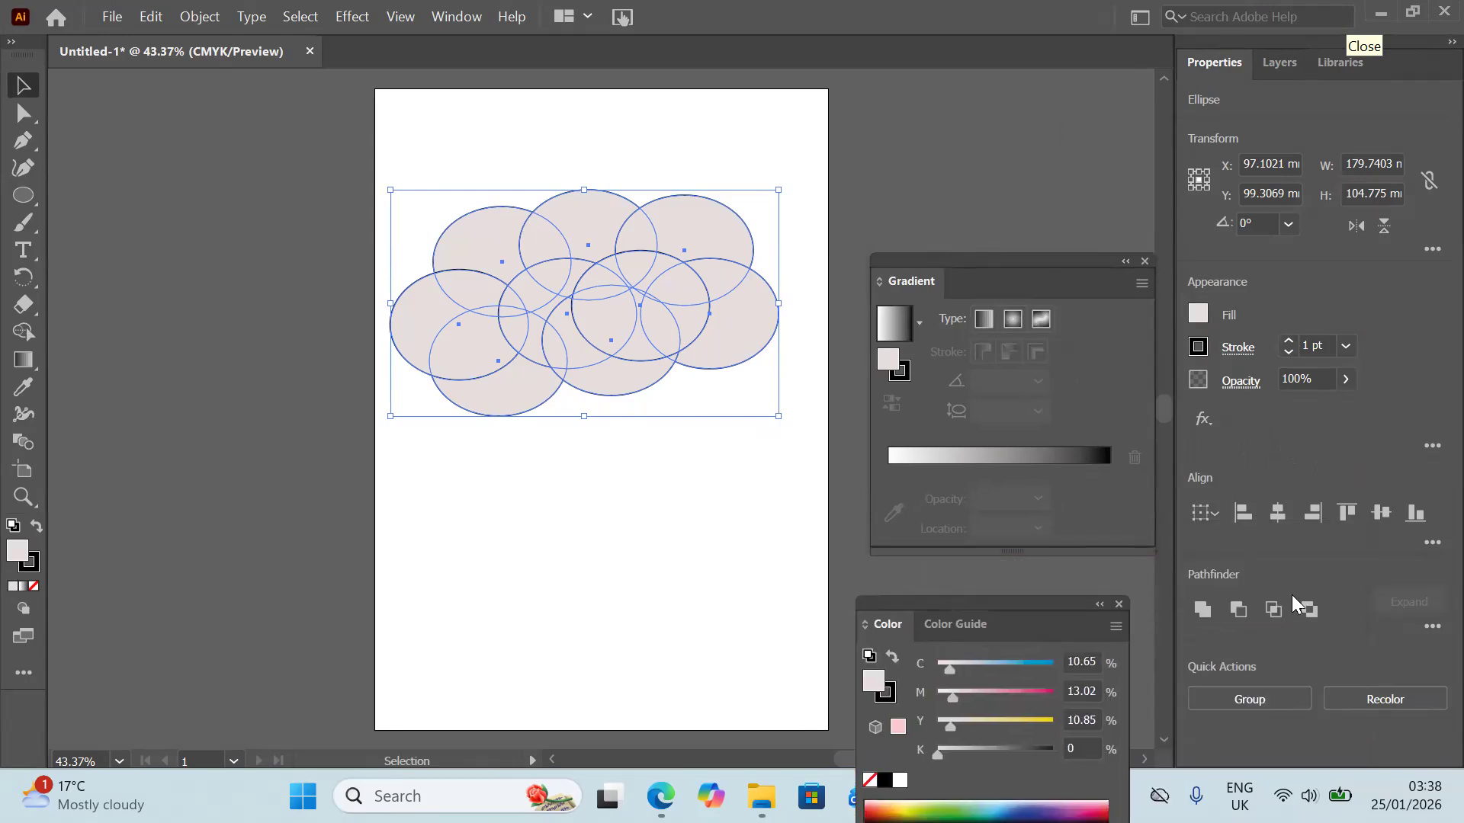
click(1201, 609)
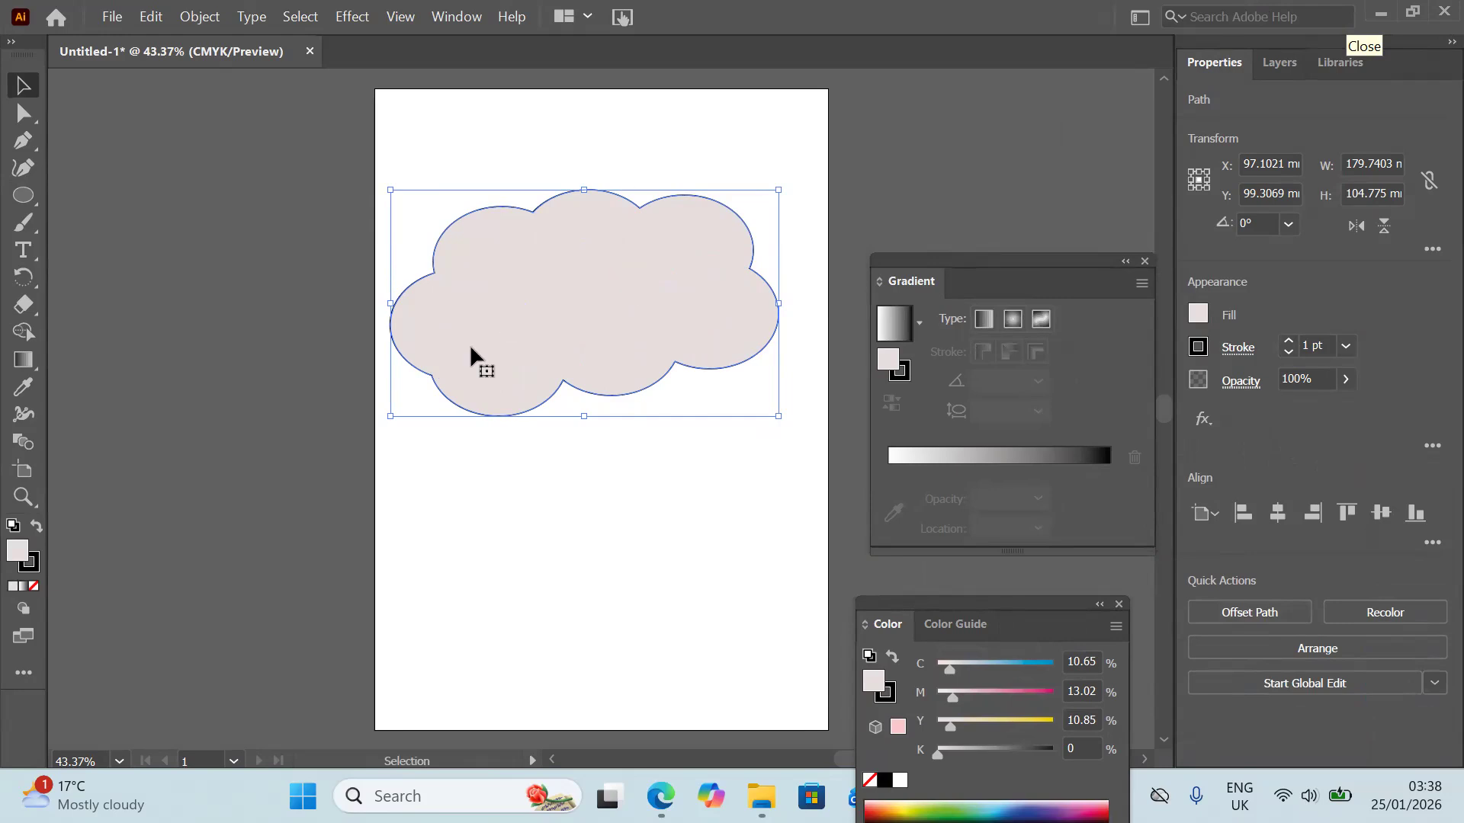
click(577, 455)
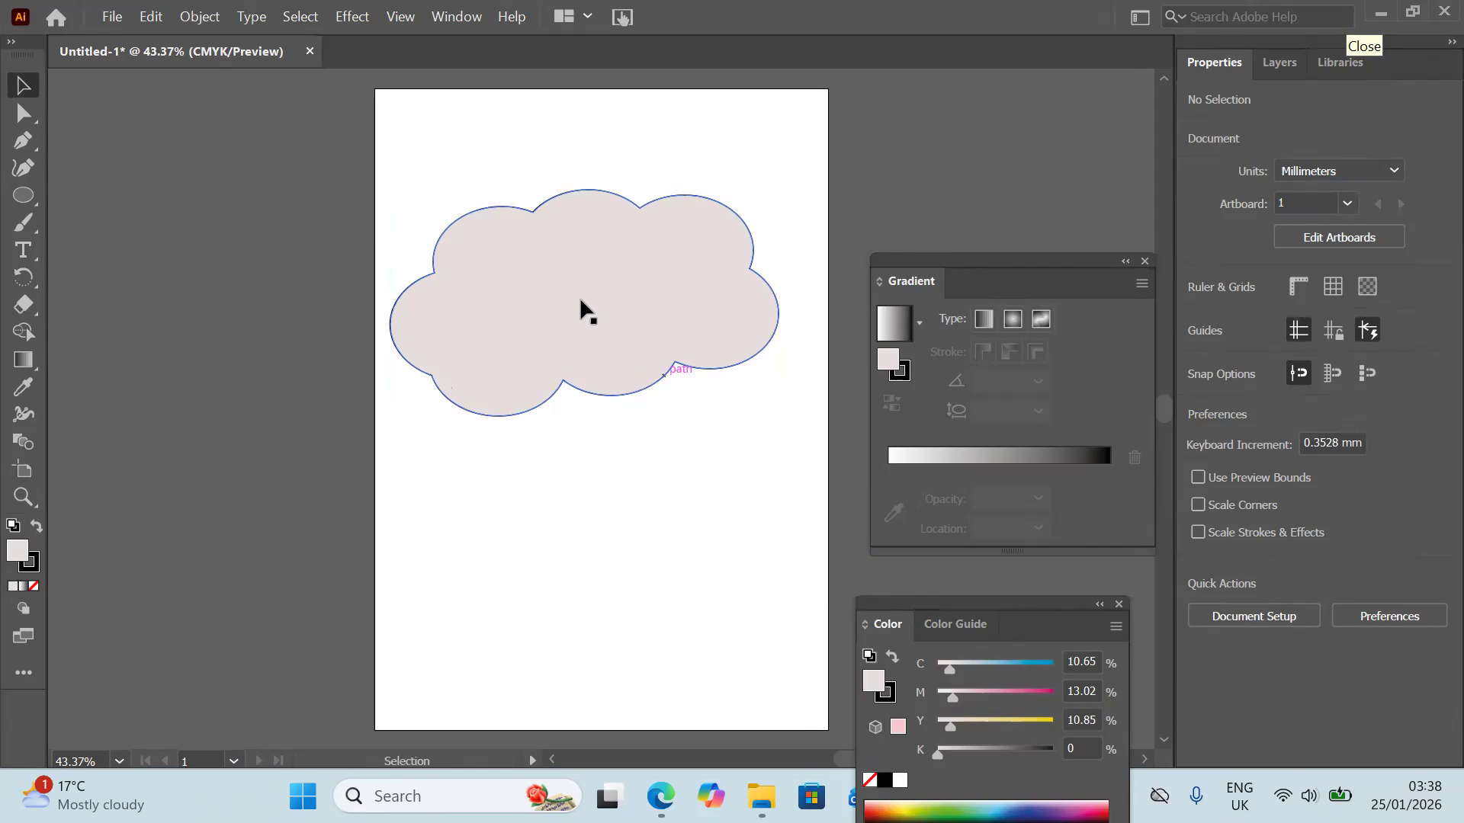
Step: Duplicate the cloud below the original and stack another copy over that duplicate, offset slightly upward and widened to about 187.5 mm
drag(568, 324, 544, 520)
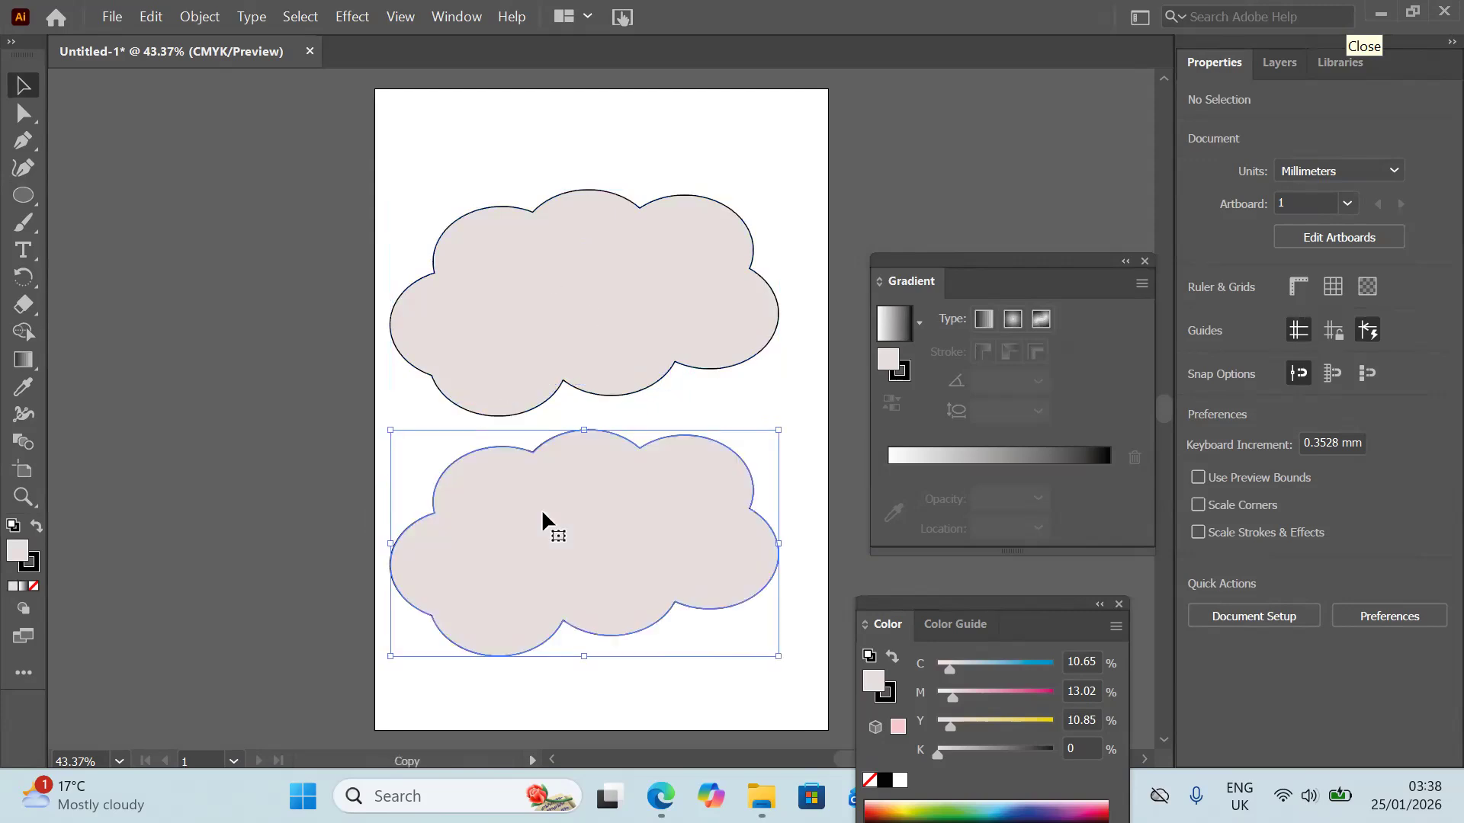
drag(551, 222, 551, 420)
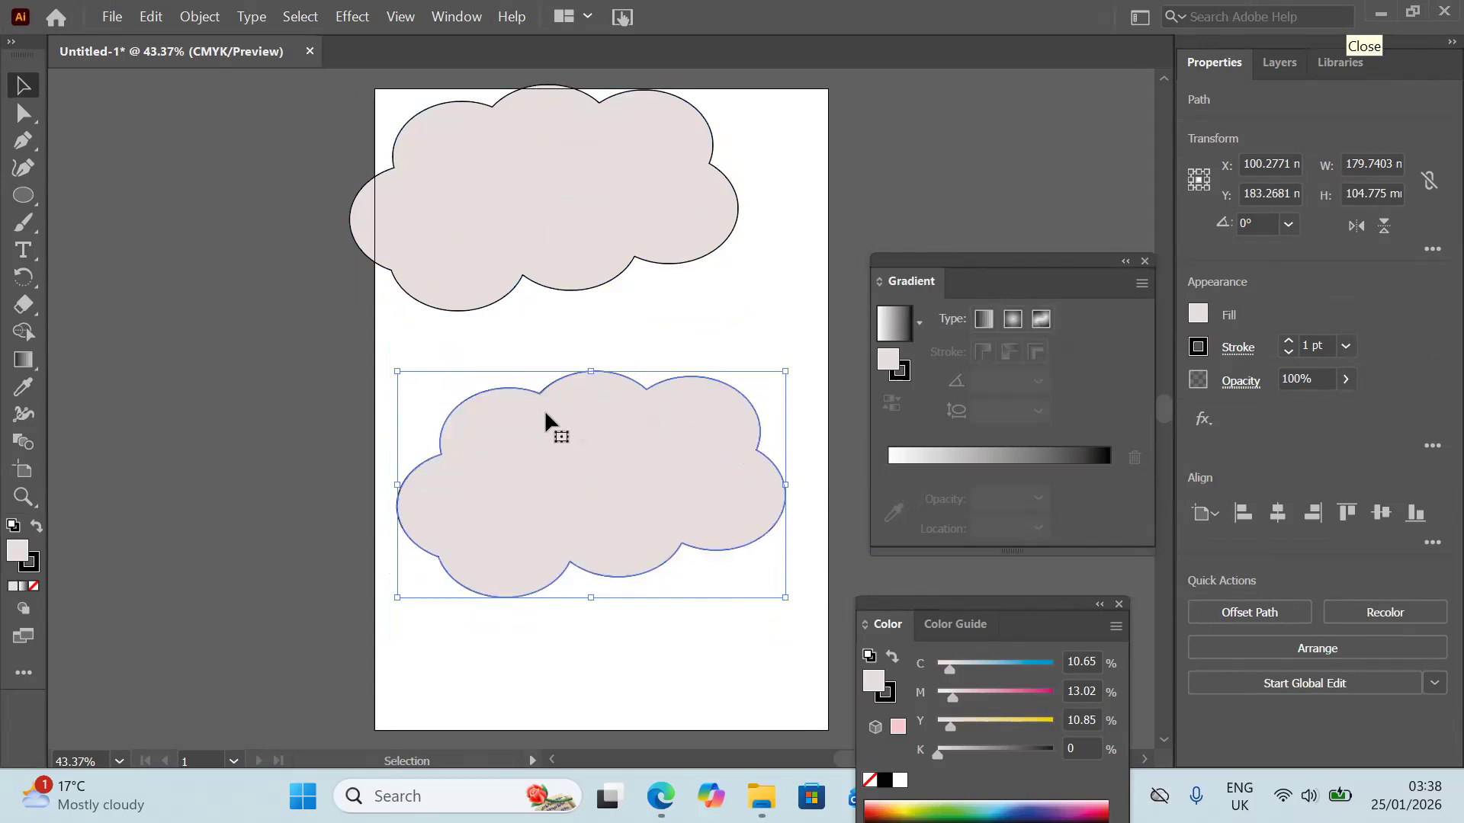
drag(550, 420, 549, 359)
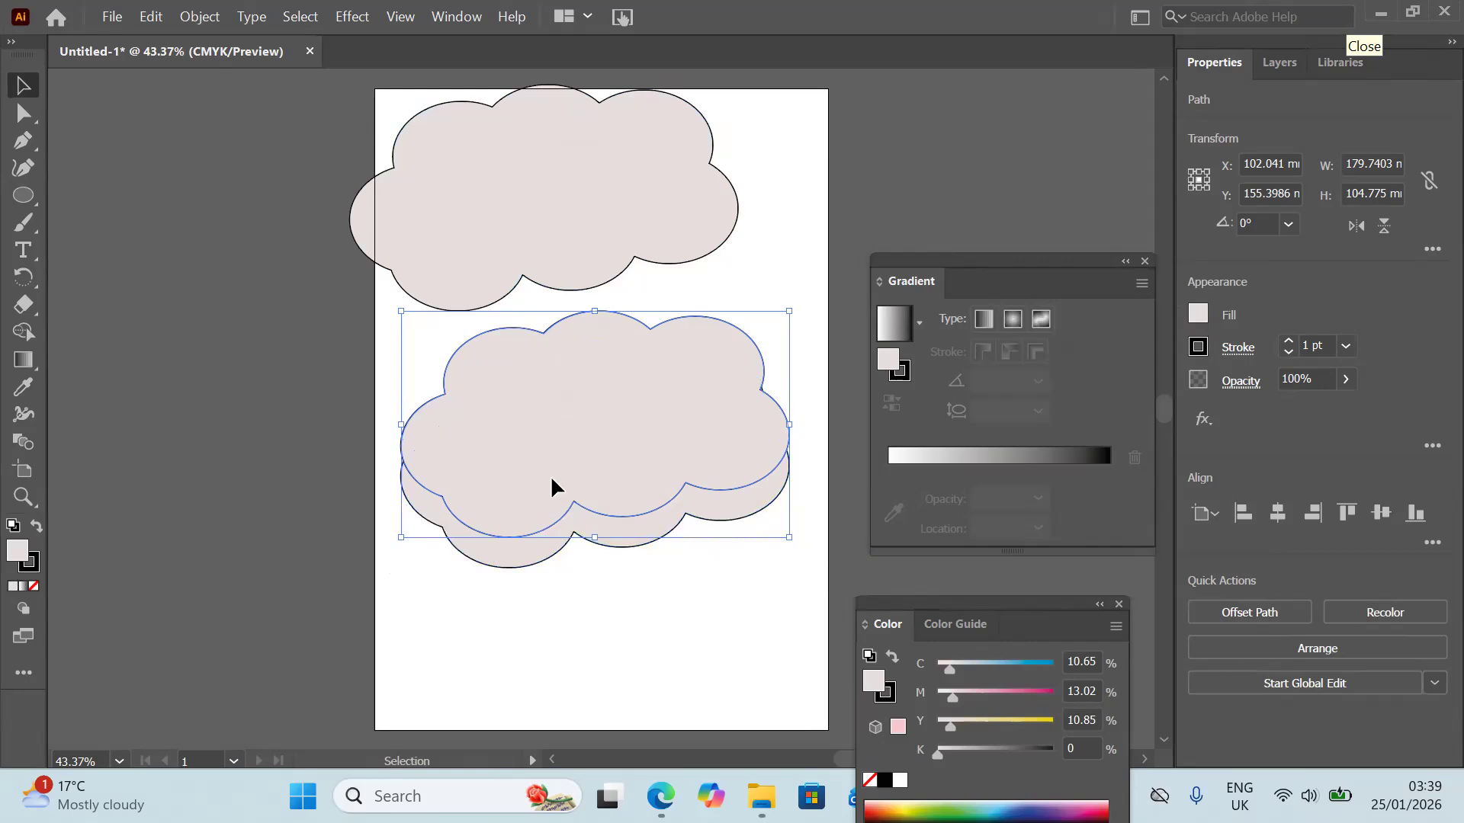
drag(551, 485, 543, 481)
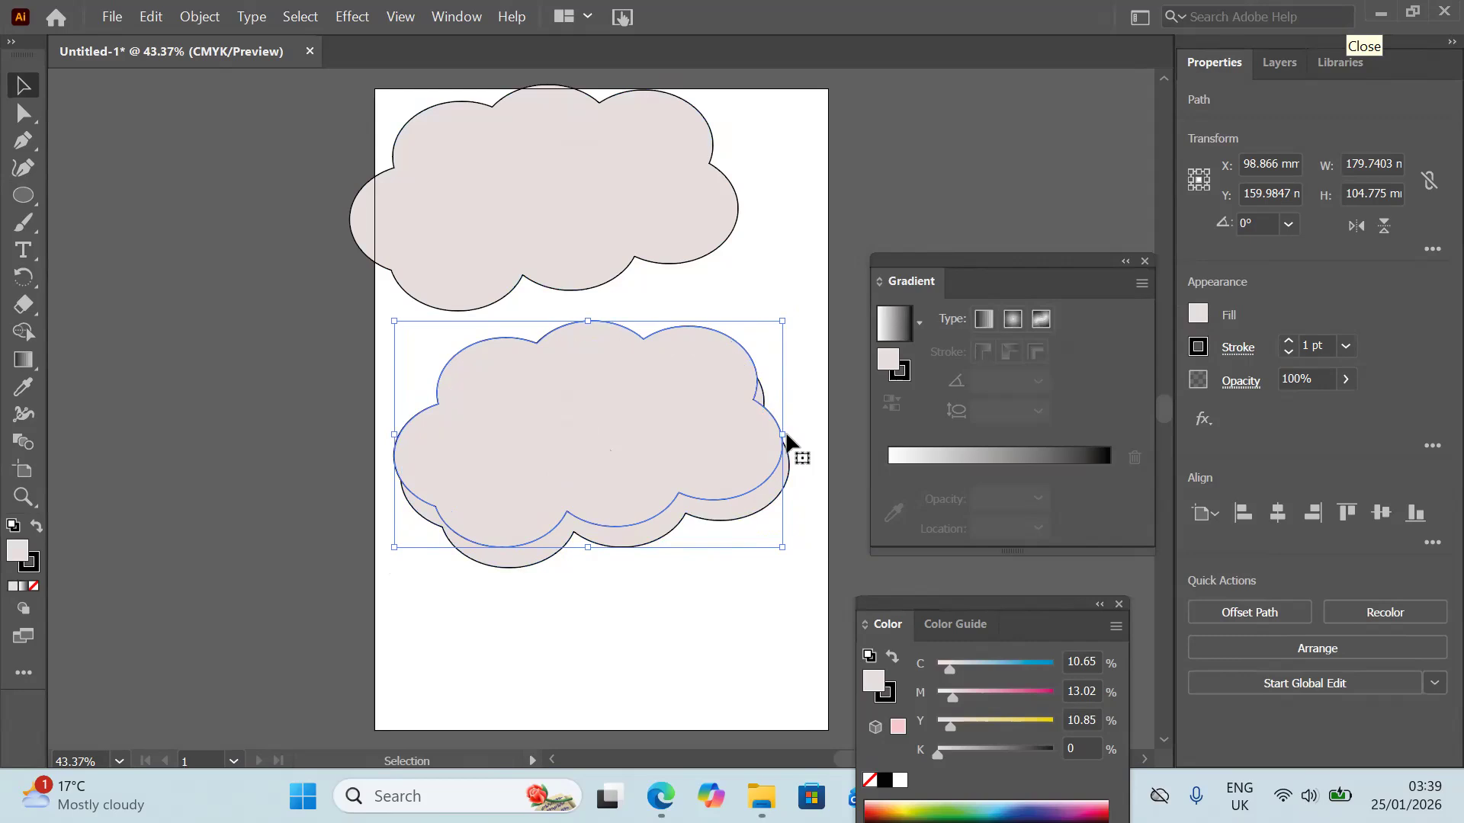
drag(788, 434, 797, 431)
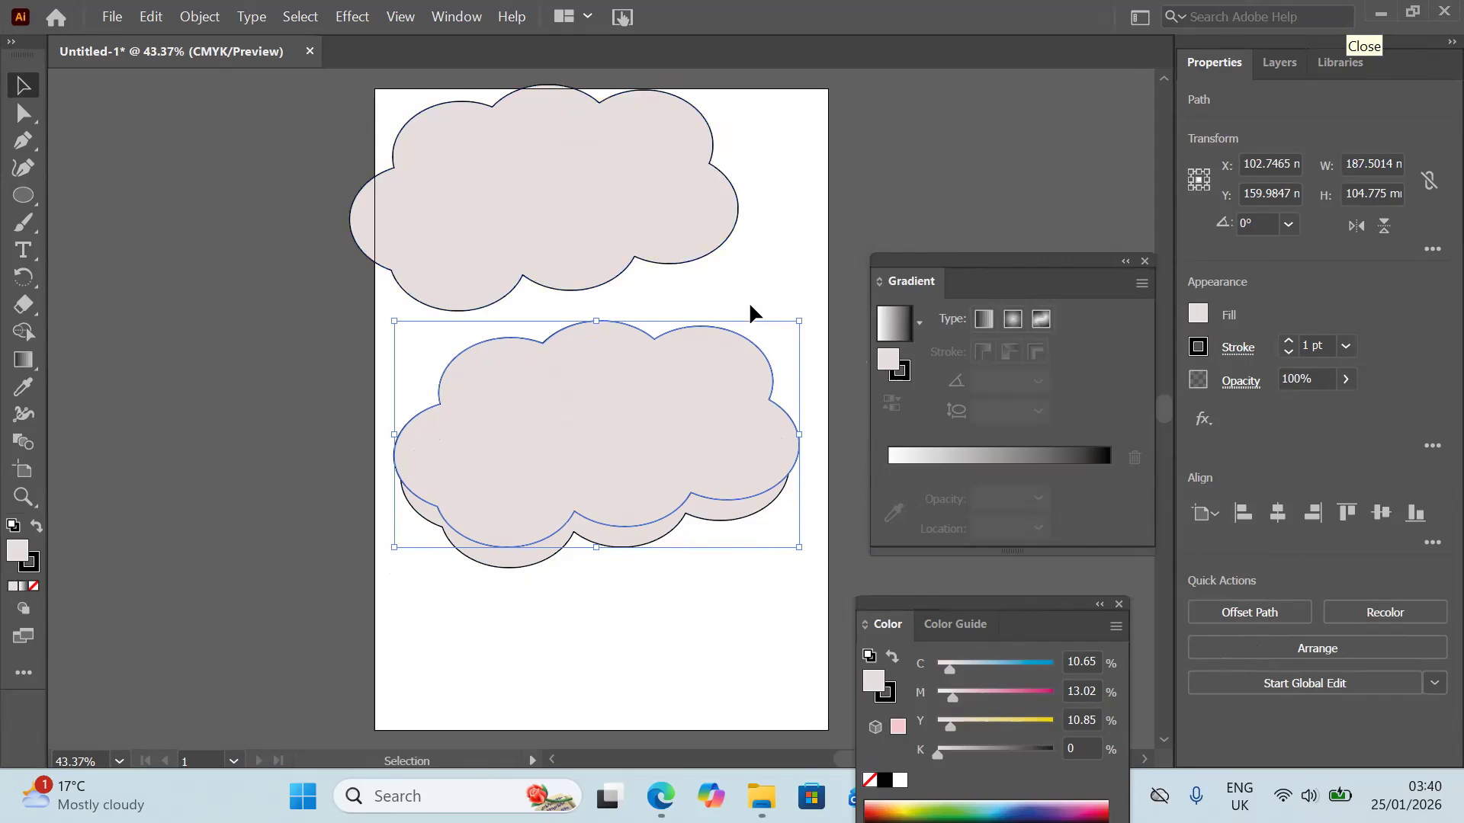
Step: Subtract the front cloud from the one behind it with Minus Front to leave a scalloped shading strip
drag(750, 305, 648, 485)
drag(643, 543, 644, 543)
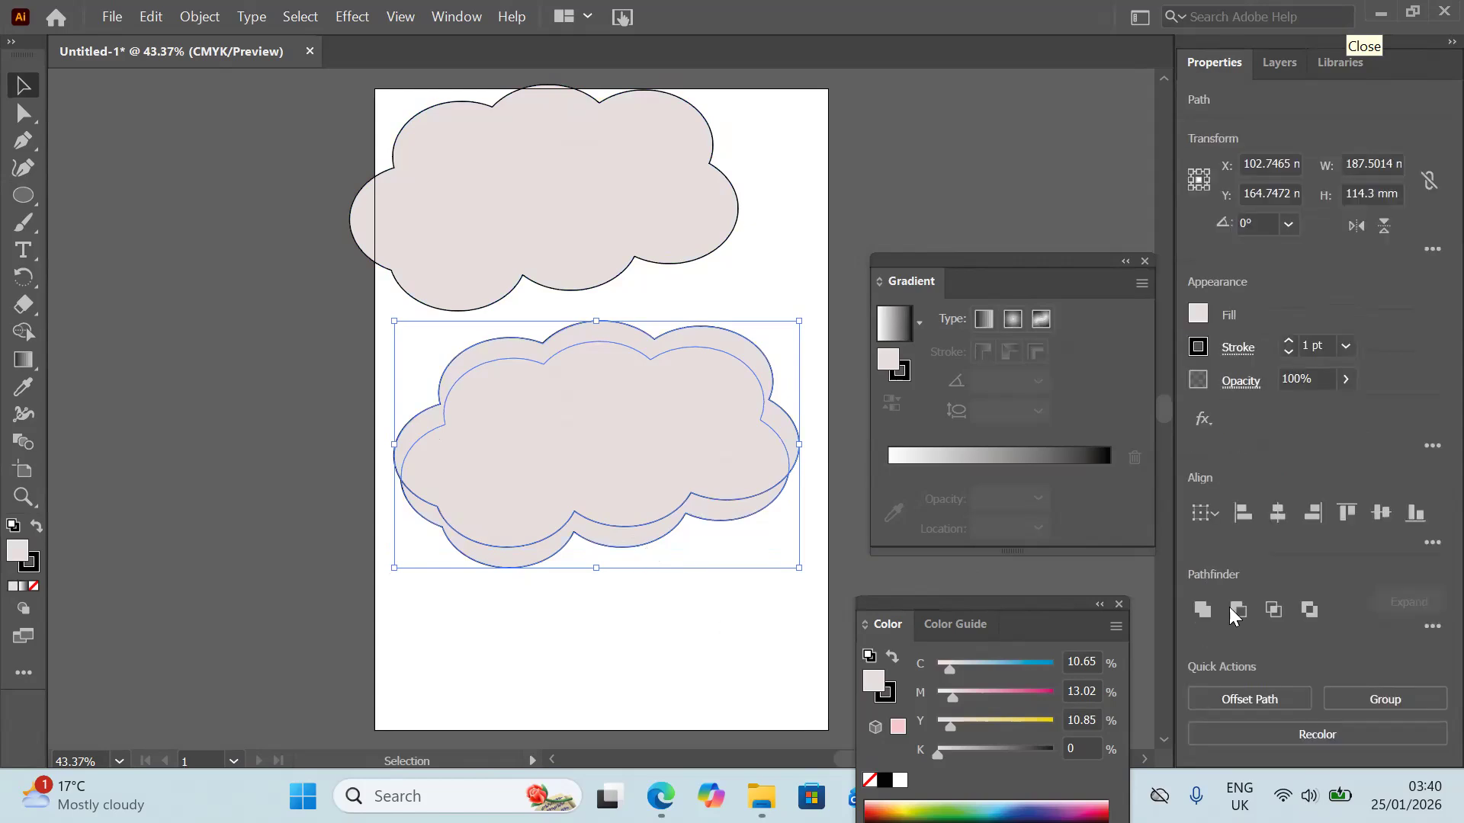
click(1236, 610)
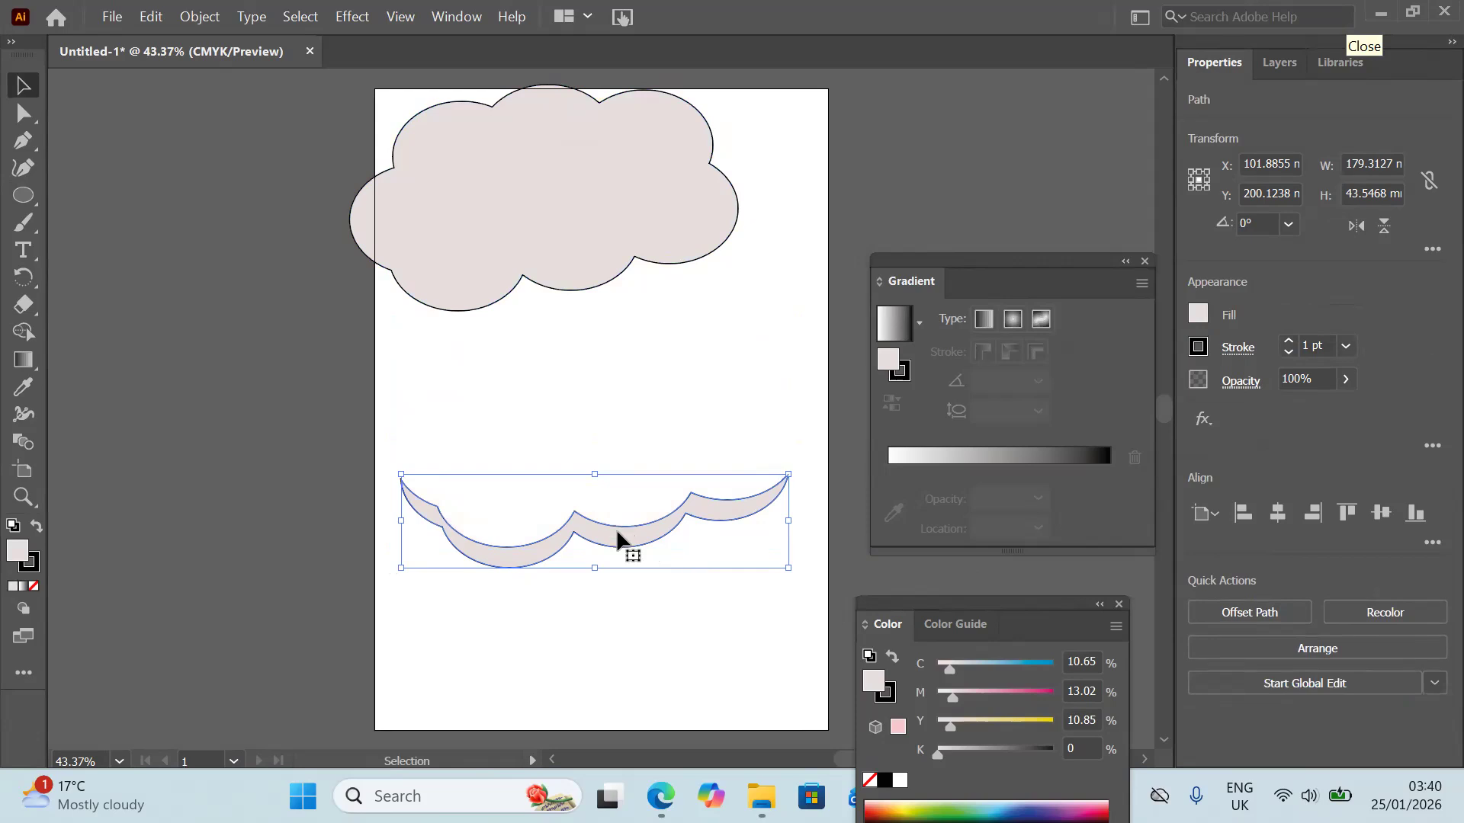
Step: Fill the scalloped strip with the darker grey A59D9D and set its stroke to None
double_click(19, 551)
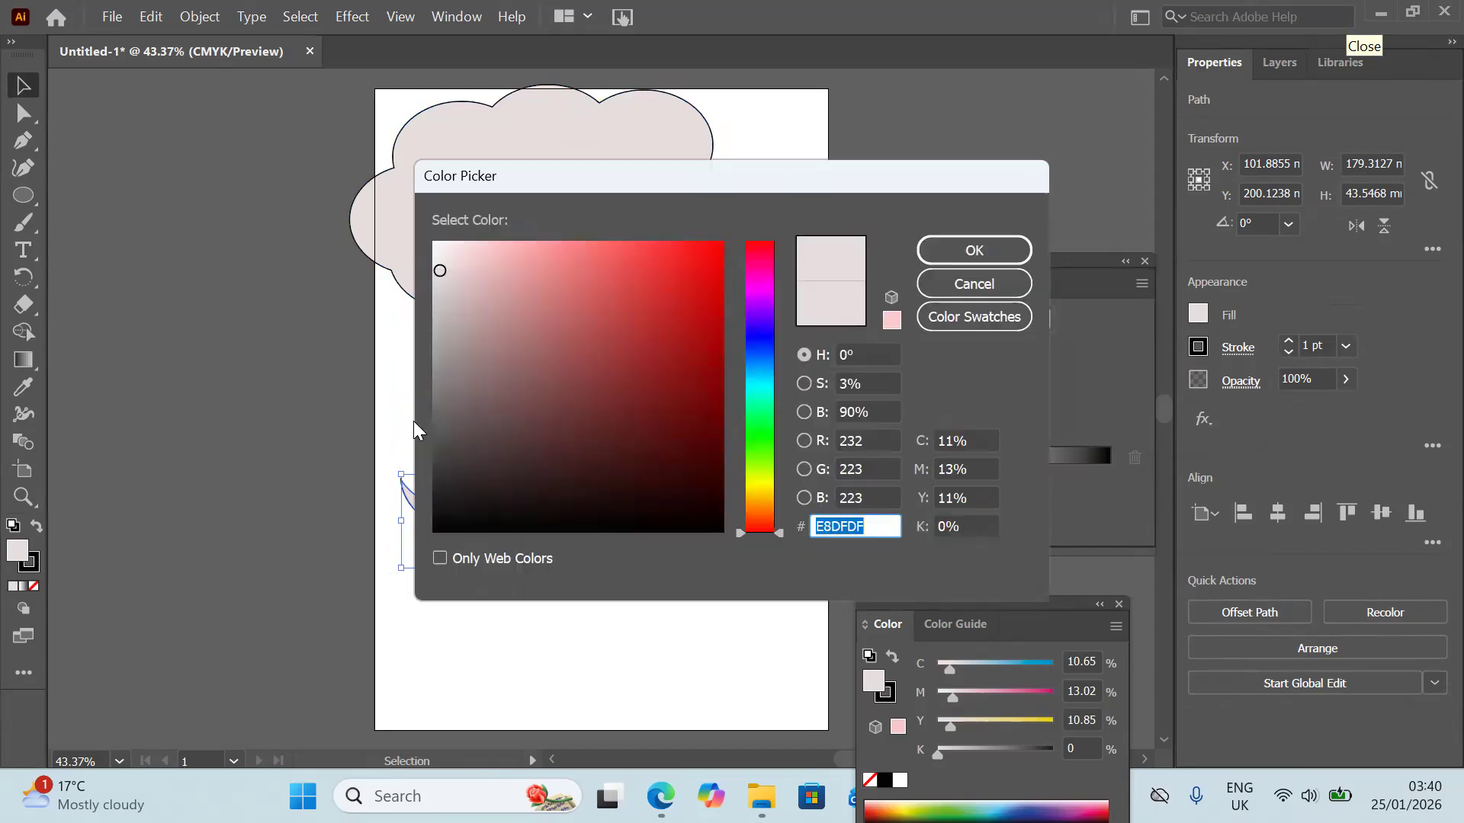
click(444, 371)
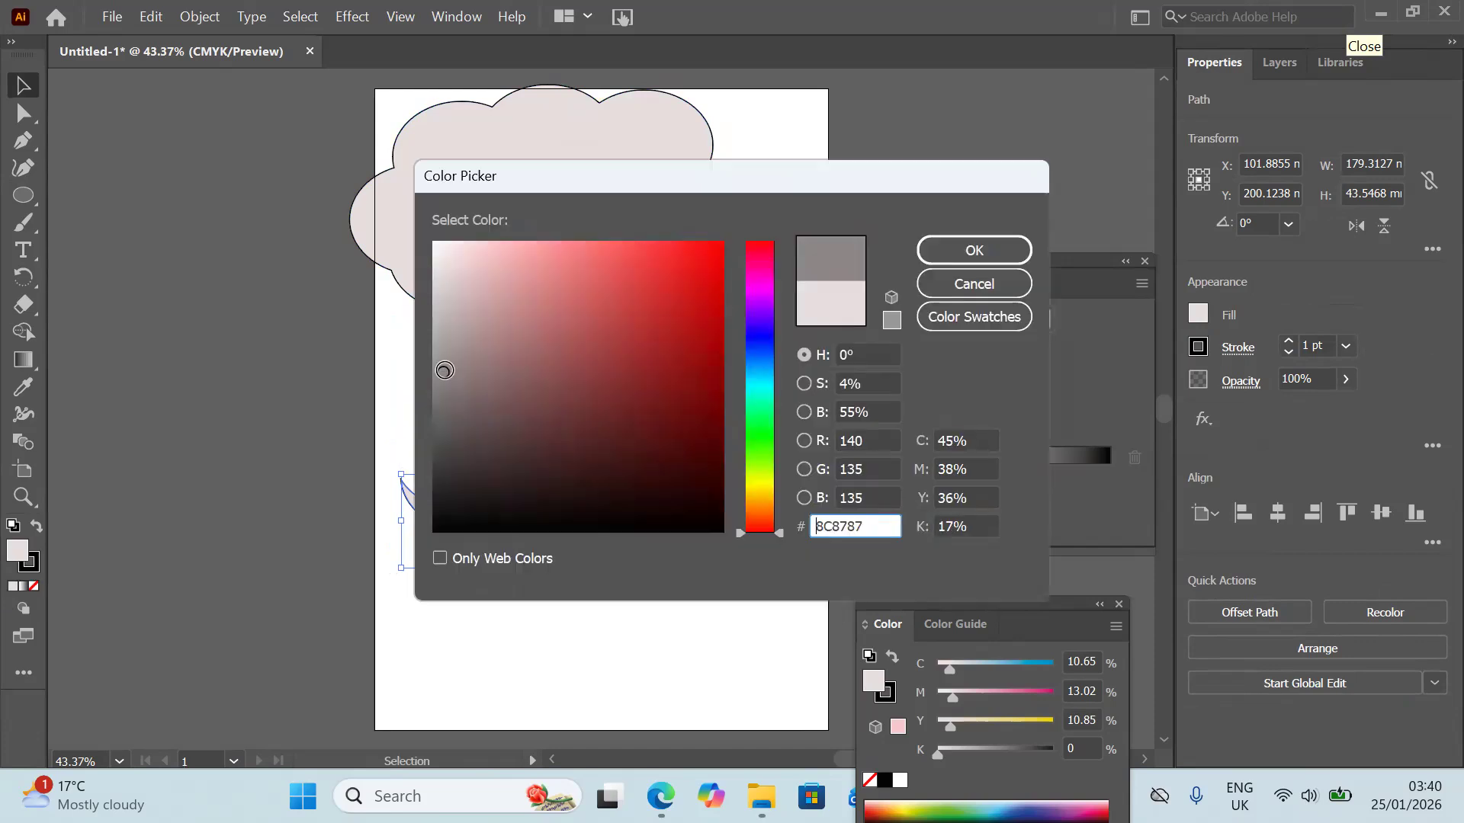
click(443, 353)
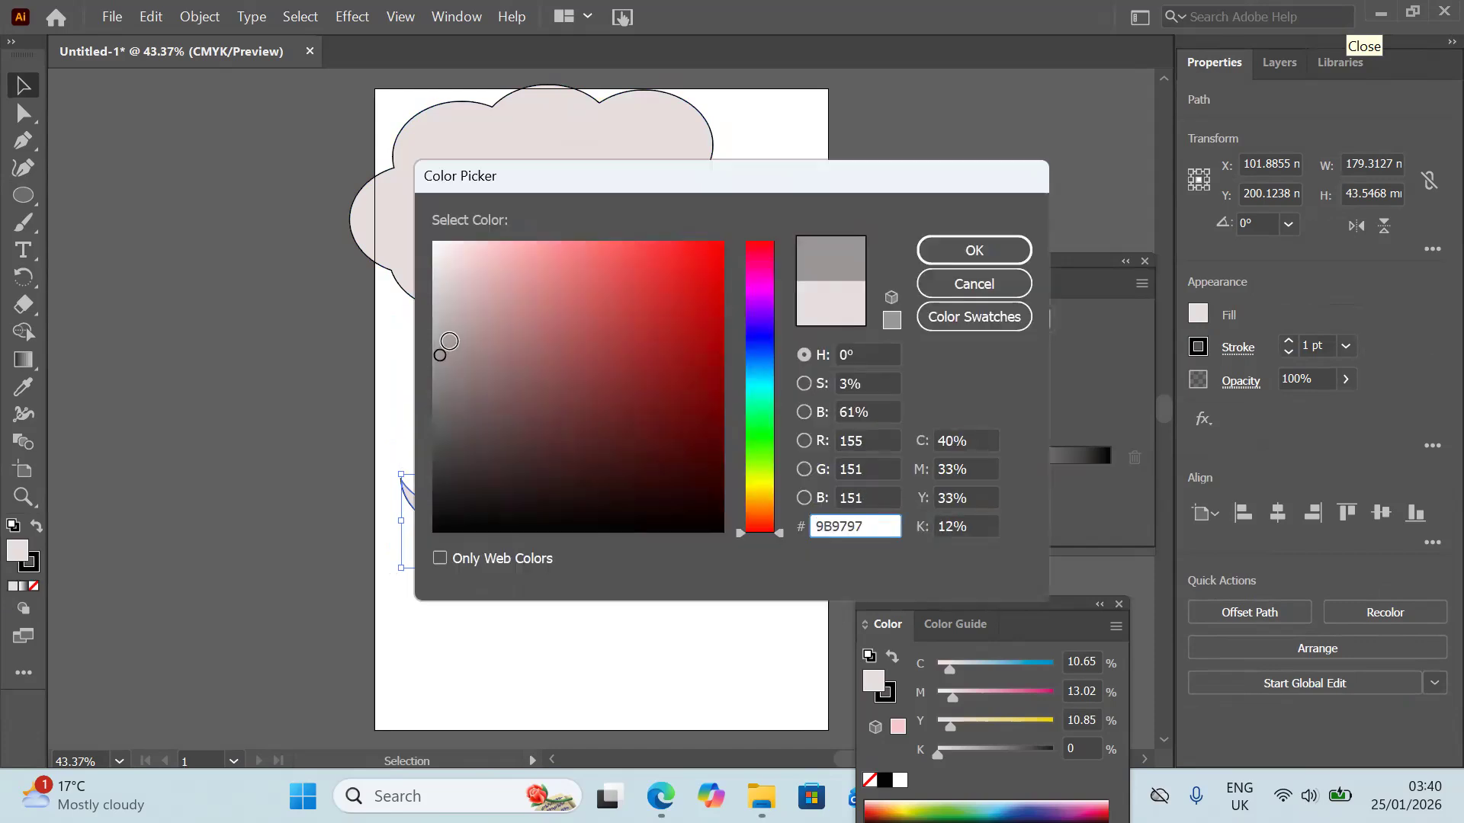
click(446, 344)
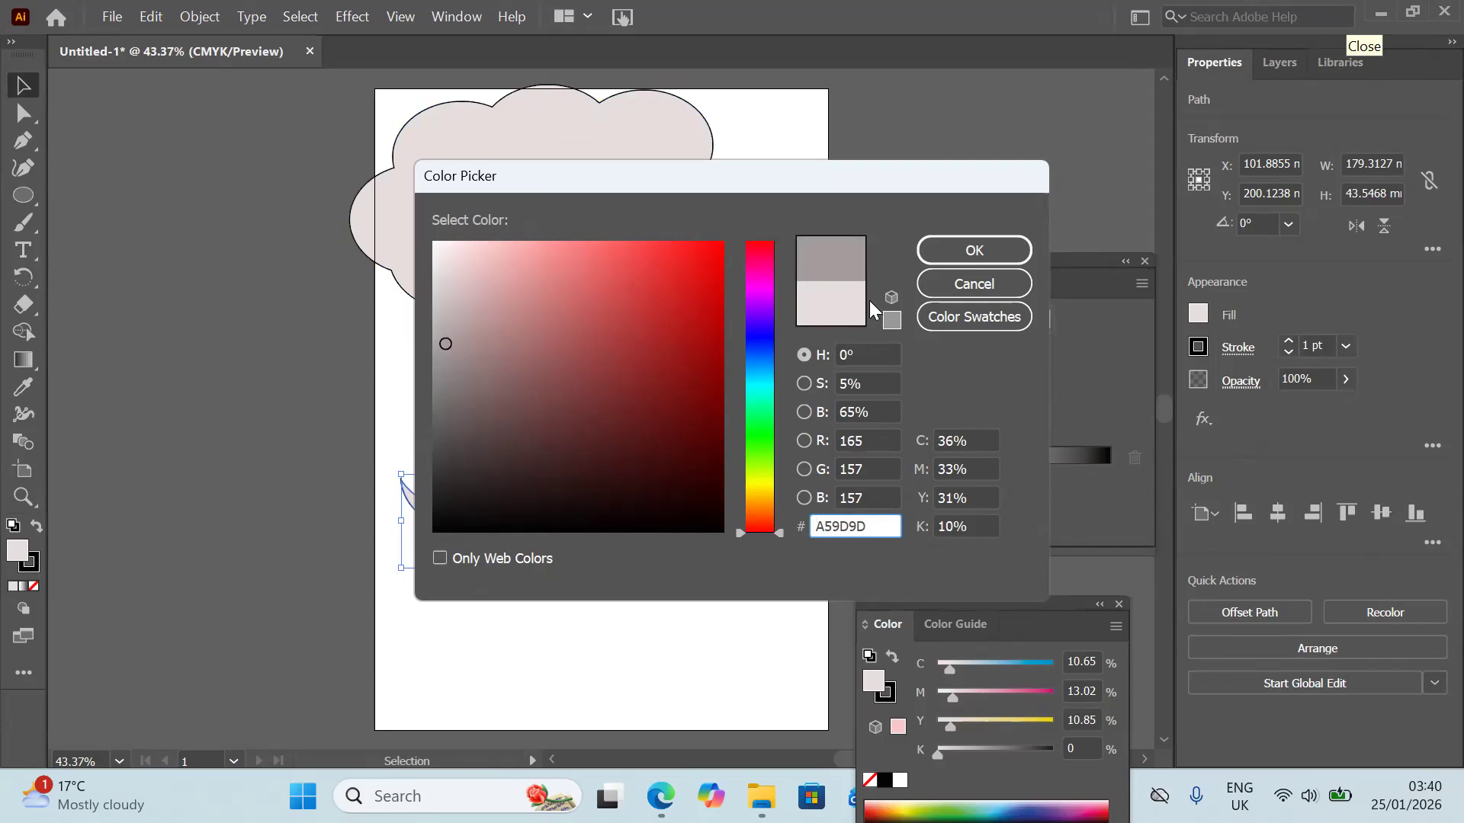
click(932, 262)
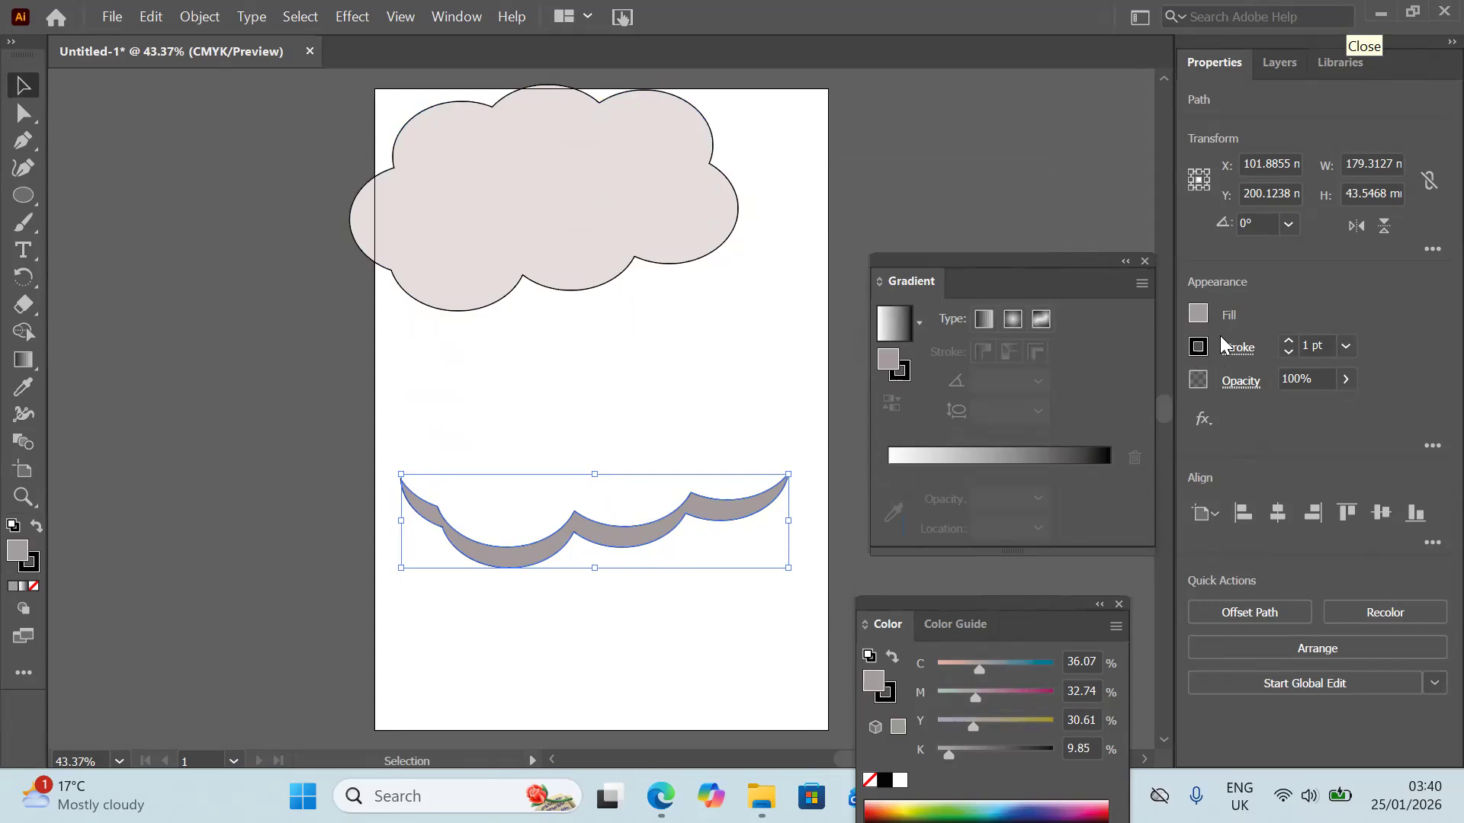
click(1197, 347)
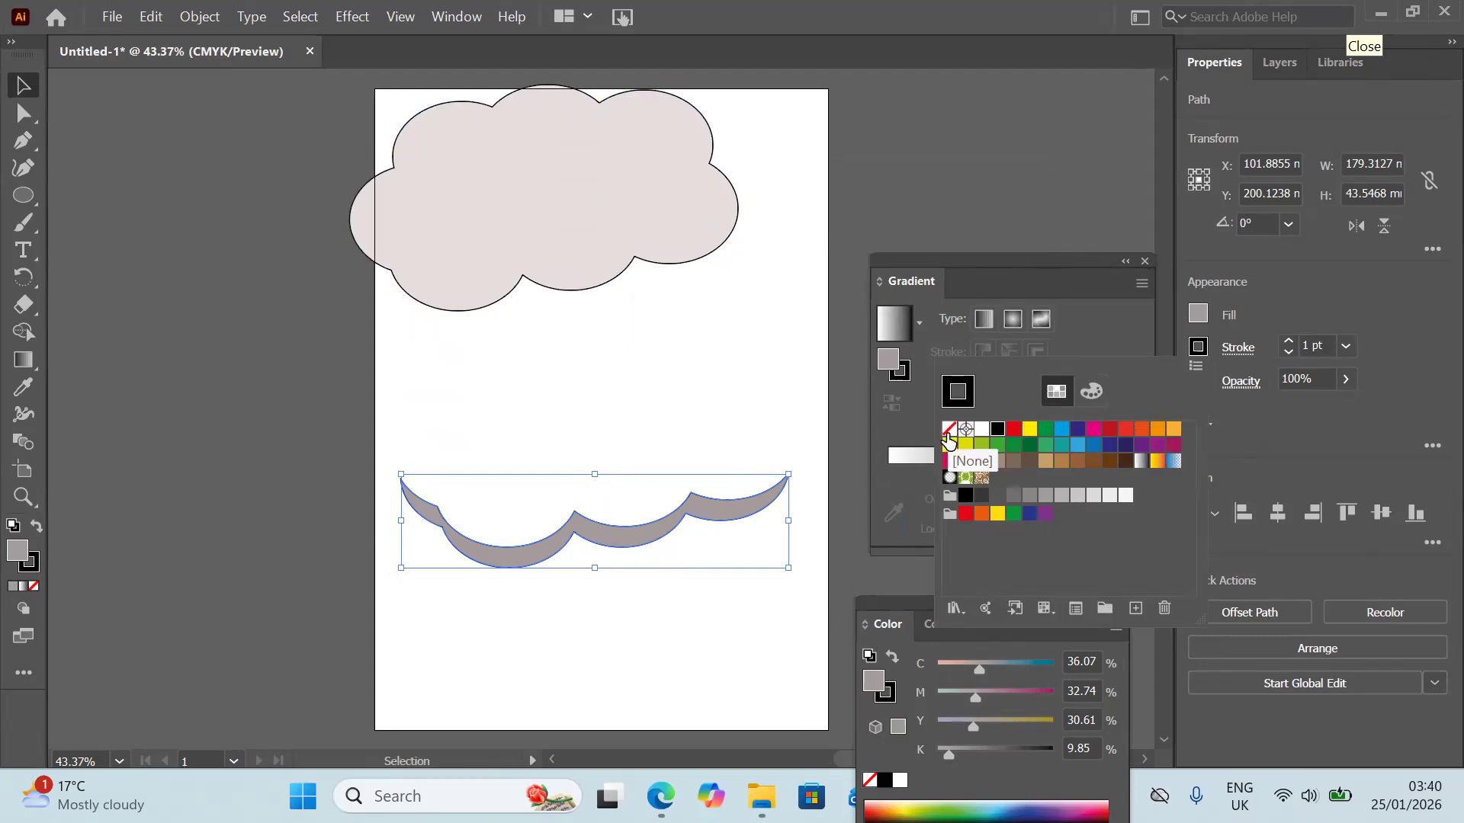
click(947, 433)
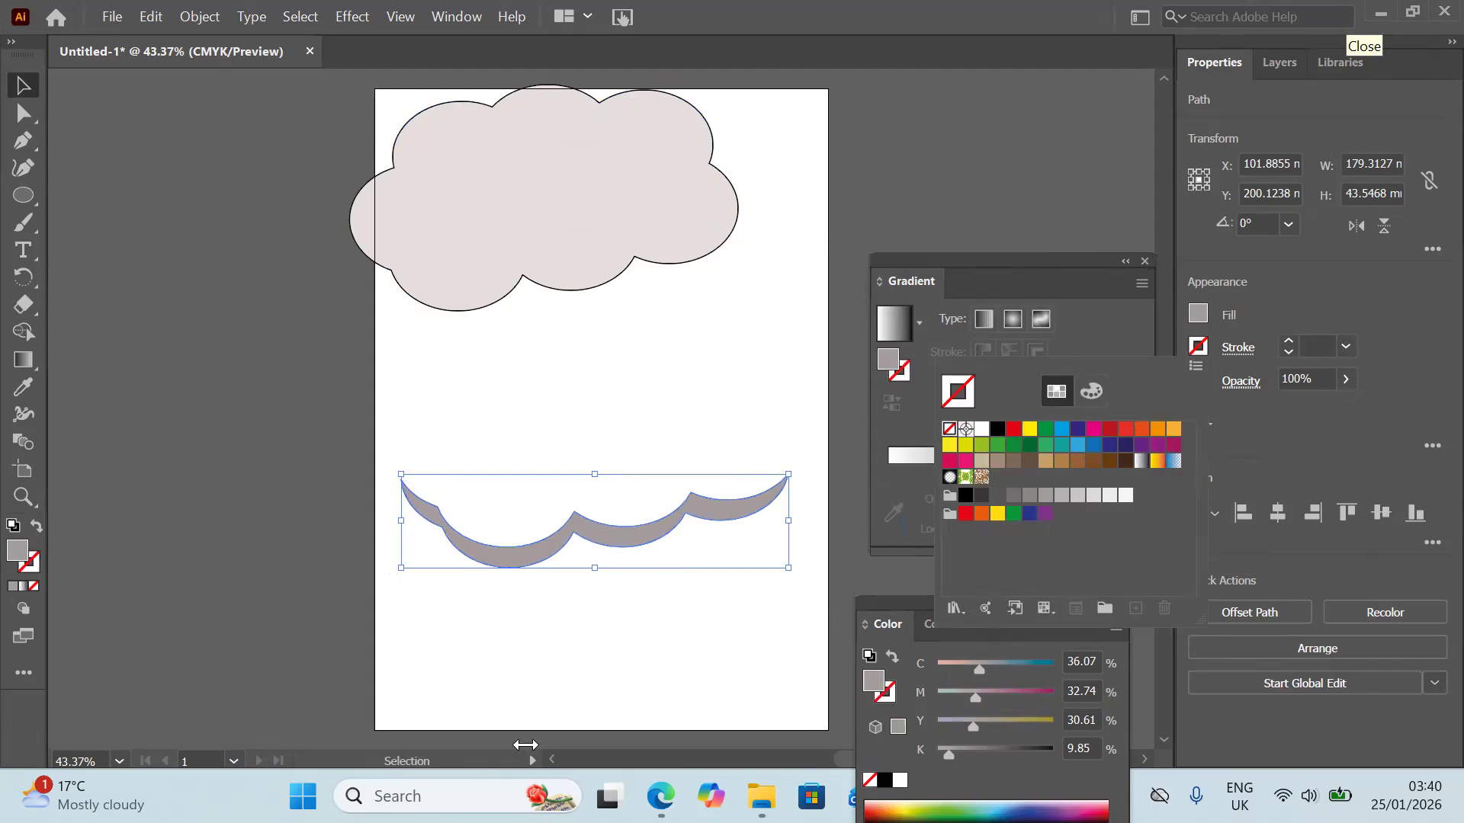
click(605, 501)
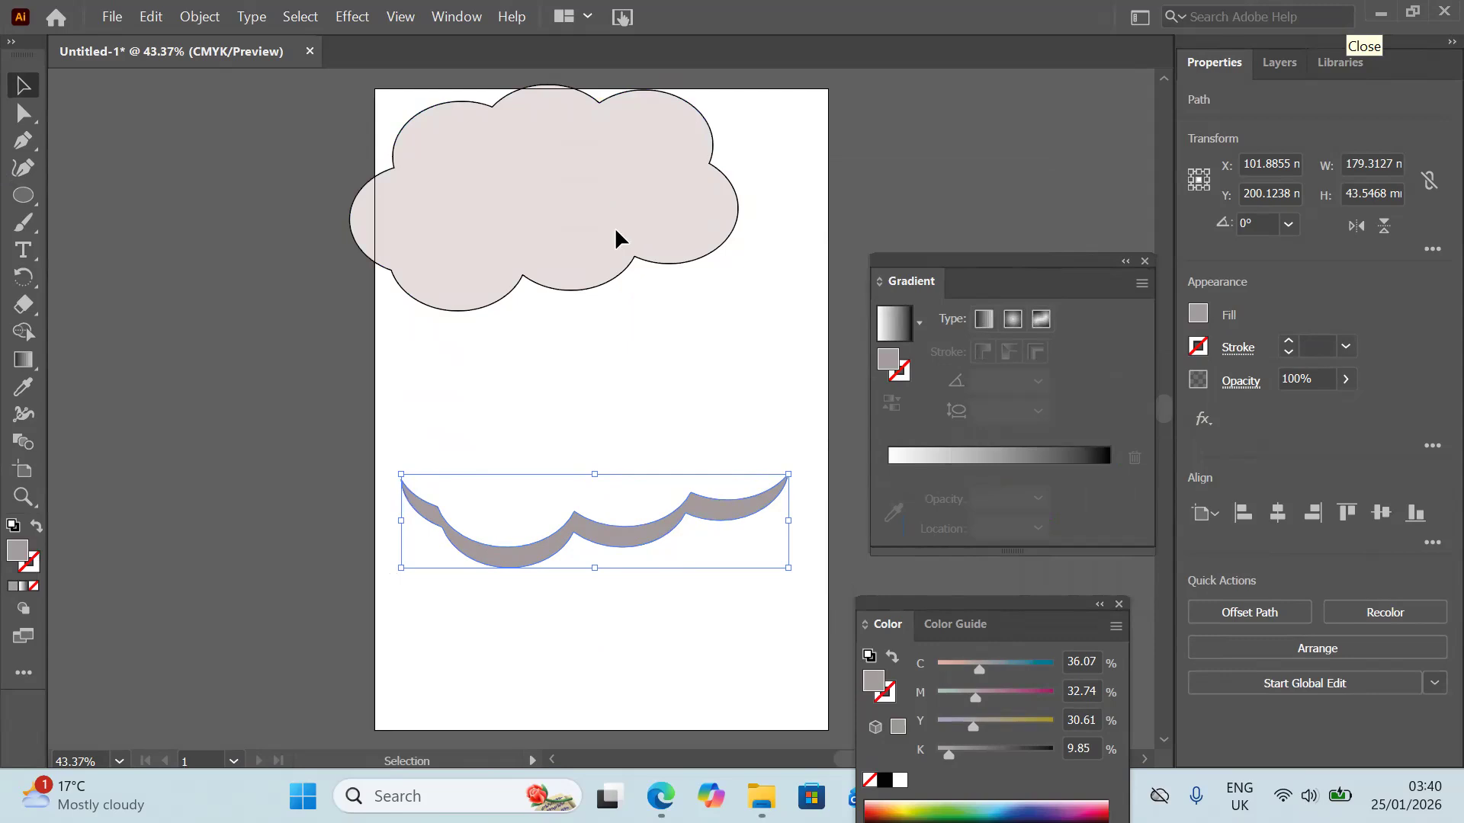
Step: Move the cloud fully onto the page's upper half and align the dark shading strip along its lower edge
drag(623, 254, 683, 345)
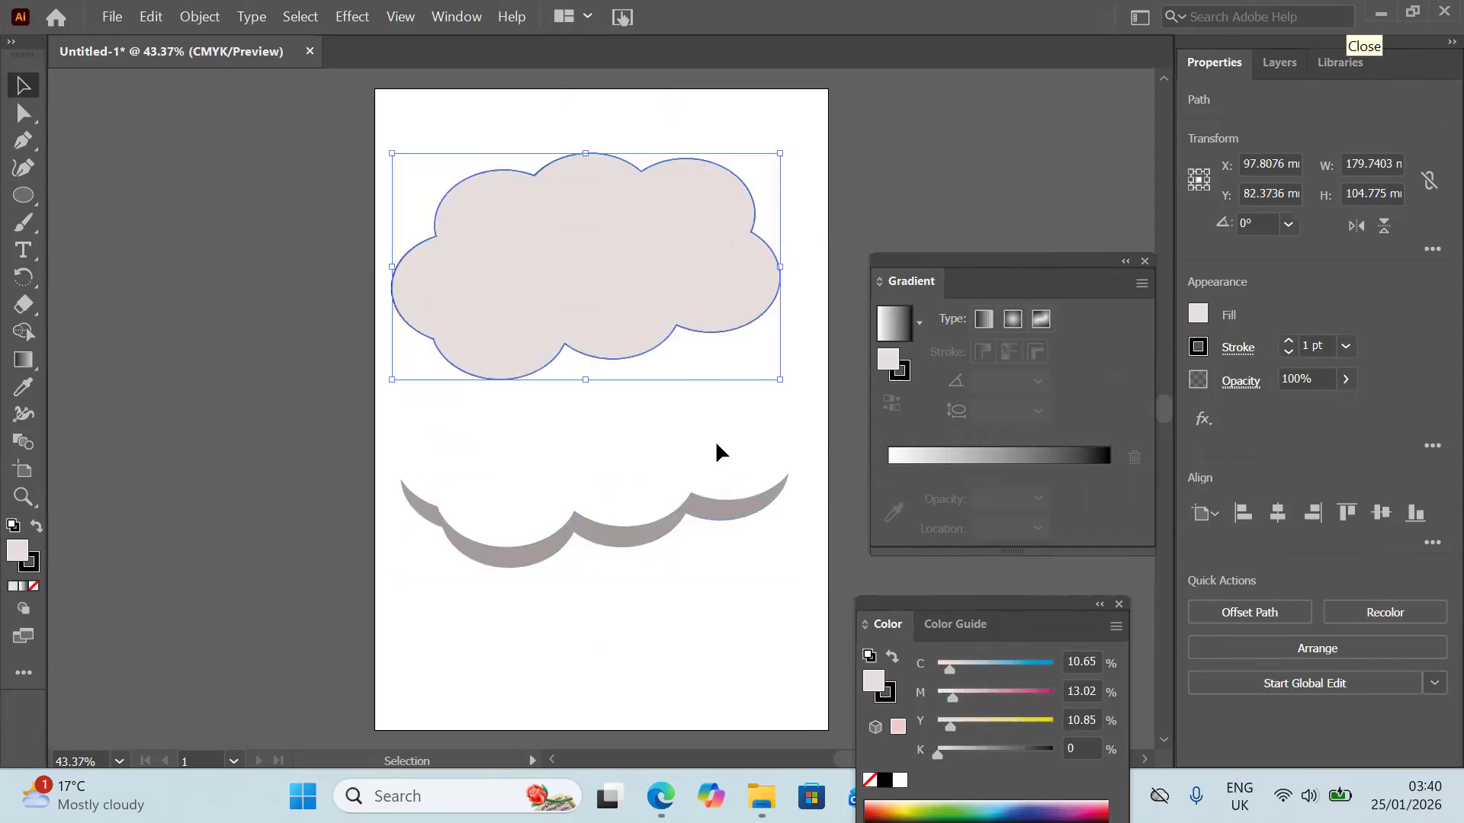
drag(678, 523, 666, 317)
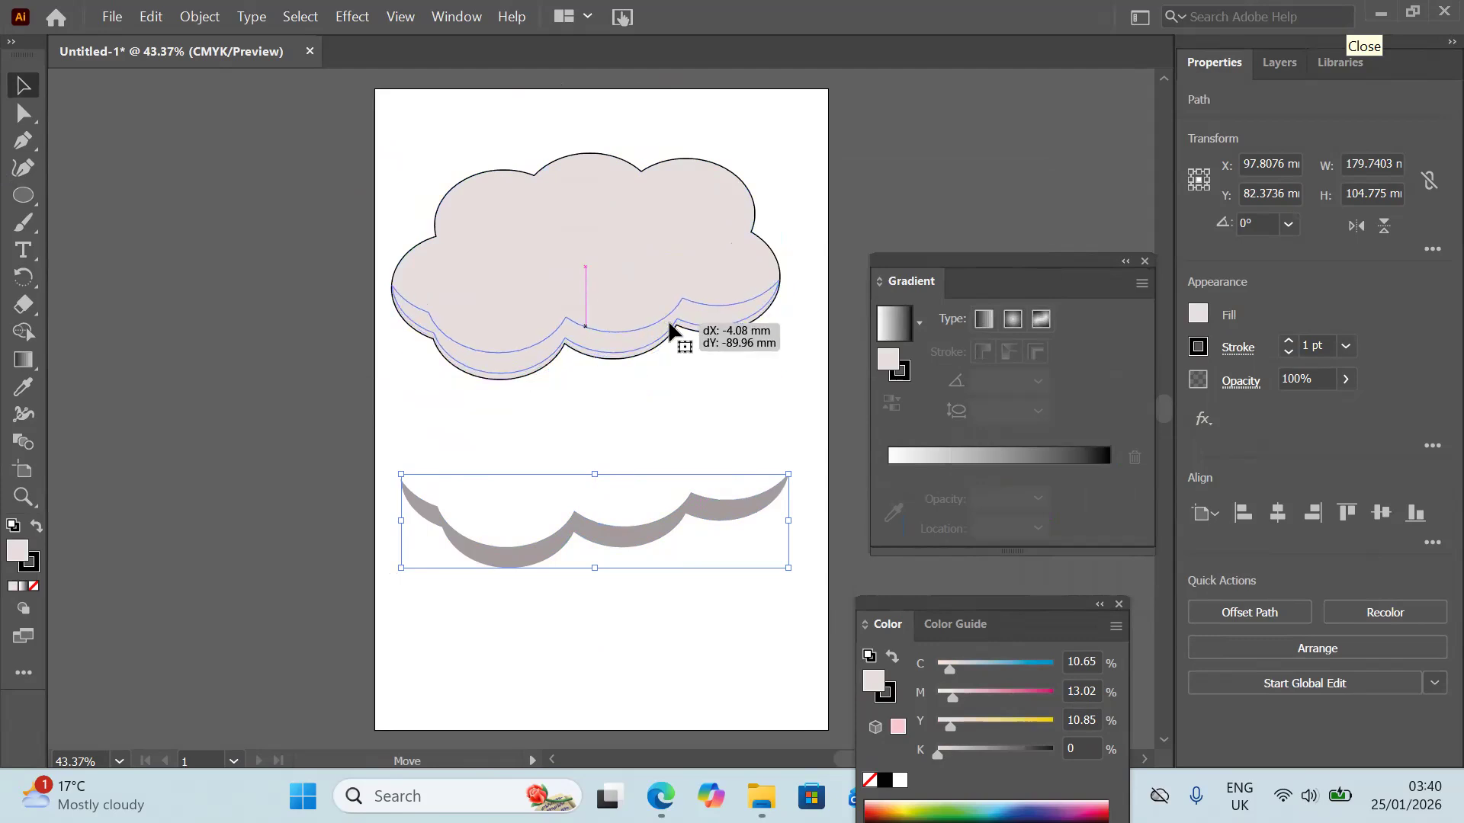
drag(669, 324, 669, 324)
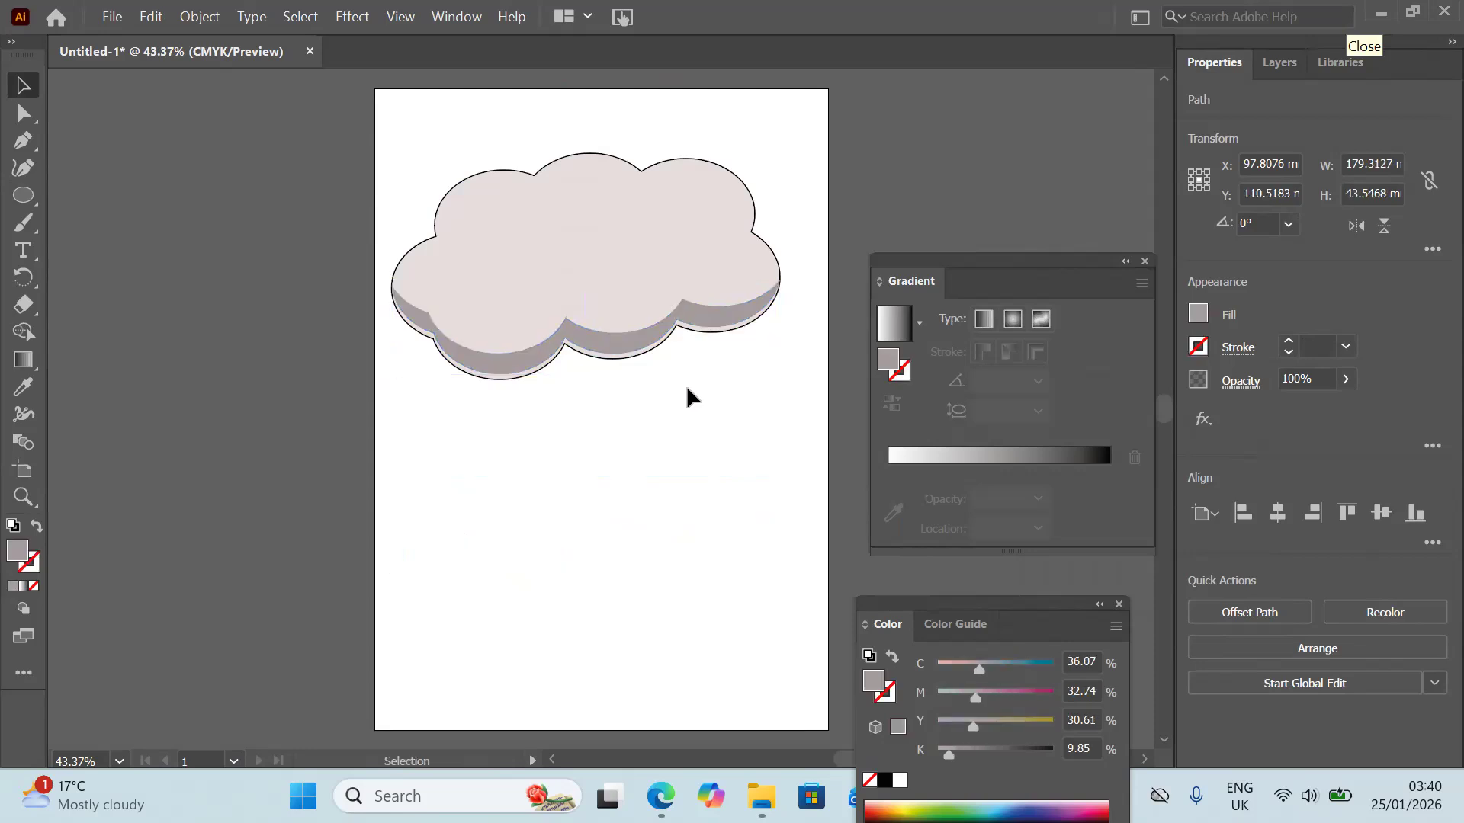
key(ctrl+shift+a)
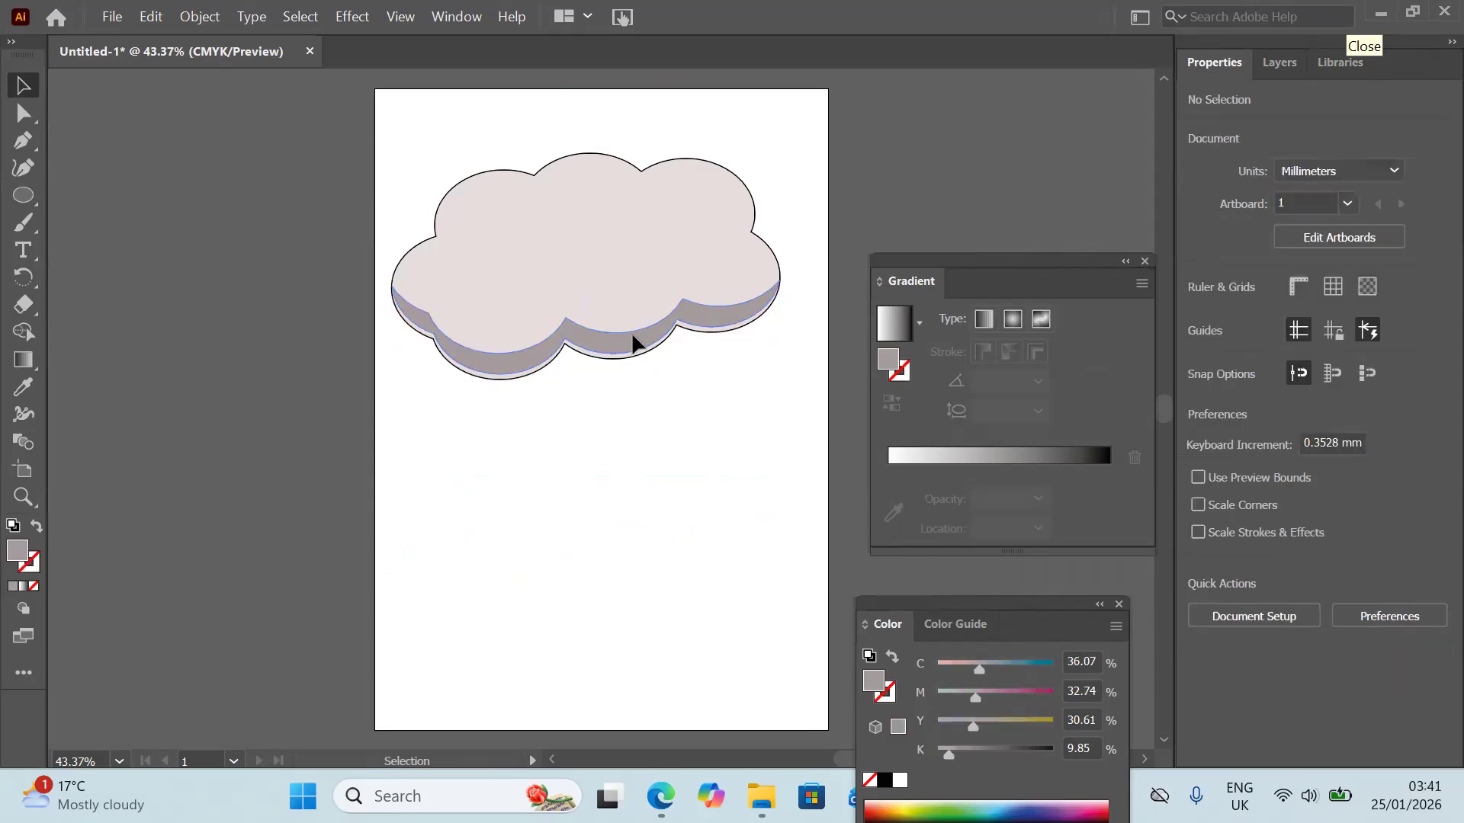
drag(634, 344, 636, 354)
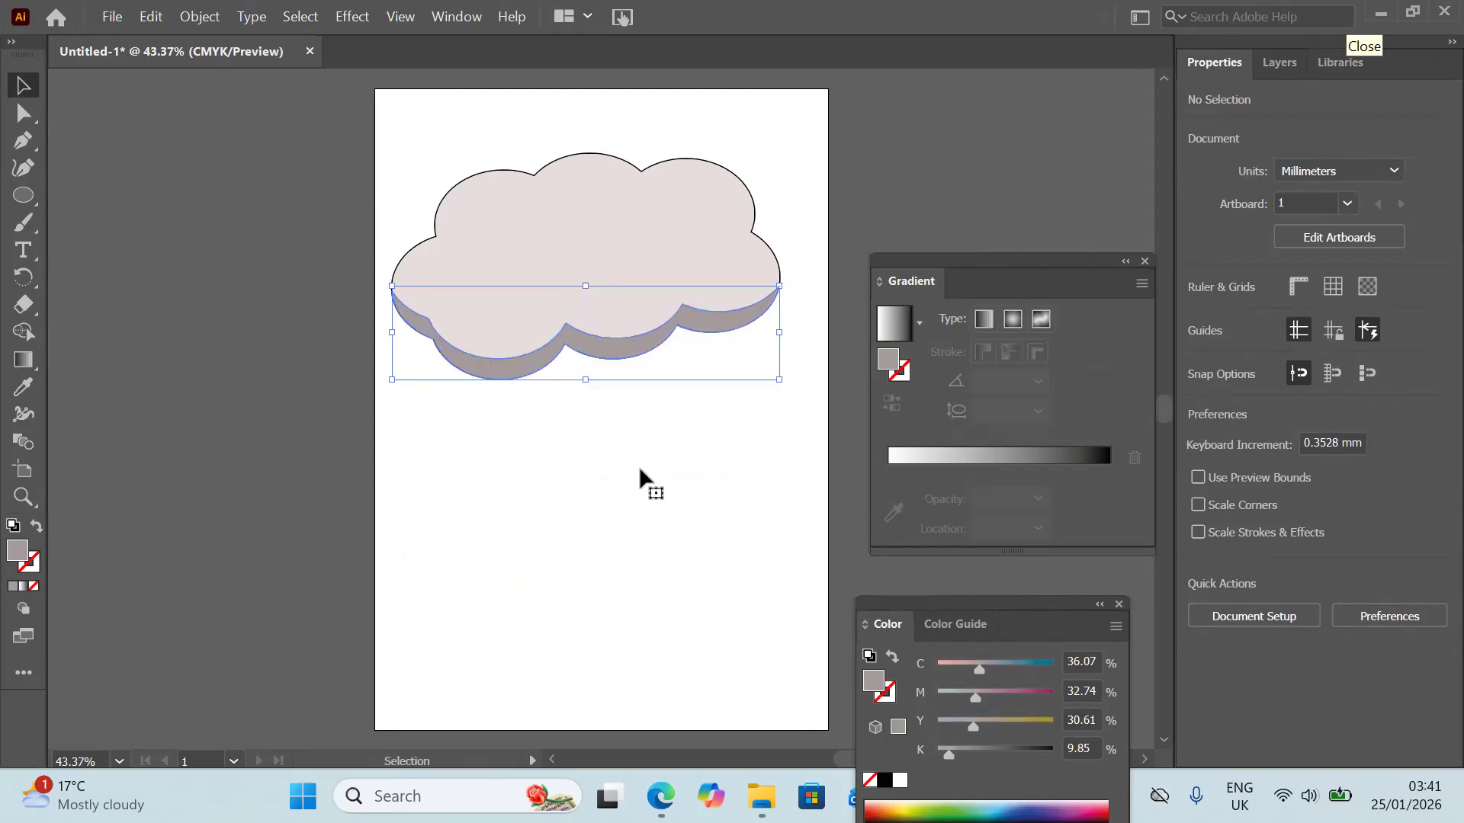
click(640, 471)
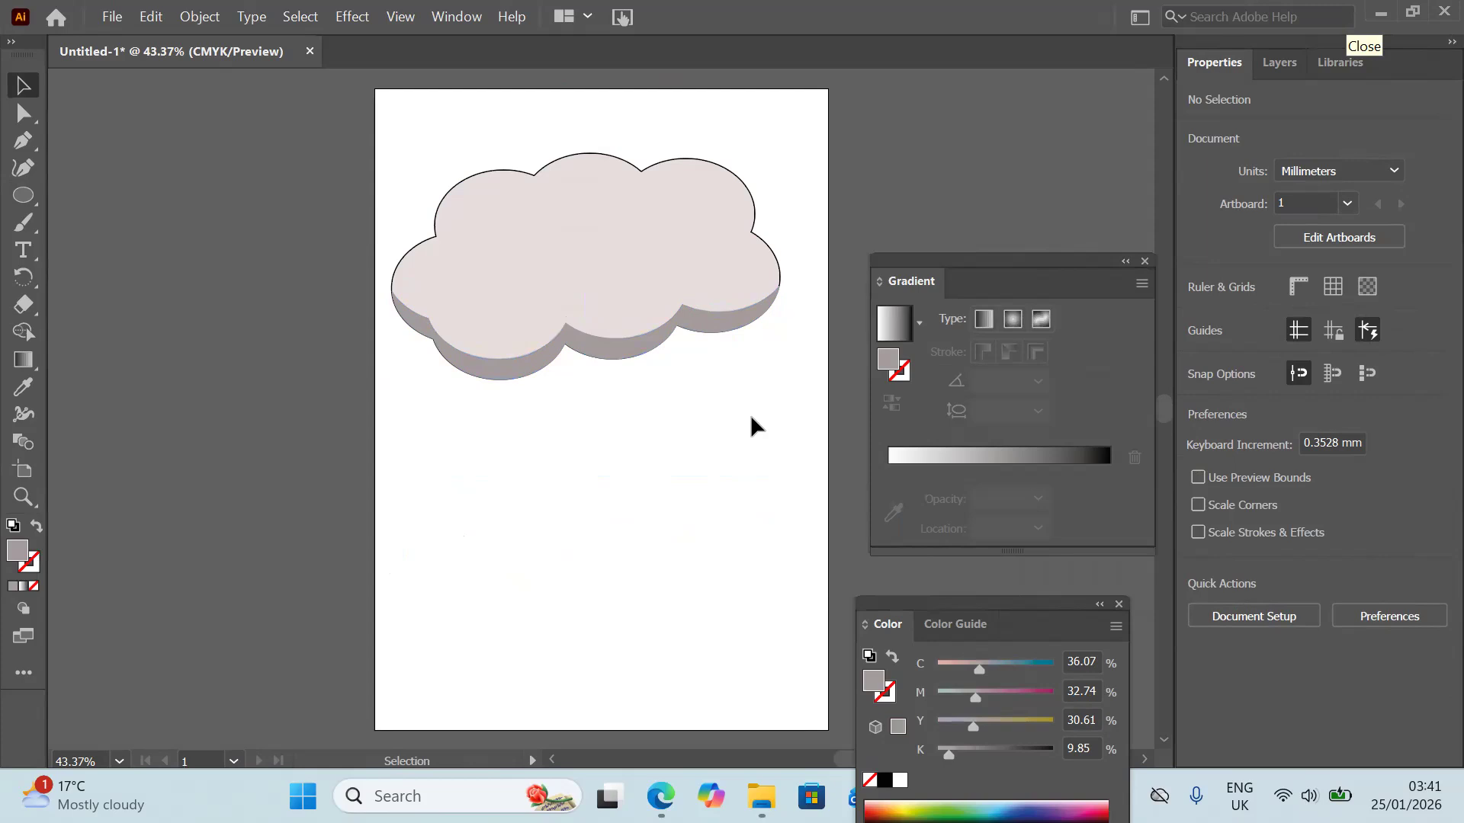
Step: Group the cloud with its shading strip
drag(393, 144, 752, 419)
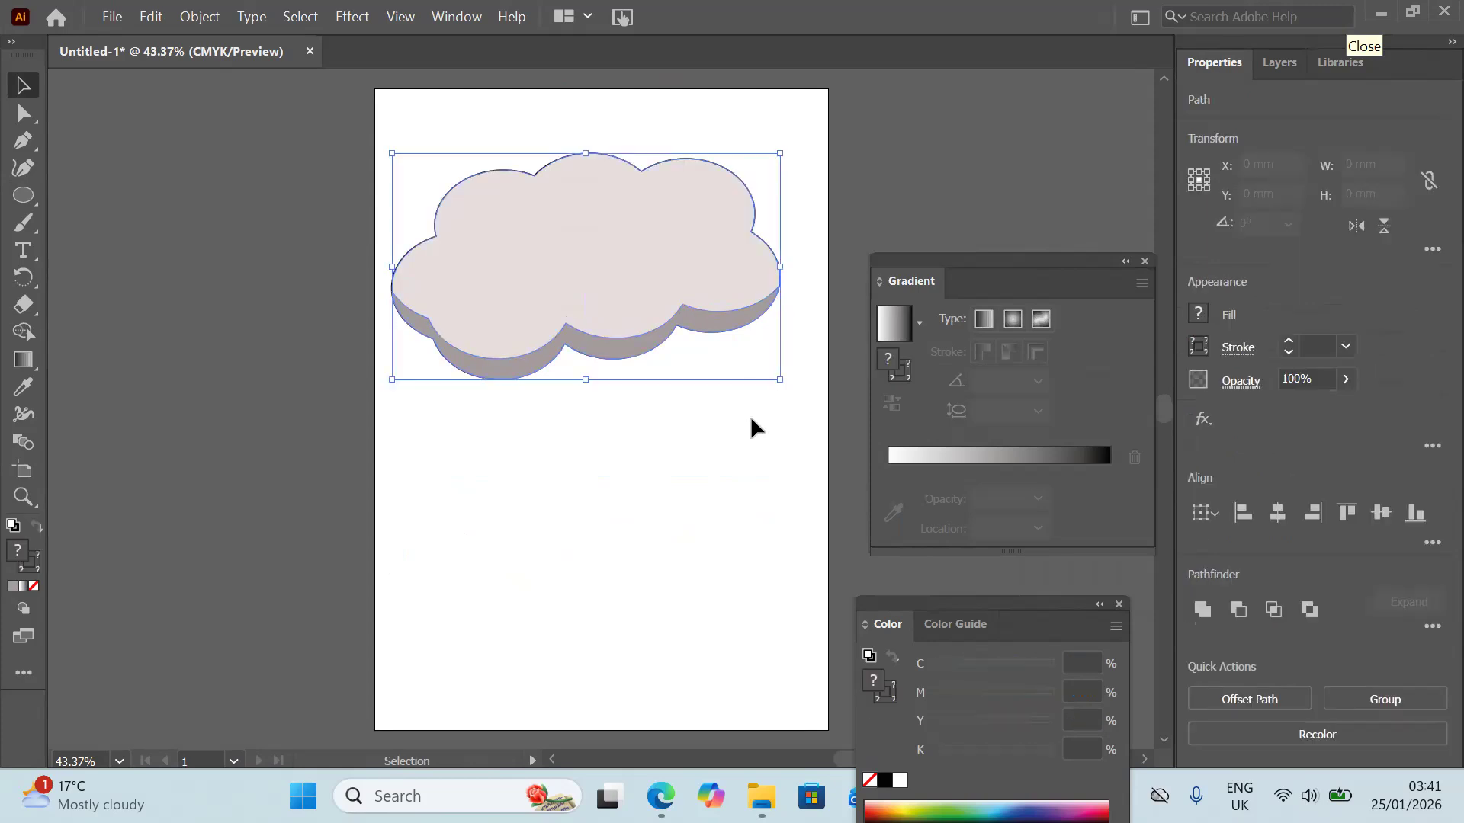
right_click(677, 296)
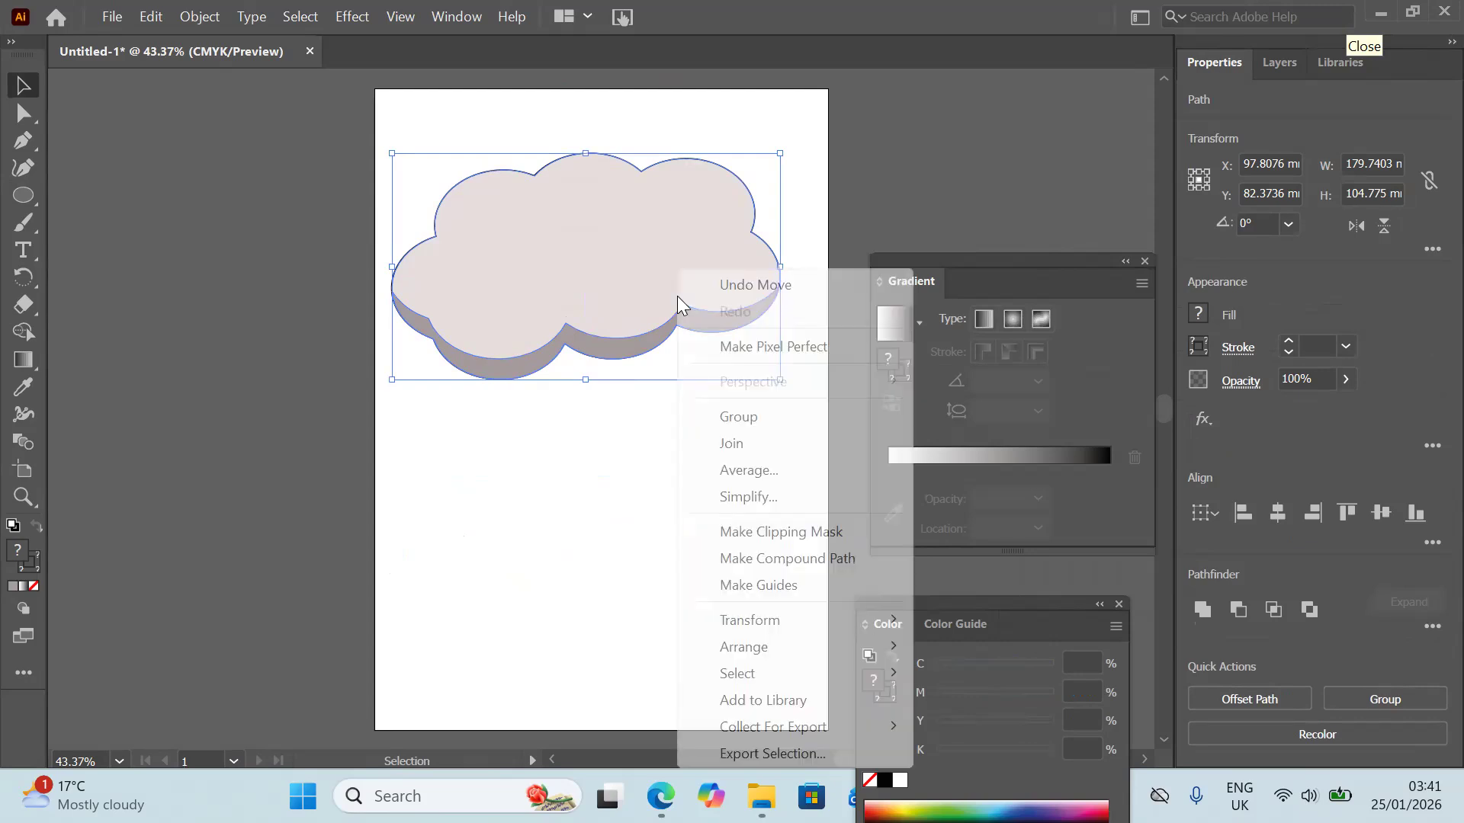
click(746, 421)
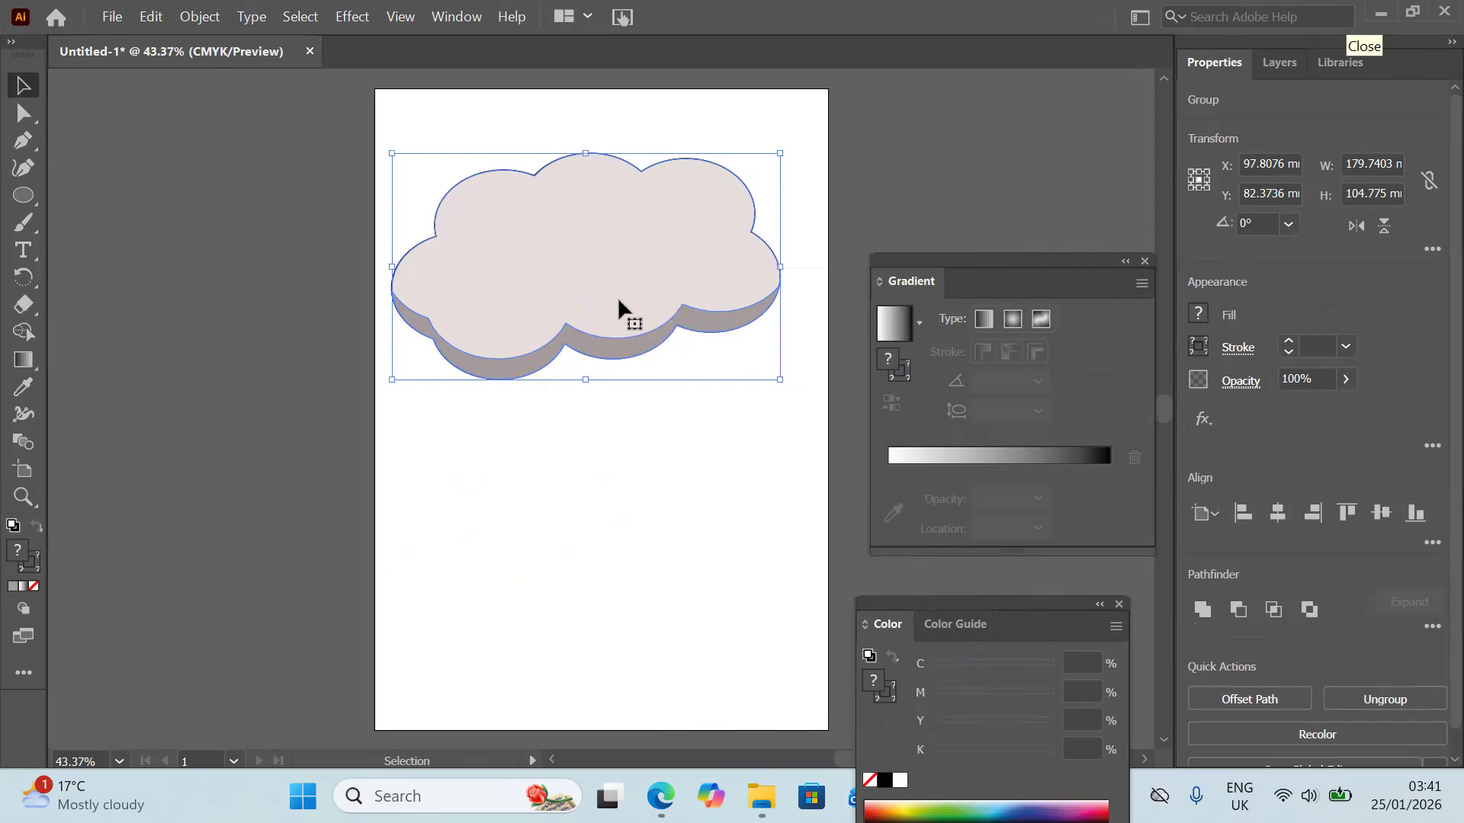
Step: Move the grouped cloud slightly down the page and scale it to about 101 × 71 mm
key(ctrl+z)
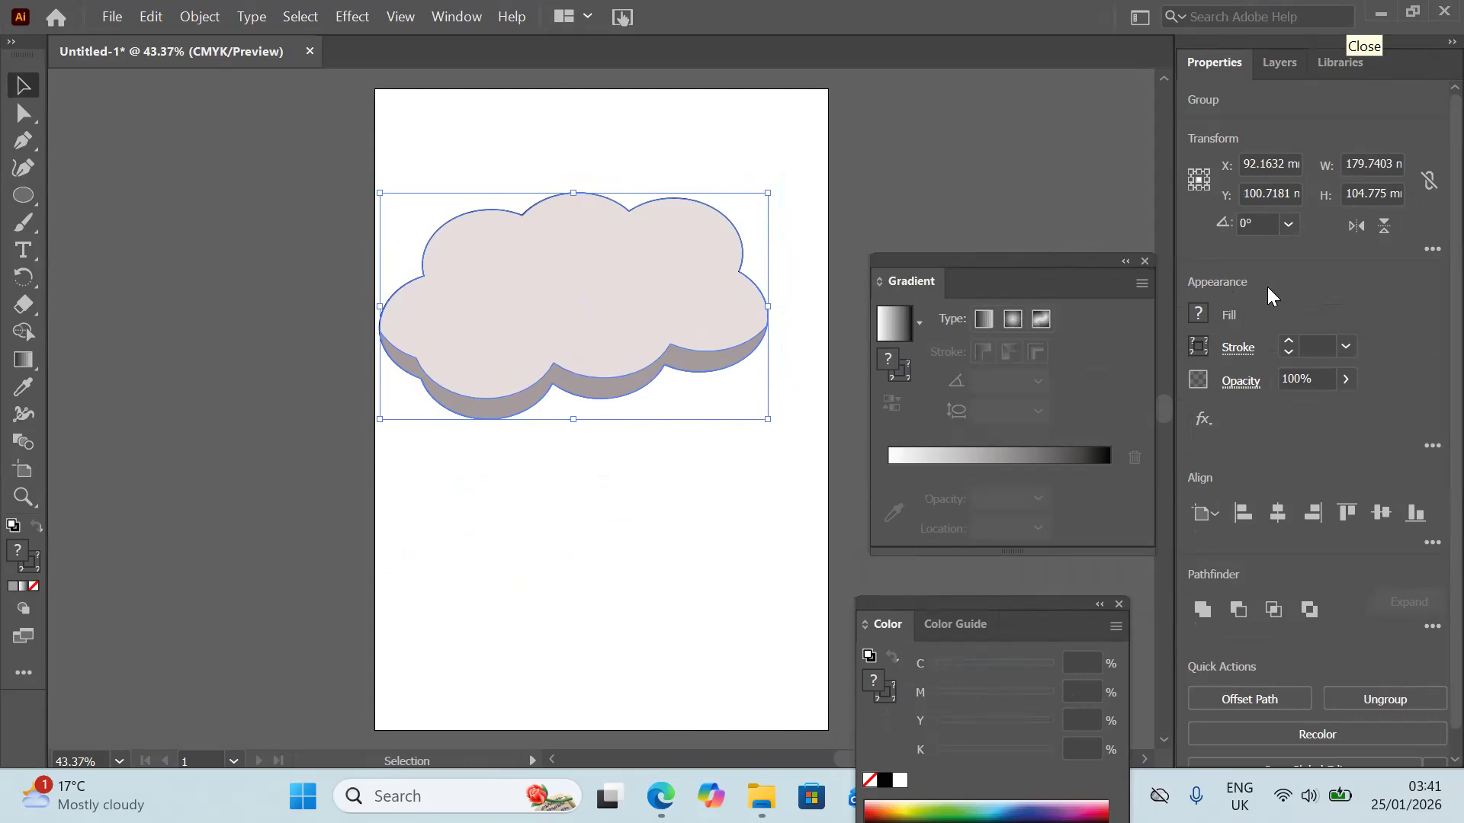
drag(1056, 258, 1267, 292)
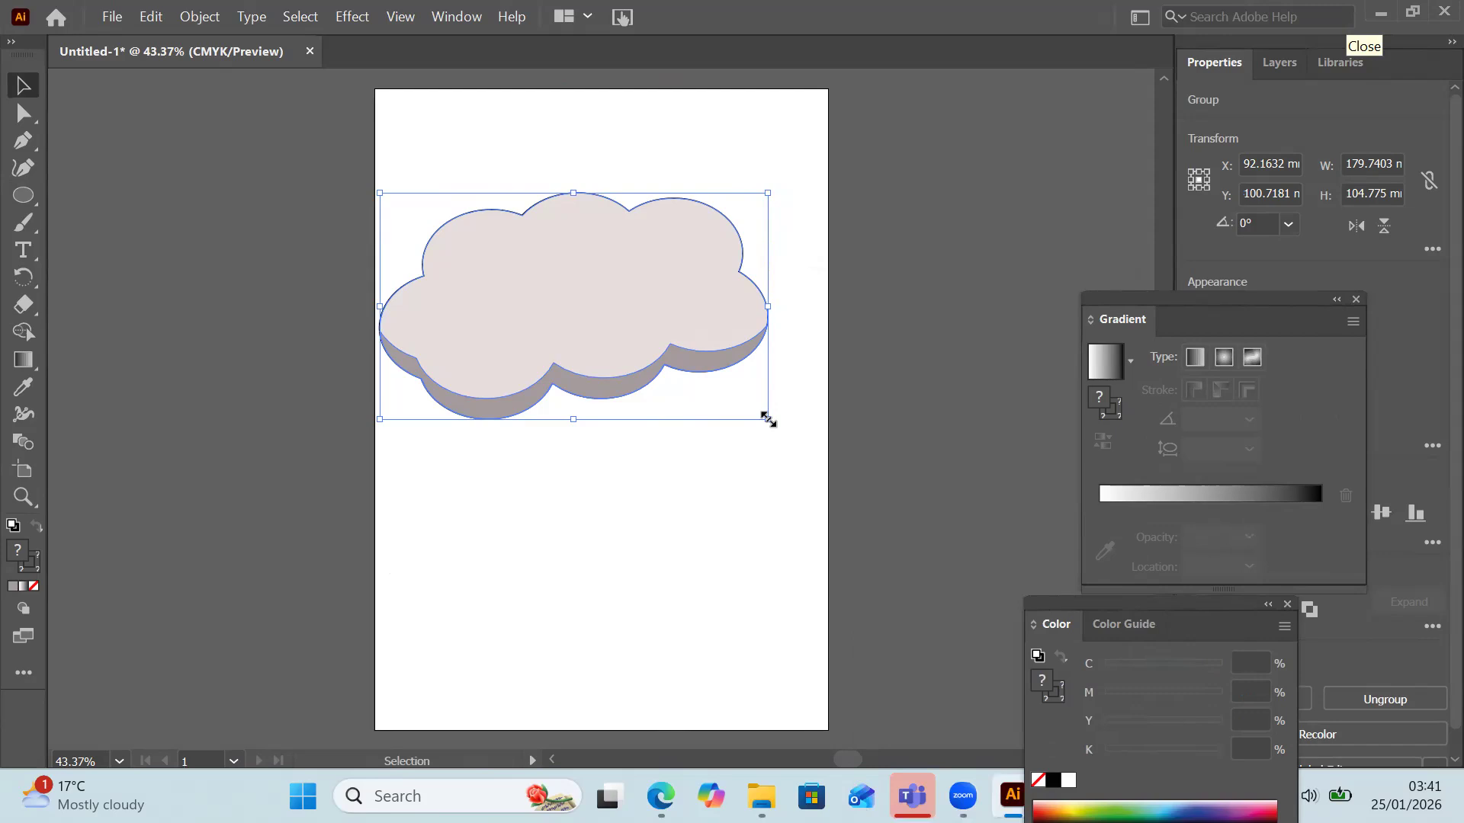
drag(768, 420, 597, 345)
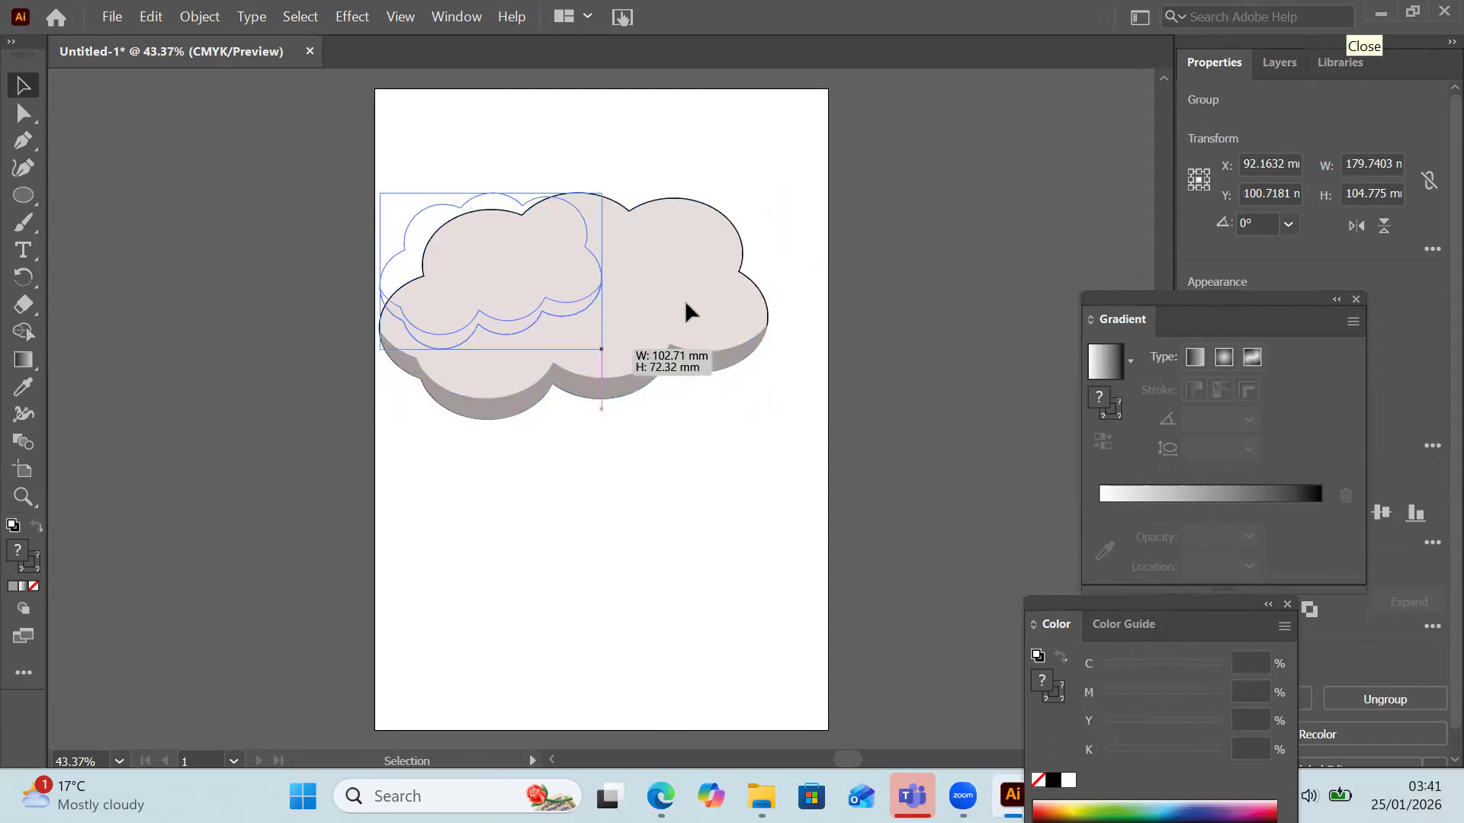
Step: Duplicate the small shaded cloud twice, overlapping one copy on the original's right and one above between the two
double_click(500, 251)
drag(500, 251, 592, 262)
drag(636, 350, 533, 214)
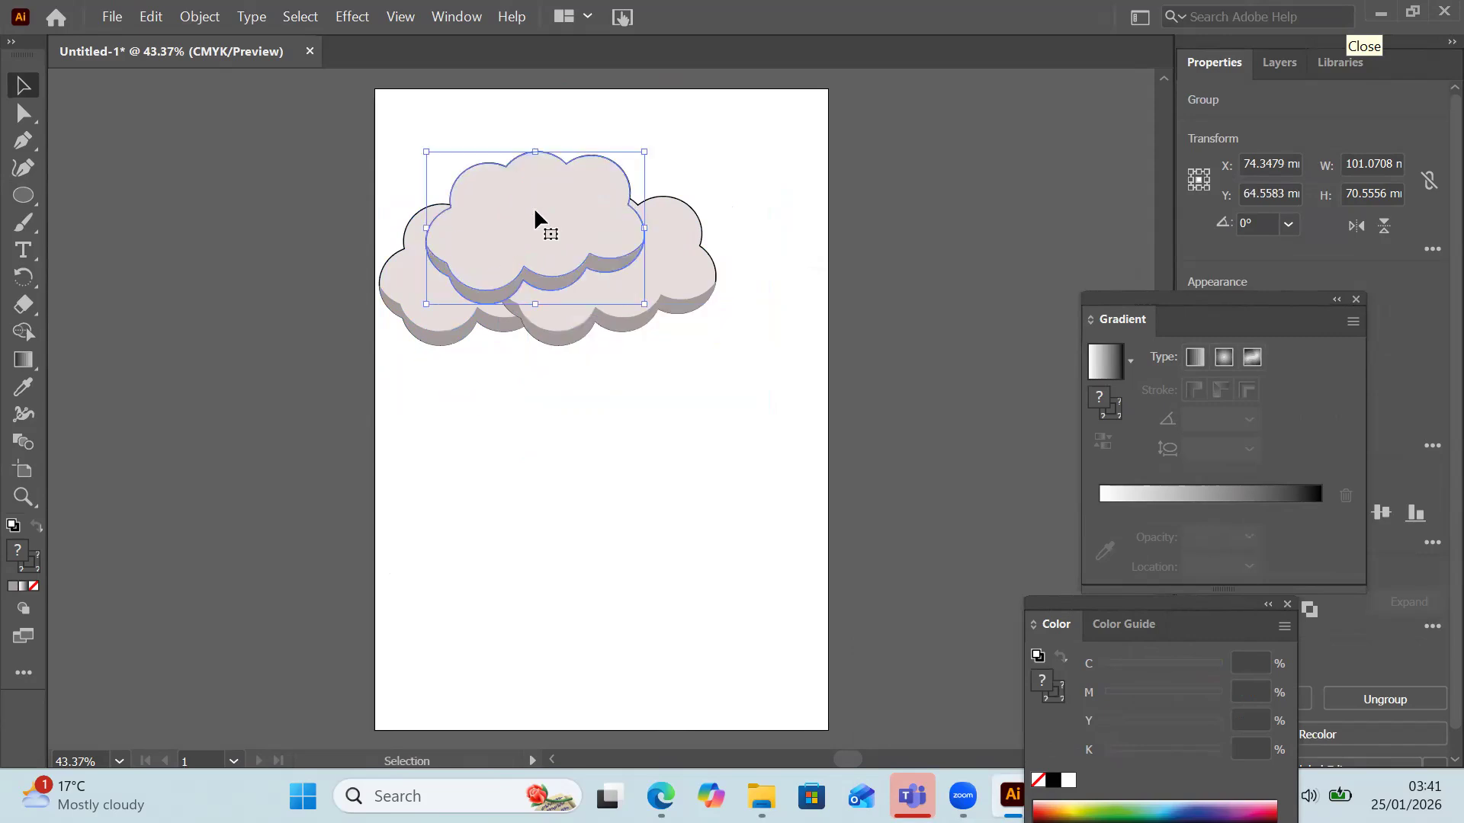
Step: Send the upper cloud copy to the back, behind the two lower clouds
right_click(568, 241)
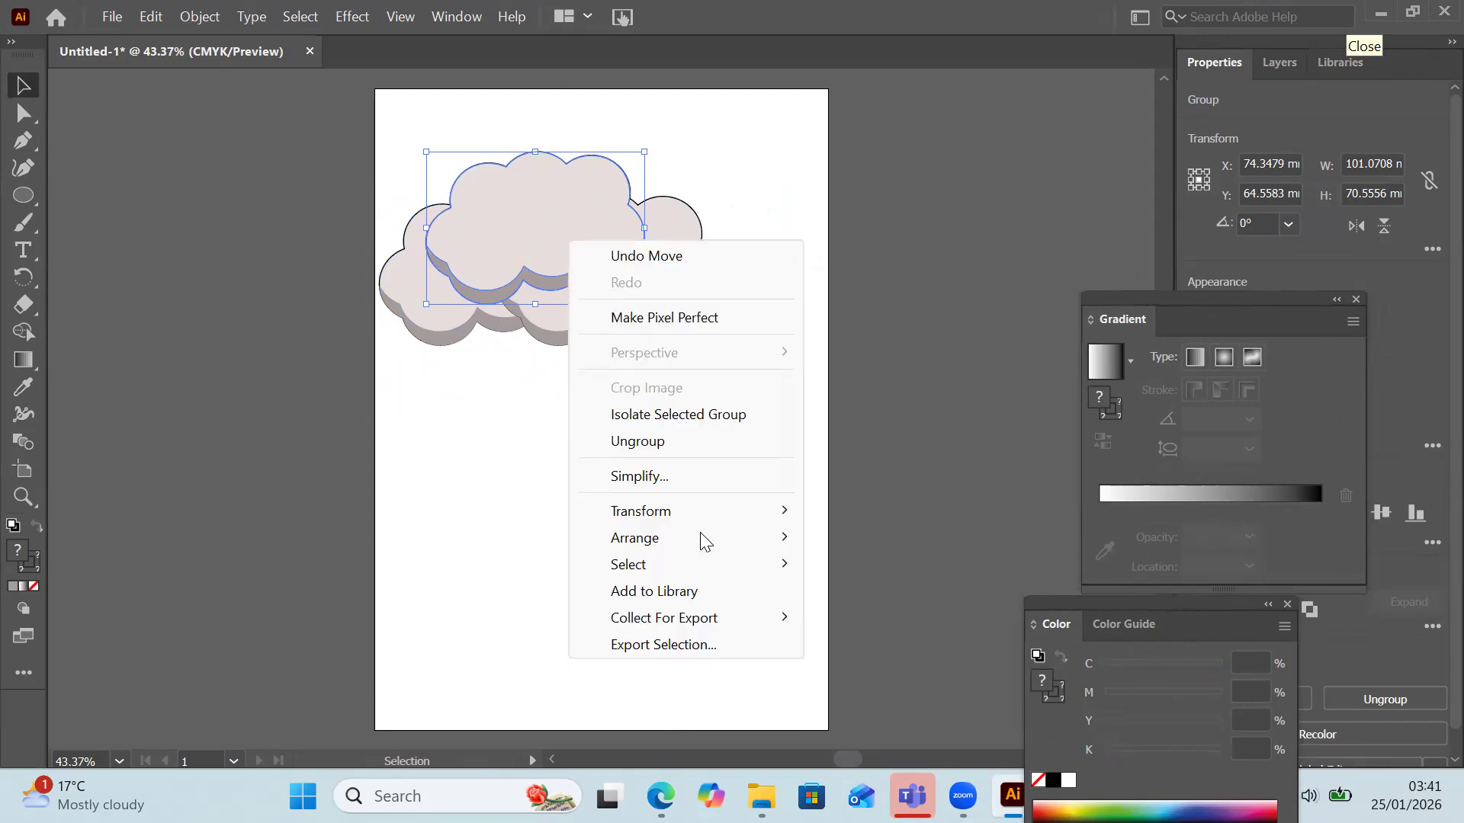
mouse_move(700, 534)
click(877, 620)
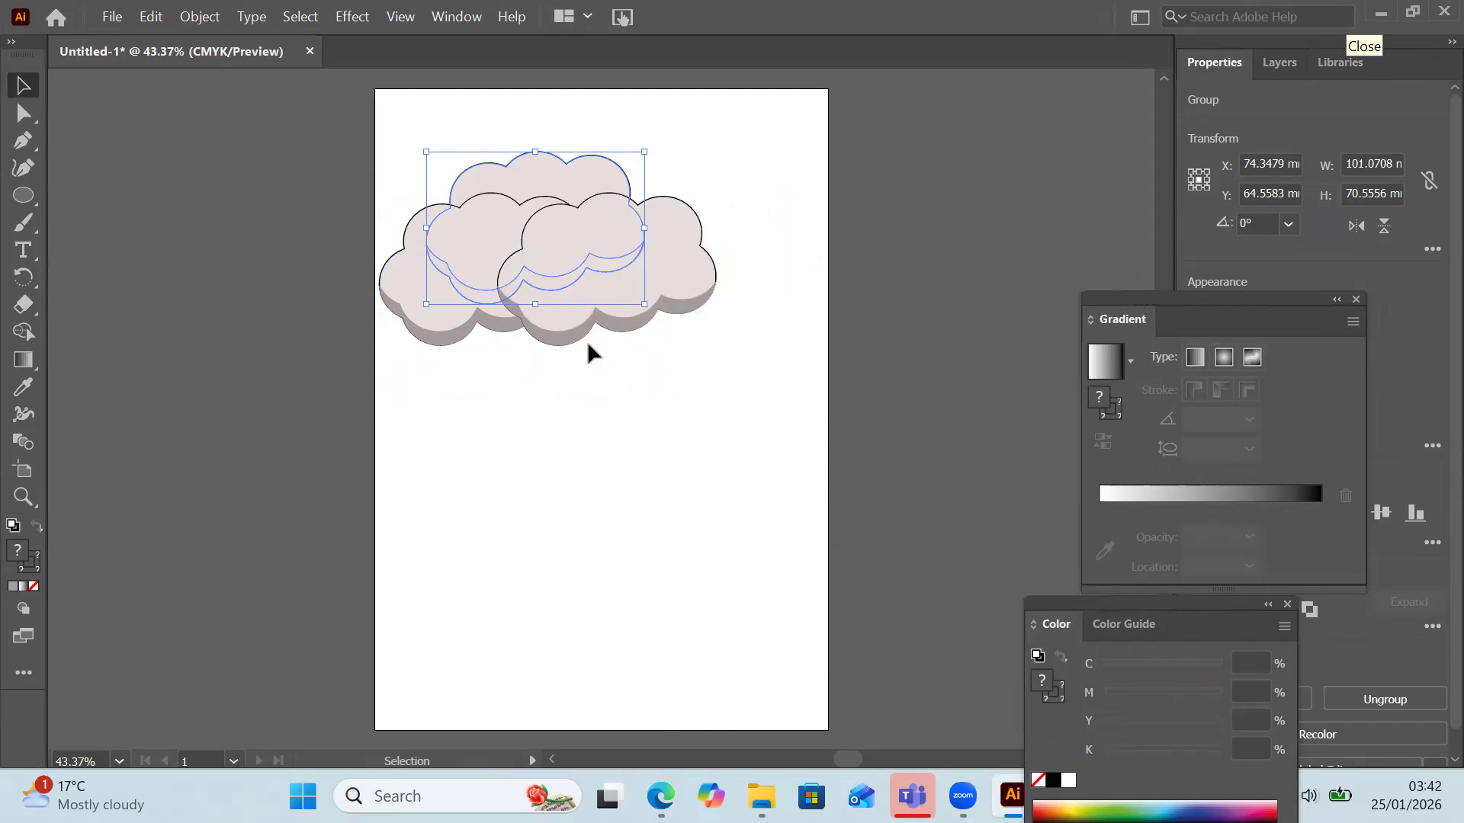
click(533, 142)
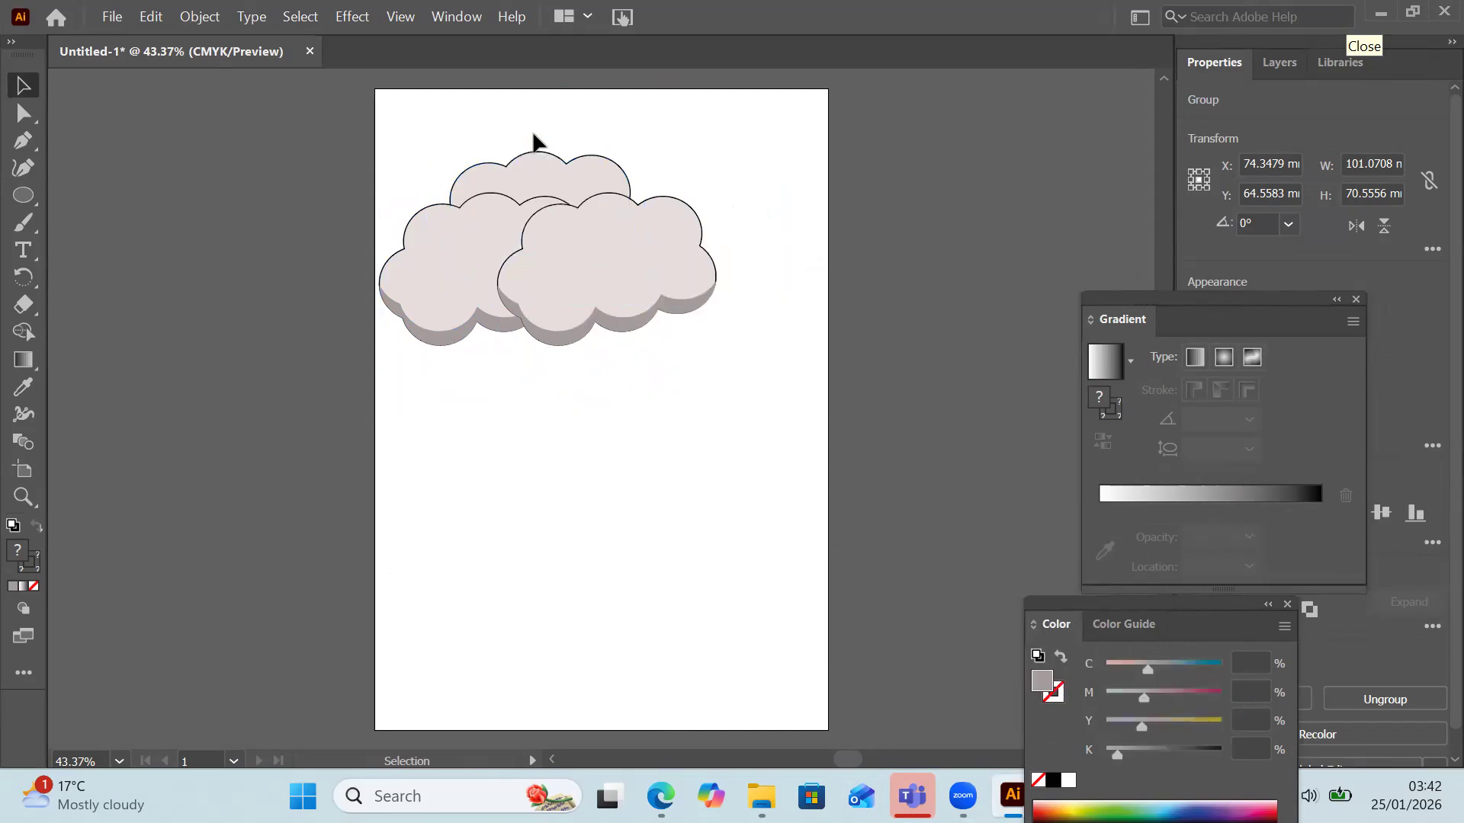
Step: Raise the rear cloud above the two front clouds, rotate it about 2.9°, and shift it about 14 mm right
drag(544, 156, 534, 133)
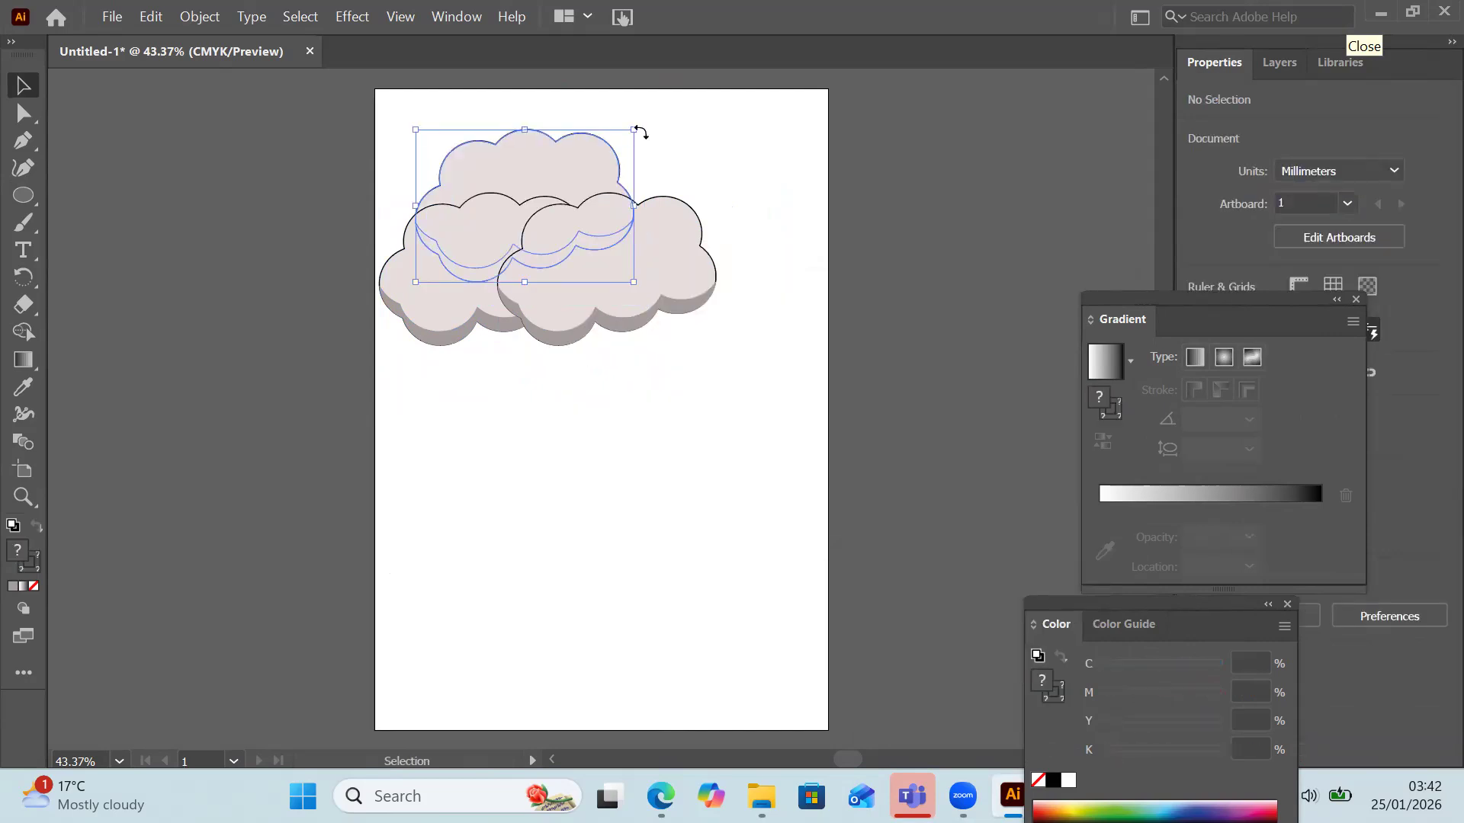
drag(628, 116, 618, 157)
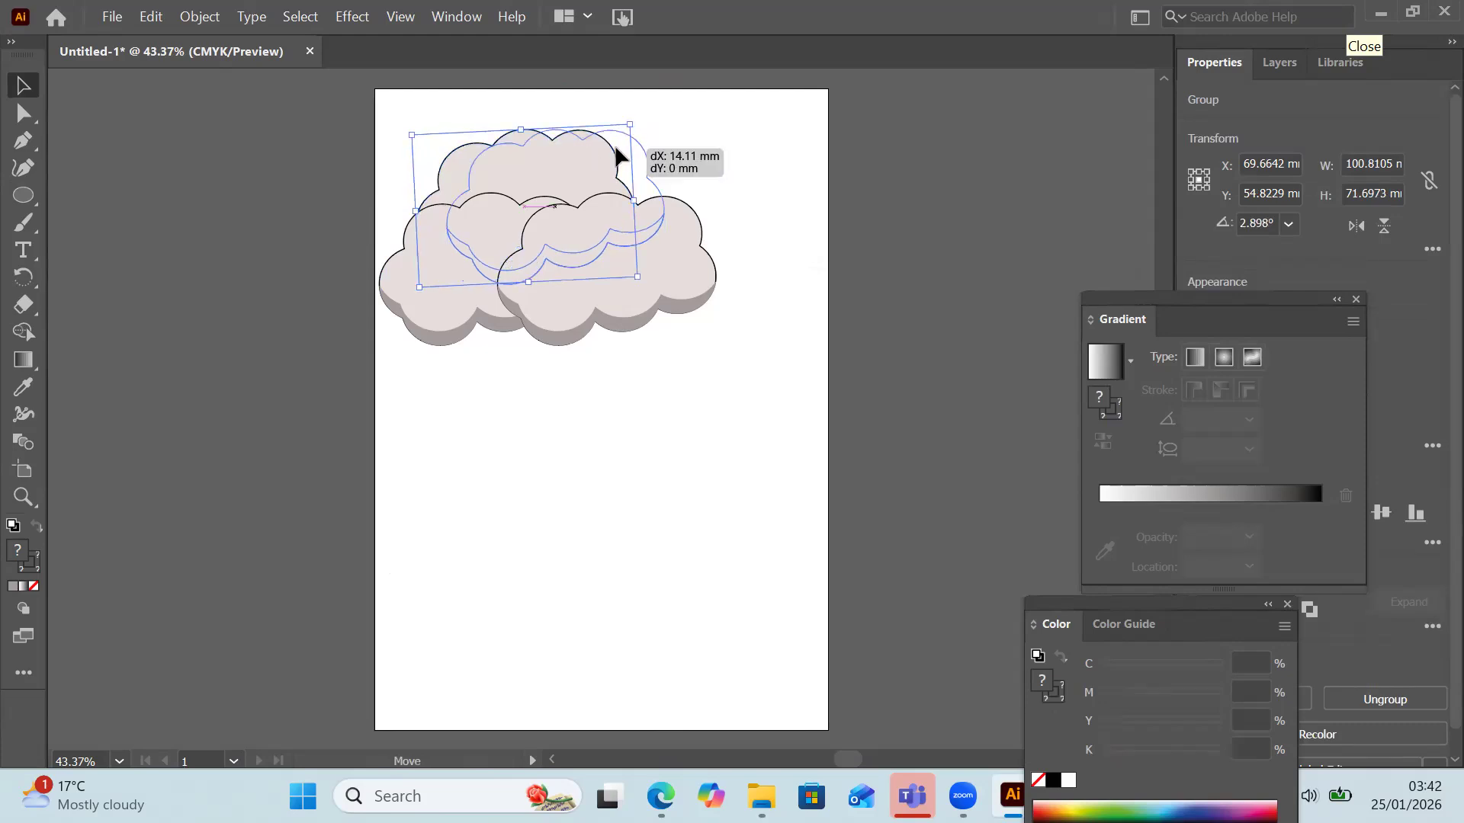
drag(686, 278, 692, 317)
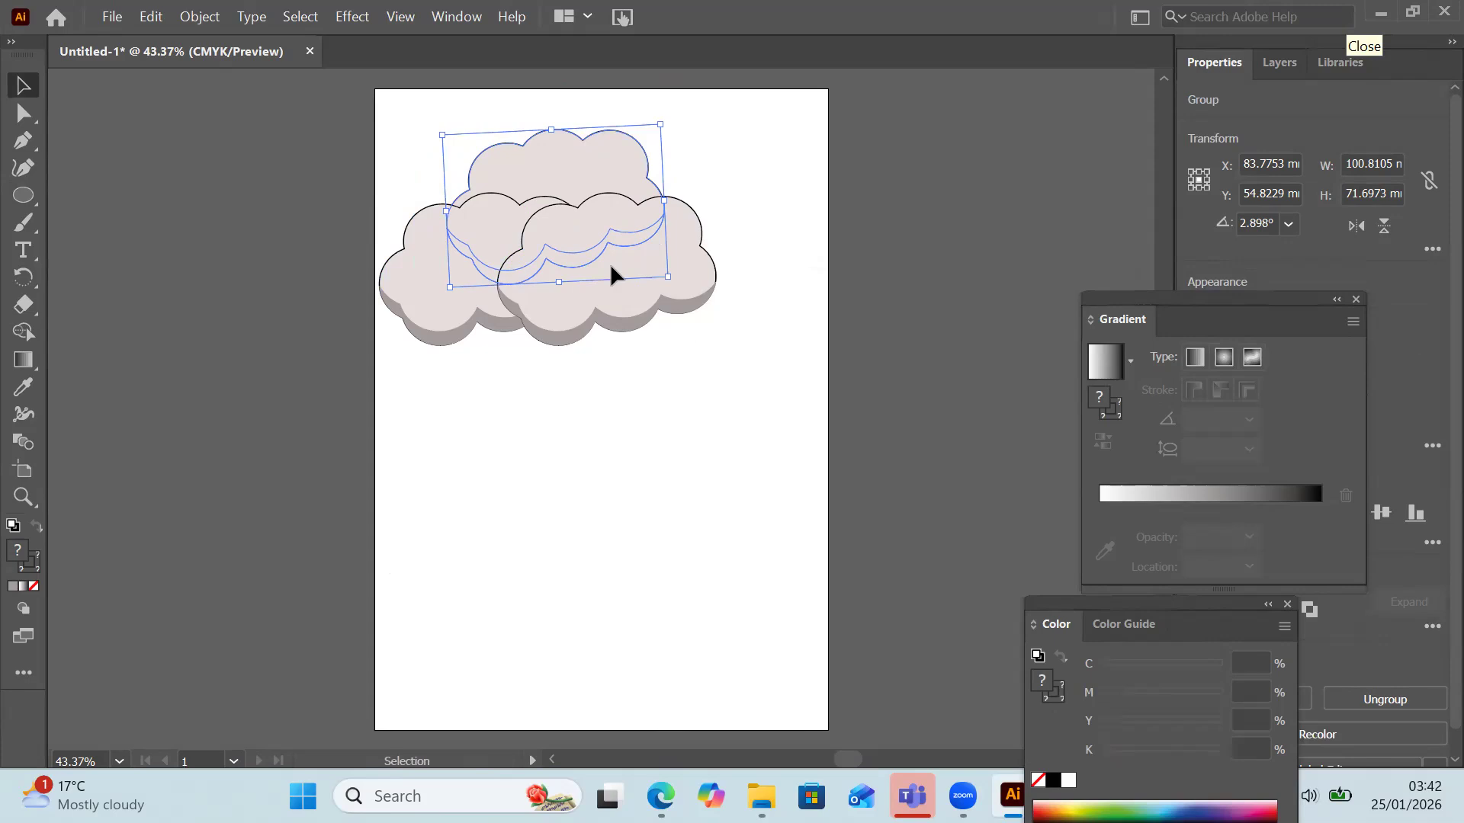
Step: Move the front right cloud about 20 mm right and 4 mm up to reduce its overlap with the left cloud
drag(657, 263, 637, 427)
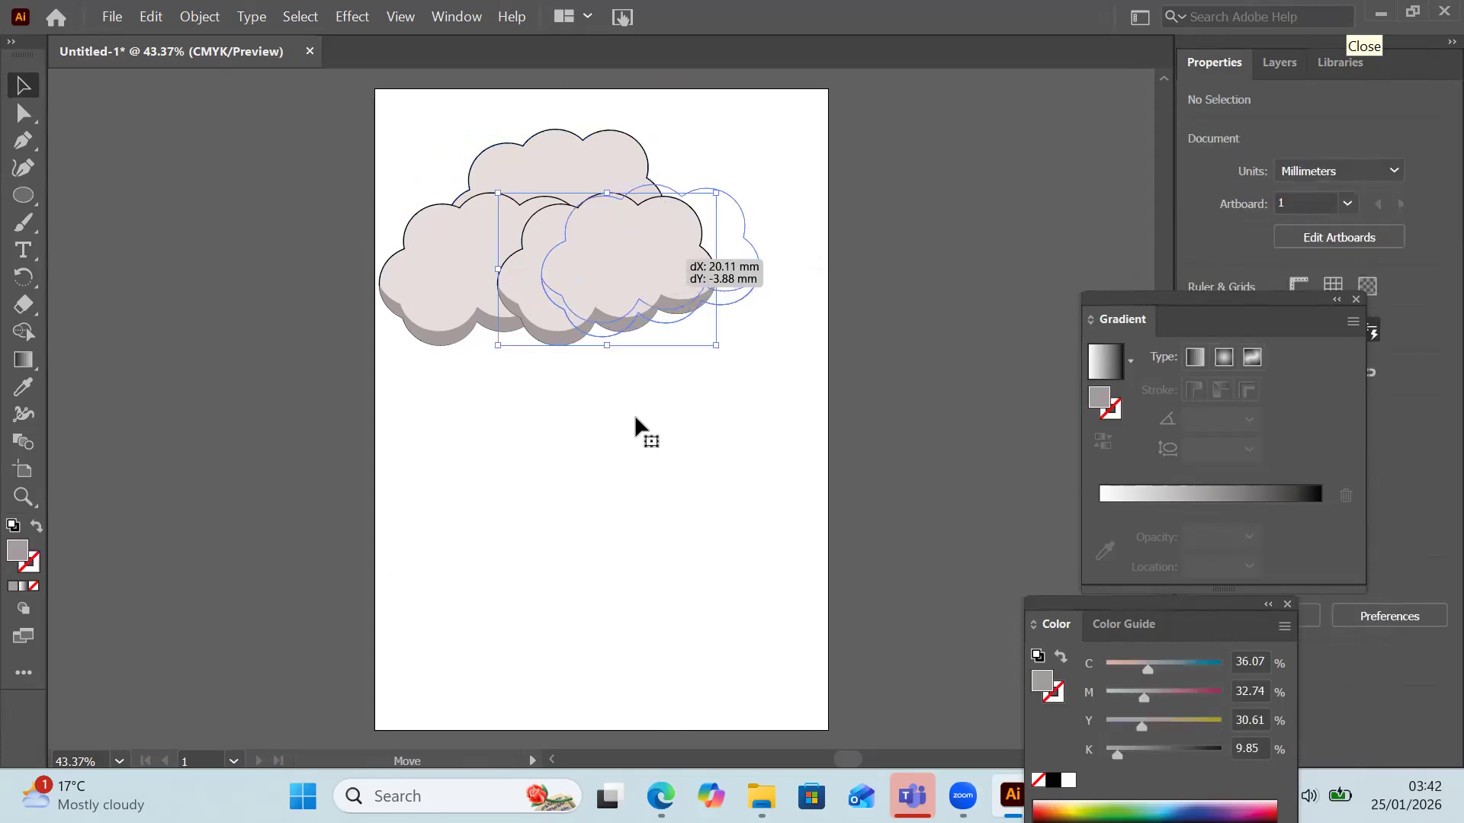
click(457, 276)
click(602, 501)
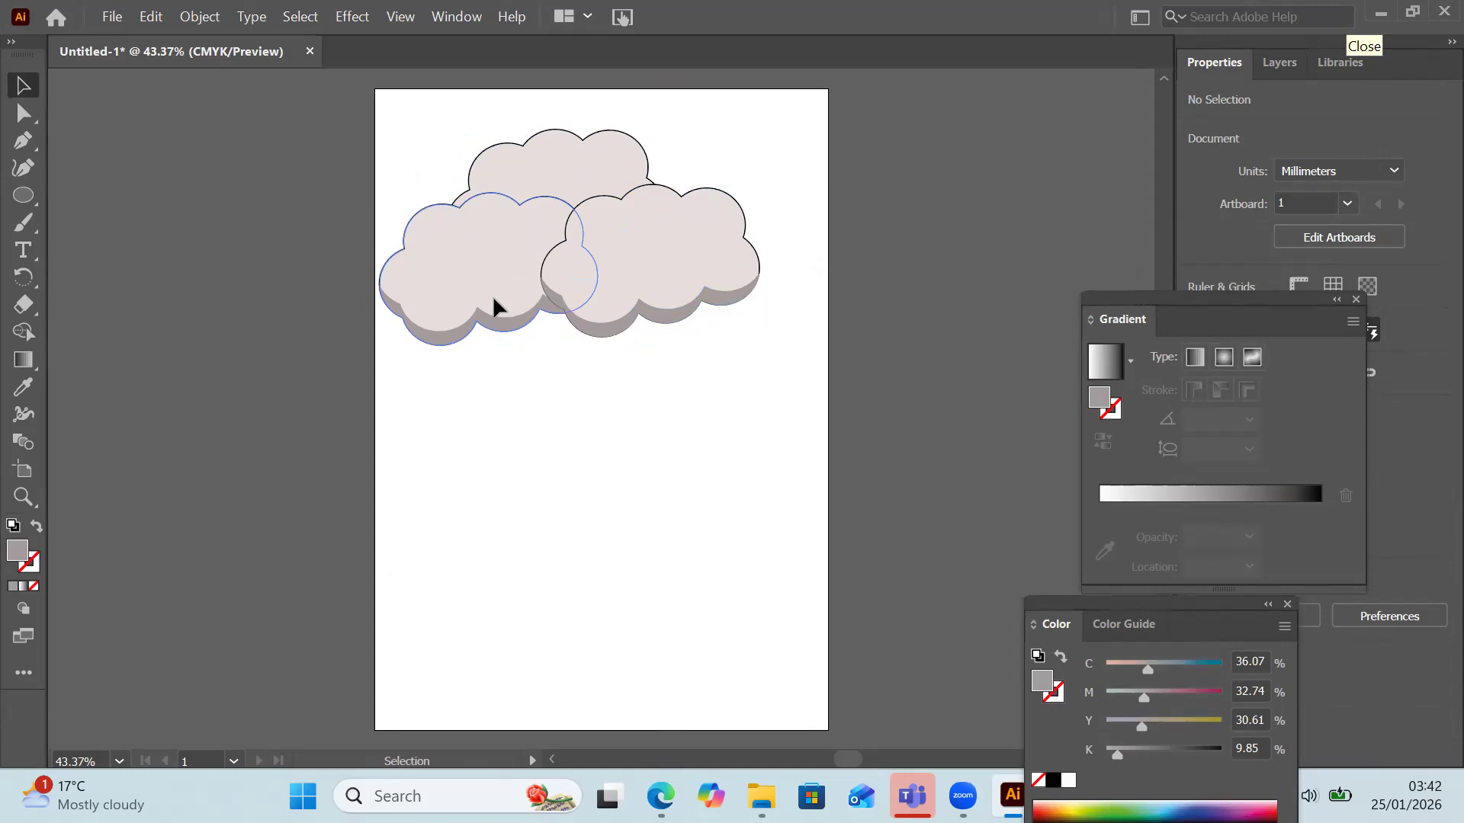
Step: Reposition the front left cloud slightly down and right so it tucks against the right cloud
drag(497, 305, 494, 311)
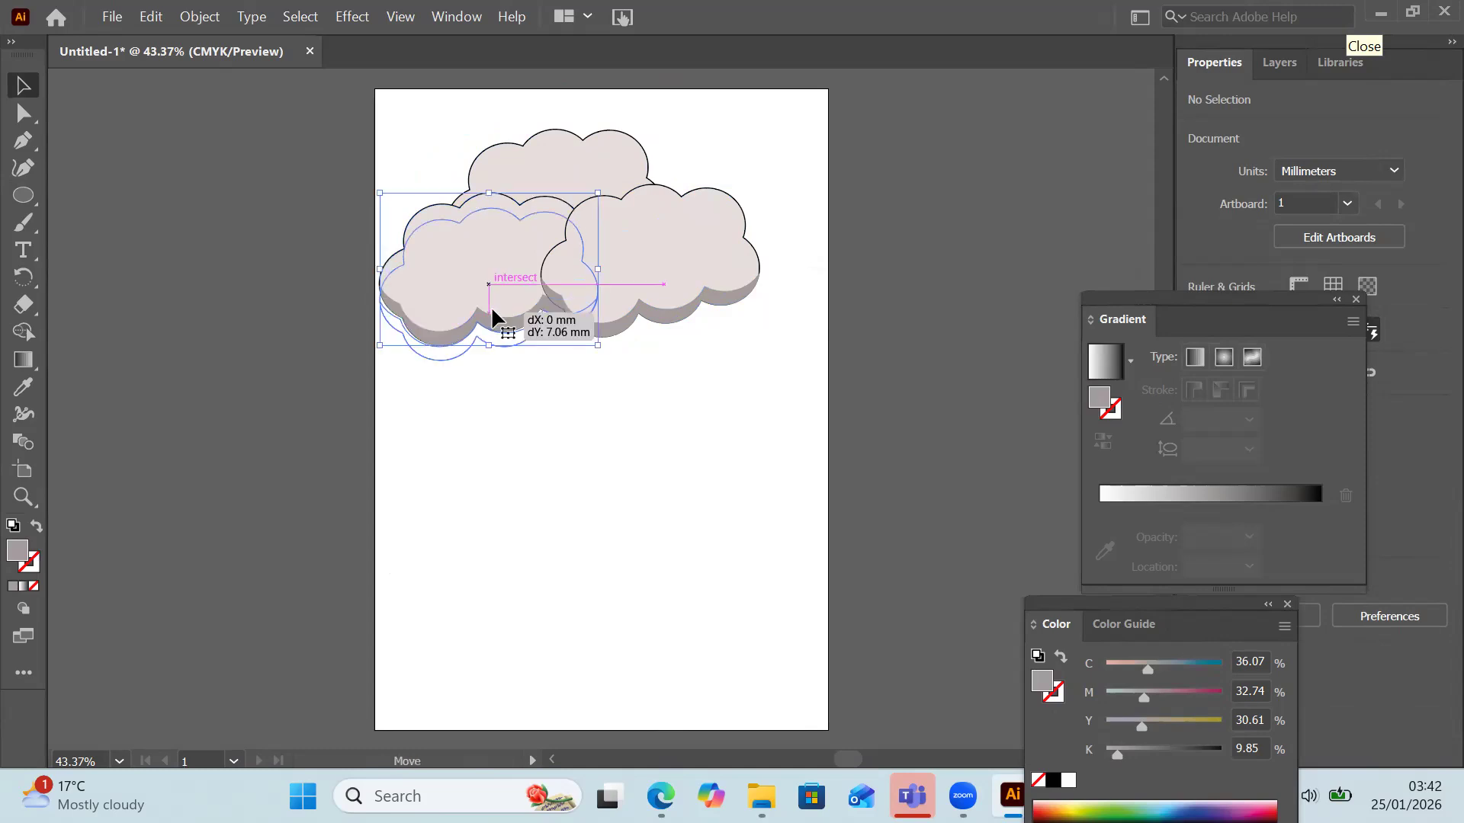
drag(601, 398, 602, 399)
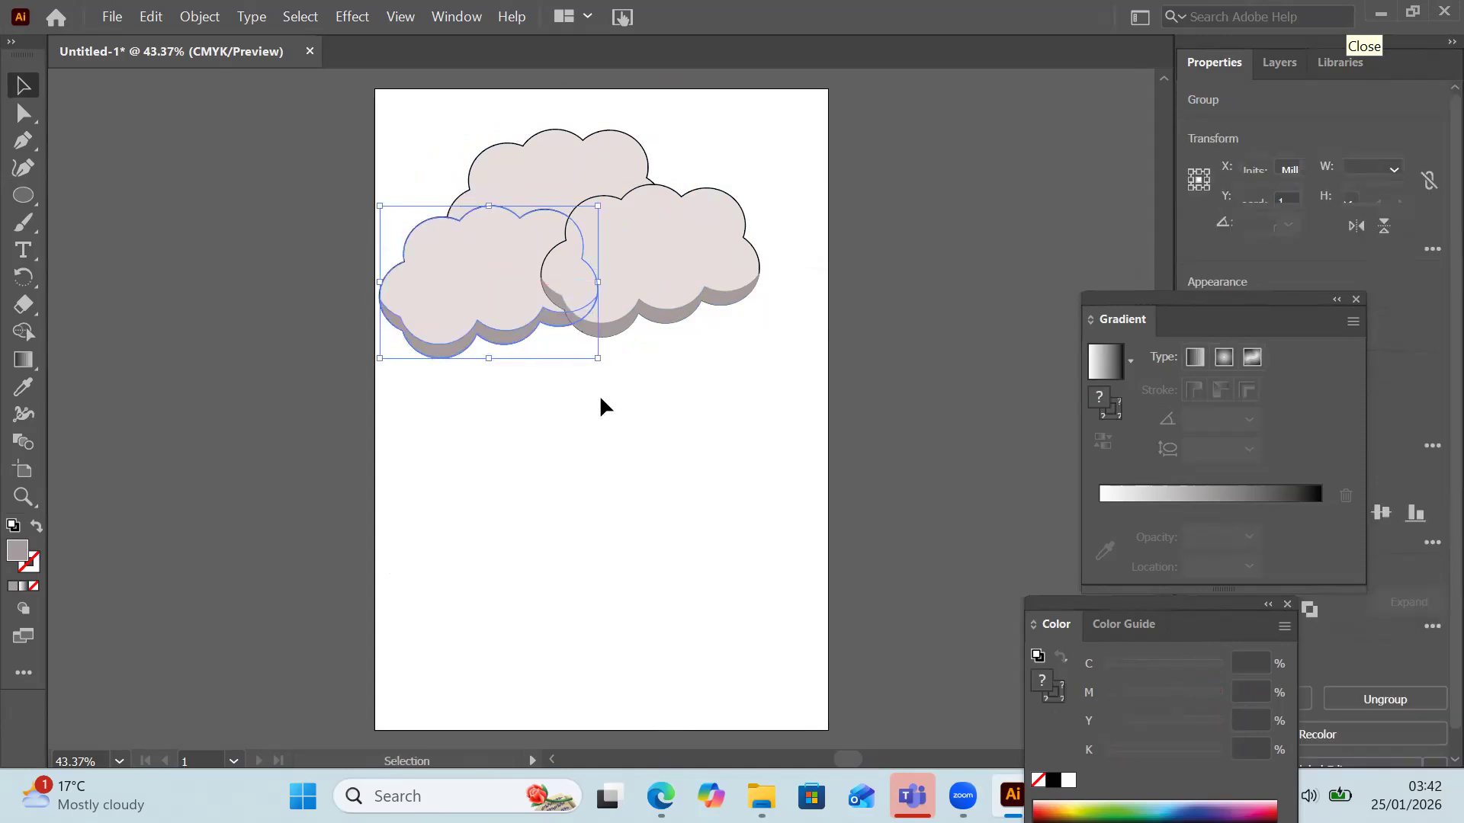
click(670, 387)
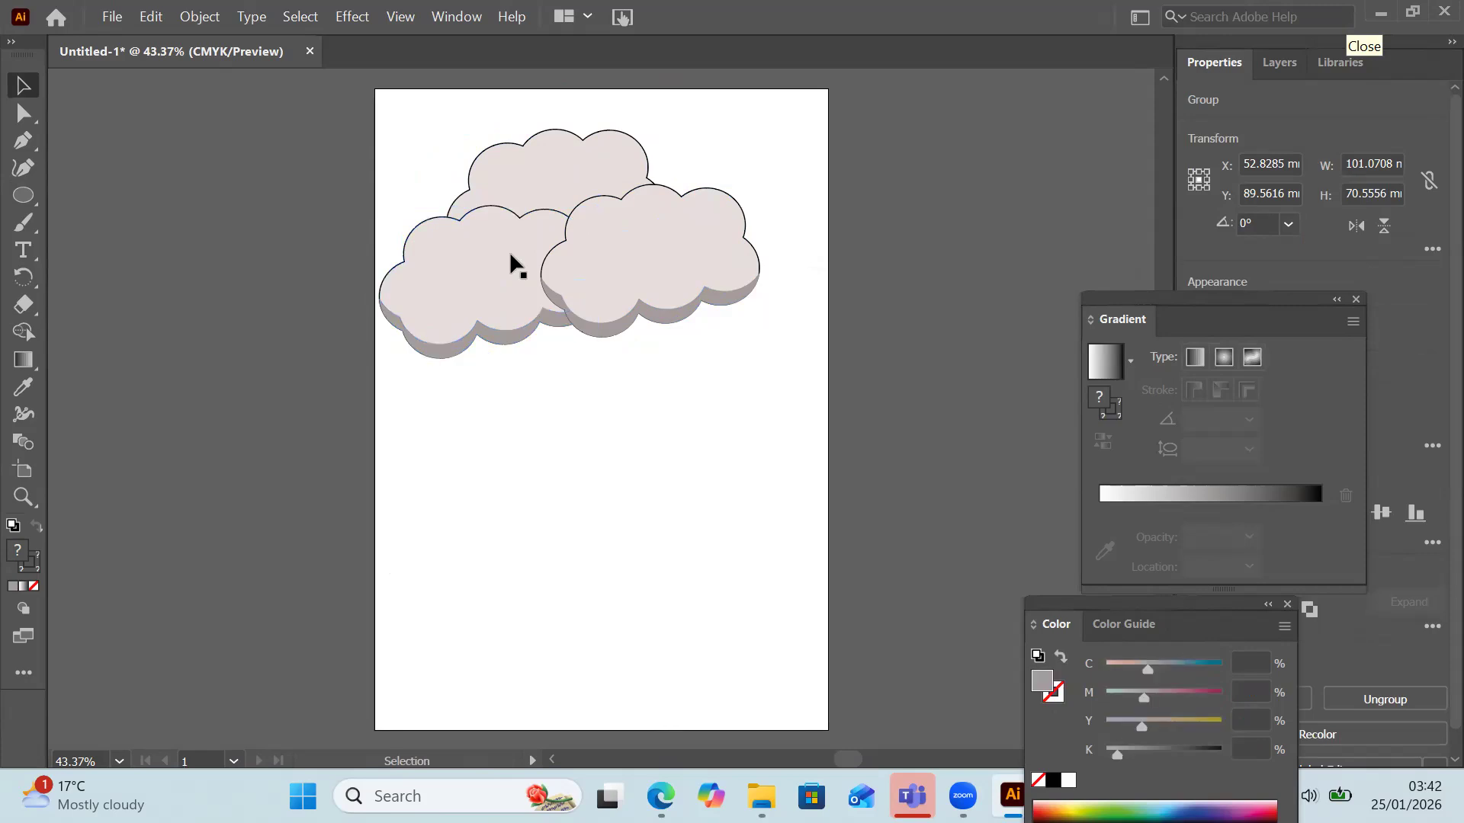
drag(511, 255, 614, 399)
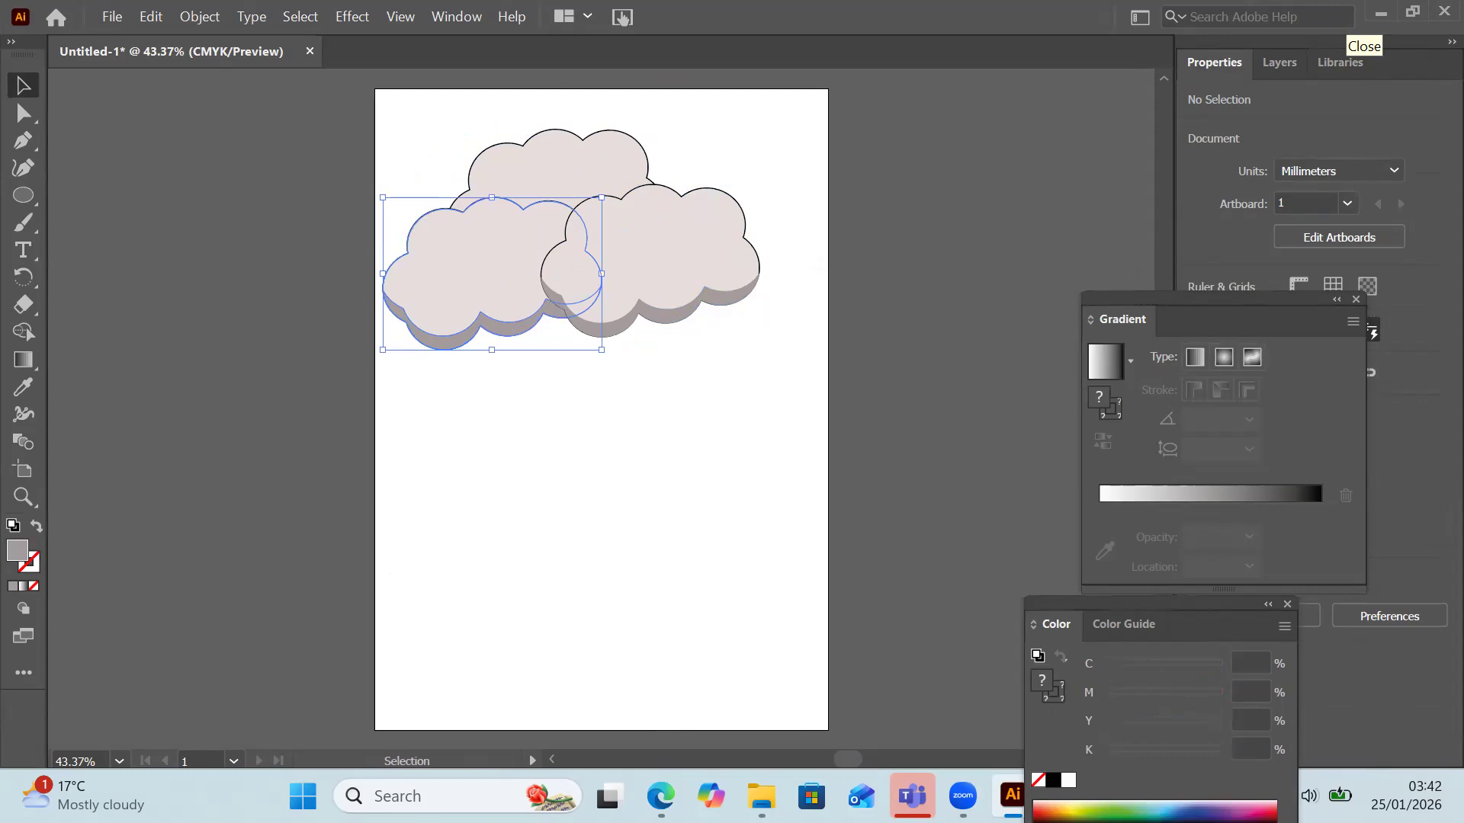
click(614, 421)
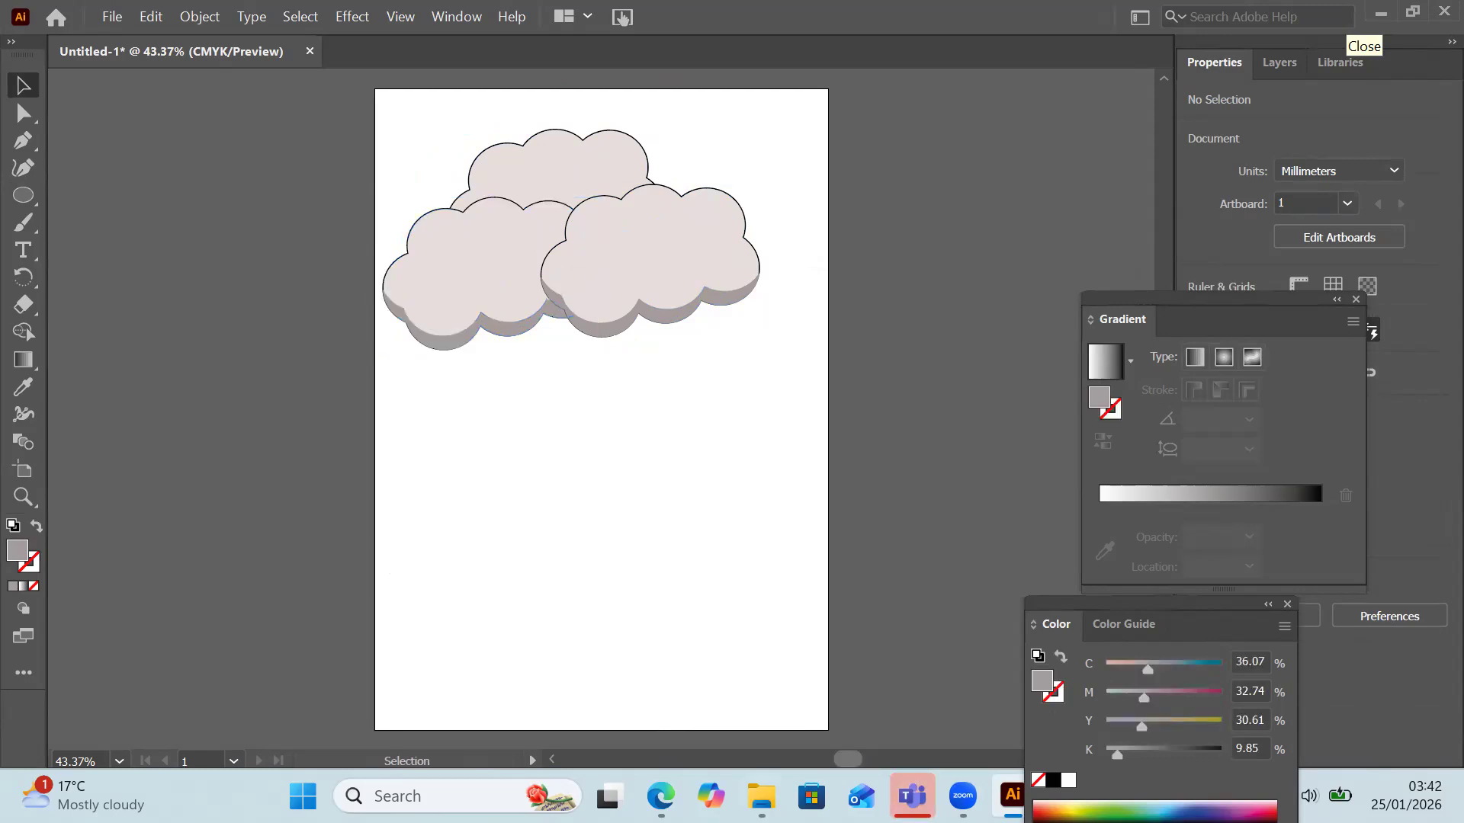
Step: Switch to the exam paper PDF in Edge and copy the required file name prefix "Cloud_" from Task 2
mouse_move(660, 796)
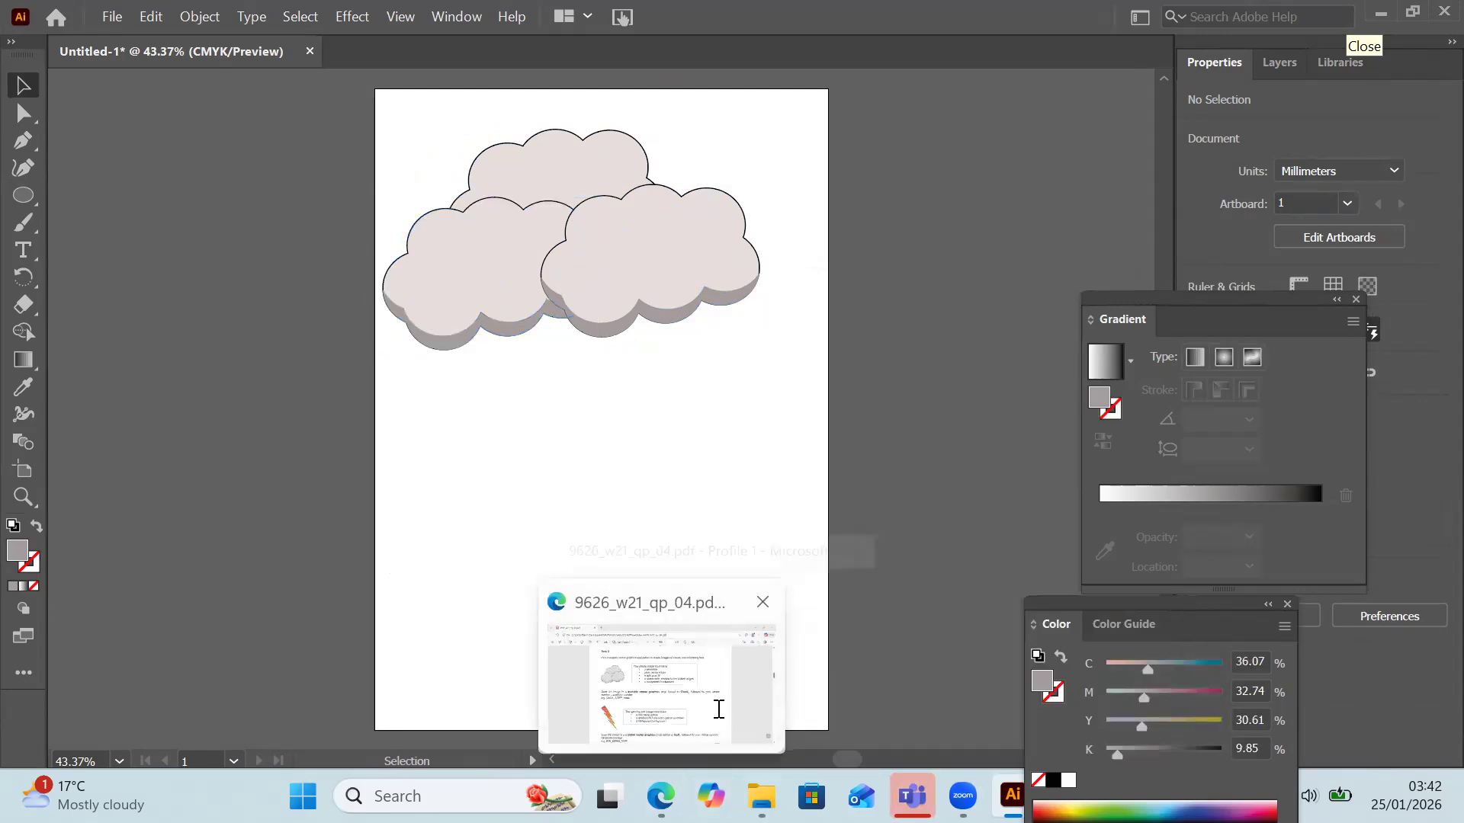
click(718, 709)
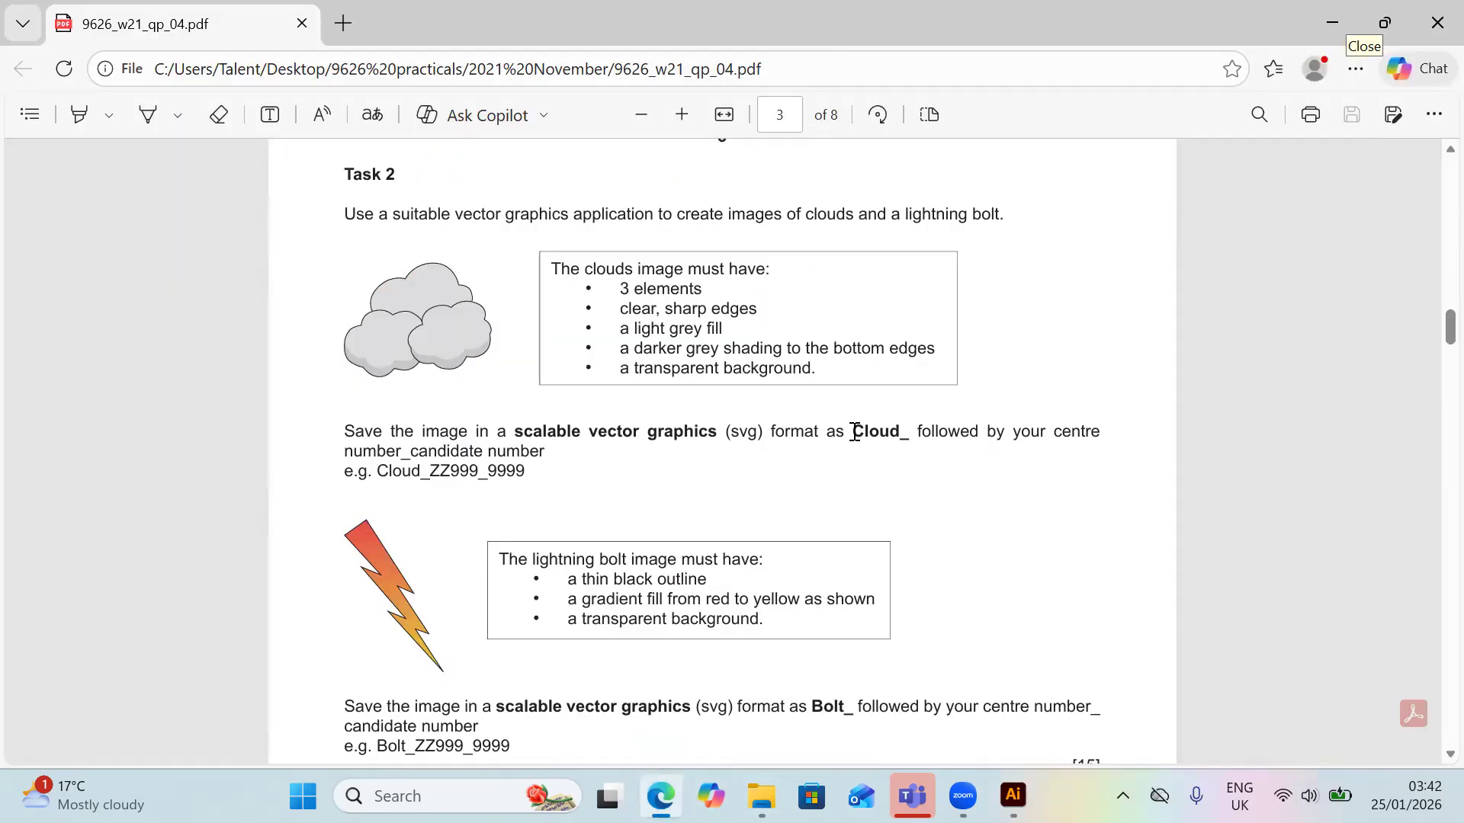
double_click(906, 432)
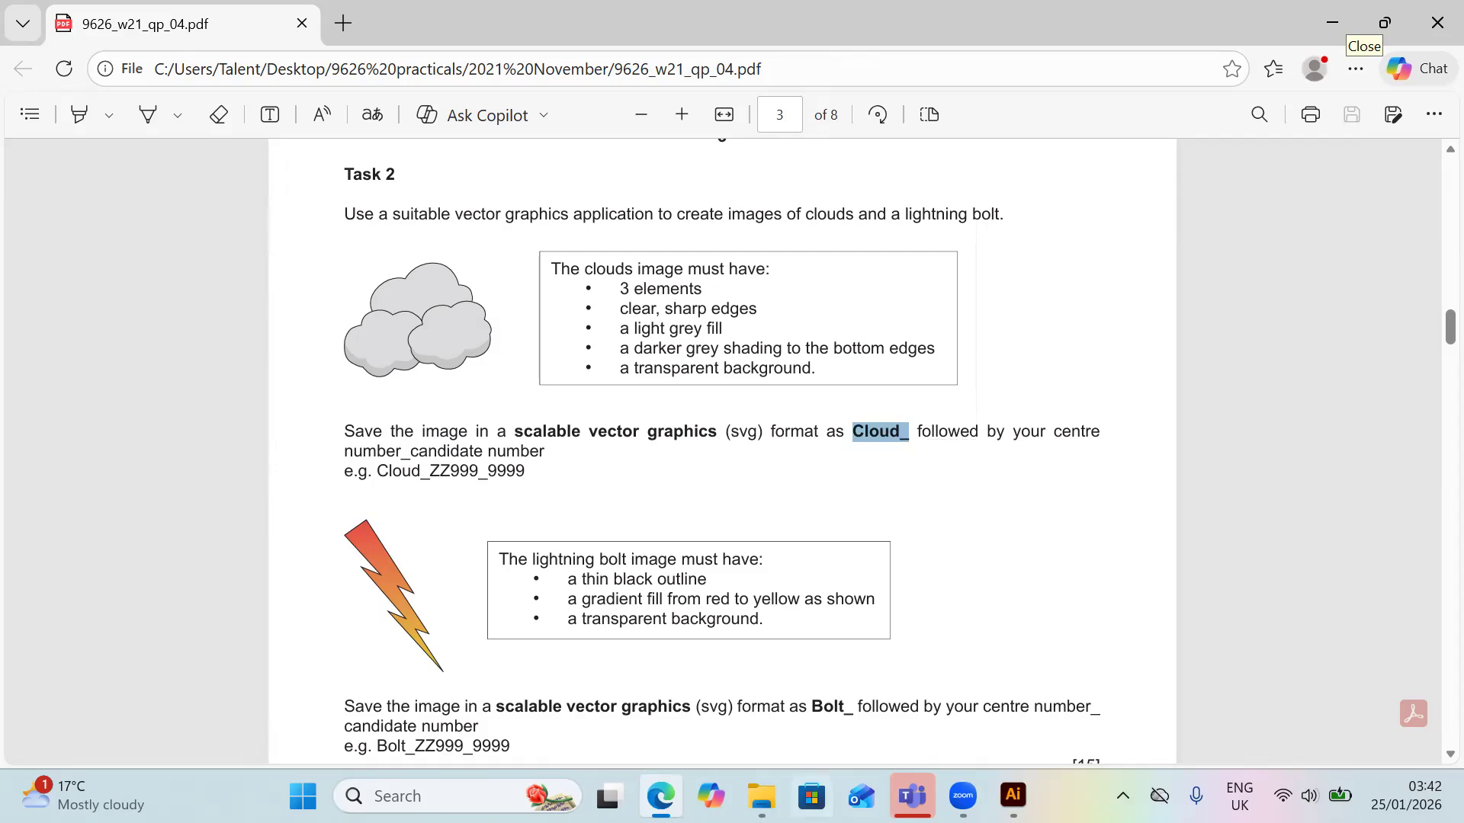
Step: Return to Illustrator and set up an export of the clouds named Cloud_zw000_0000 in SVG format
mouse_move(1012, 795)
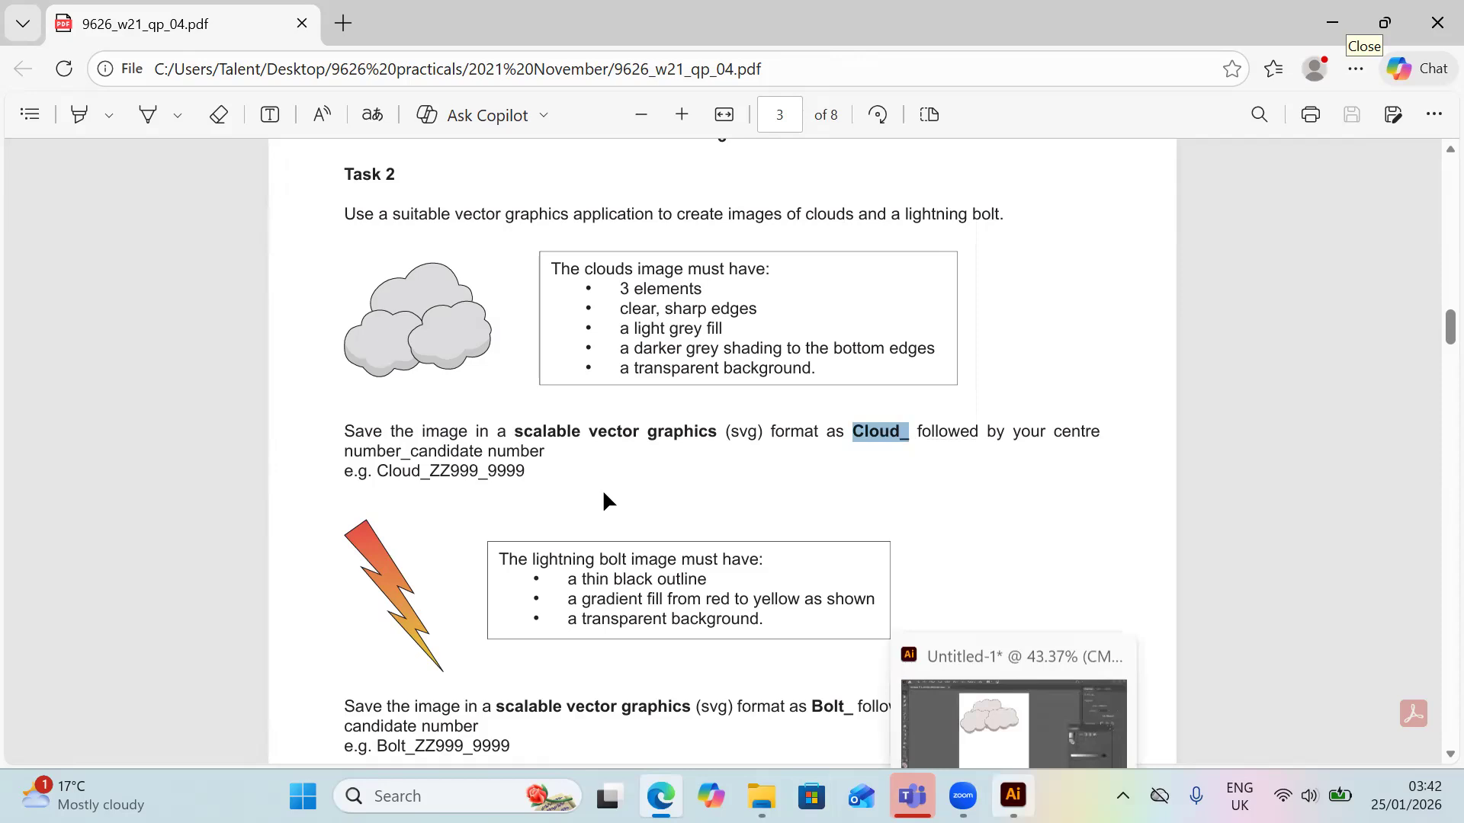
click(1013, 795)
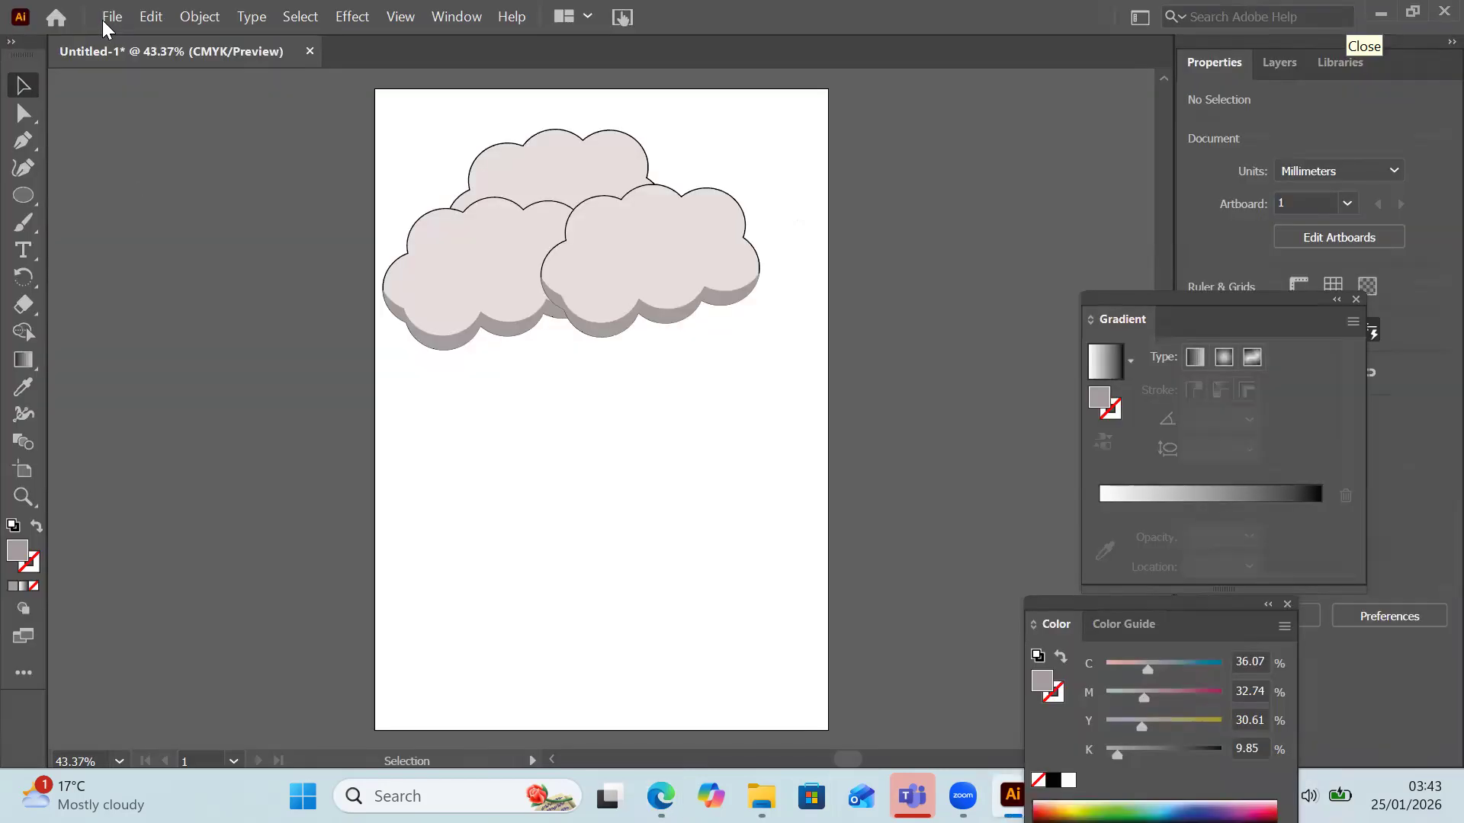
key(alt+f)
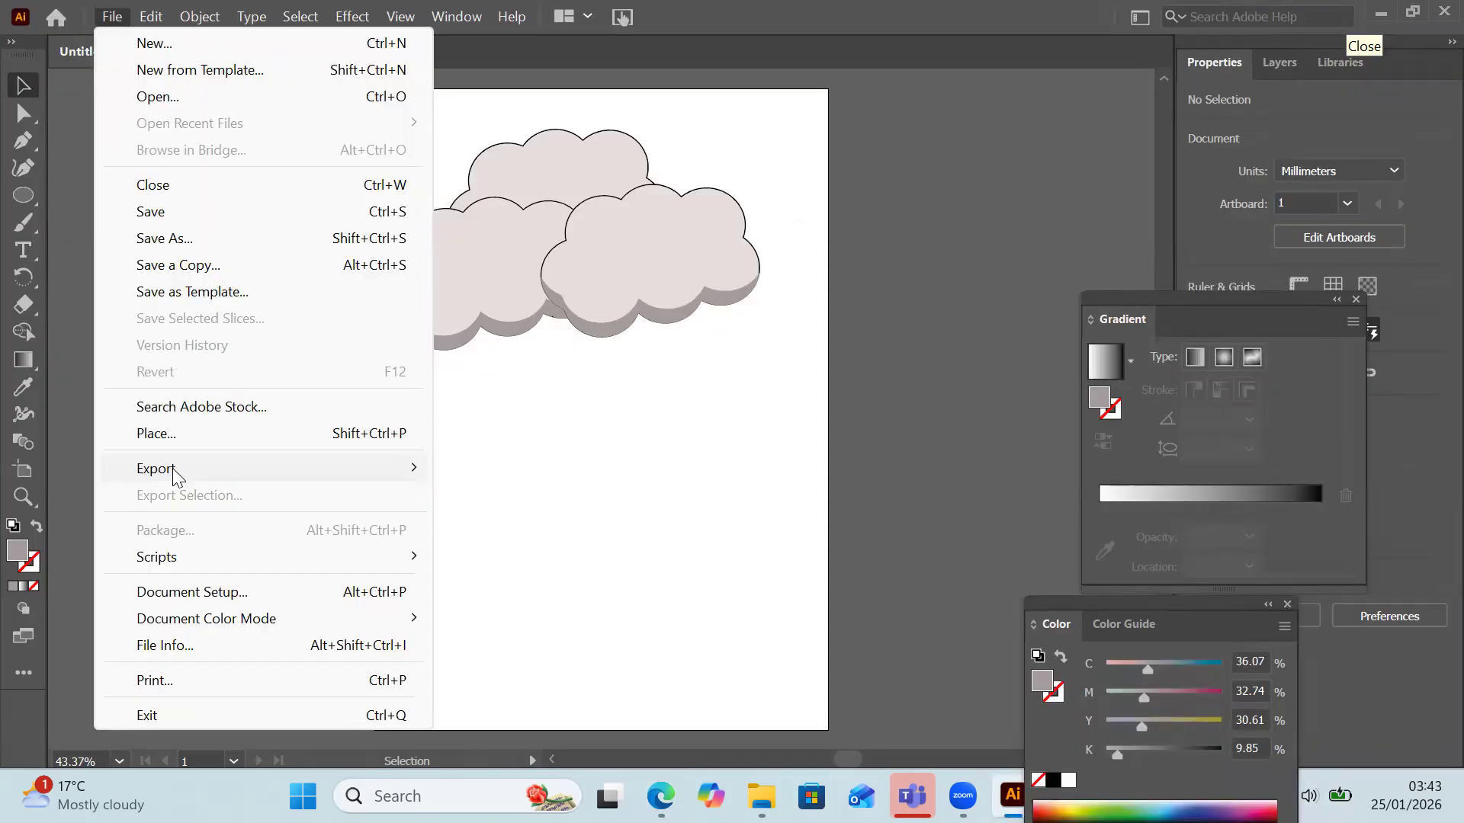
mouse_move(173, 468)
click(492, 515)
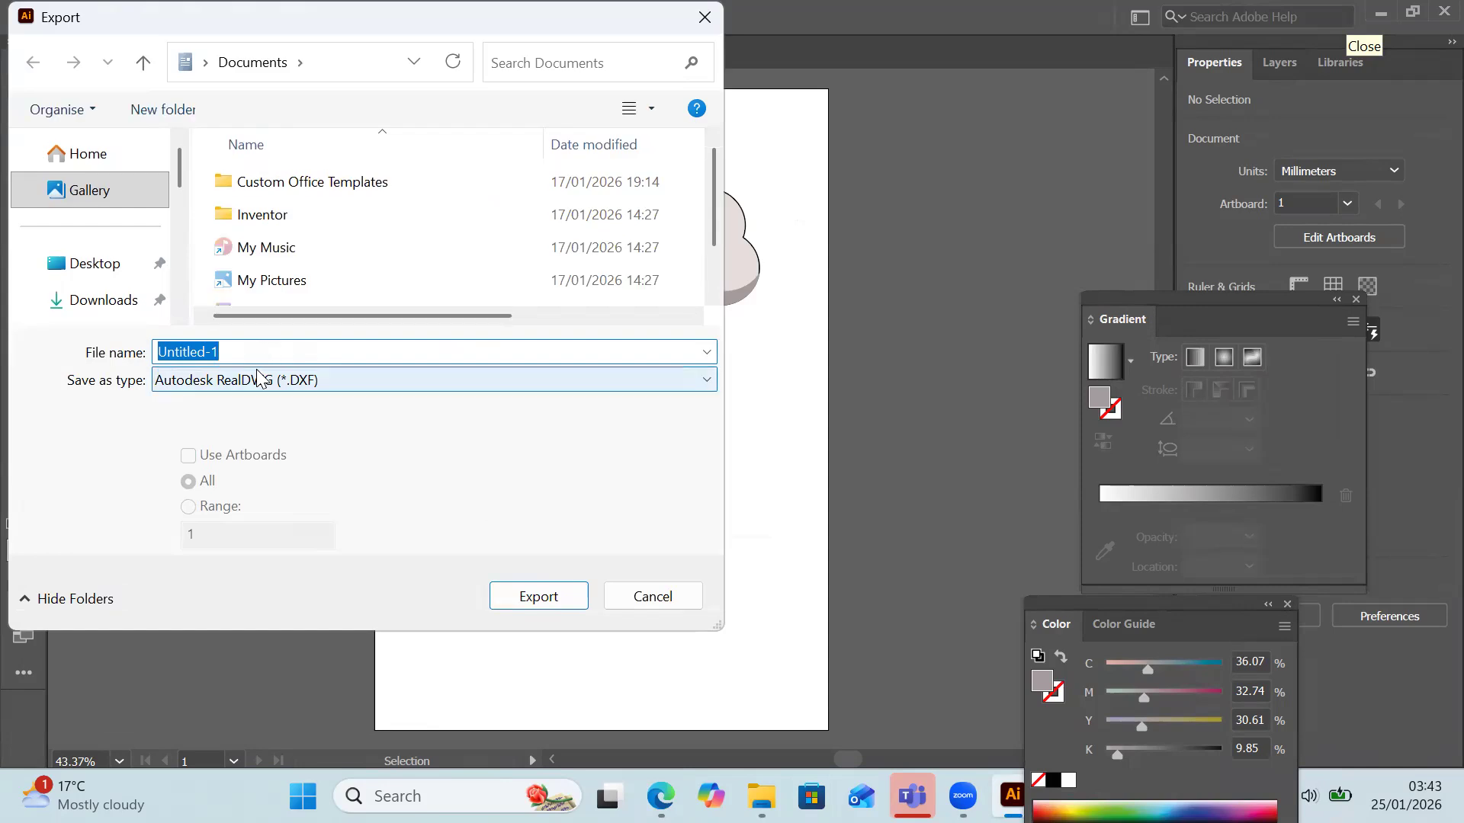
right_click(175, 360)
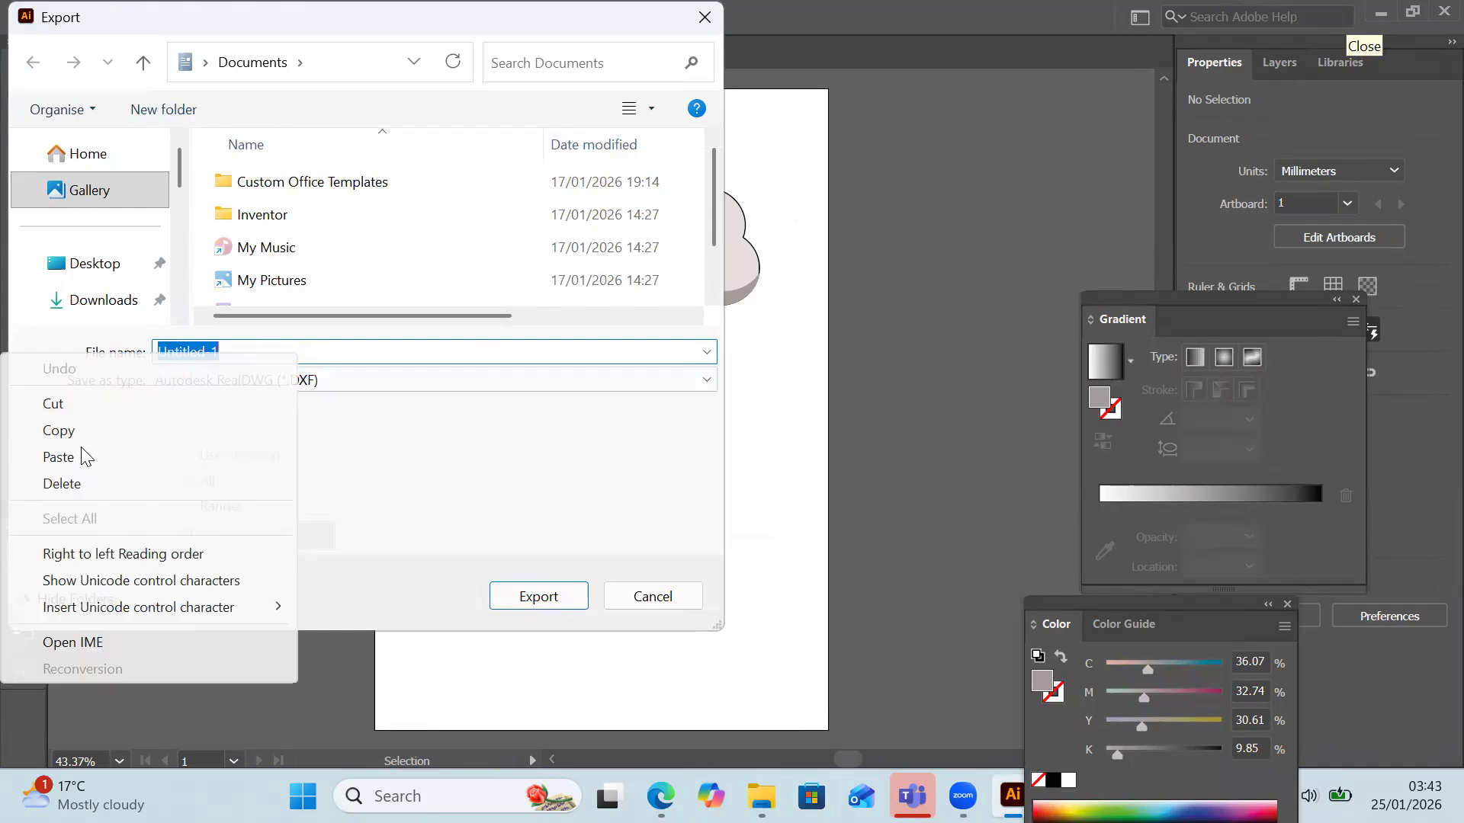
click(58, 456)
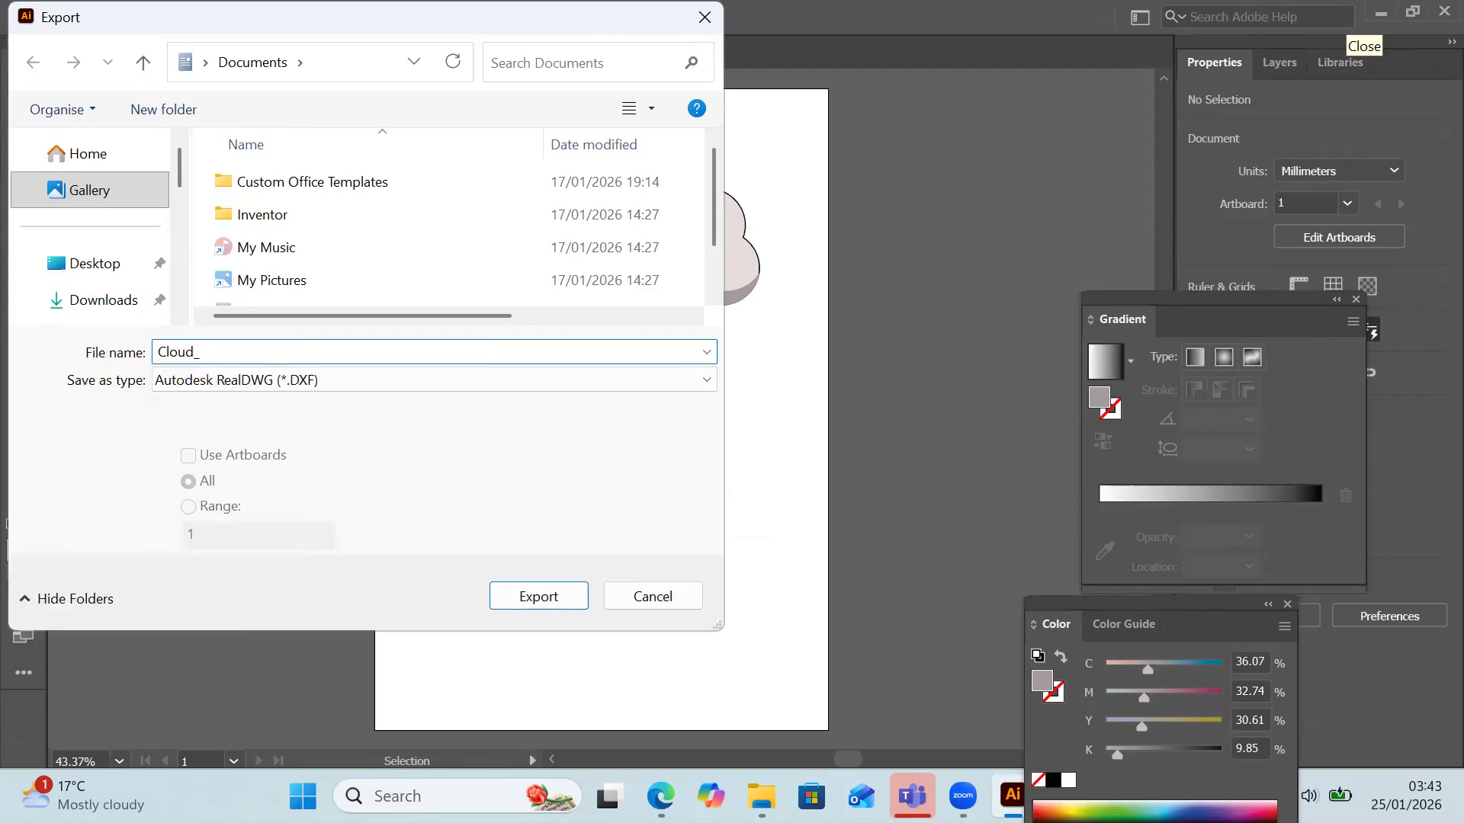
text(zw000_0000)
click(320, 381)
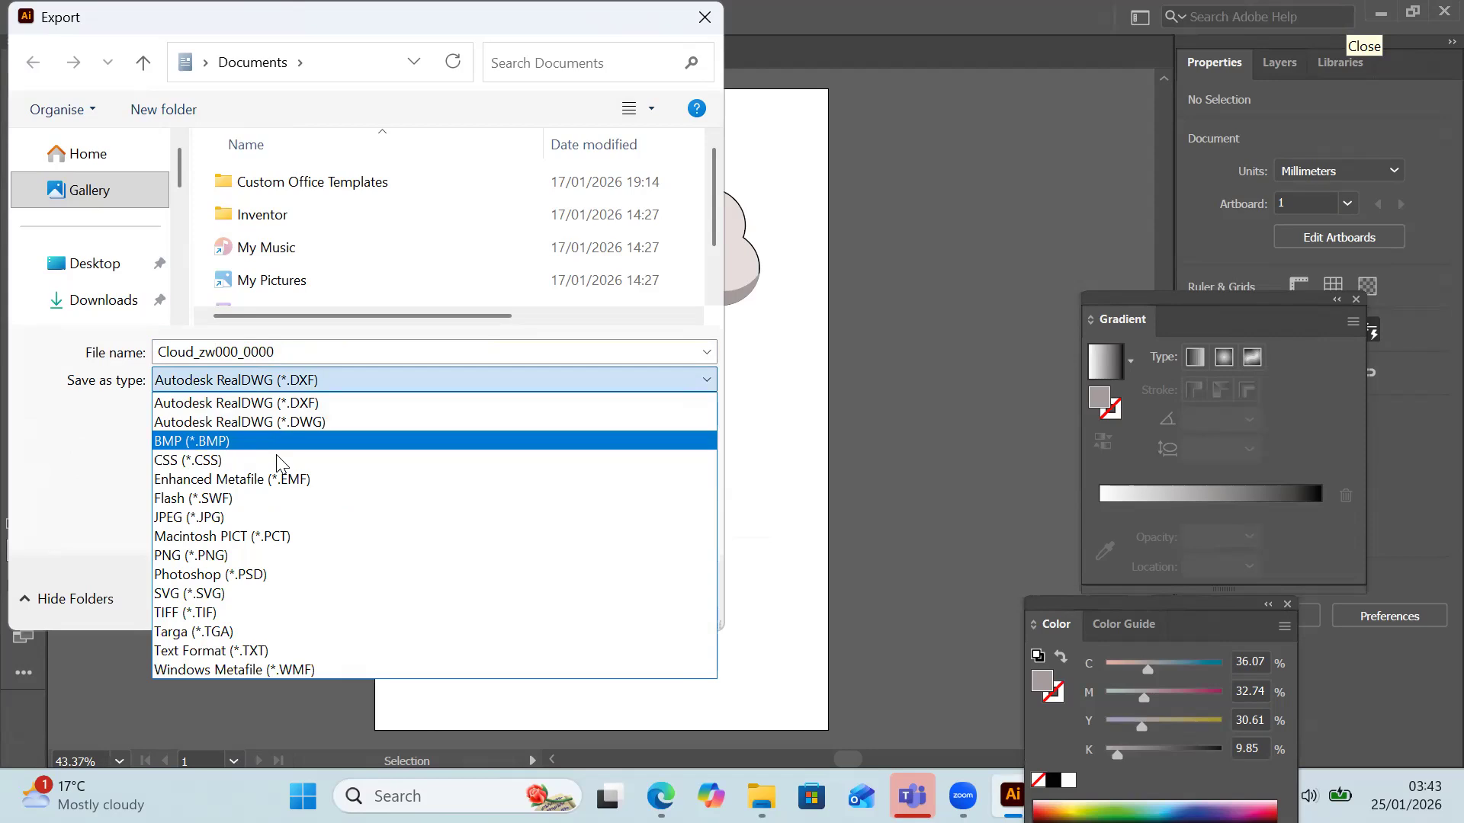
click(221, 597)
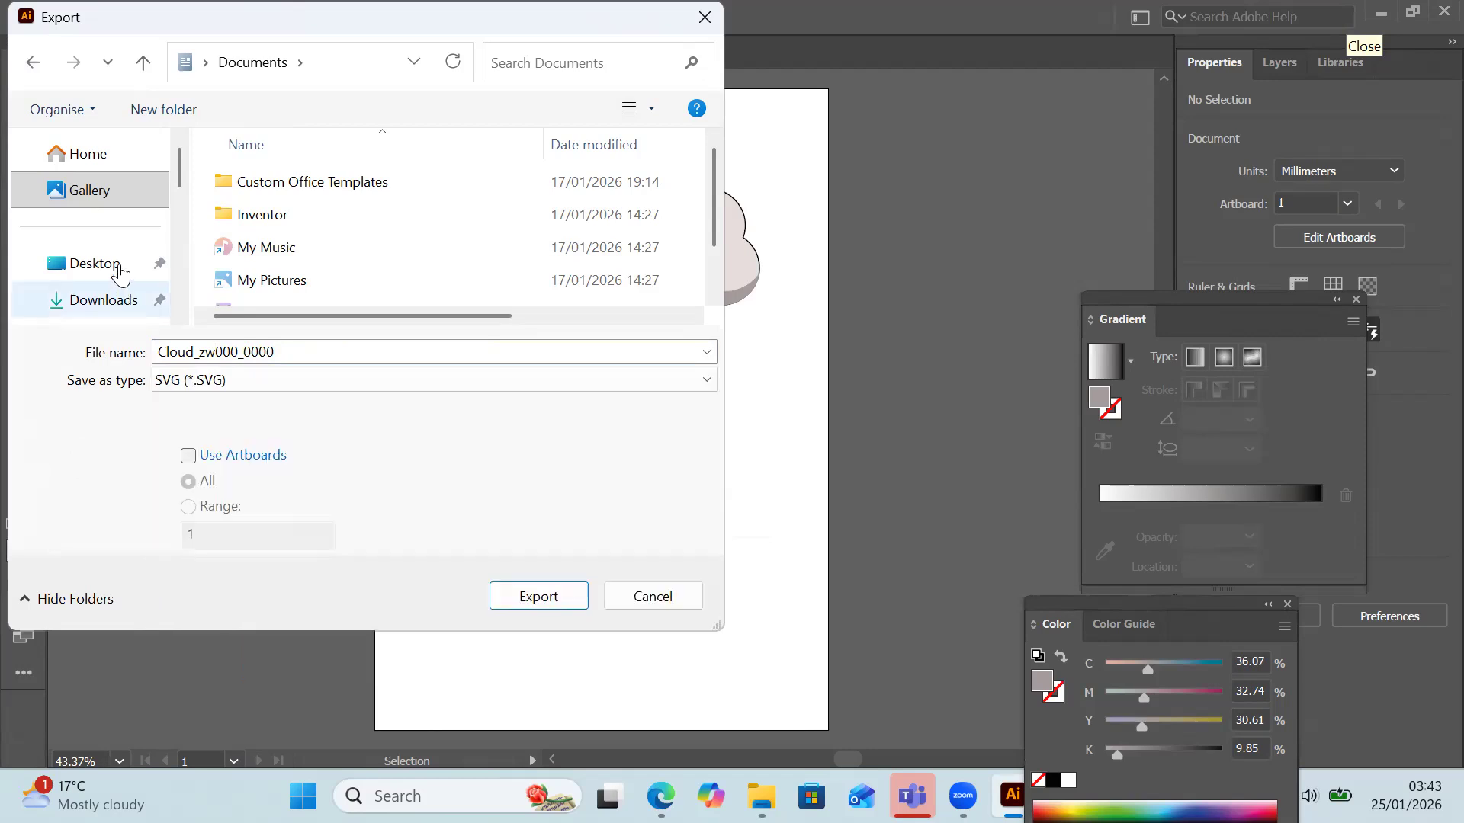
Step: Export the SVG to the Examination folder inside the desktop's 9626 practicals, 2021 November, 9626_w21_sf_04 folder, accepting the default SVG options
click(119, 266)
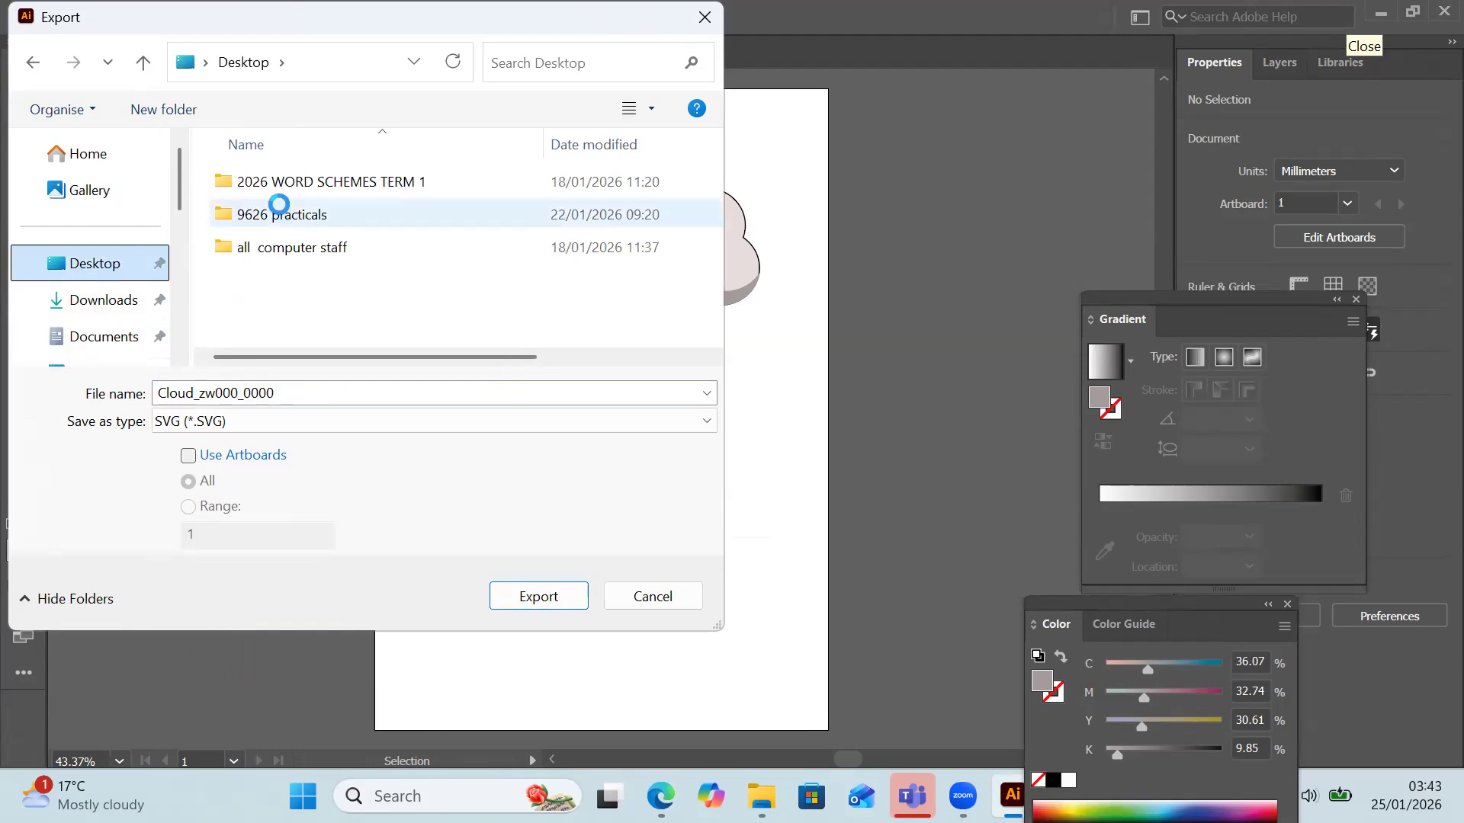
click(280, 207)
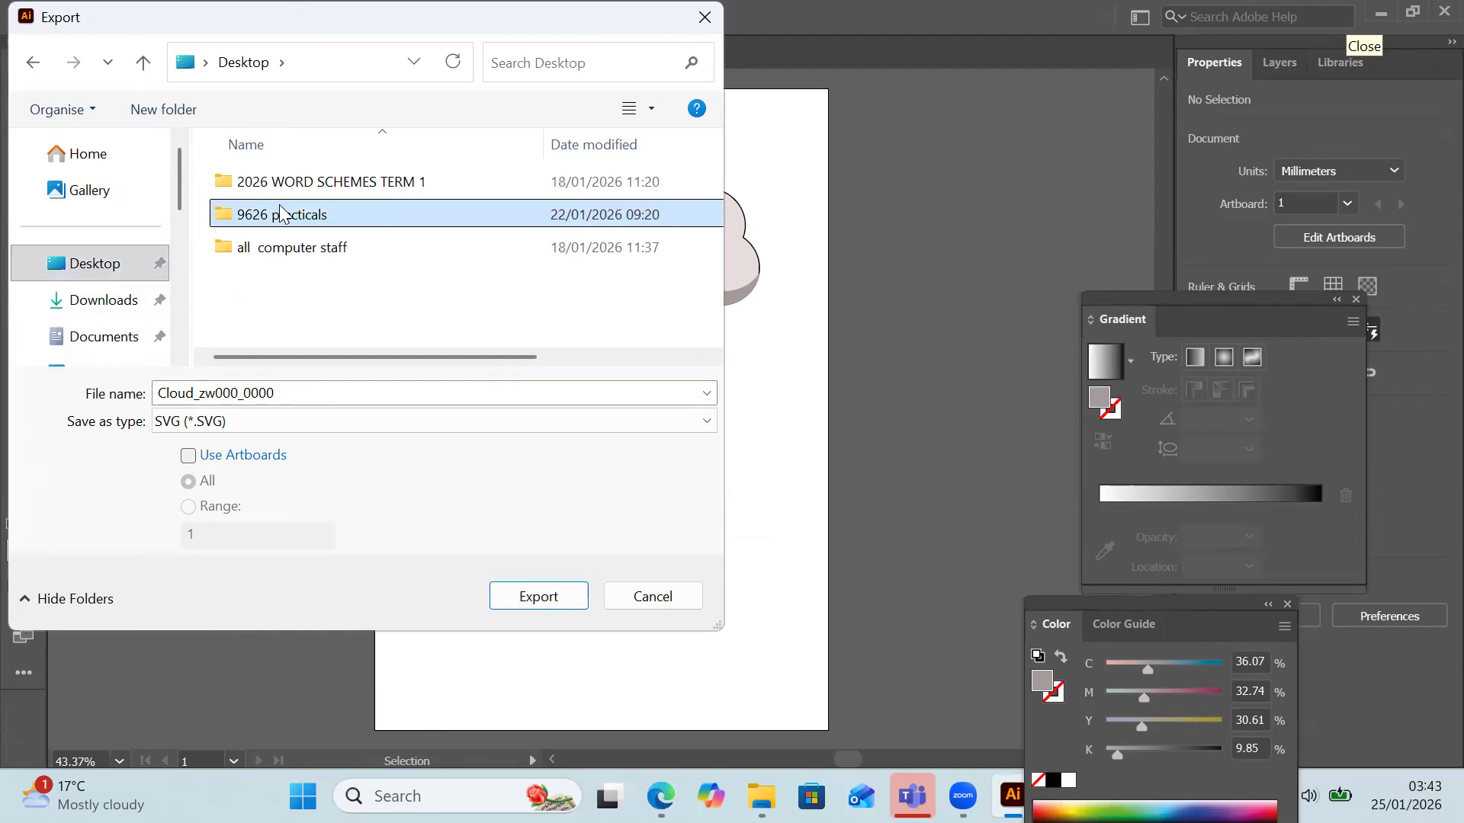
double_click(282, 213)
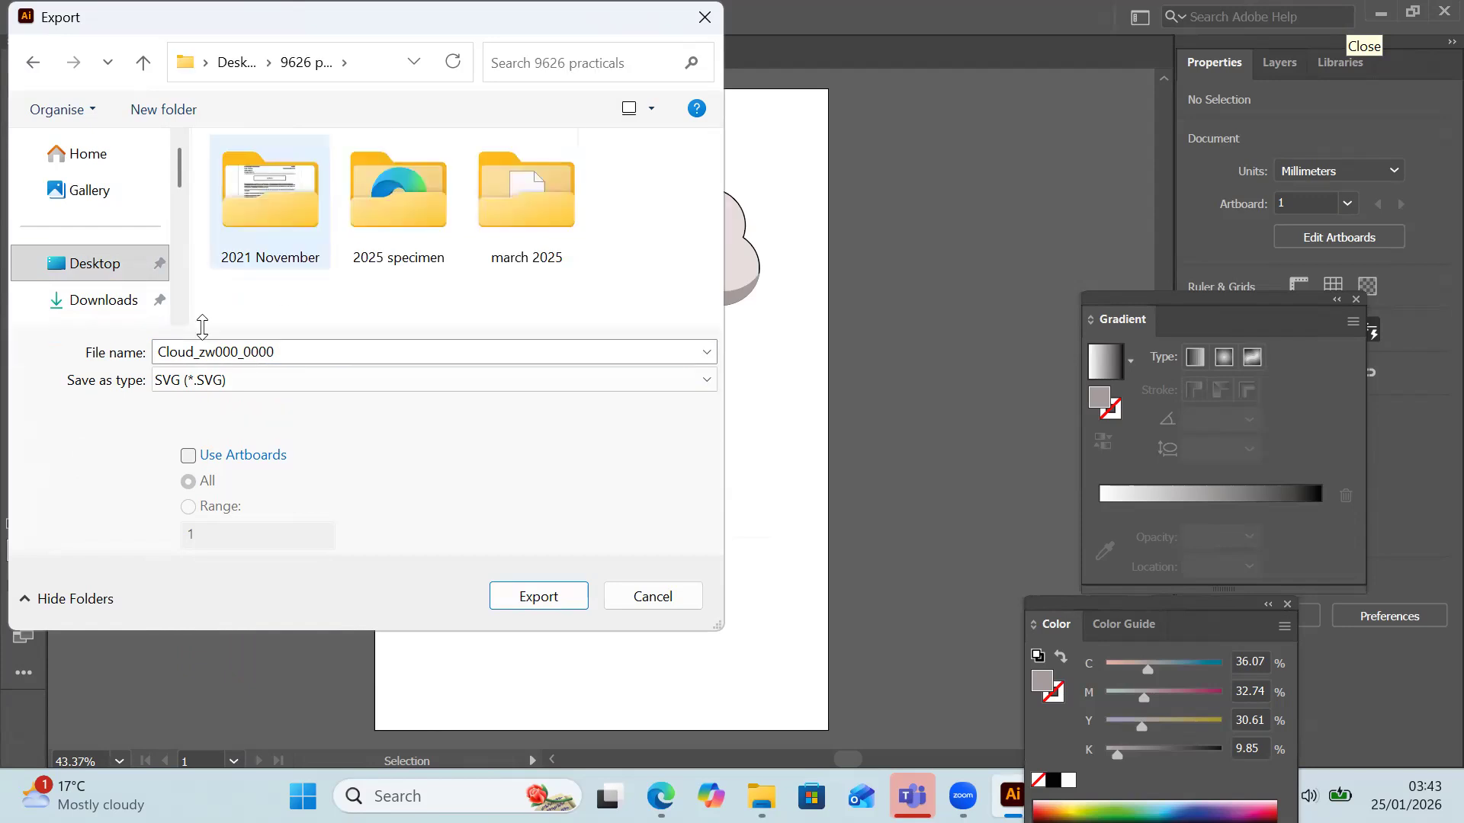
click(253, 234)
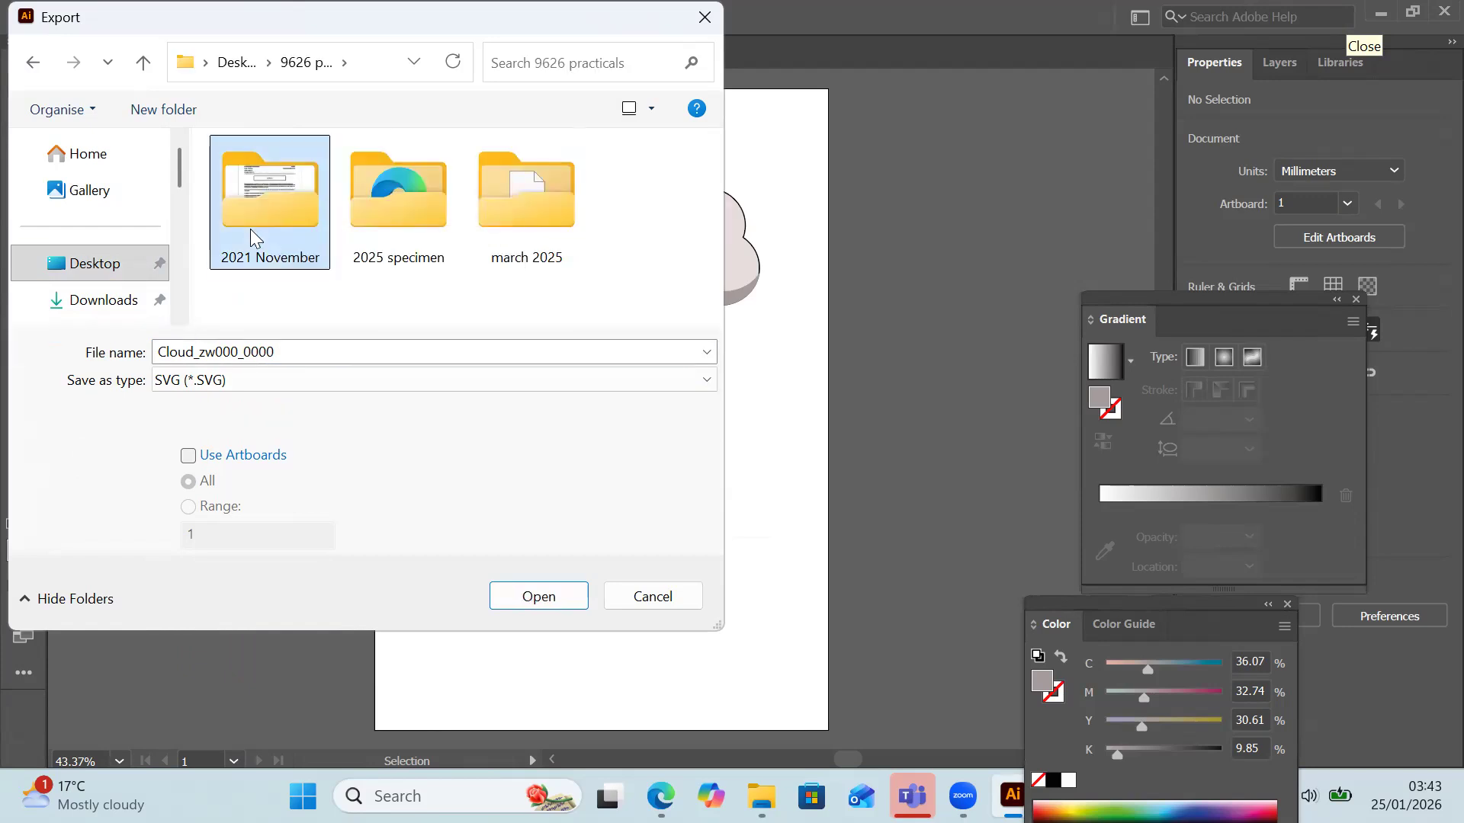
click(560, 602)
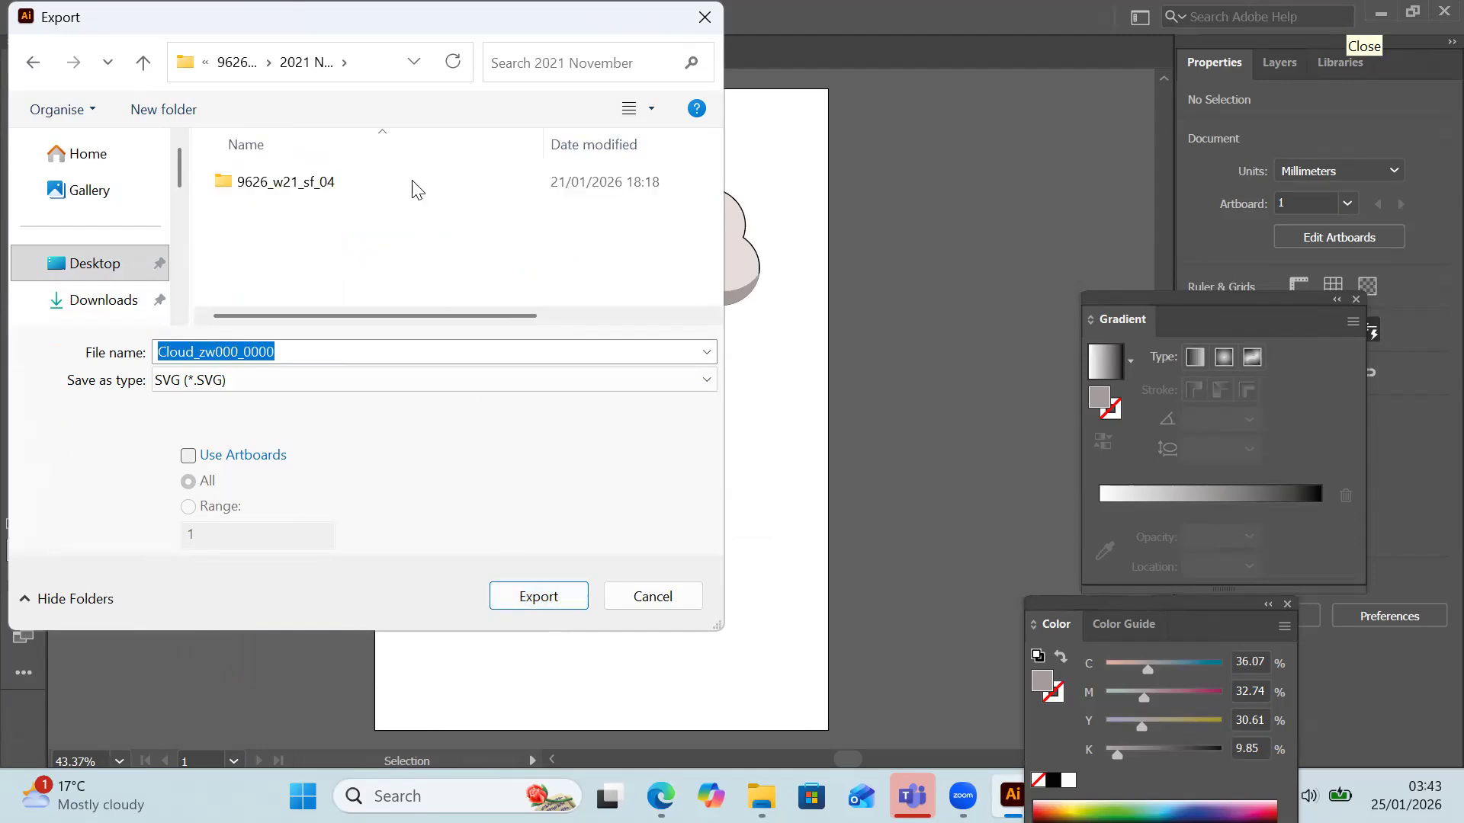
click(416, 188)
double_click(414, 189)
click(414, 188)
double_click(412, 187)
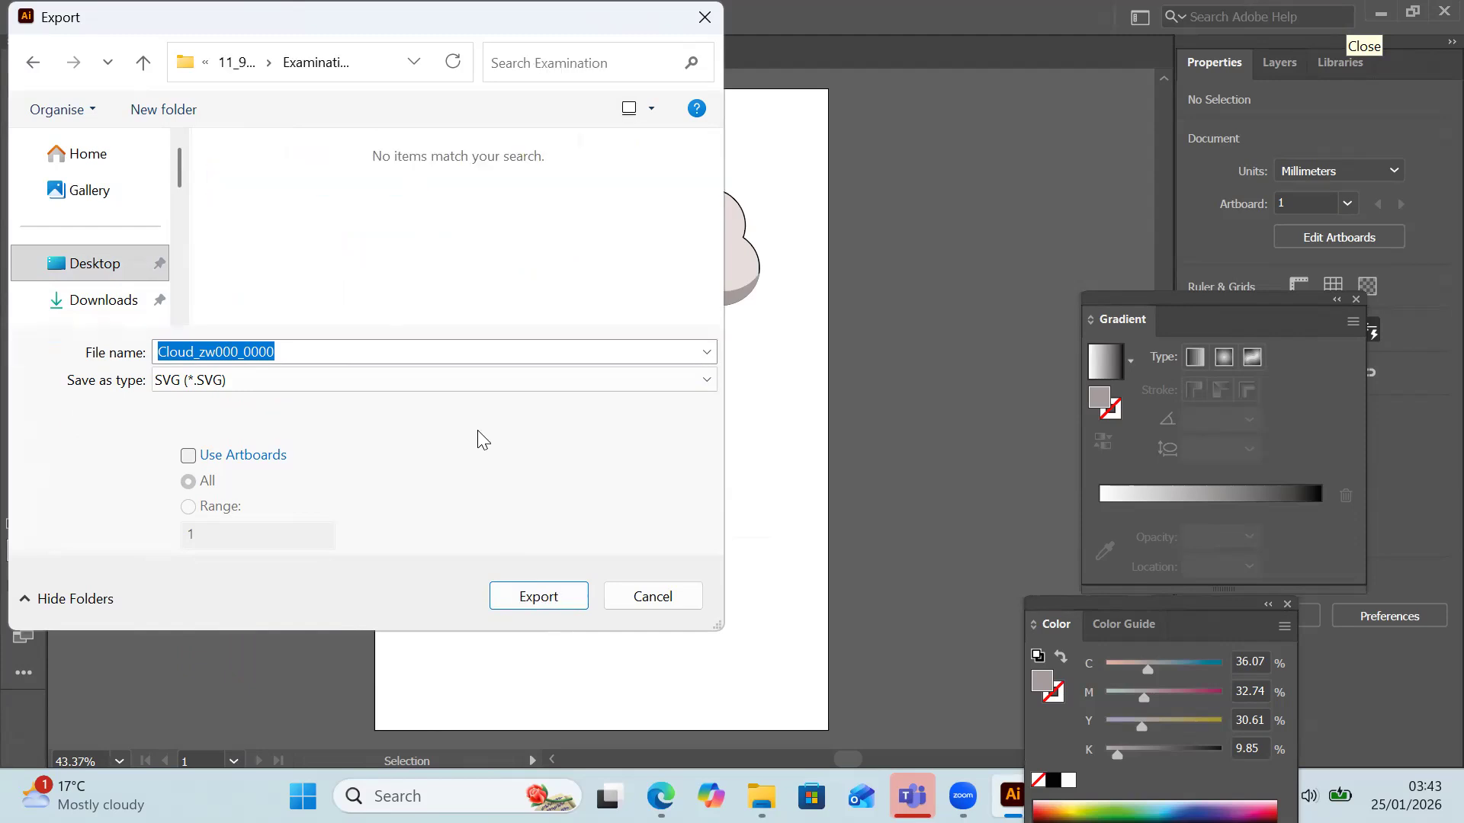
click(554, 591)
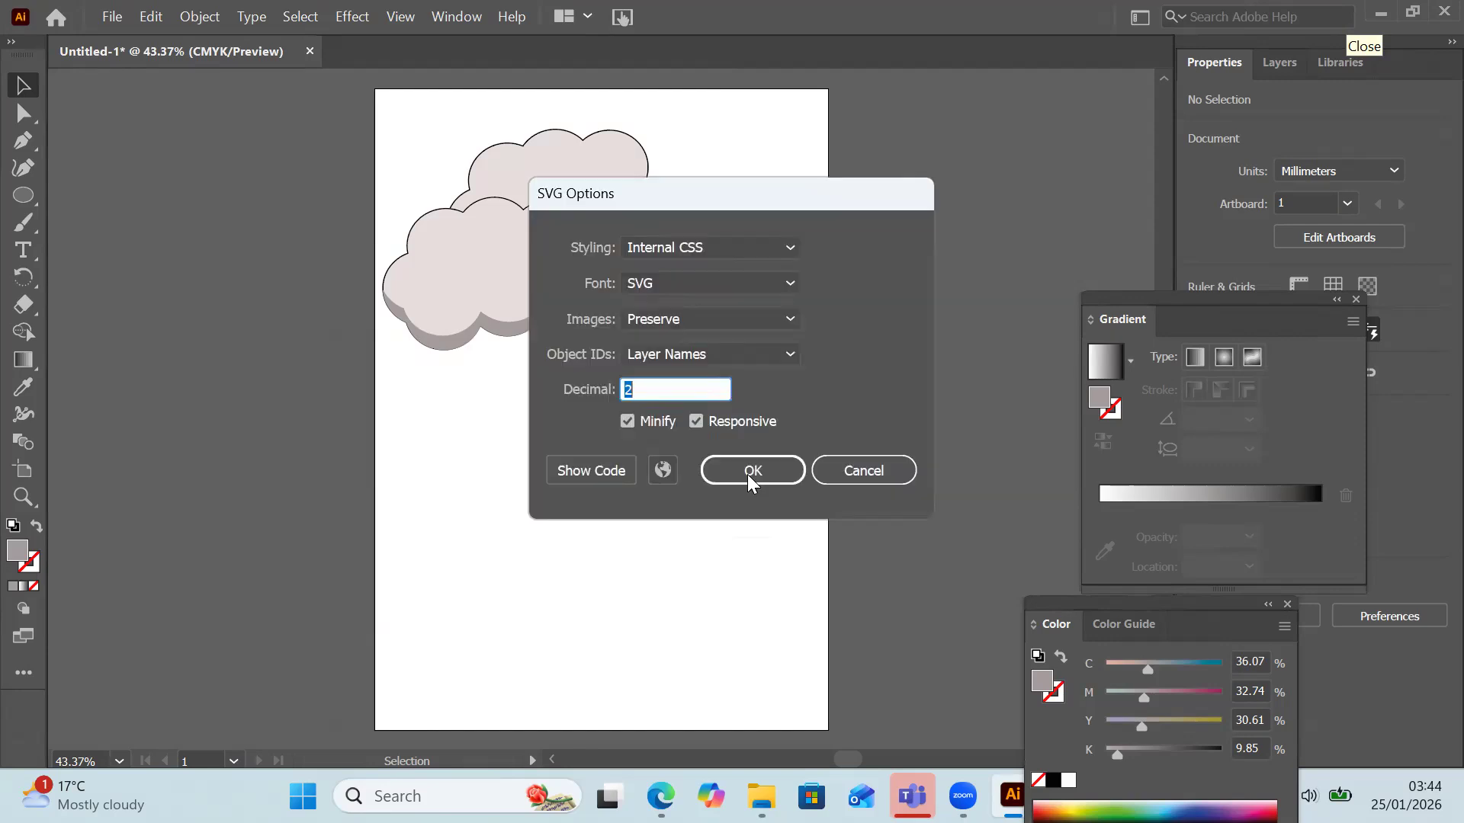
click(749, 471)
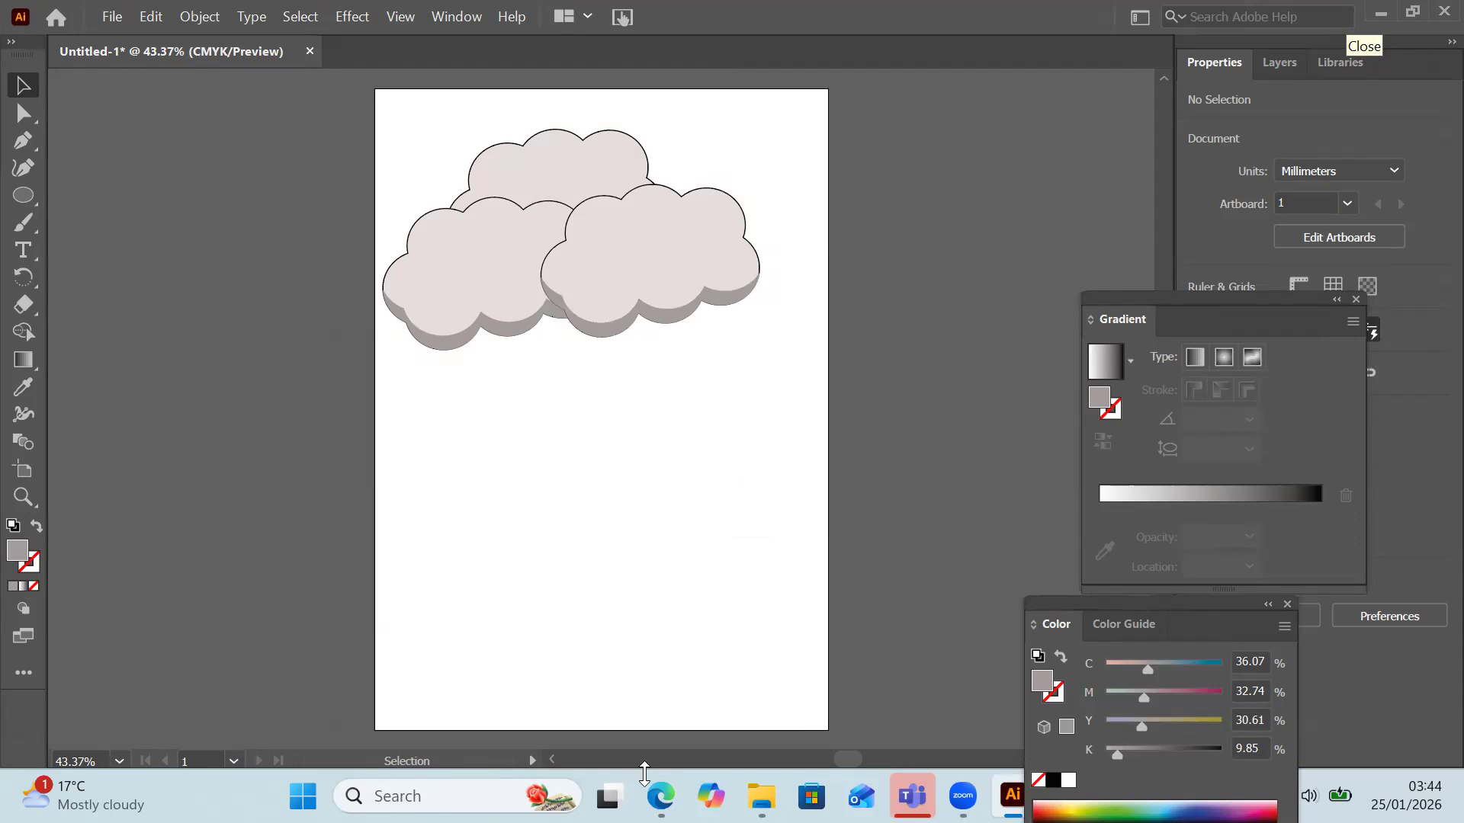
Step: Check the cloud requirements in the exam PDF in Edge, and check the artwork's transparent background in Illustrator by showing and hiding the transparency grid
click(660, 796)
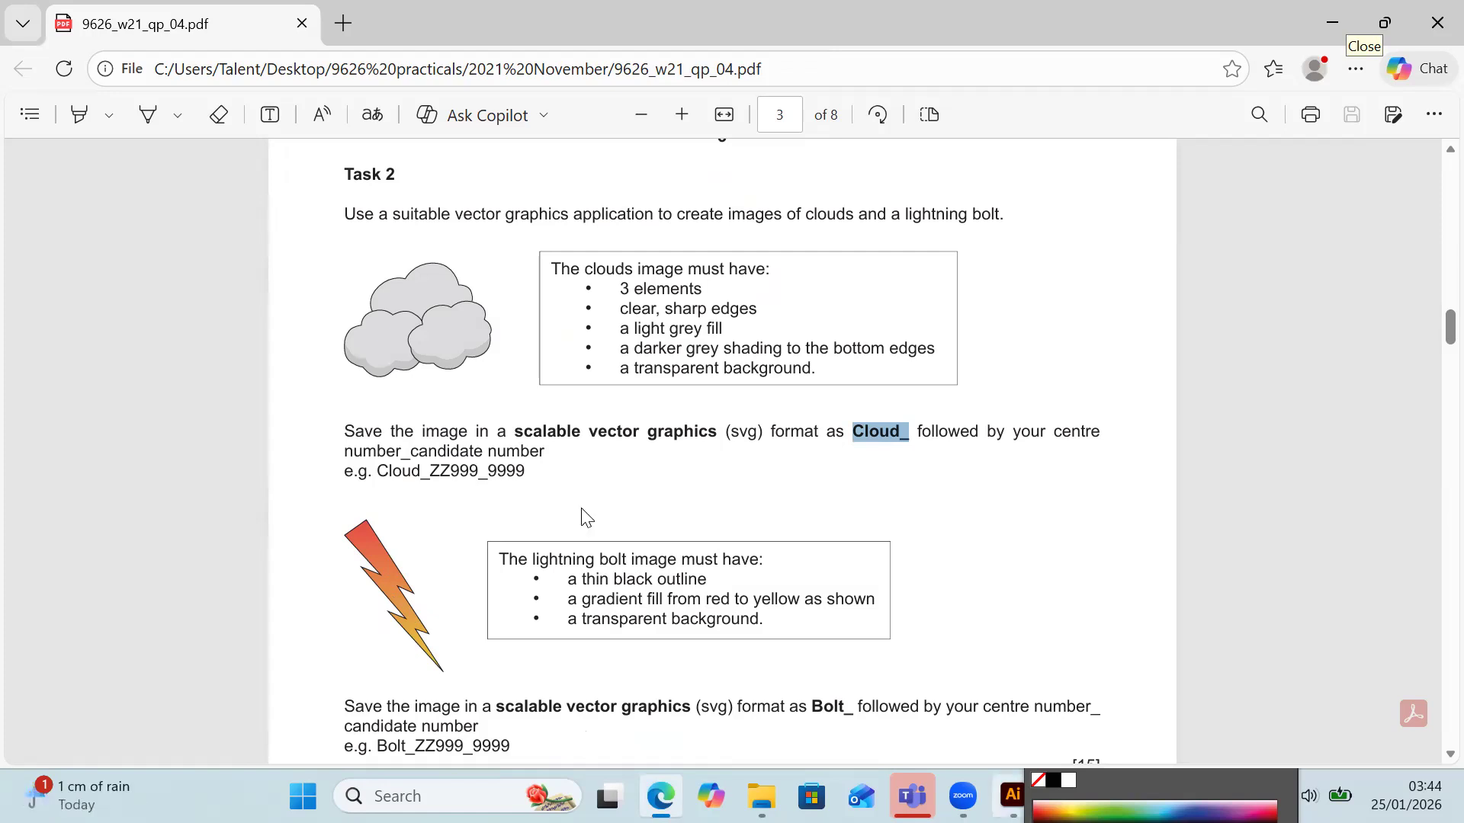
key(alt+Tab)
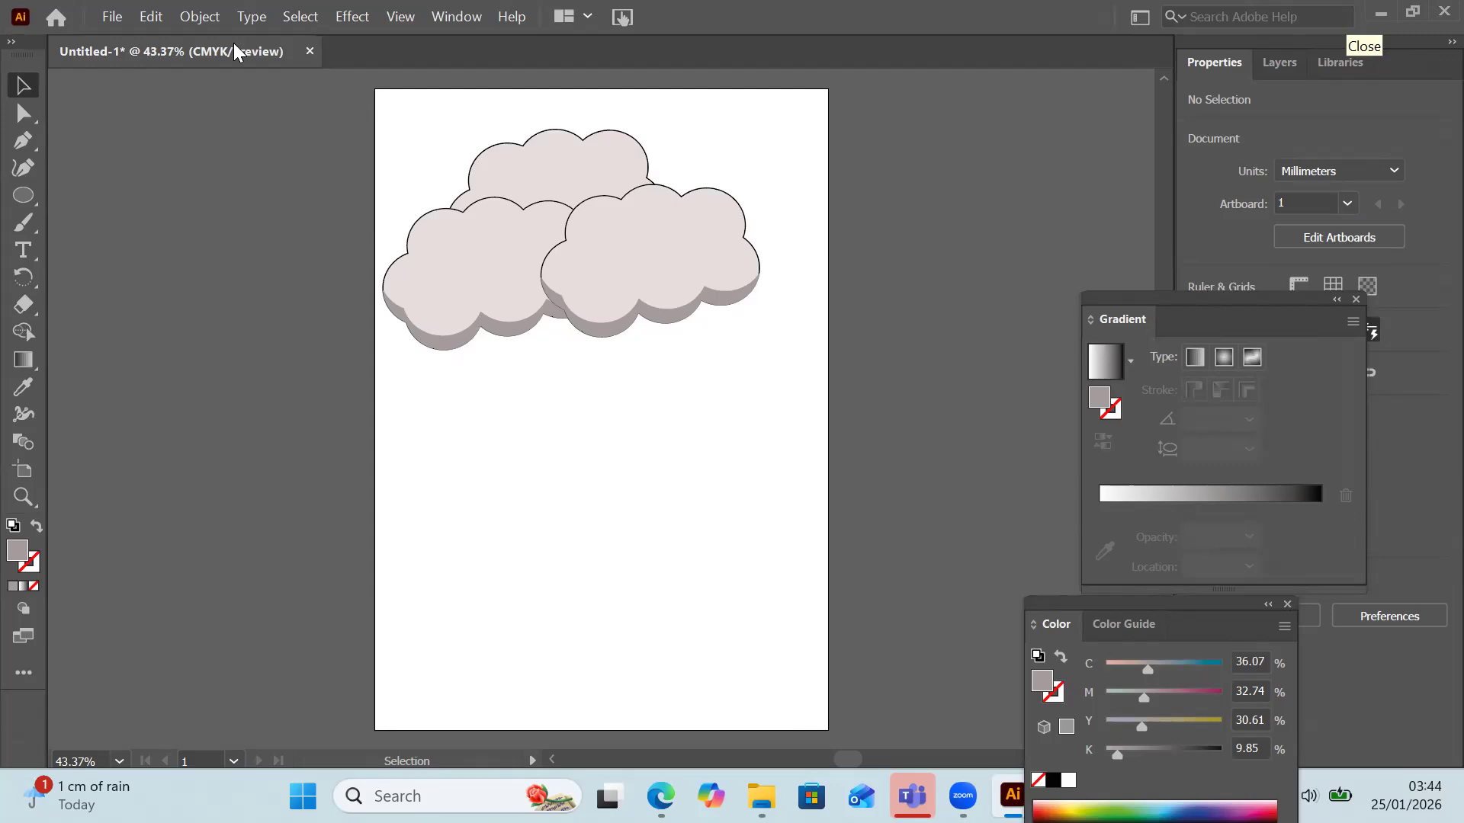
click(402, 17)
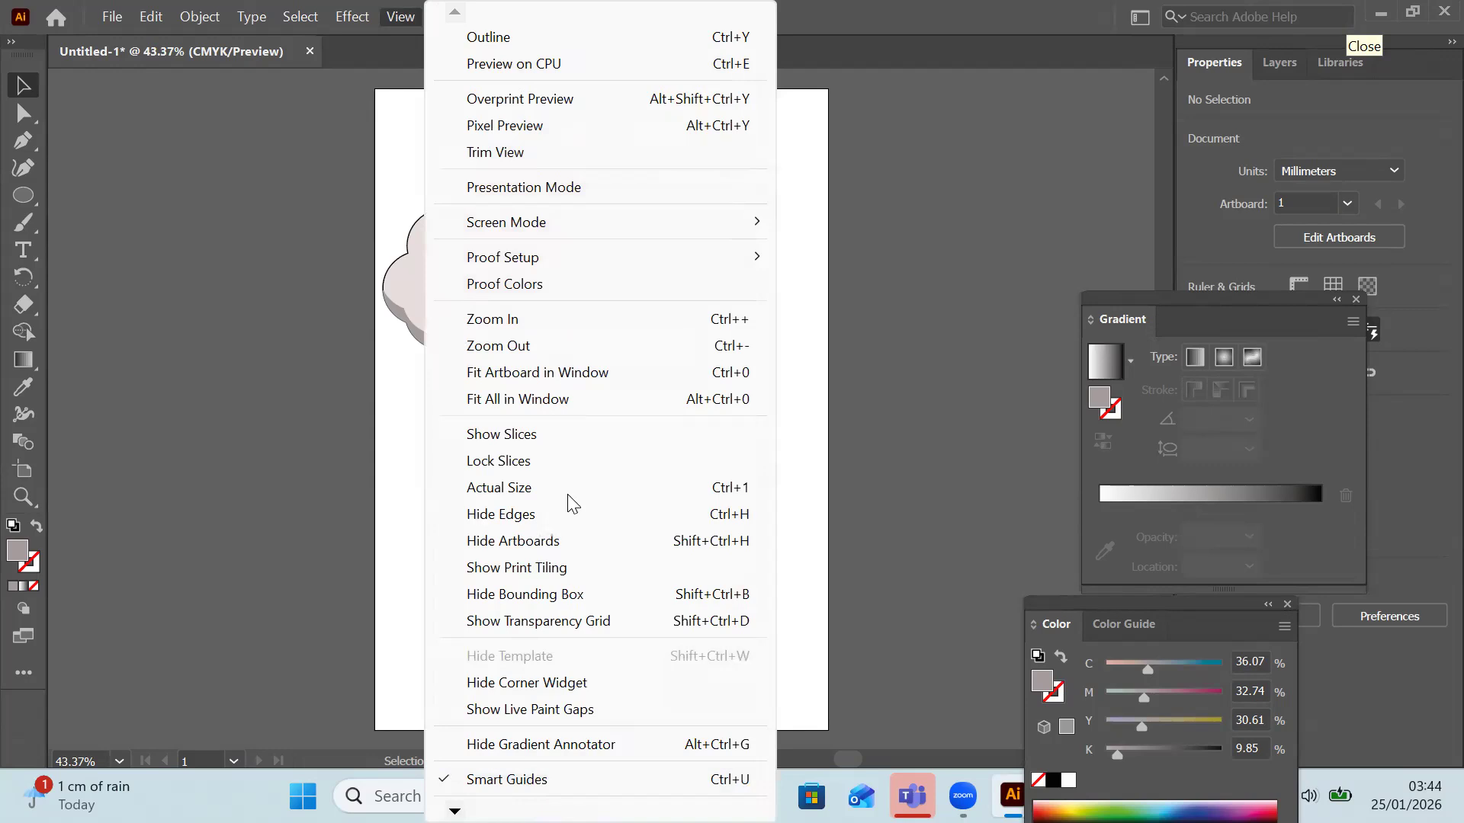
click(550, 622)
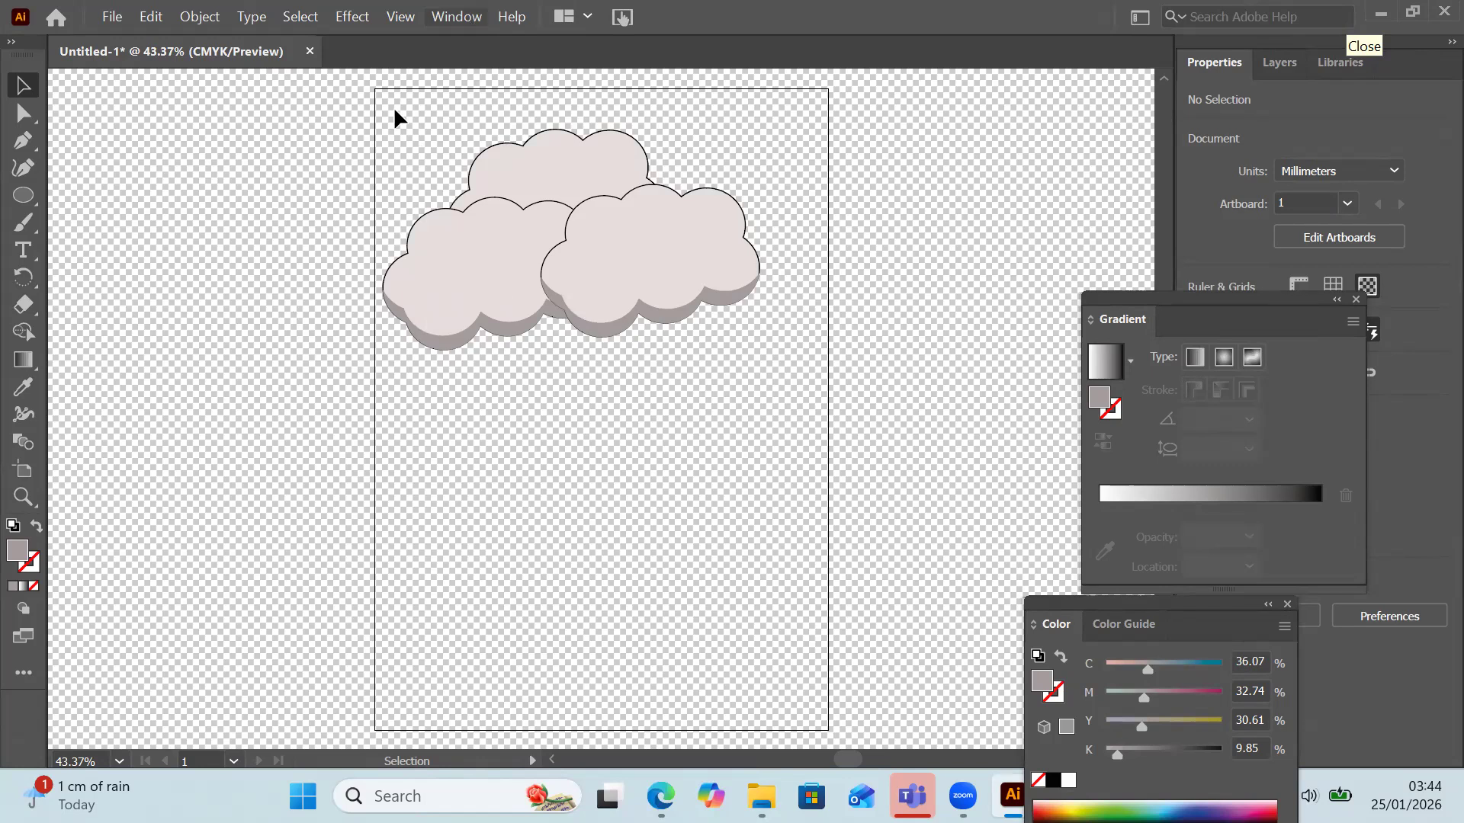
click(400, 17)
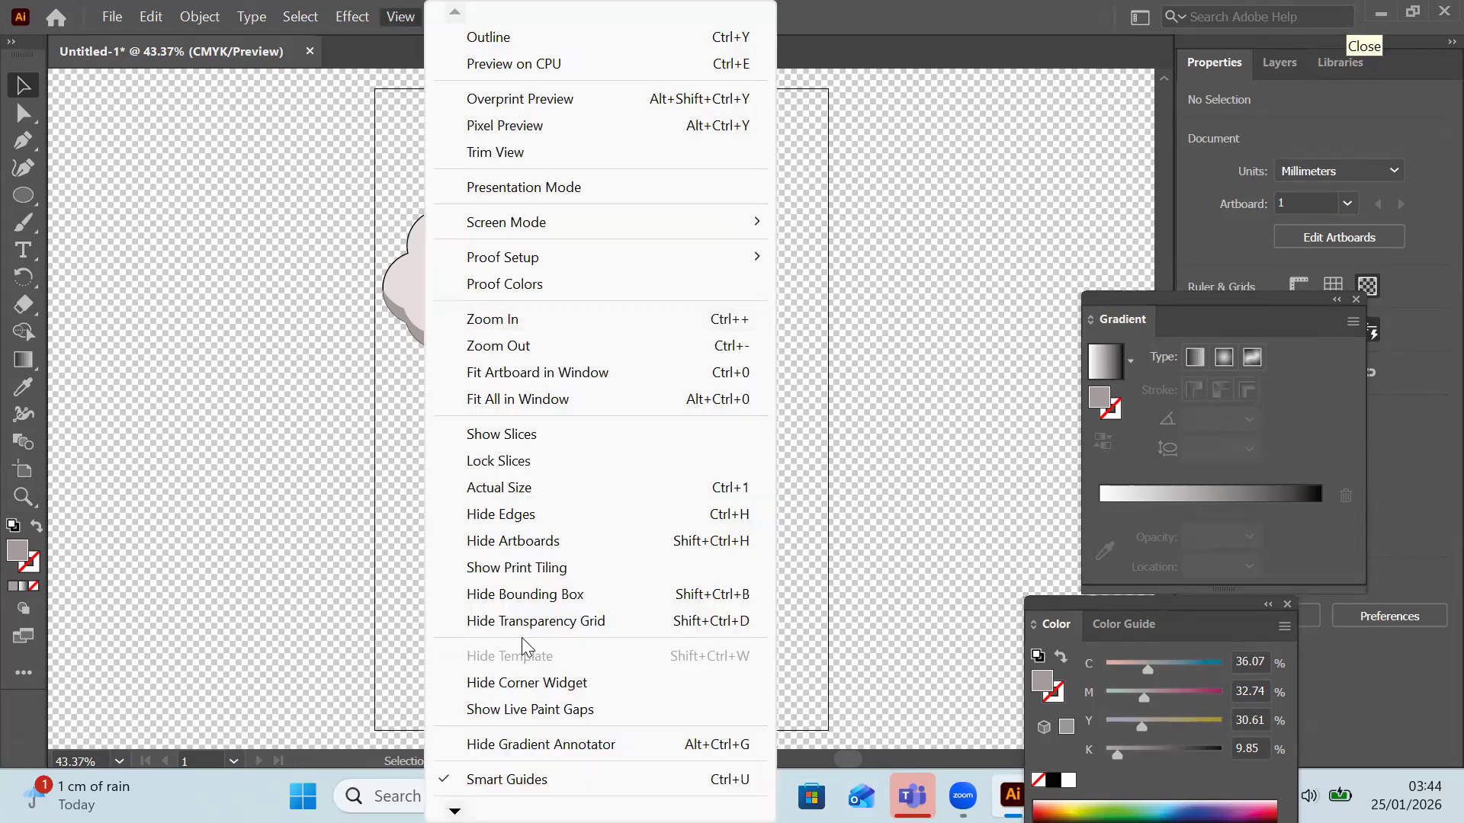
click(528, 623)
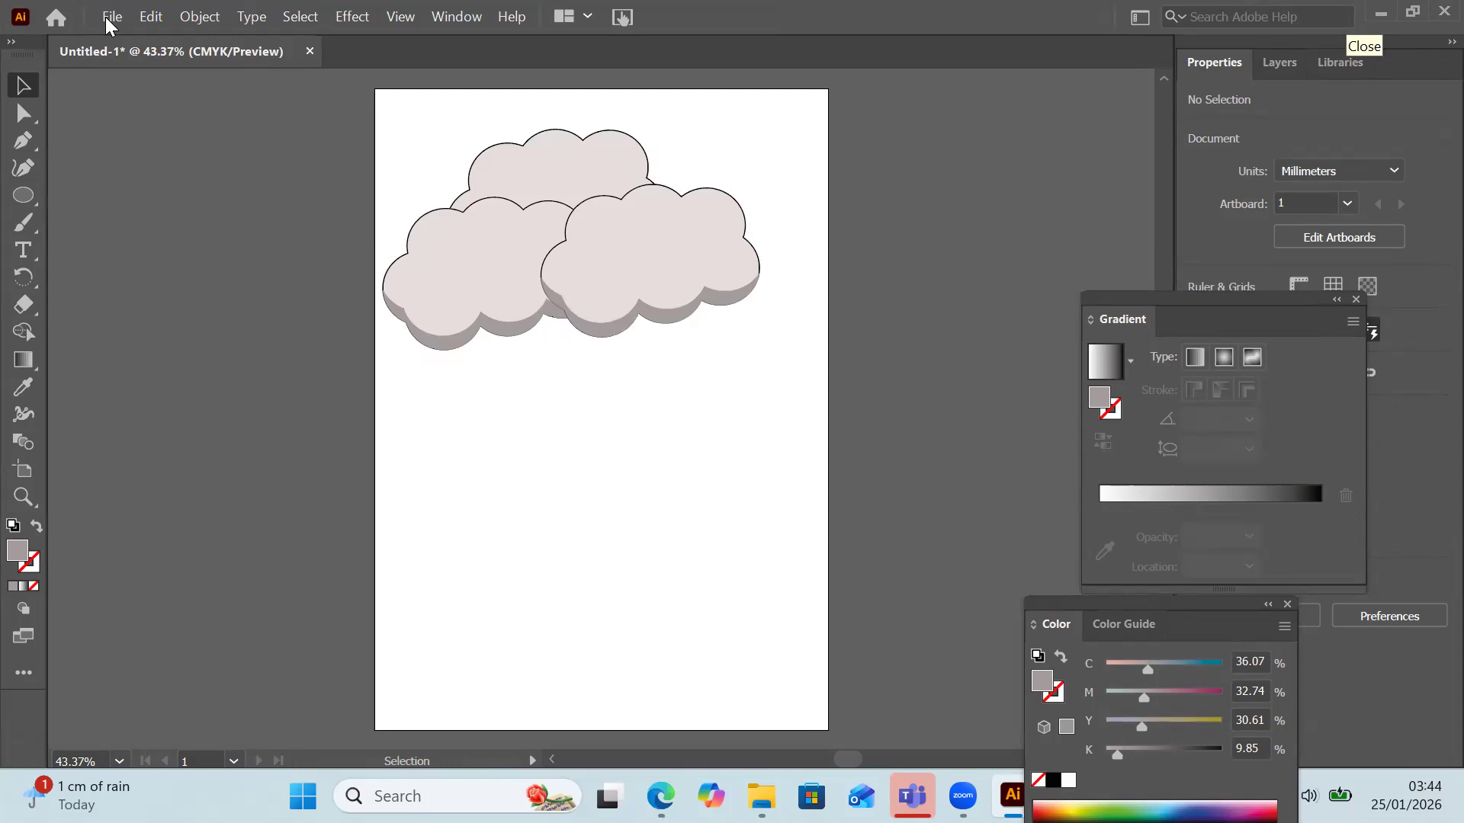
Step: Create a new A4 portrait document, 210 x 297 mm, in CMYK color mode for the lightning bolt
click(145, 18)
mouse_move(103, 10)
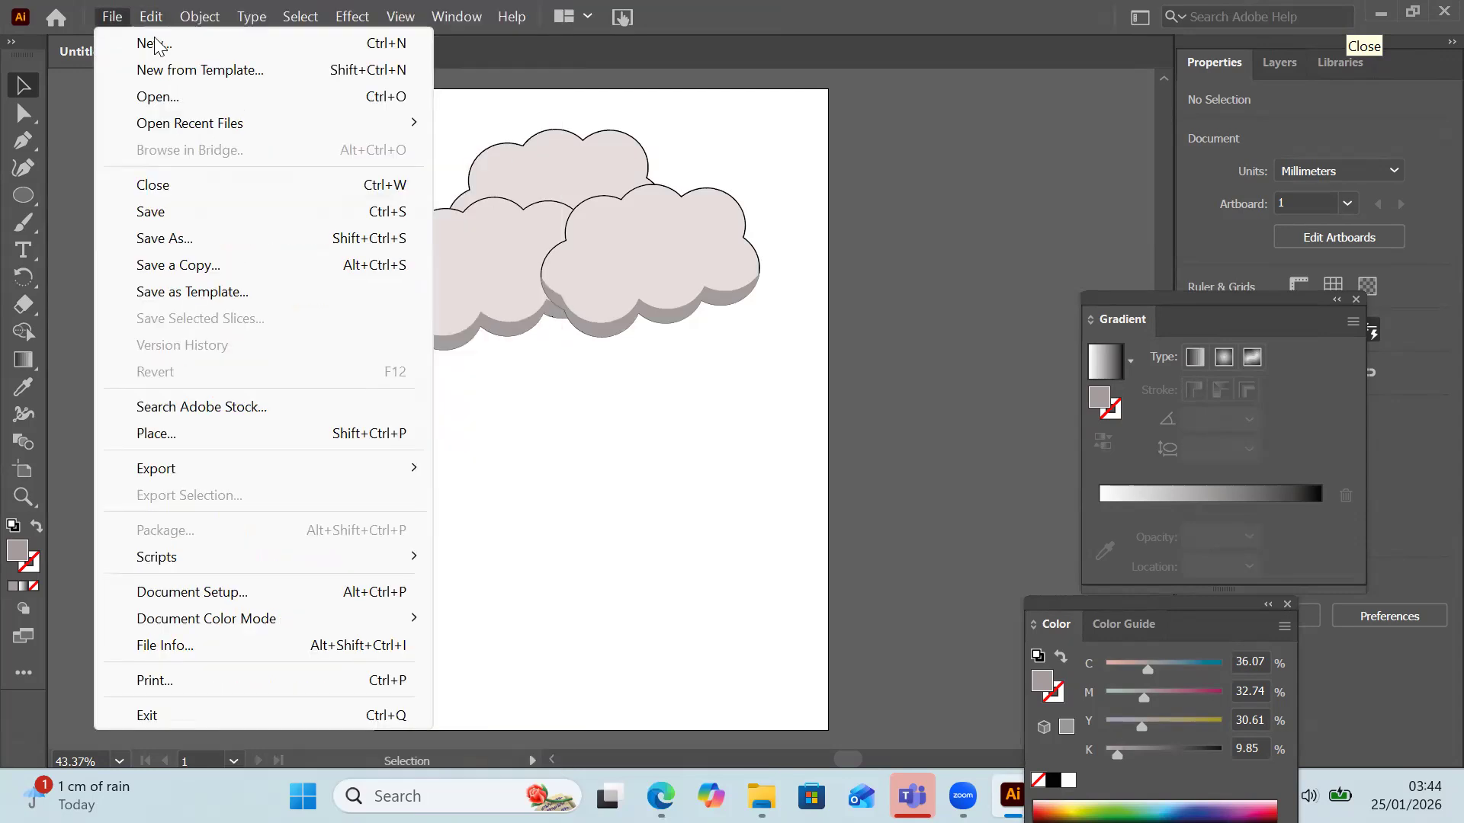
click(154, 43)
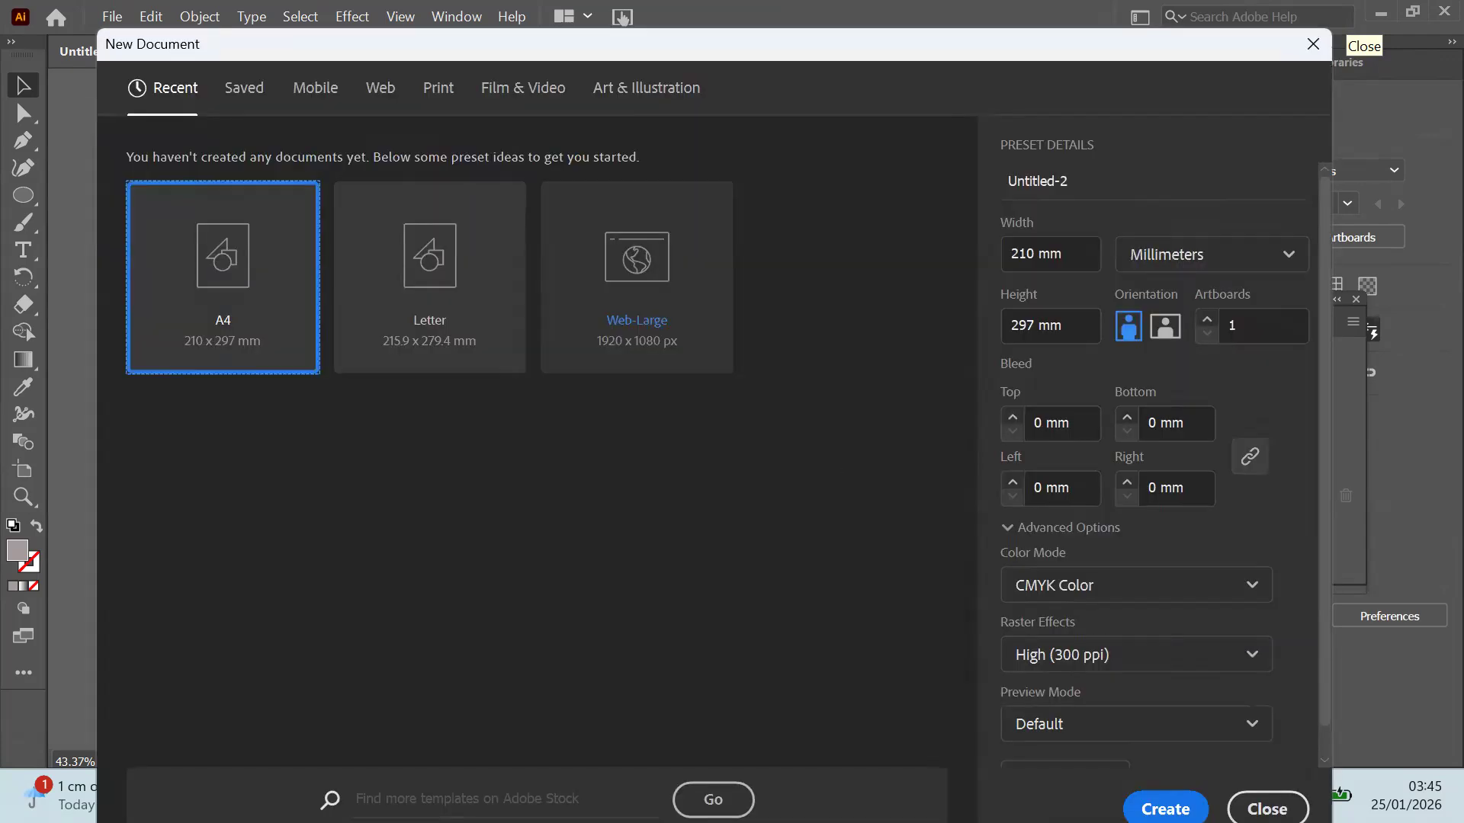
click(1313, 44)
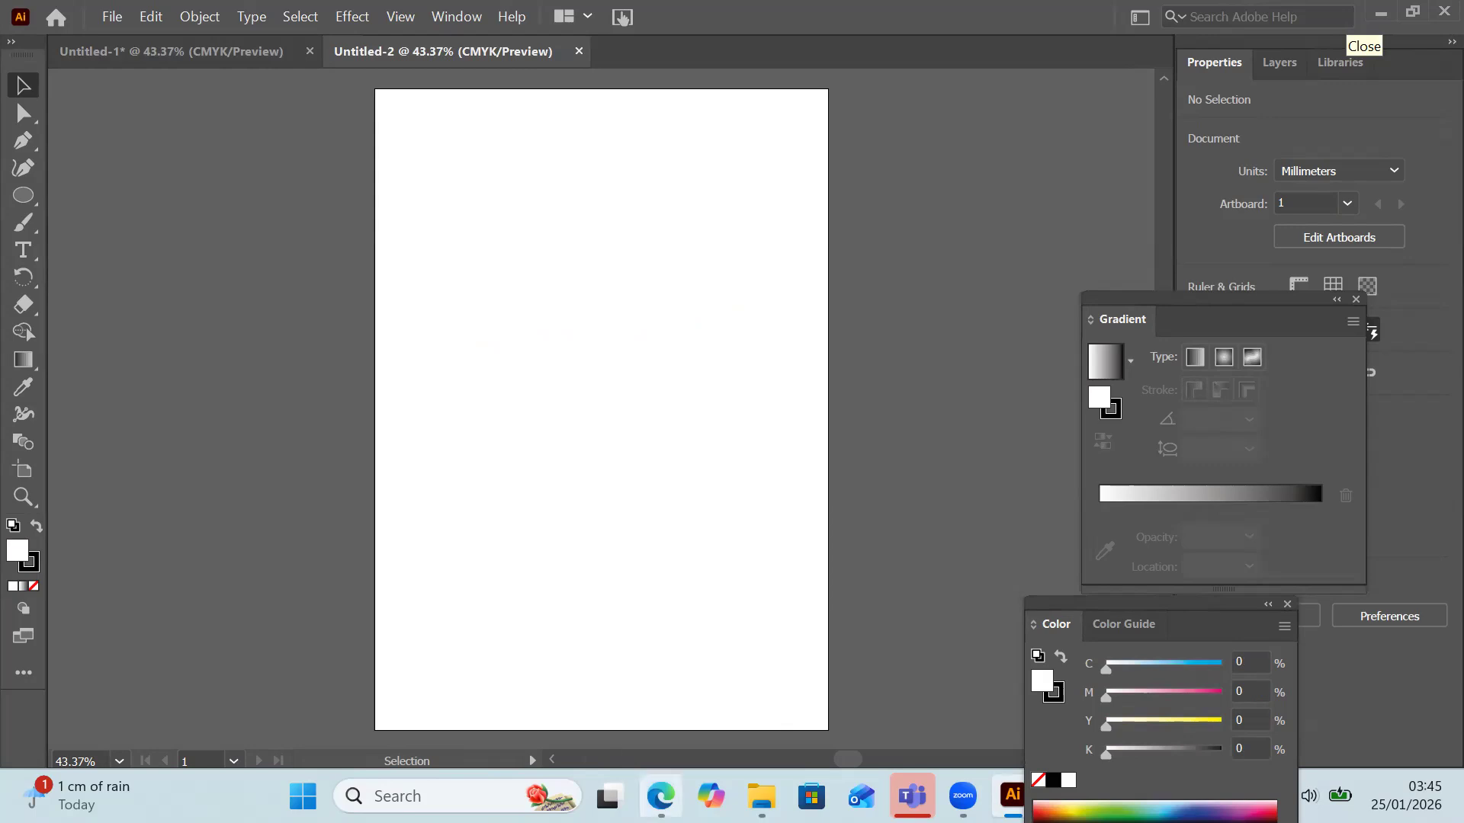
Step: Switch to the exam PDF in Edge, shrink its window beside the artboard and show the lightning bolt requirements
click(660, 796)
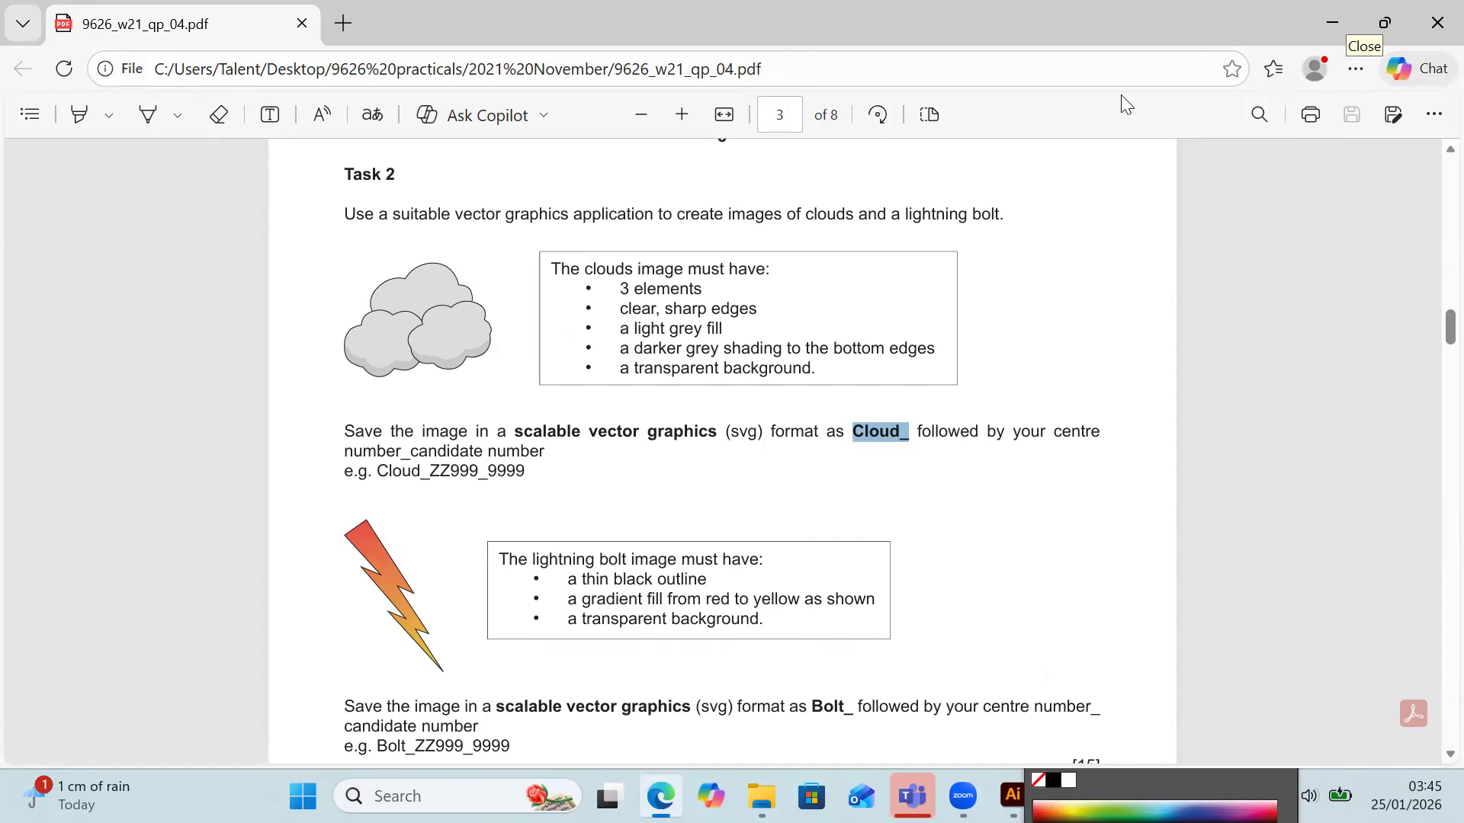
click(1381, 21)
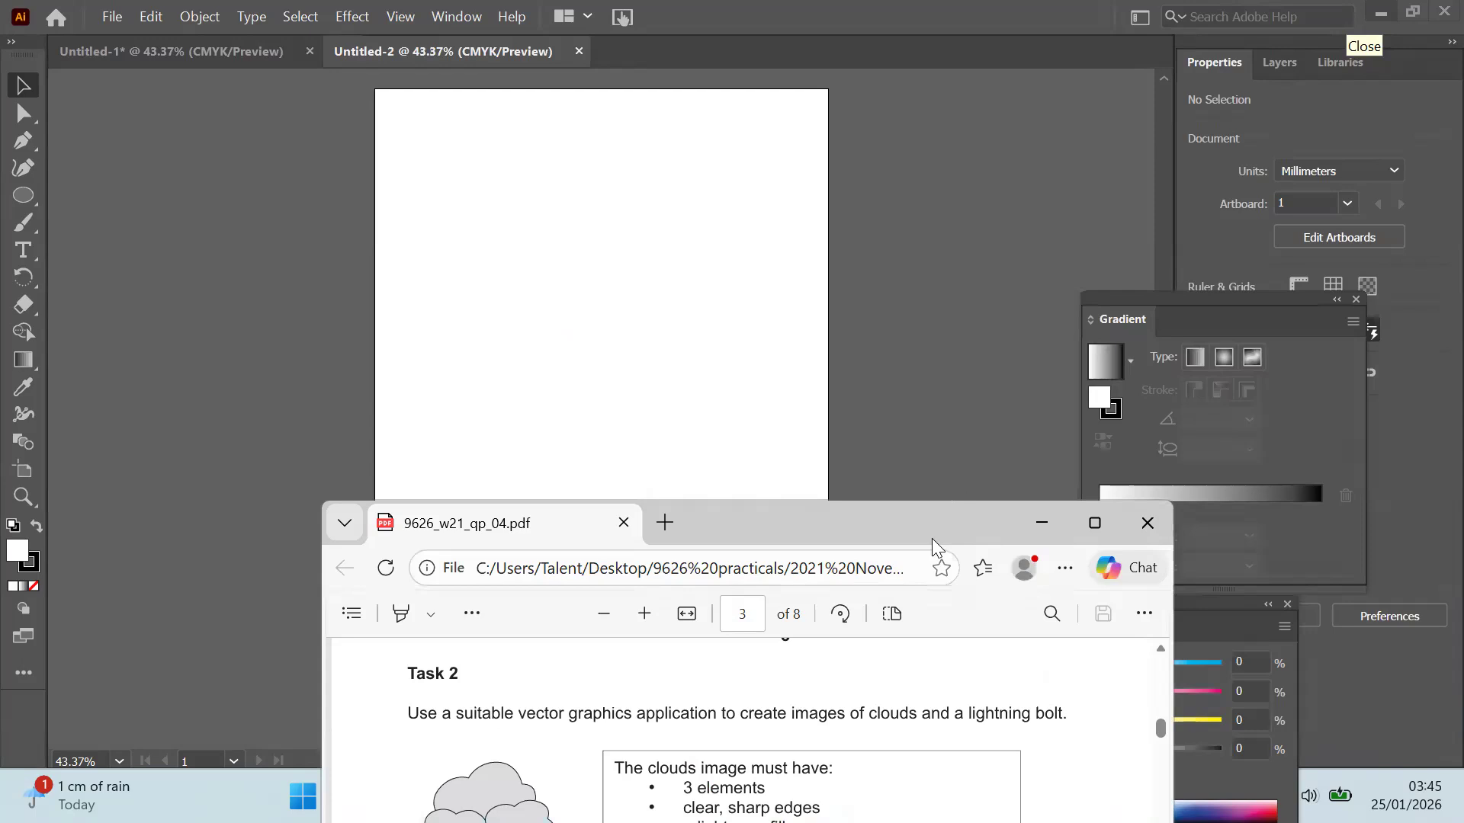
drag(931, 539, 1048, 262)
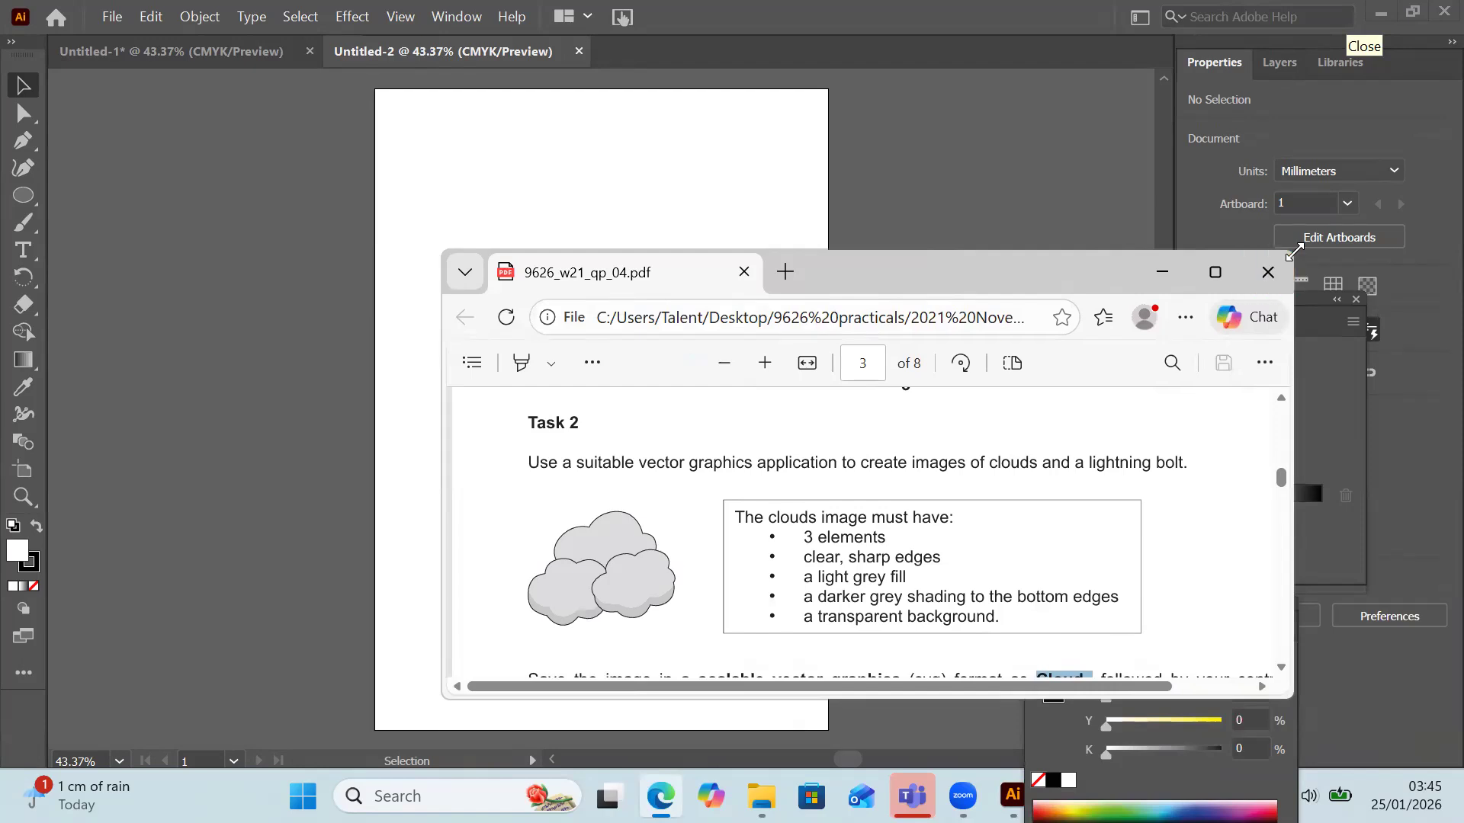
drag(1294, 253, 1250, 289)
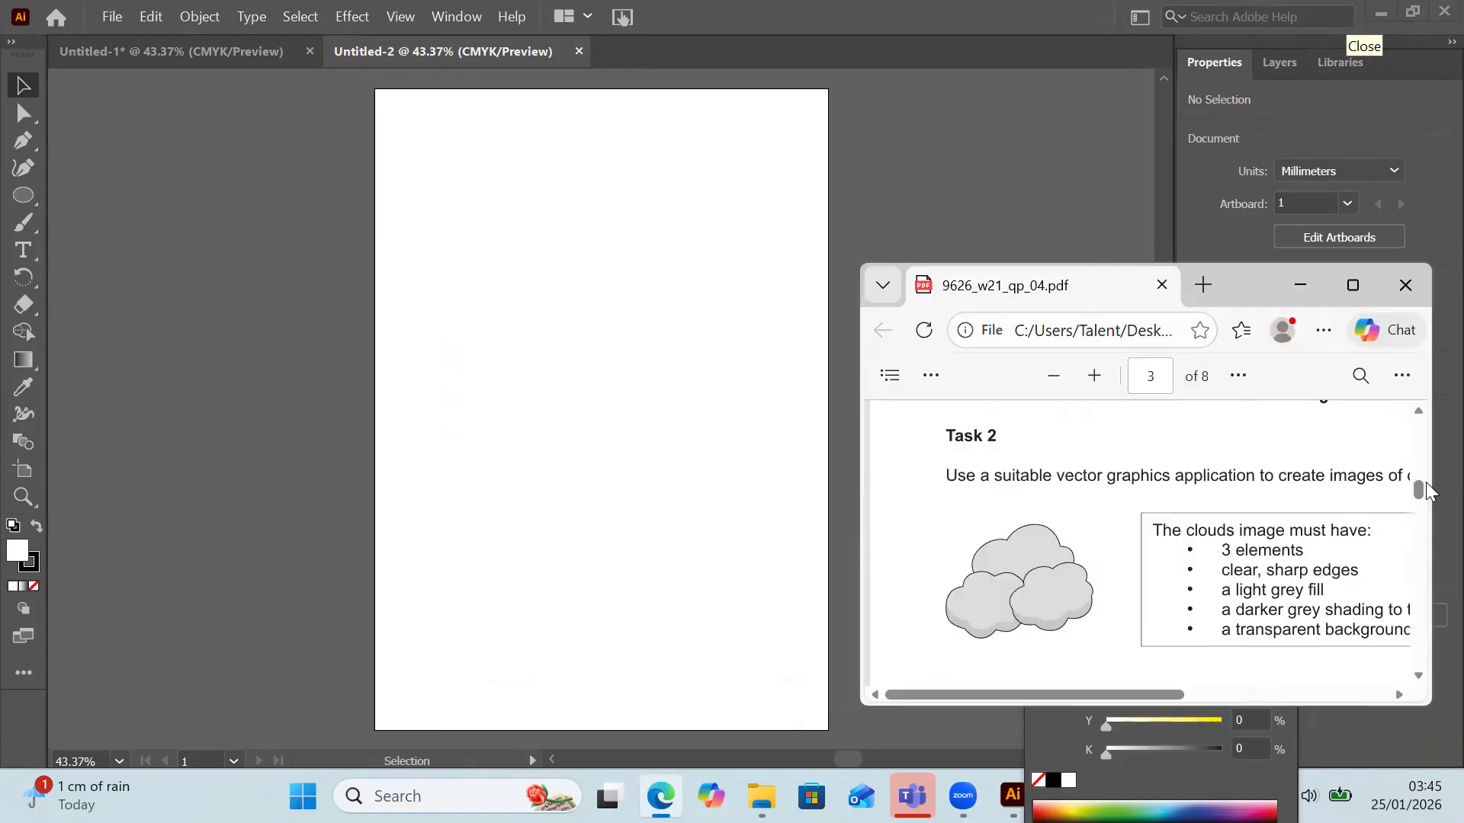
drag(1426, 491, 1419, 508)
click(1424, 416)
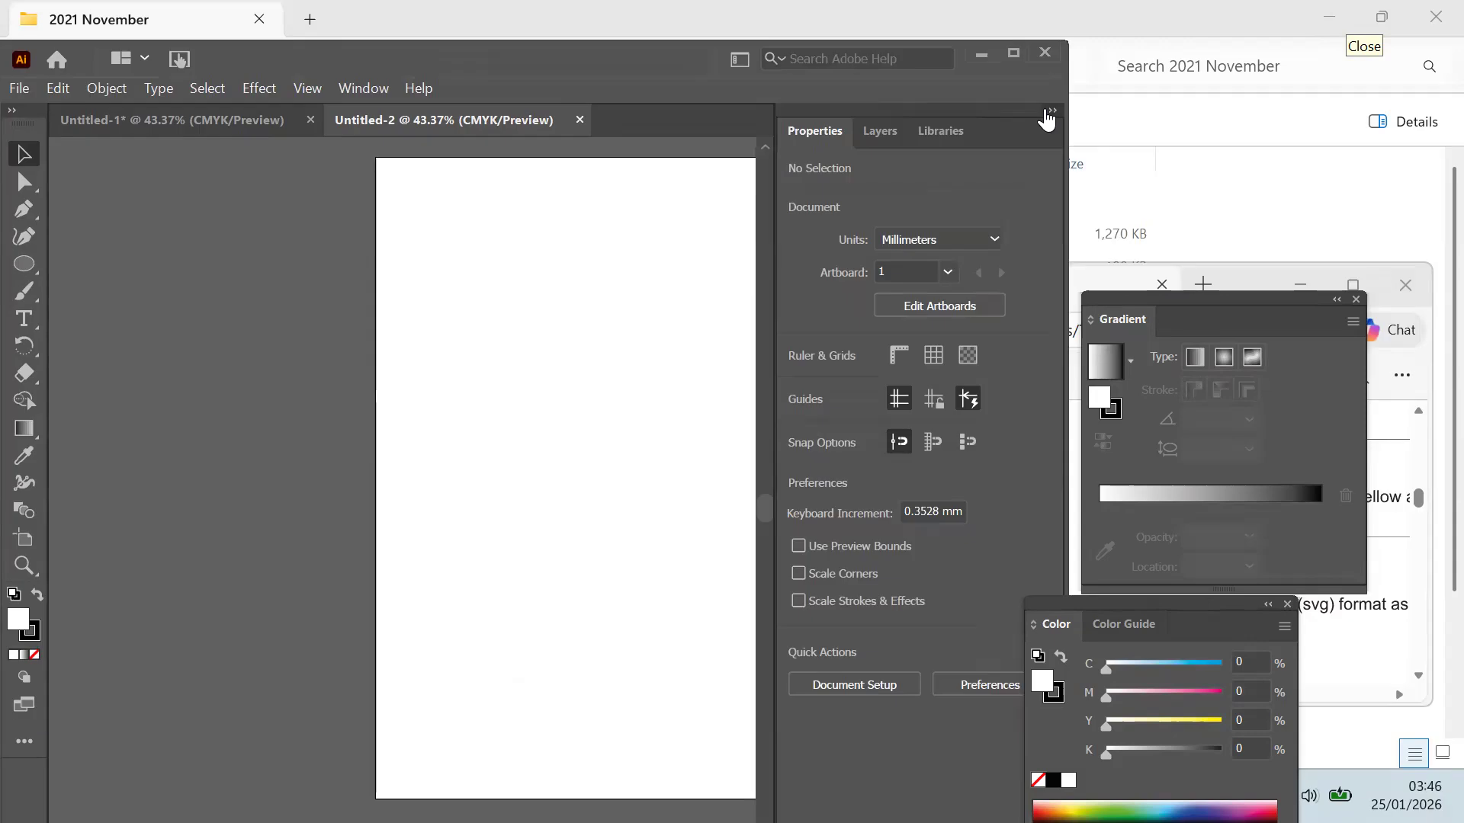
Step: In Illustrator, collapse the docked Properties panel group and move the floating Gradient and Color panels beside the toolbar, off the exam PDF
click(1046, 112)
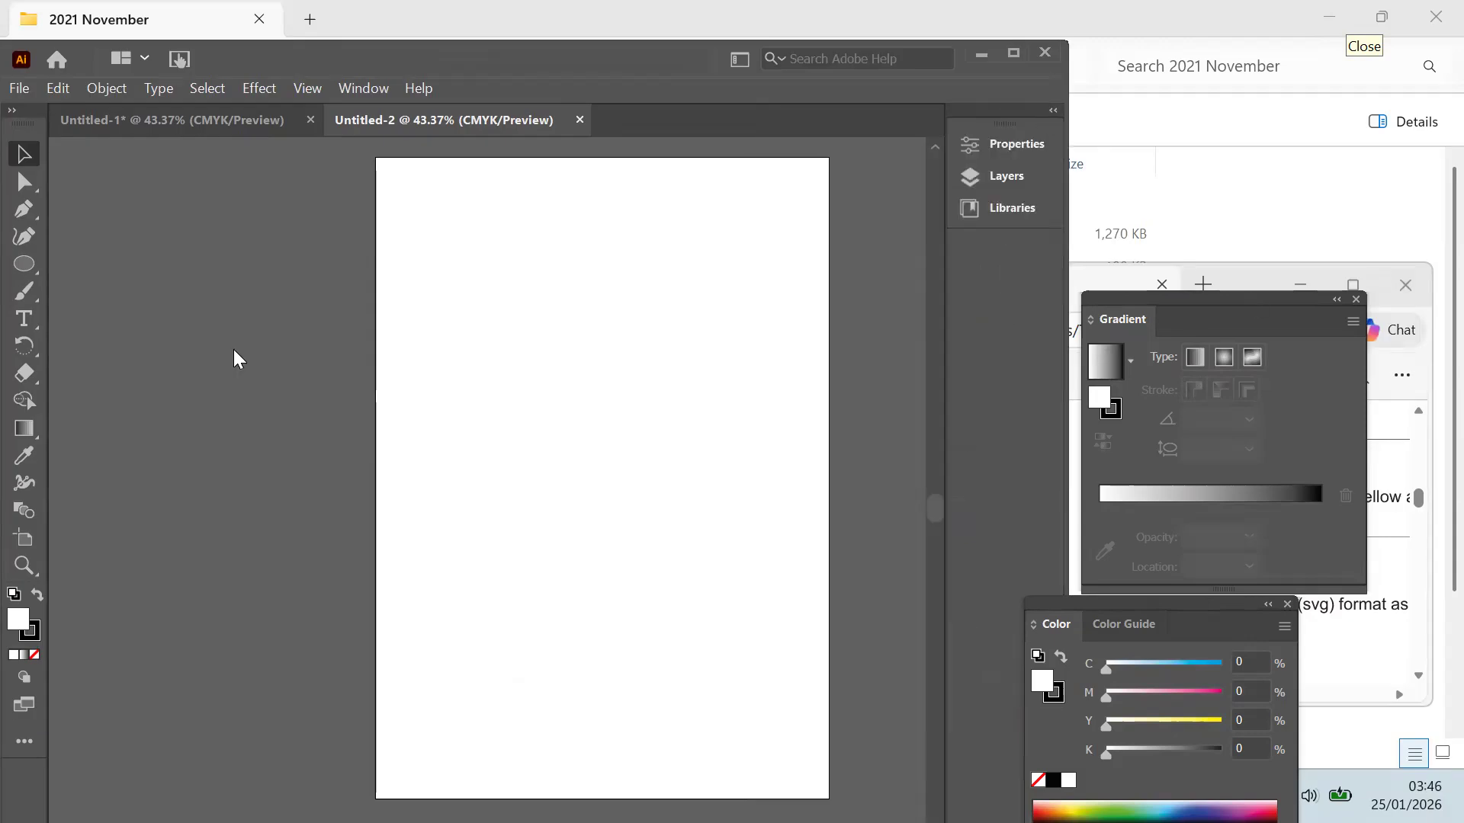
drag(233, 351, 168, 157)
drag(517, 641, 196, 503)
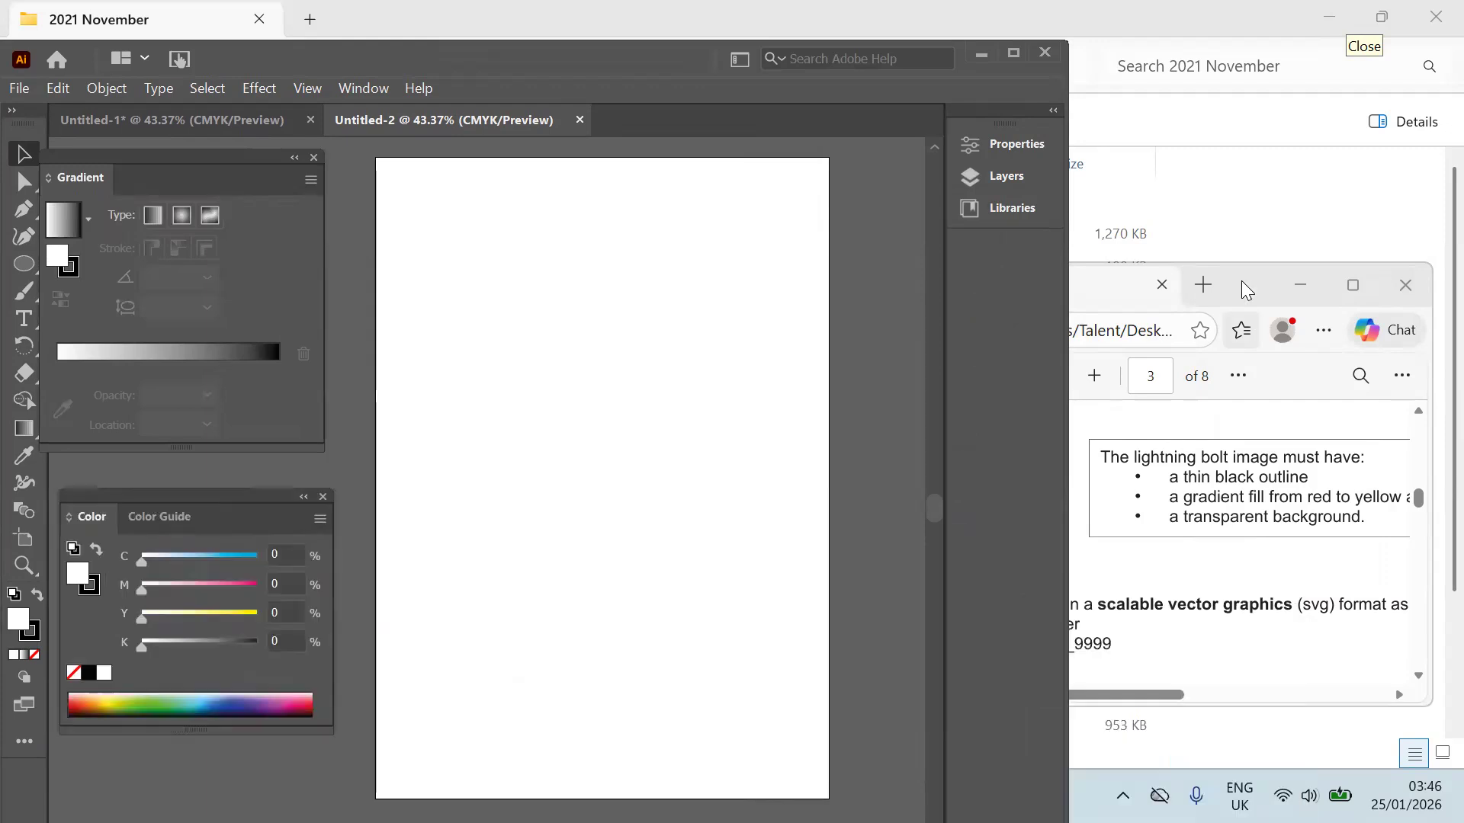
Step: Tile the exam PDF in Edge and the Illustrator window side by side, giving Illustrator the wider share
click(1250, 275)
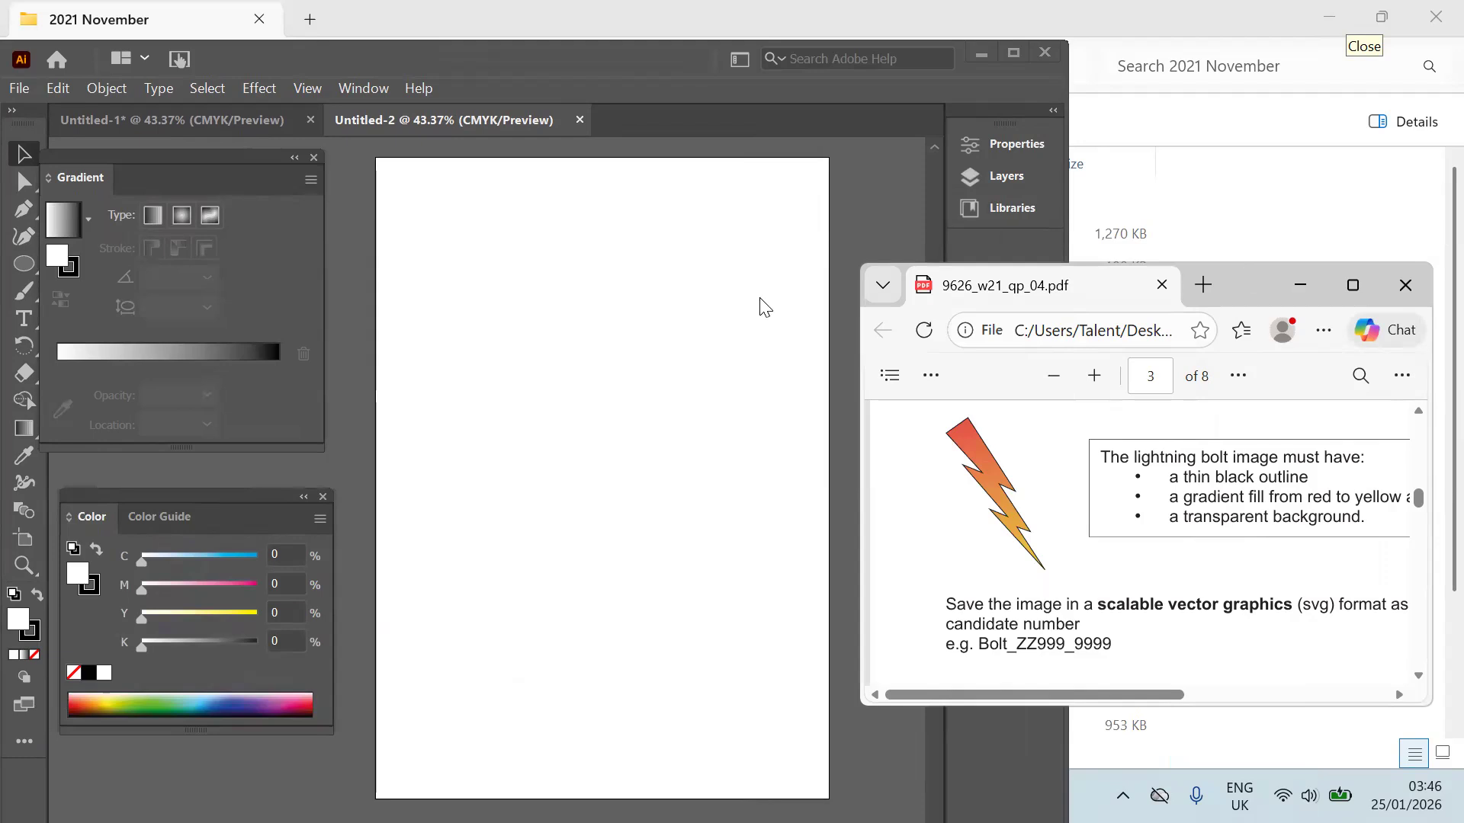
key(super+Right)
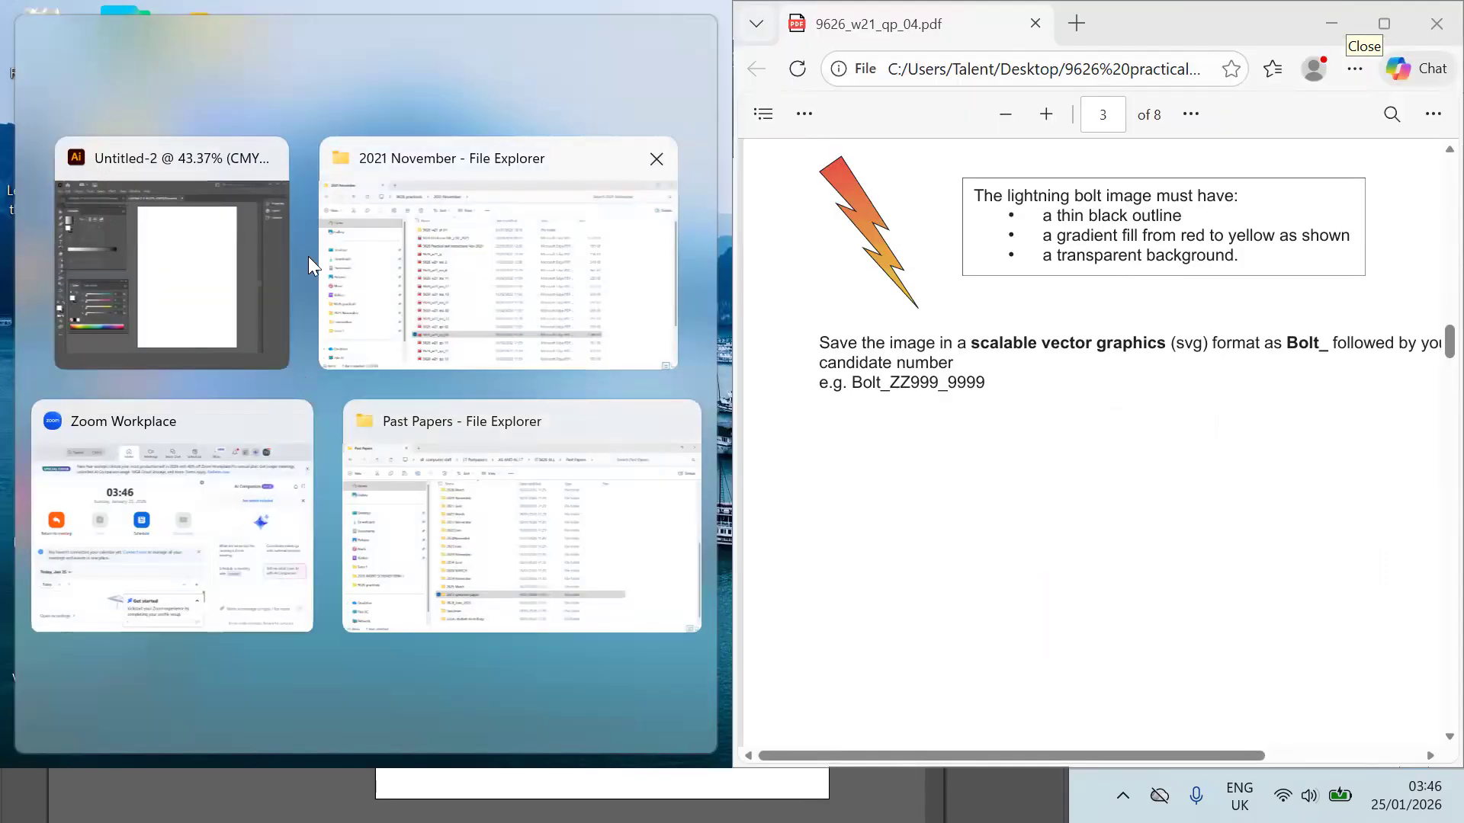
click(164, 270)
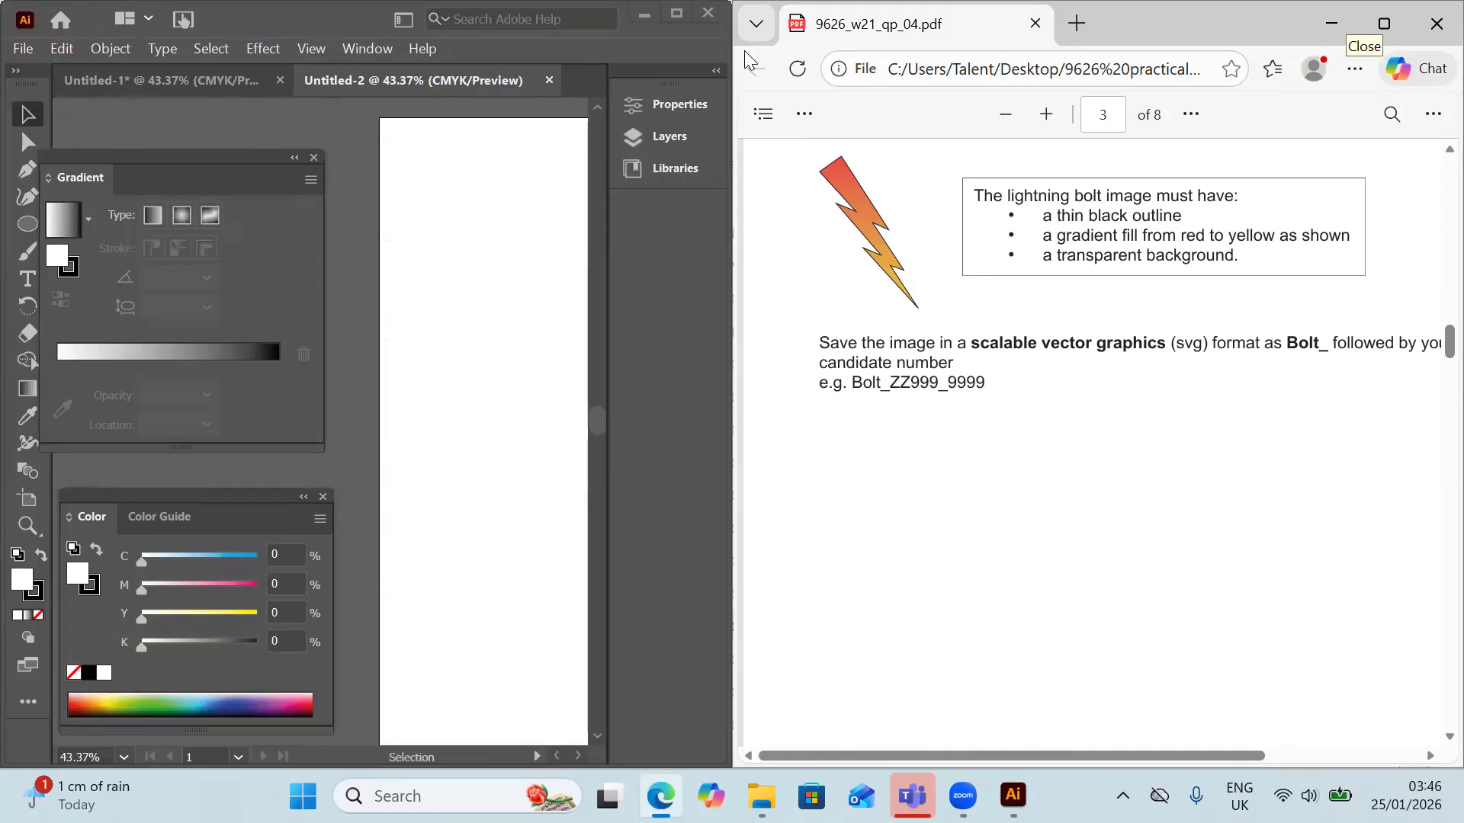
mouse_move(722, 39)
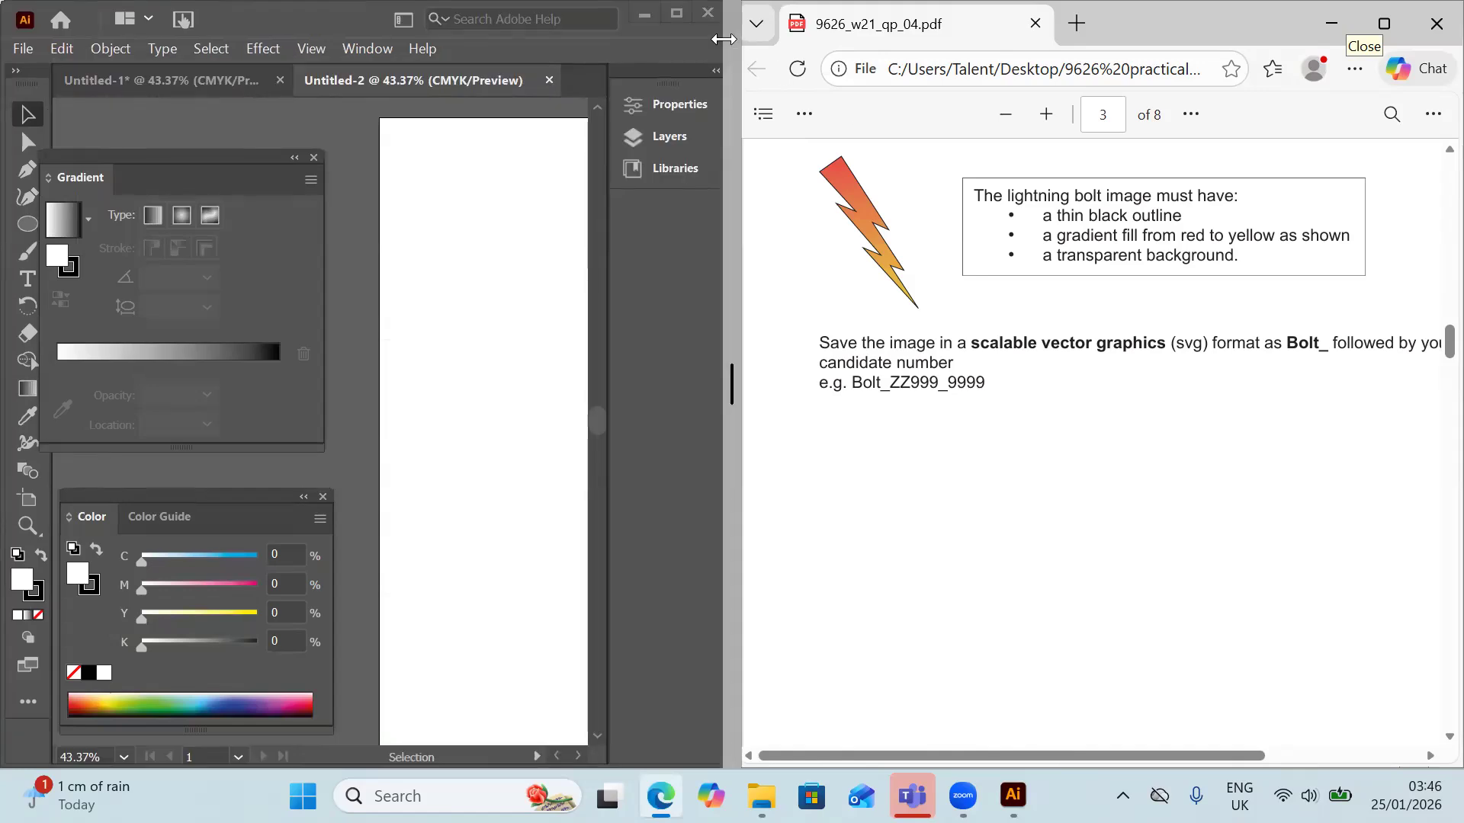
drag(723, 39, 891, 144)
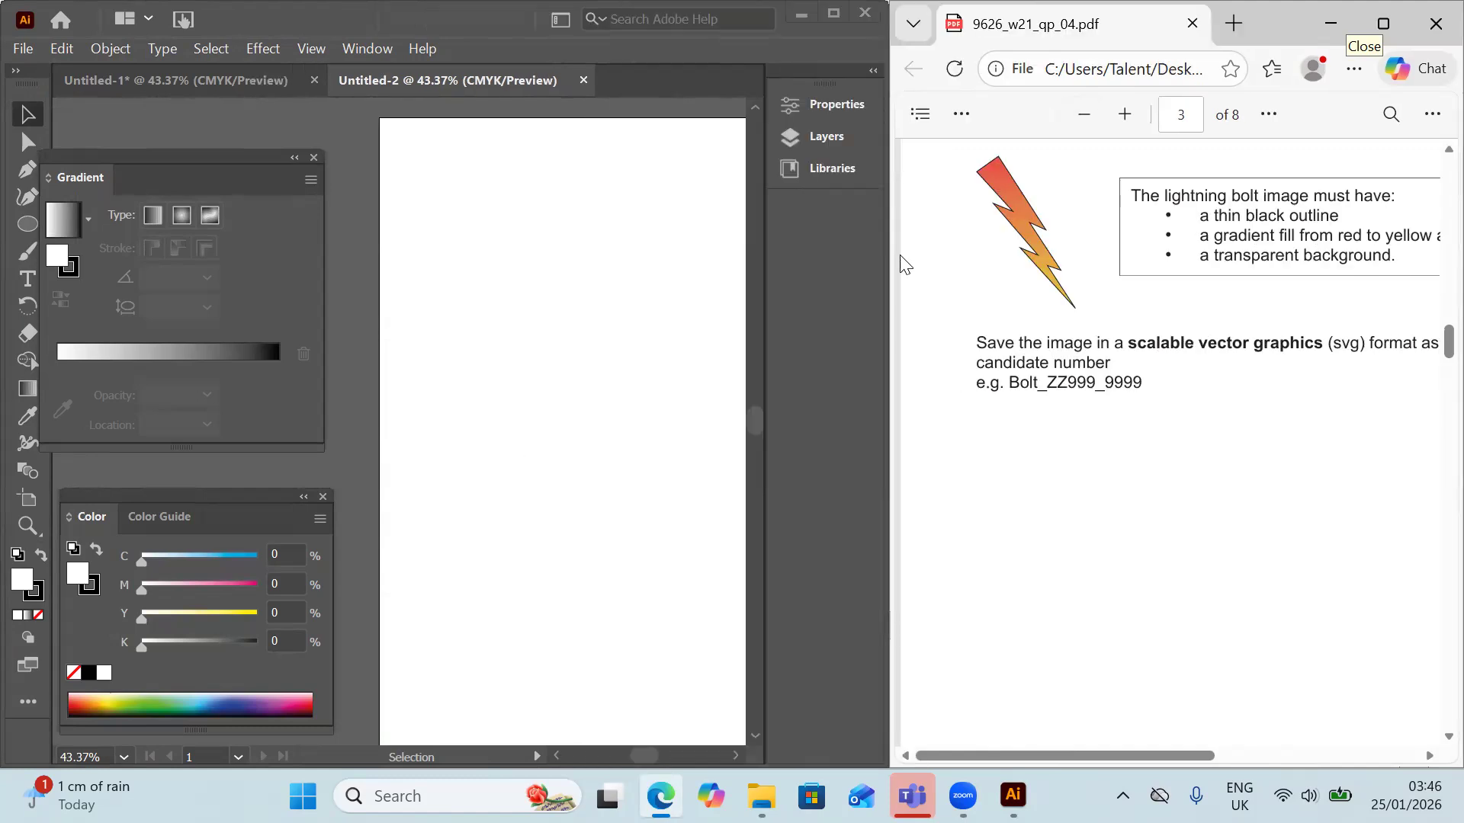
Step: Arrange the Gradient panel directly above the Color panel, leaving the middle of the artboard free for drawing
mouse_move(885, 249)
click(128, 188)
drag(210, 265, 226, 218)
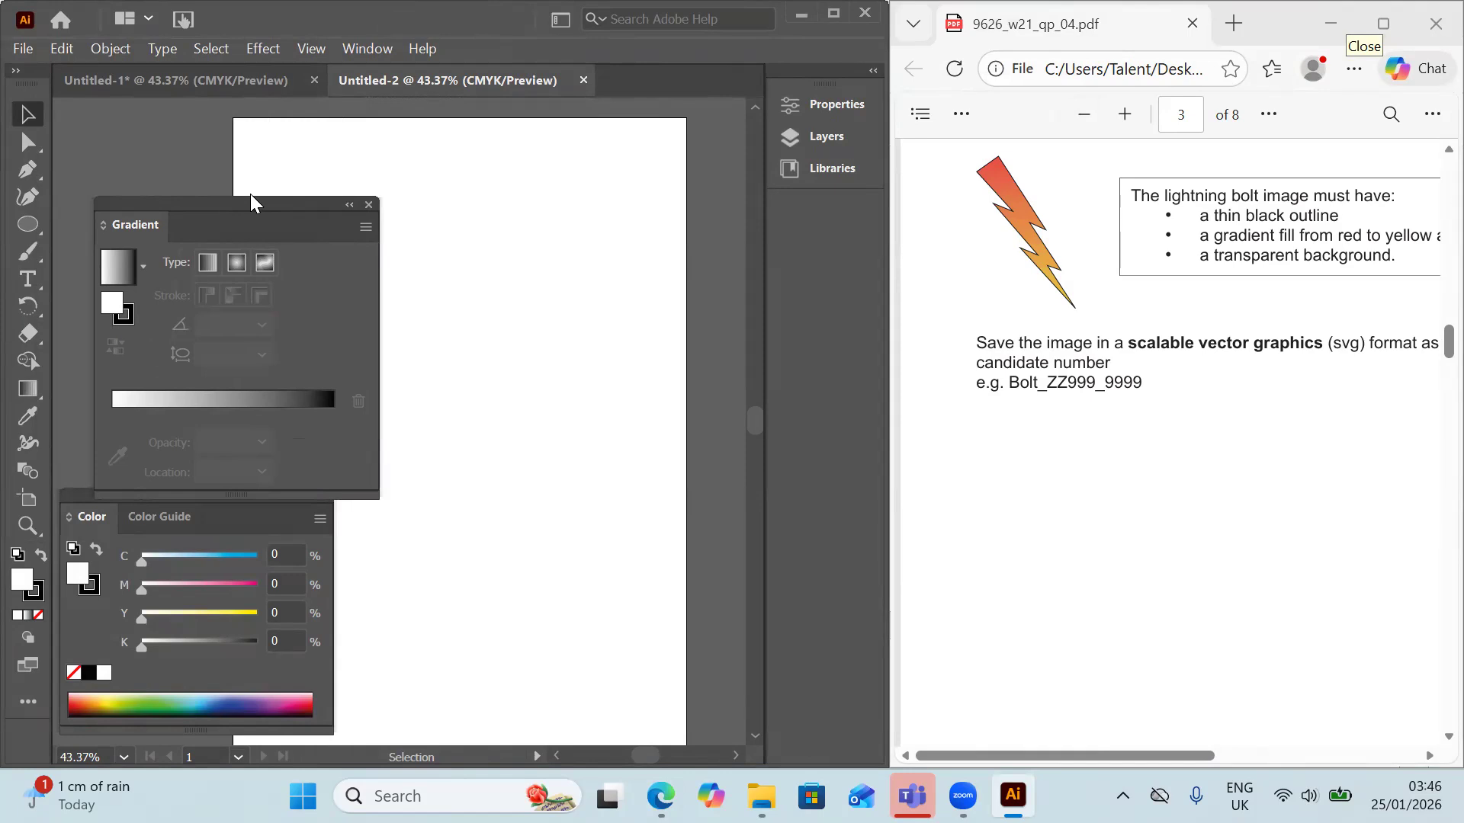
drag(262, 207, 216, 195)
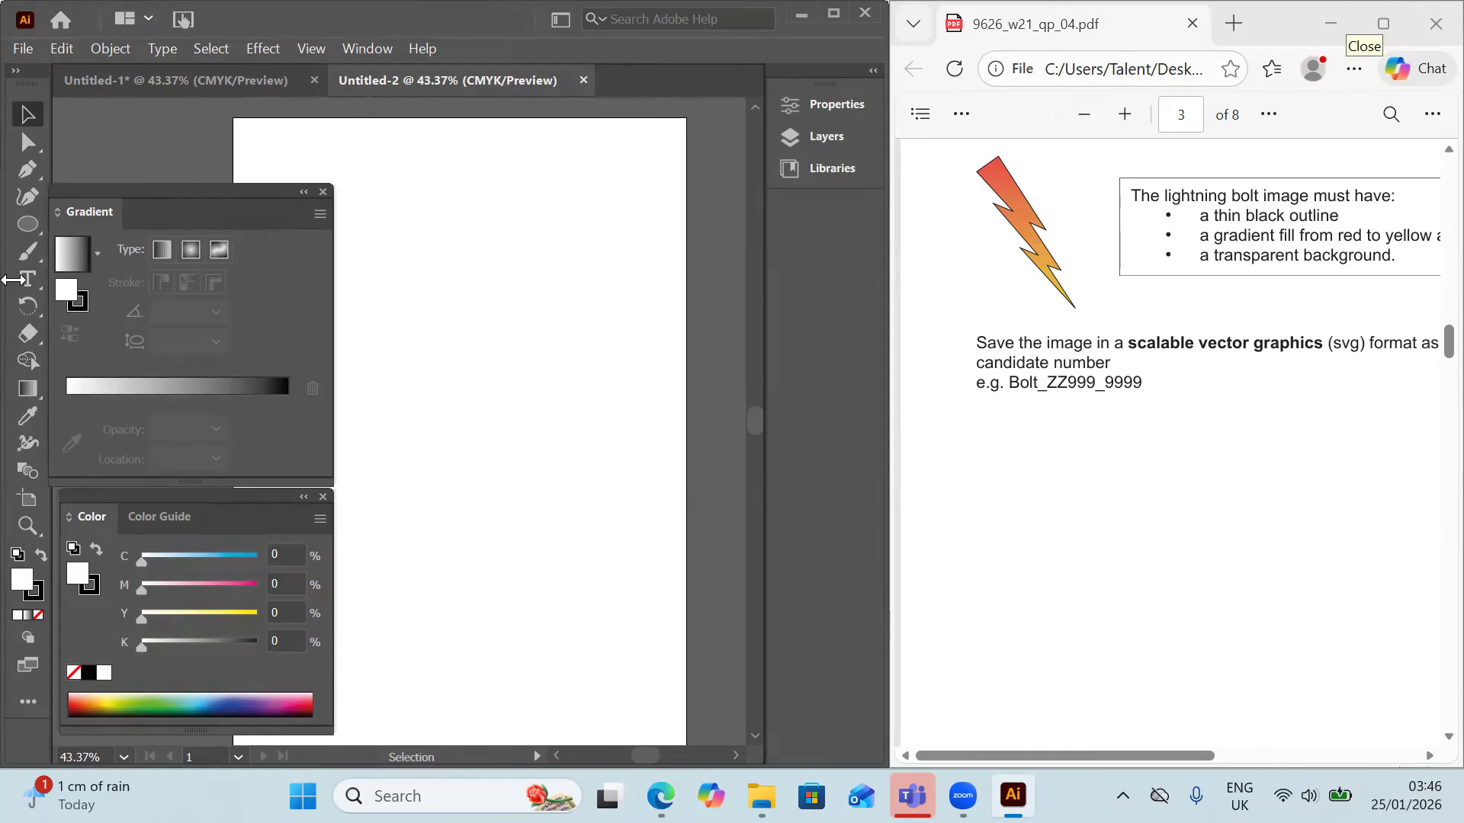
Step: With the Pen tool, draw the bolt's top edge about 26 mm long and its zigzag right side with two notches, down to the pointed tip
click(27, 171)
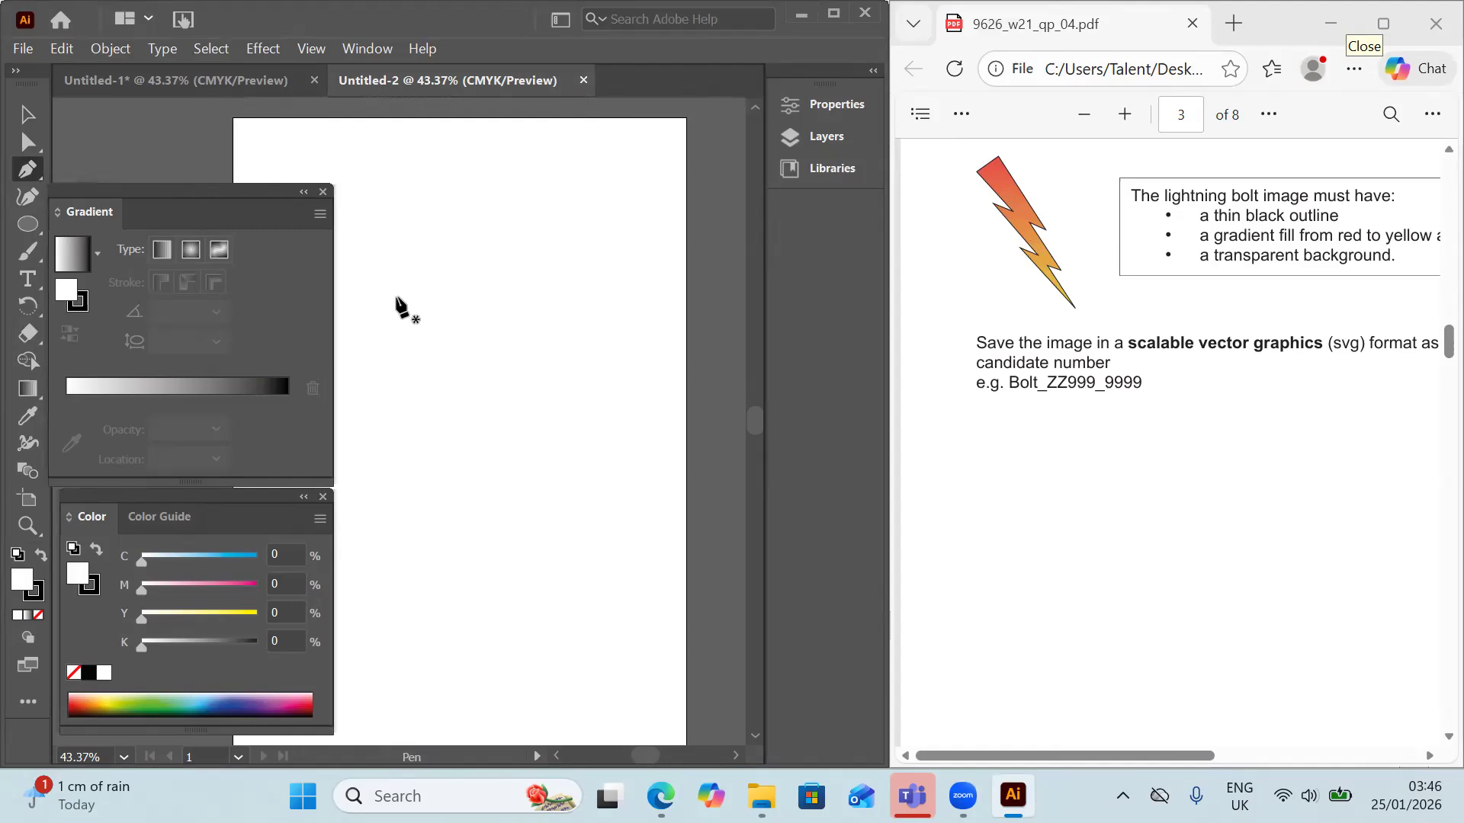
click(396, 298)
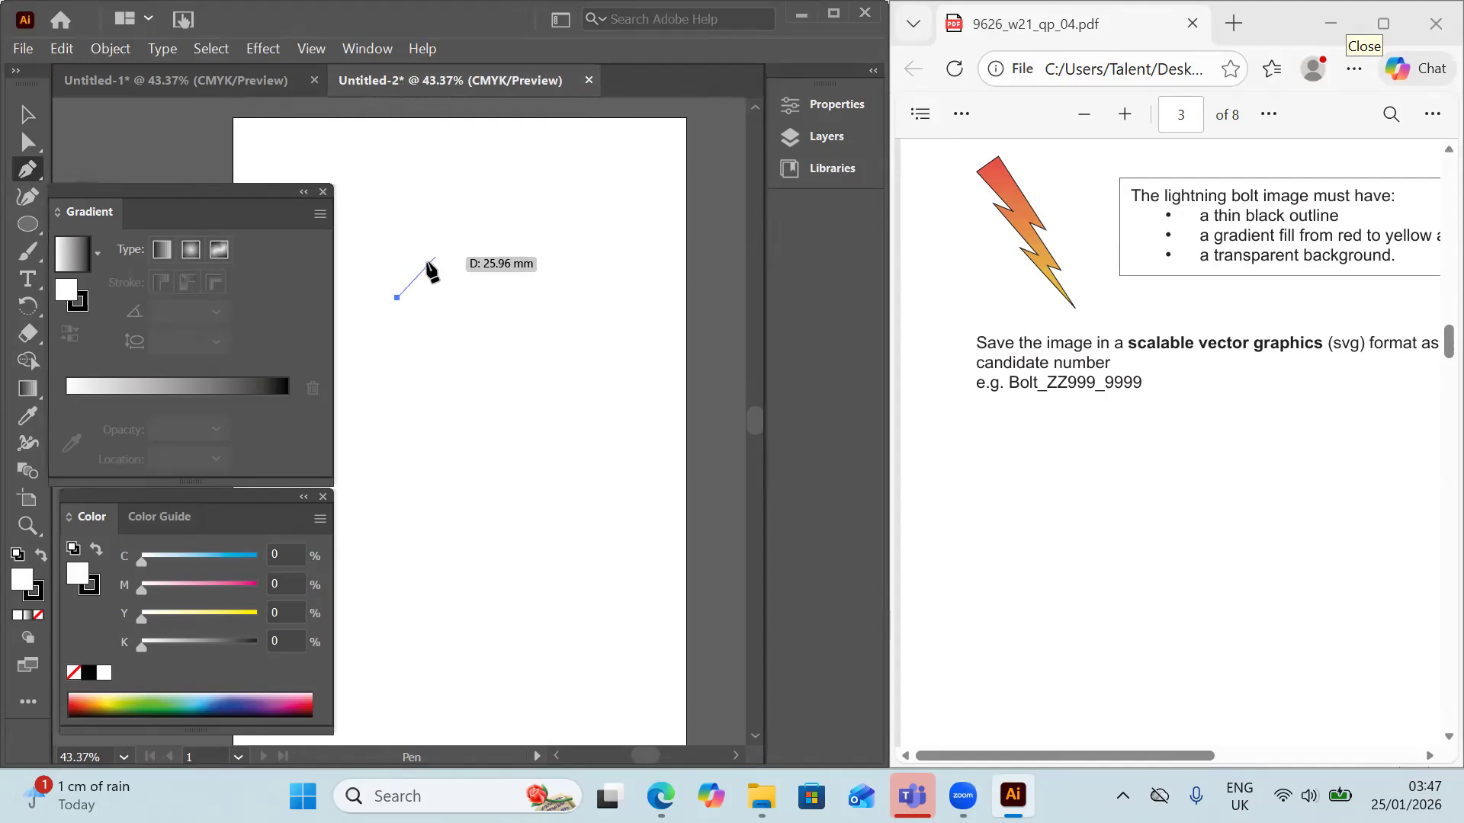
click(432, 261)
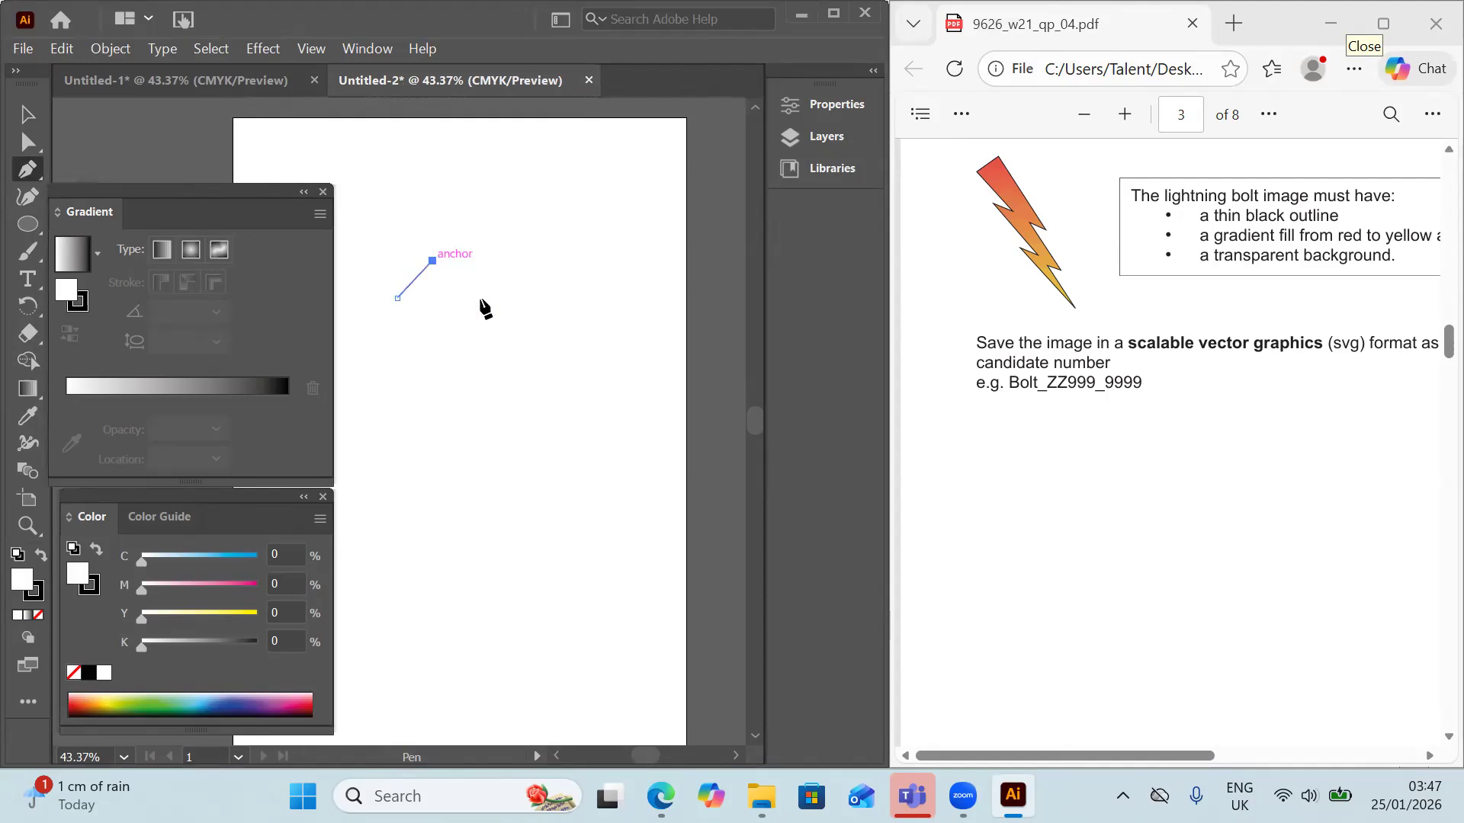
click(505, 359)
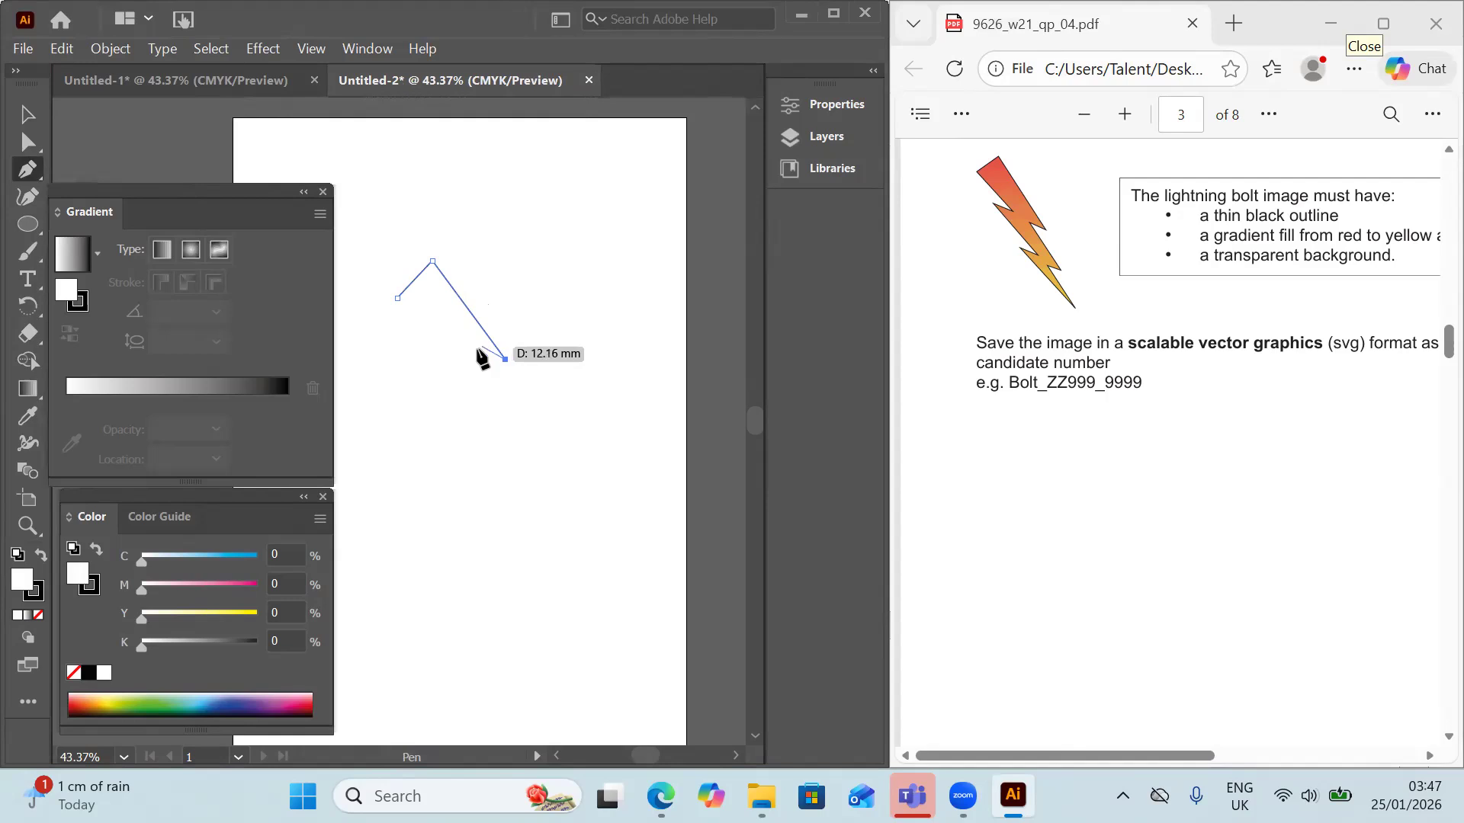
click(477, 349)
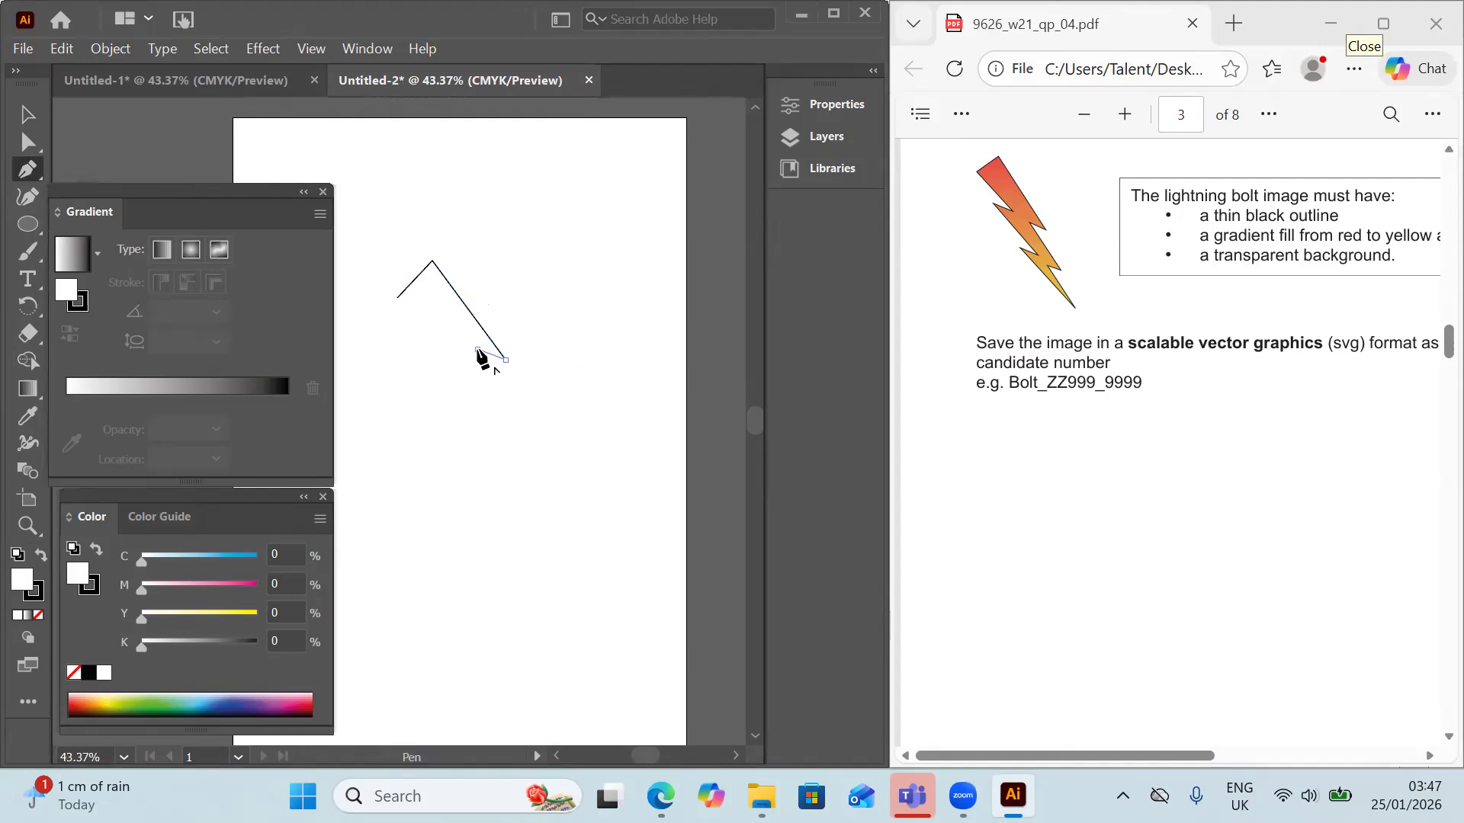
click(569, 428)
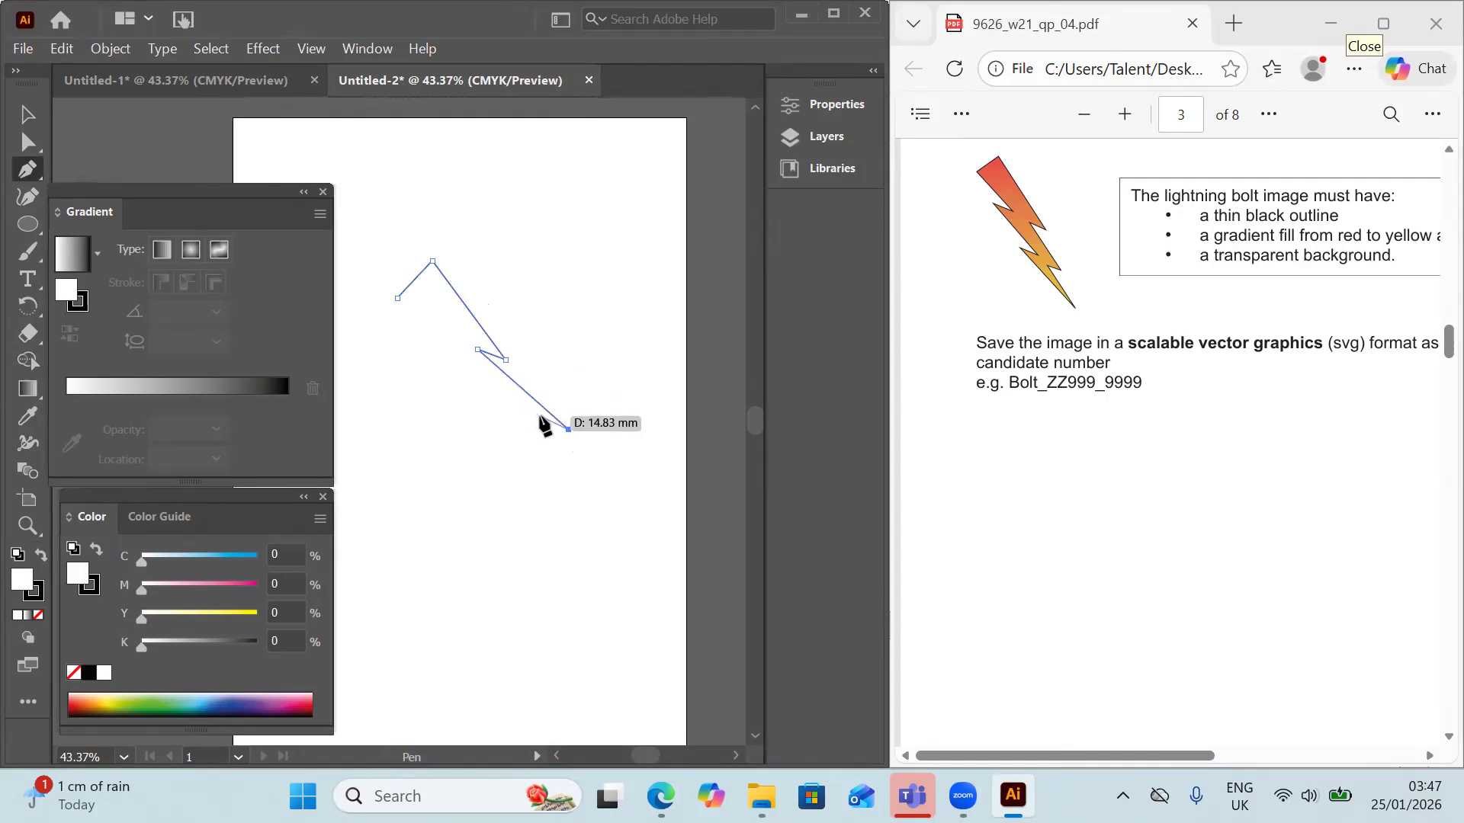
click(539, 416)
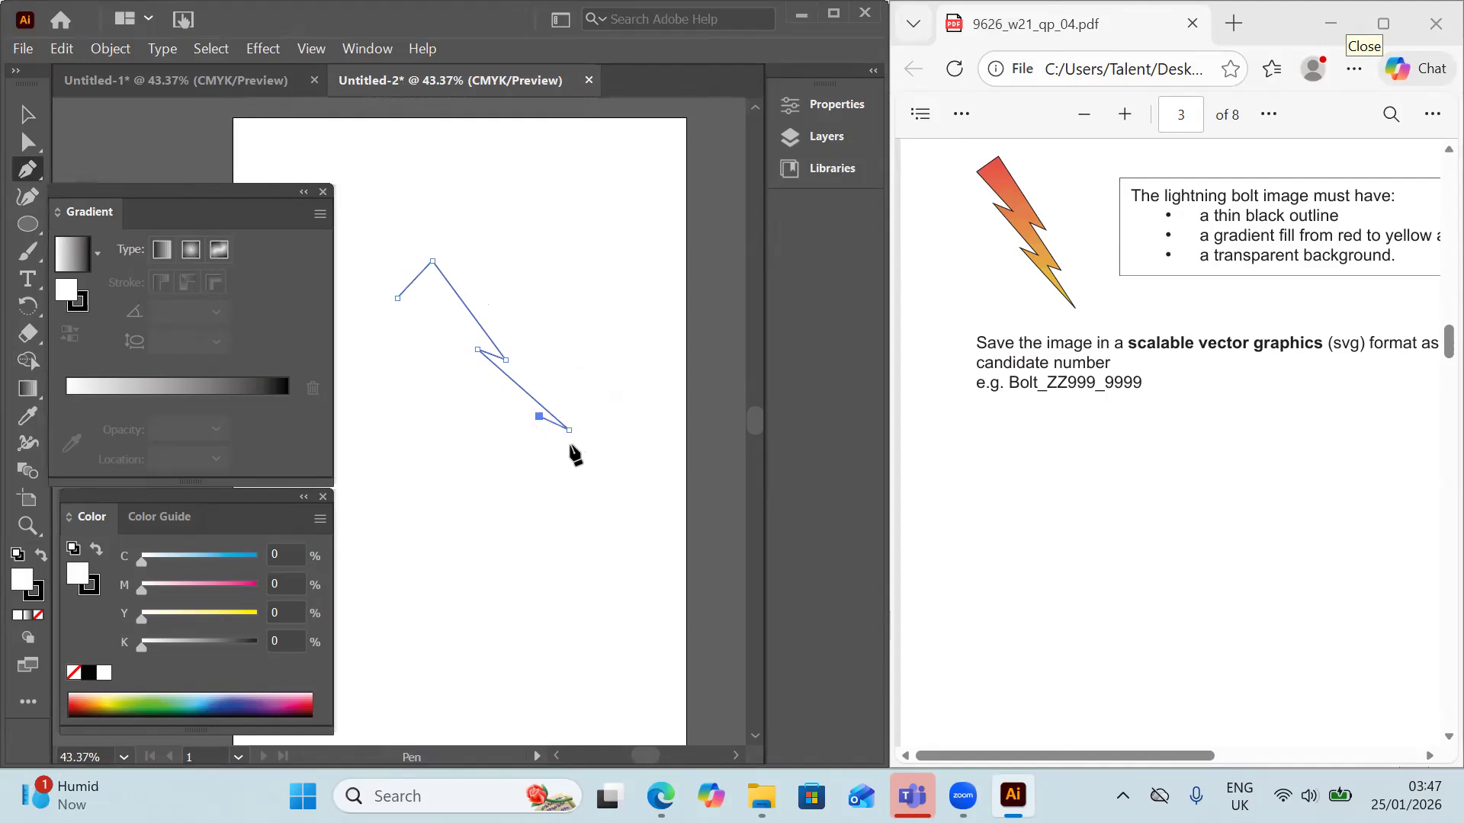
click(616, 501)
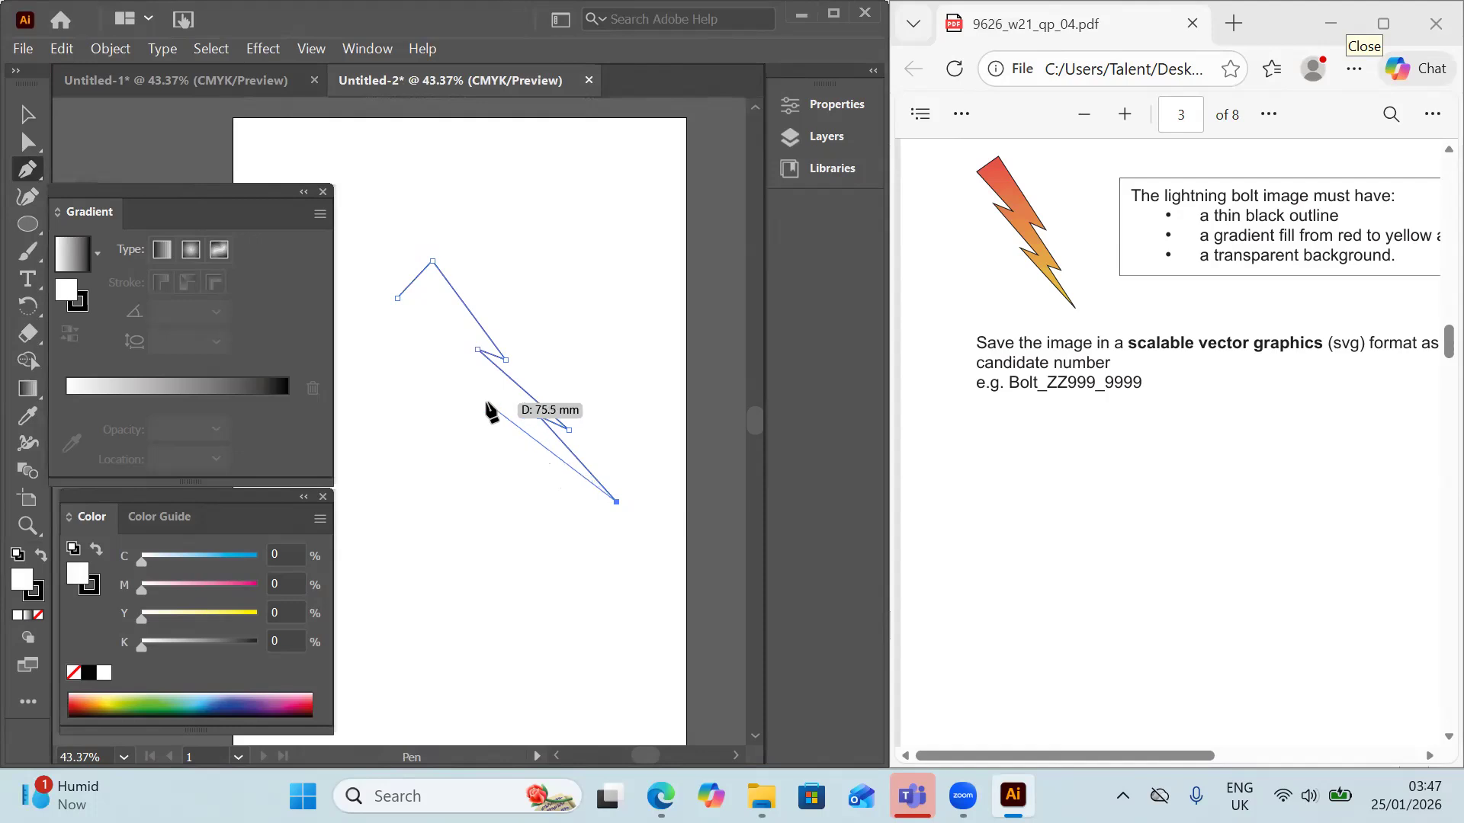
Step: Draw the bolt's zigzag left side with two notches from the pointed tip back up, closing the outline at its starting corner
click(486, 402)
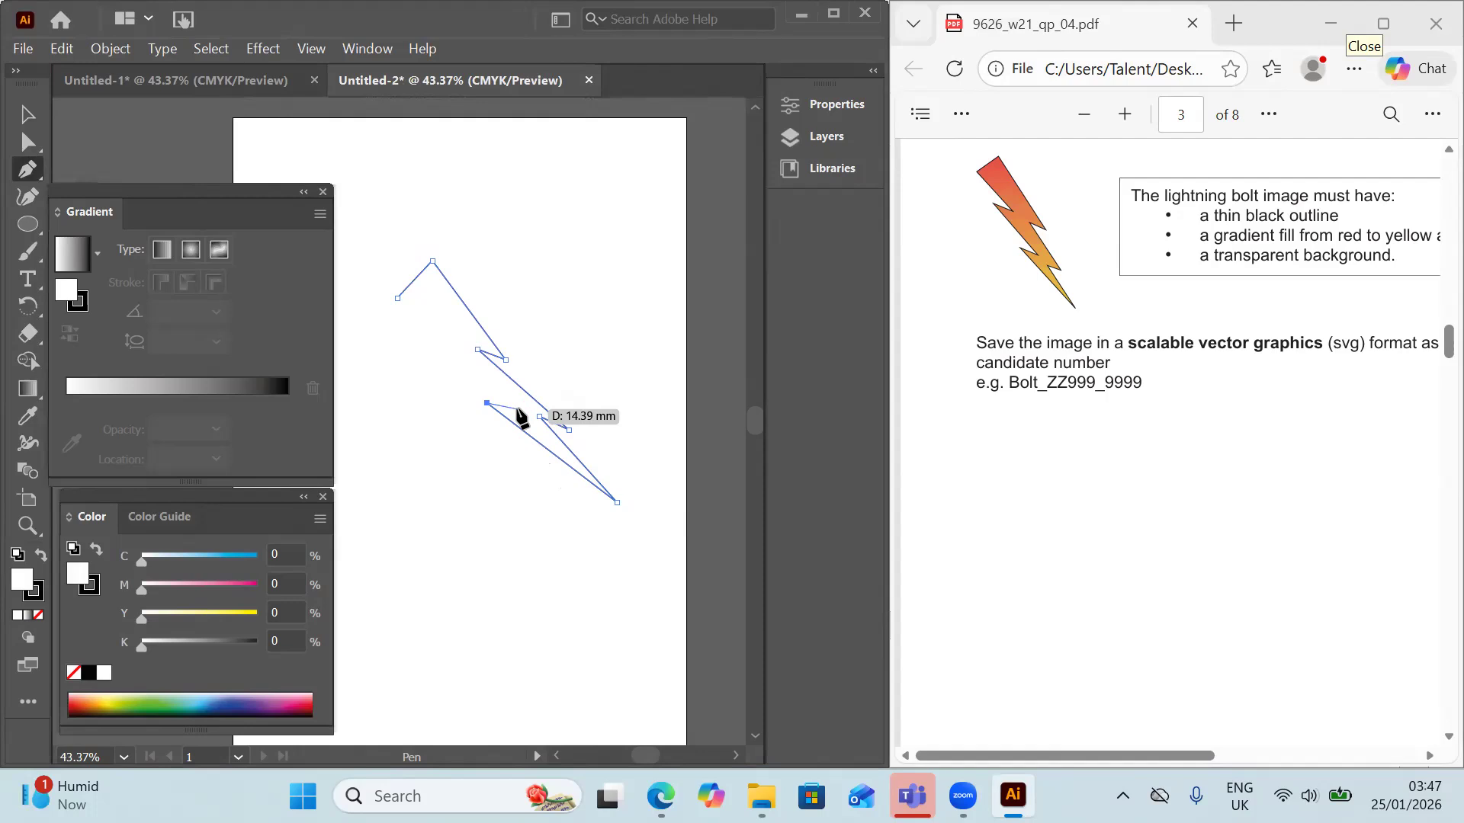
click(518, 408)
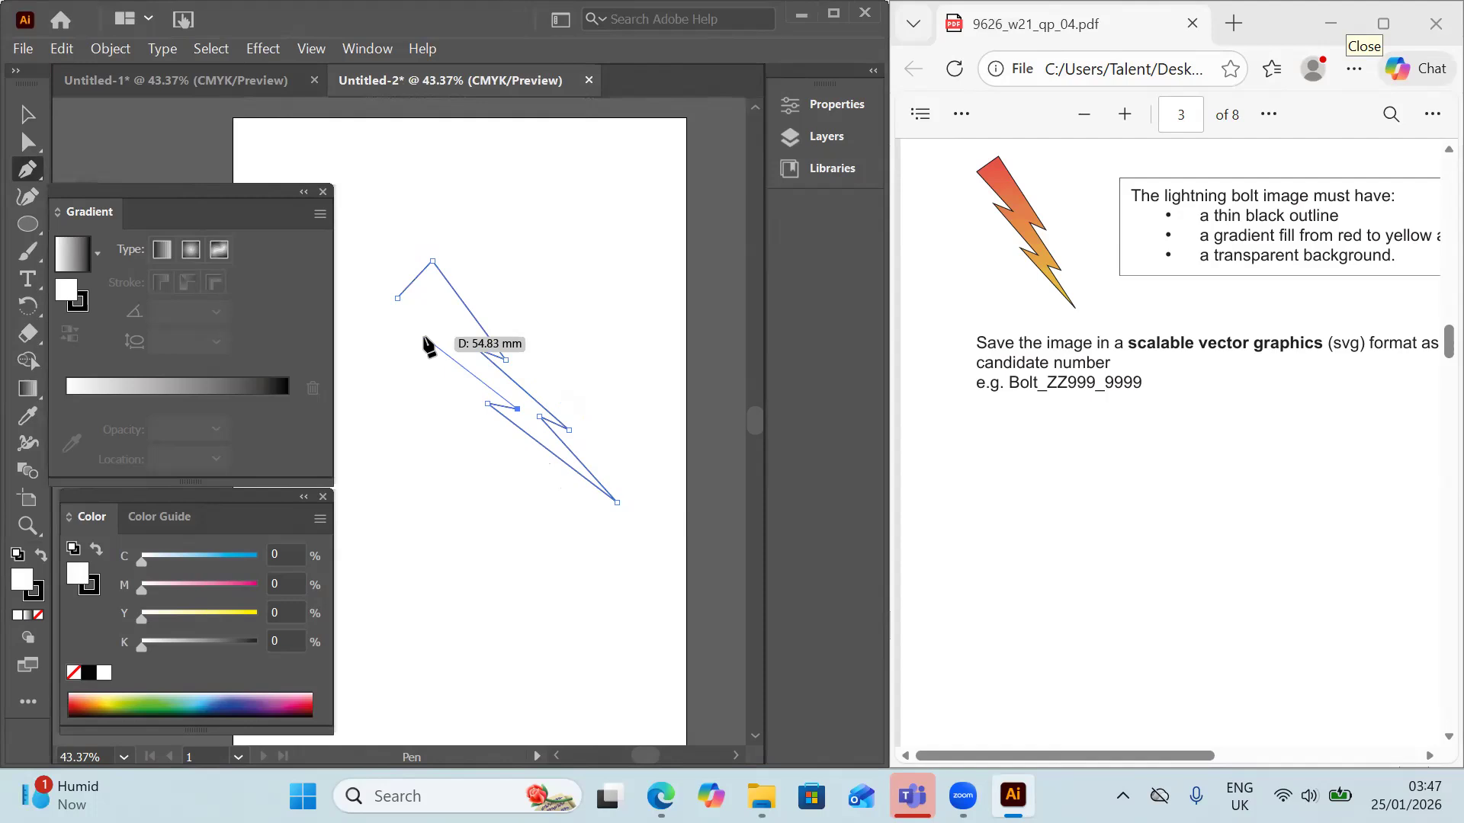
click(423, 336)
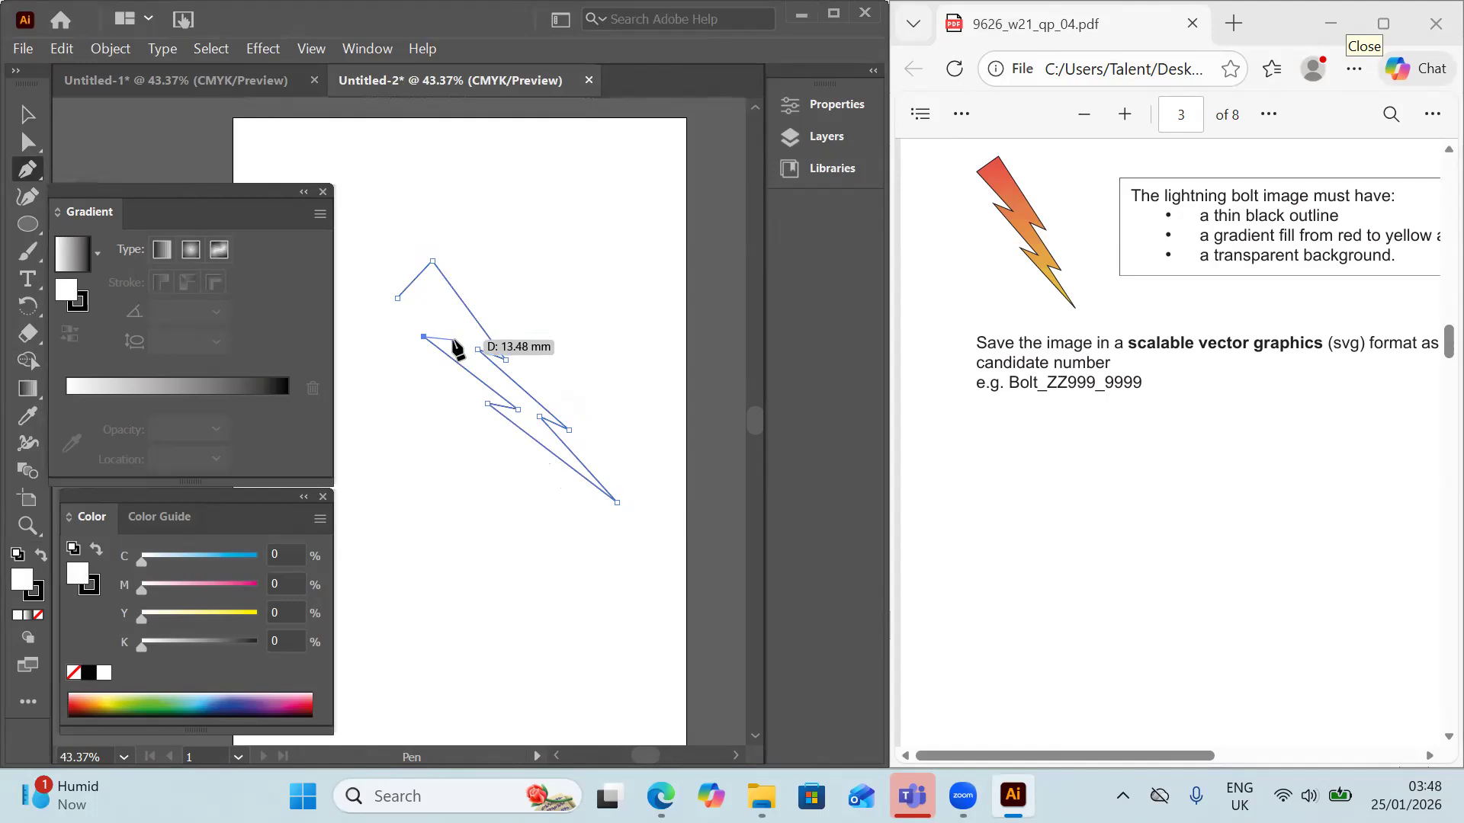
click(454, 342)
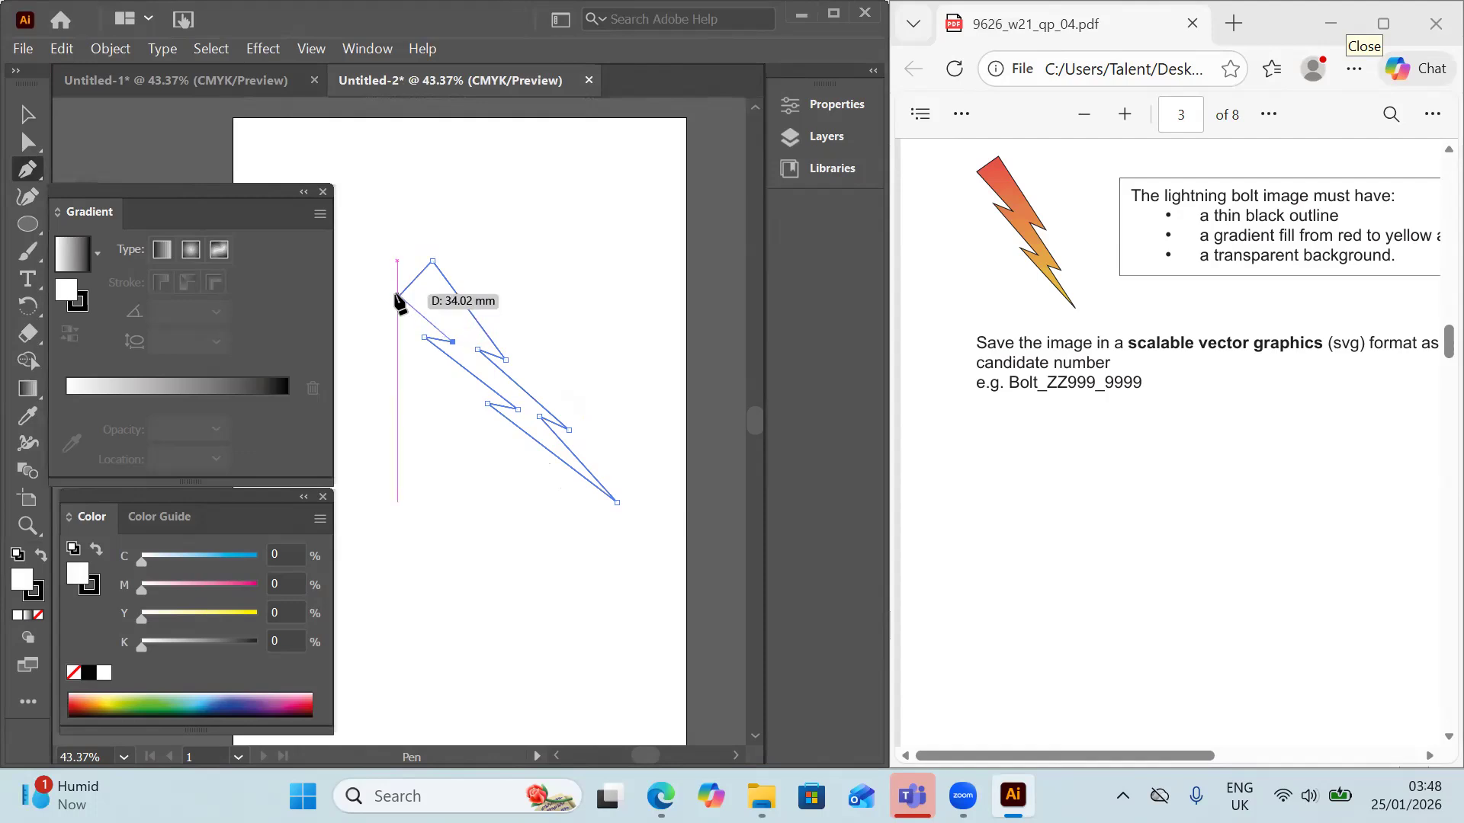
click(397, 294)
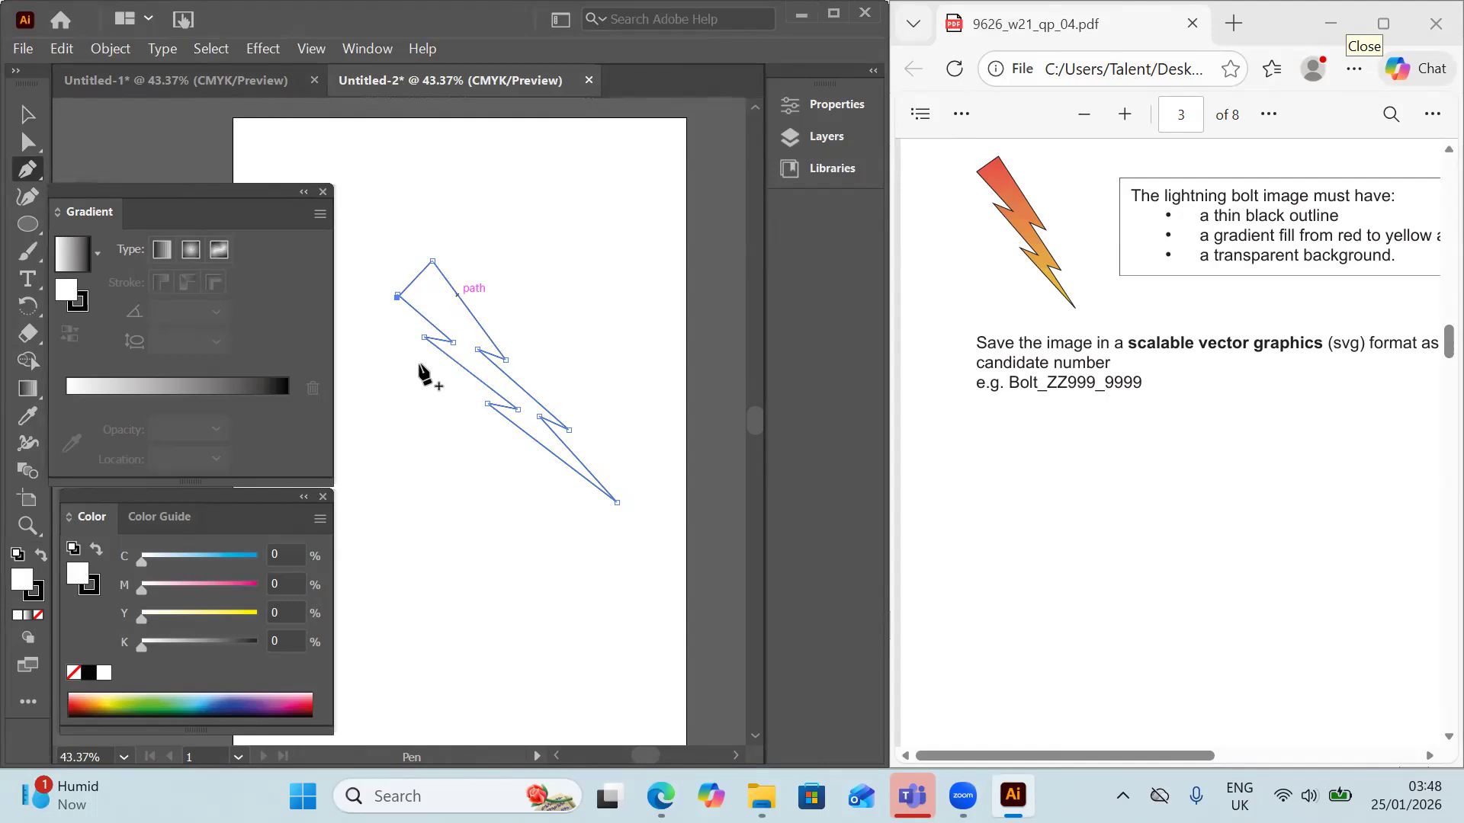
Step: Select the finished bolt, fill it with a linear gradient, and change the gradient's starting colour stop to 86% K grey
click(27, 115)
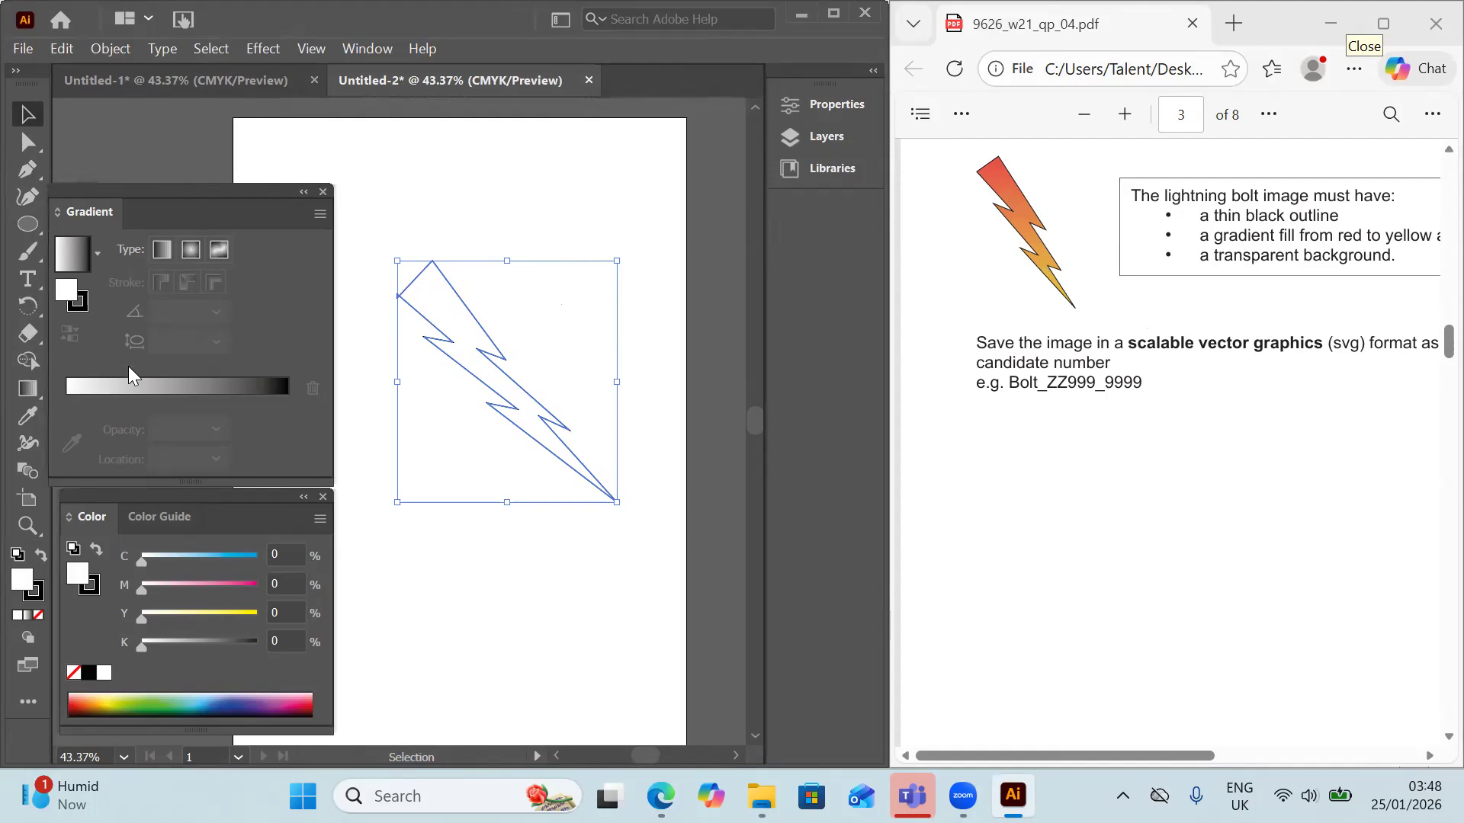
click(162, 250)
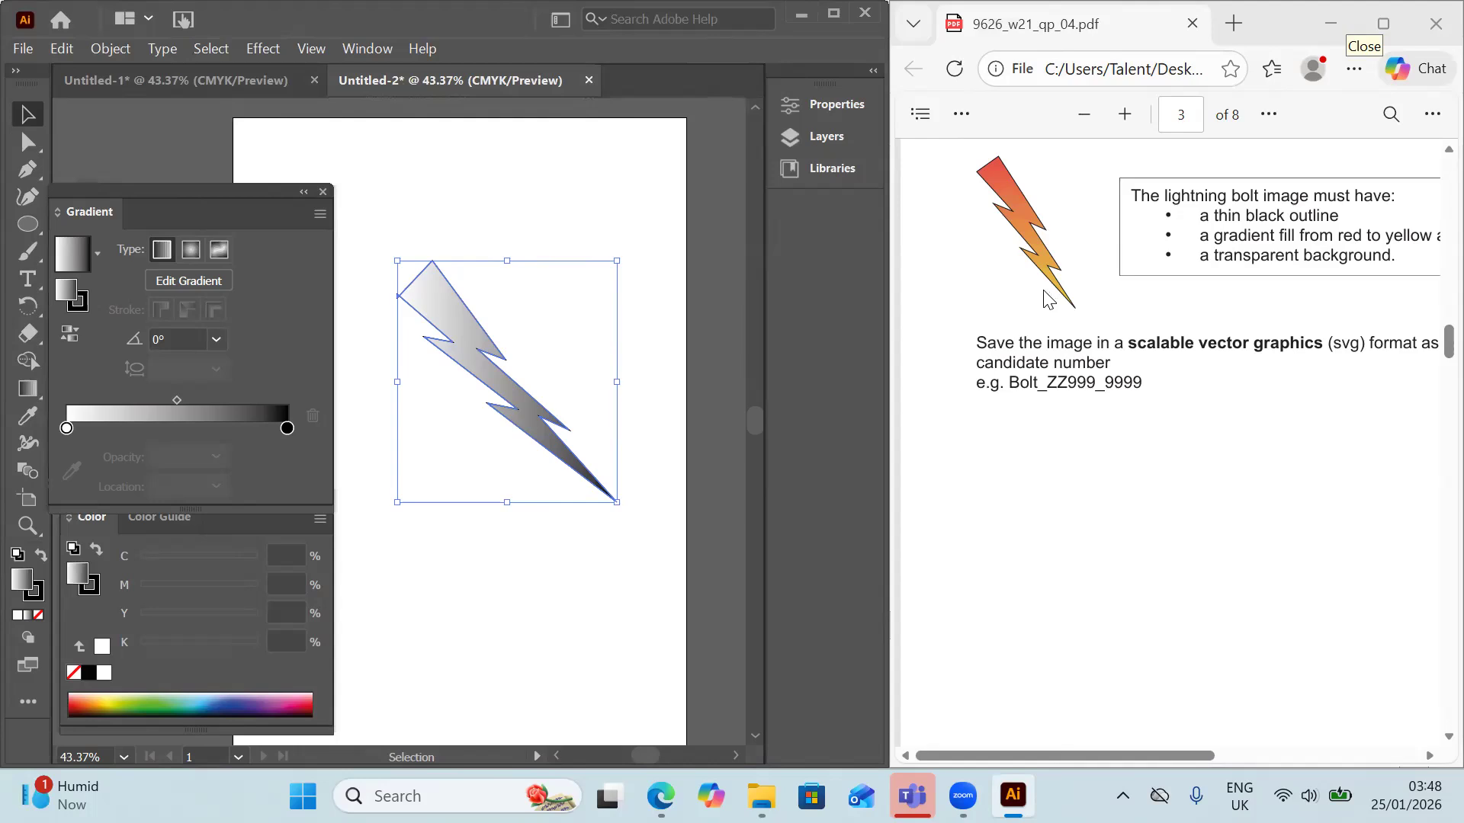
click(67, 428)
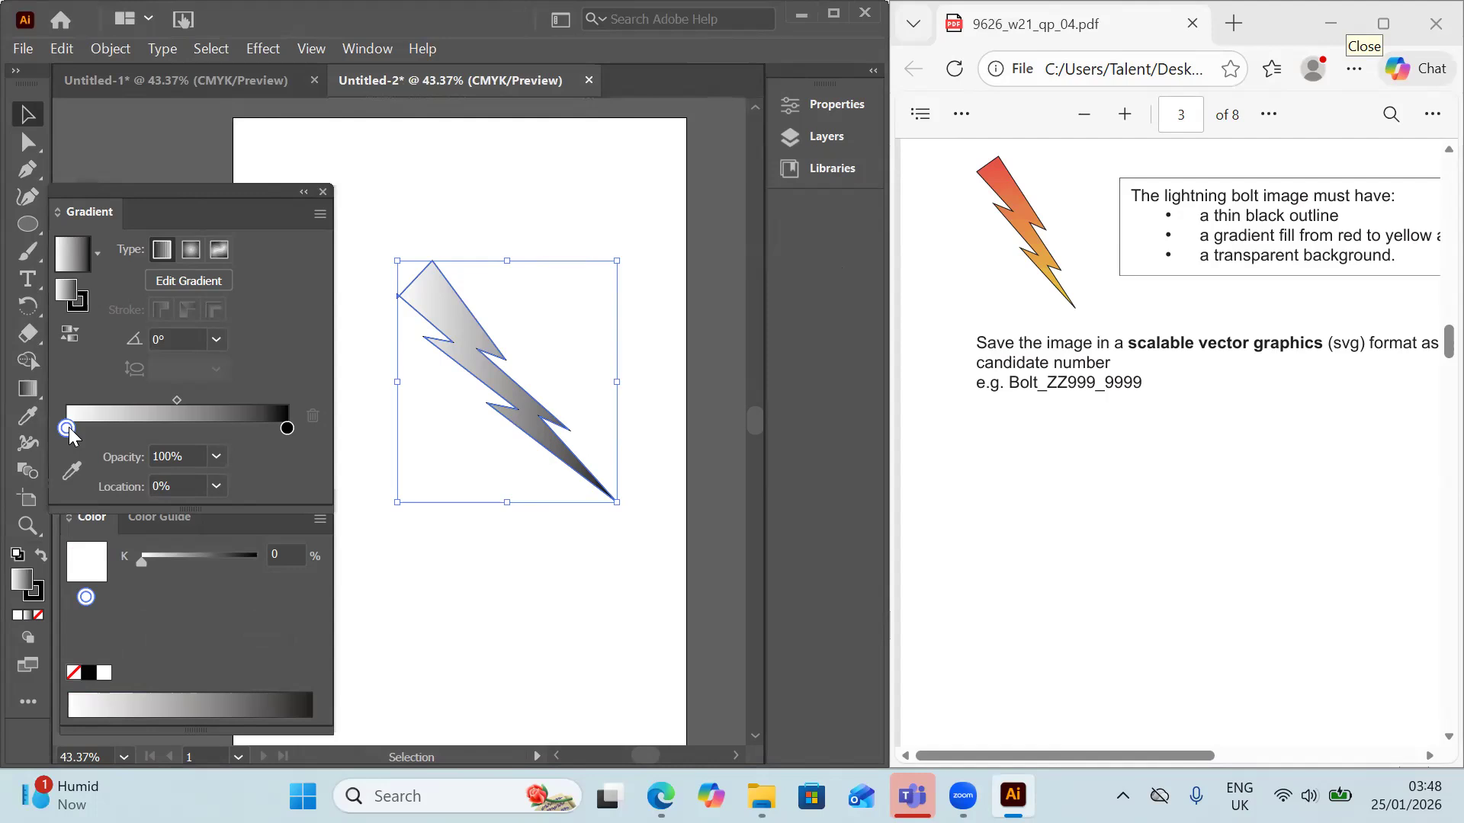
click(230, 521)
Step: Close the floating Gradient and Color panels, reopen only the Gradient panel, and maximize the Illustrator window
click(321, 191)
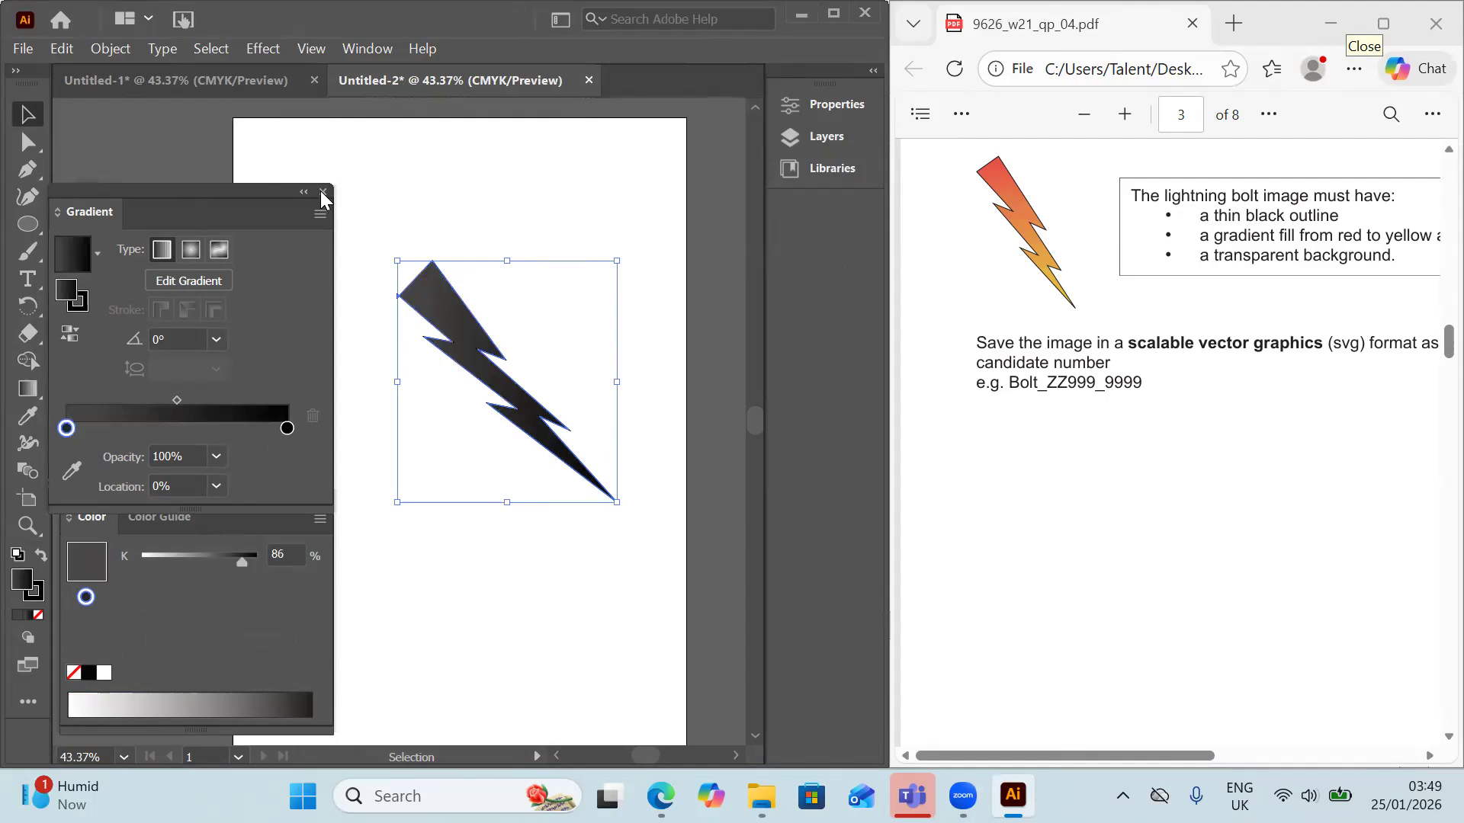
click(322, 192)
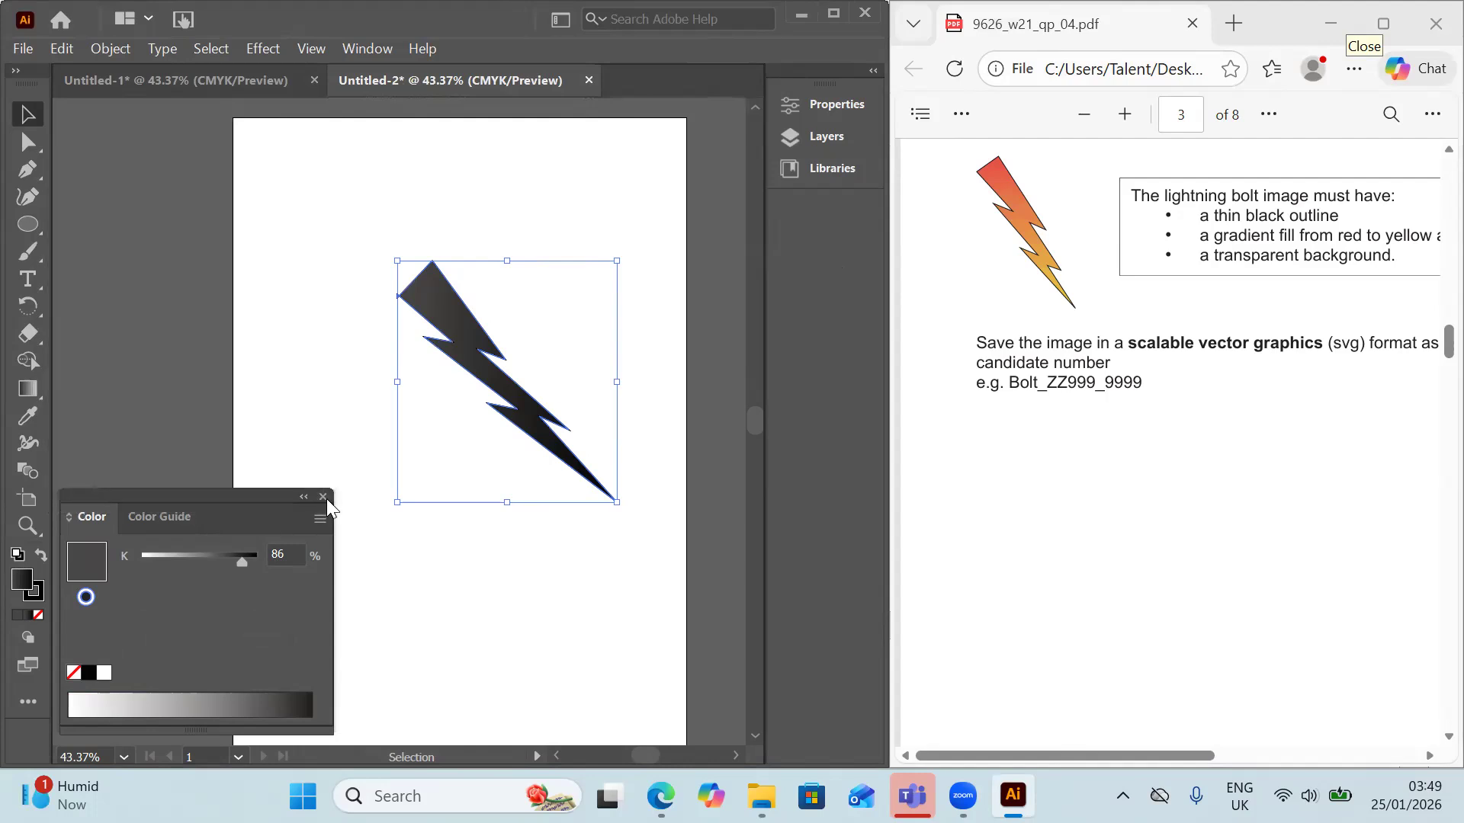
double_click(326, 499)
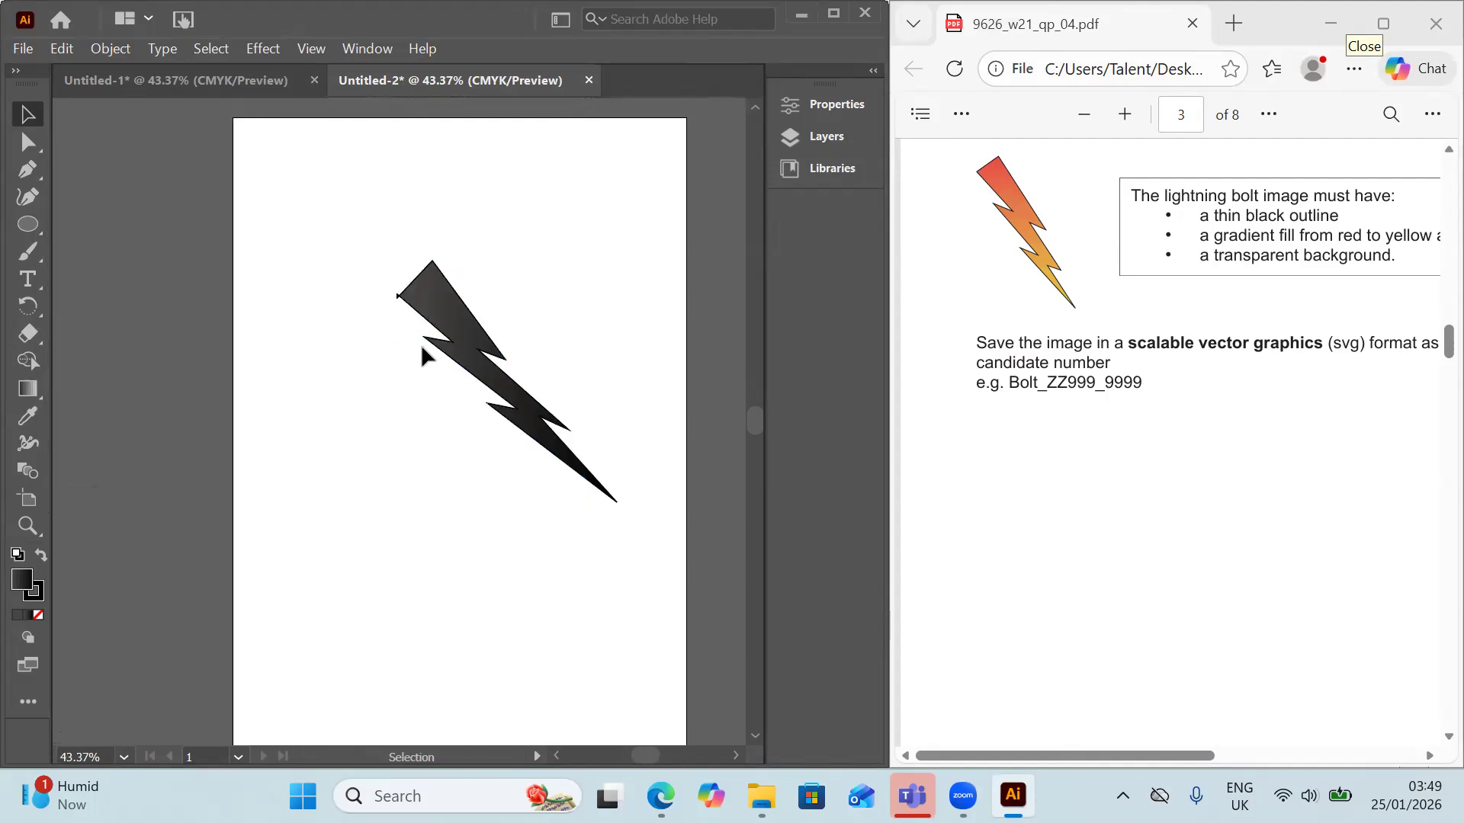
click(28, 616)
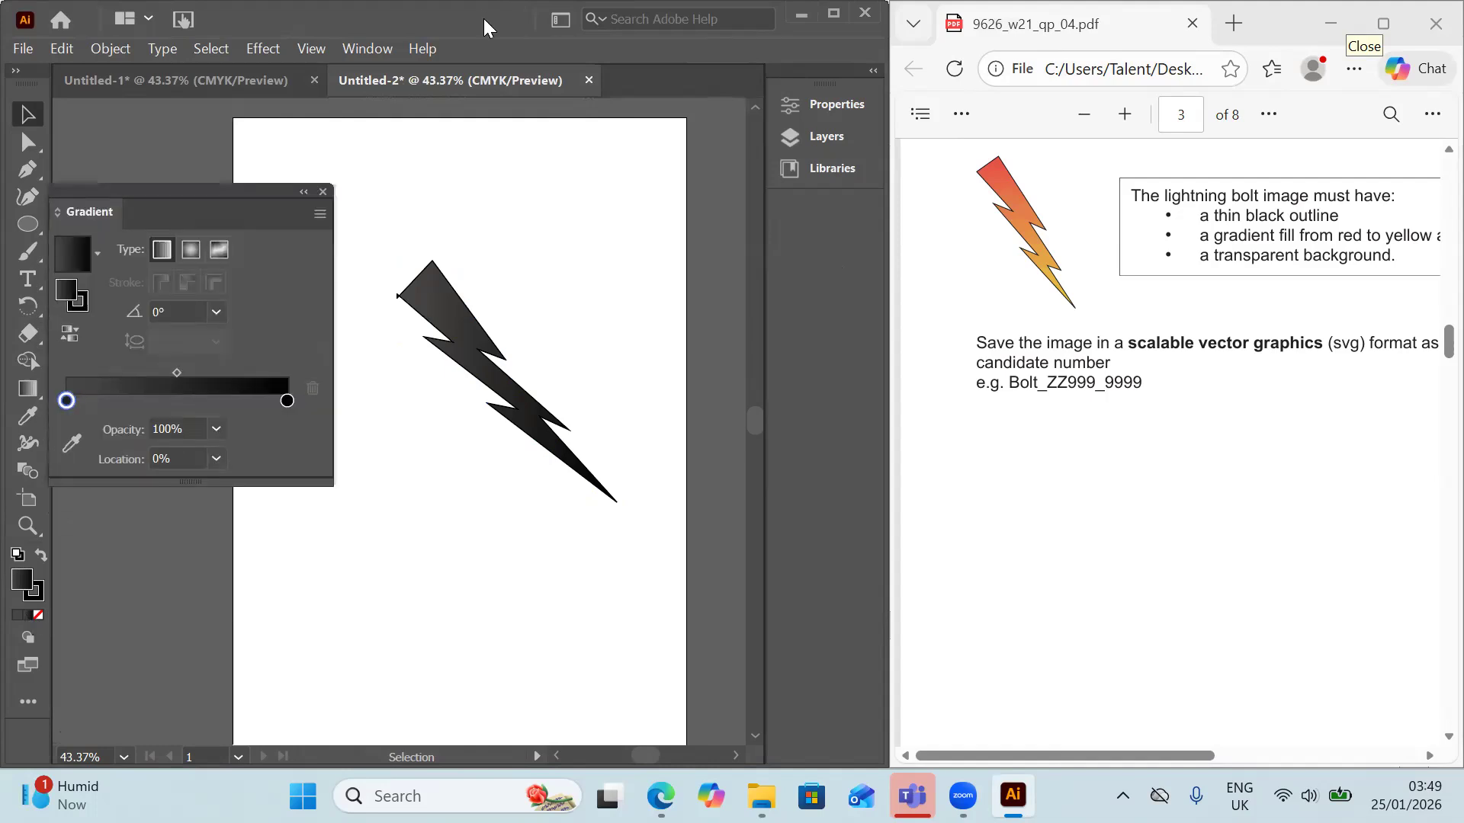
drag(834, 15, 860, 67)
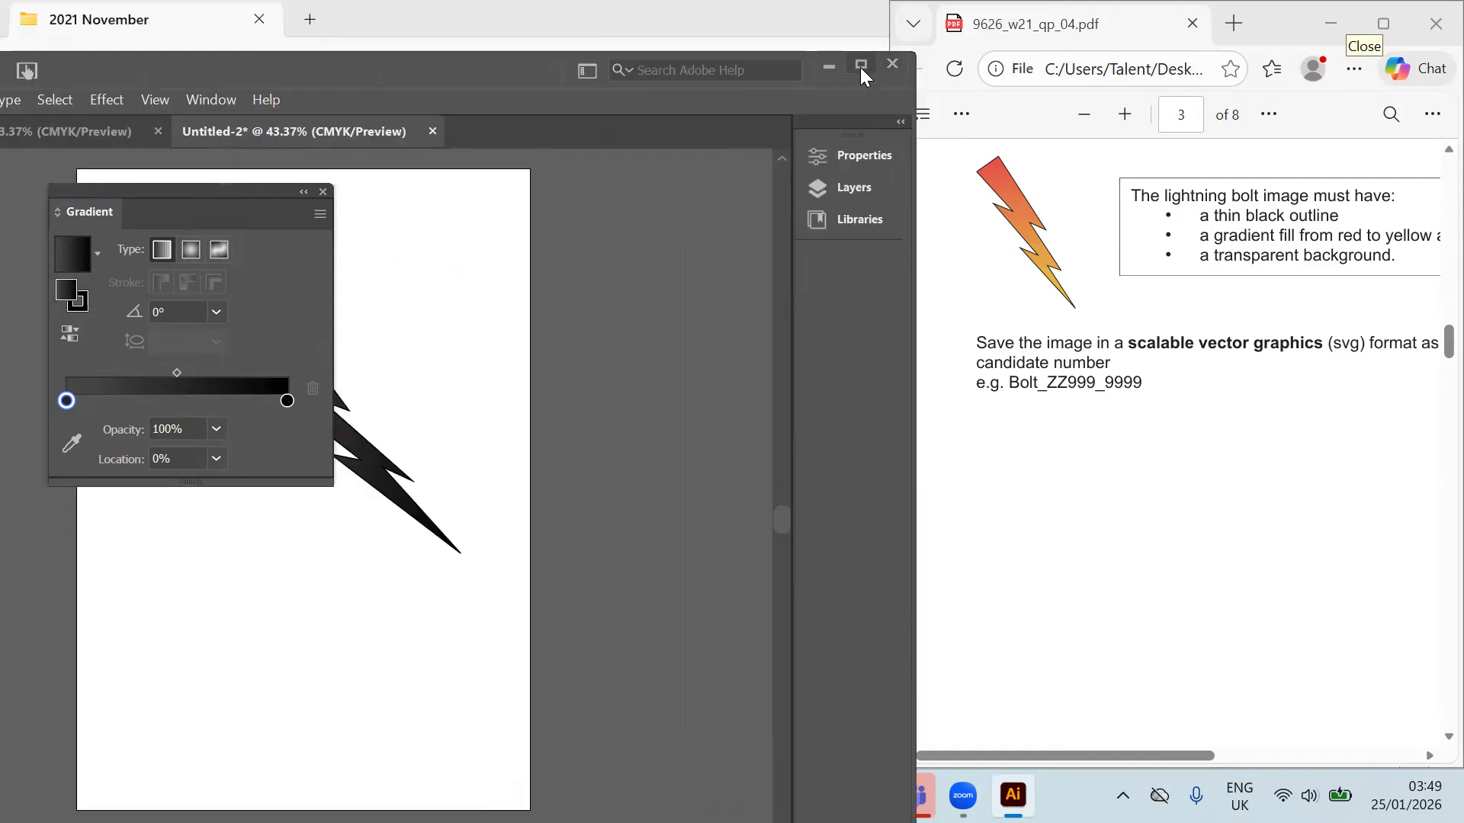
click(860, 67)
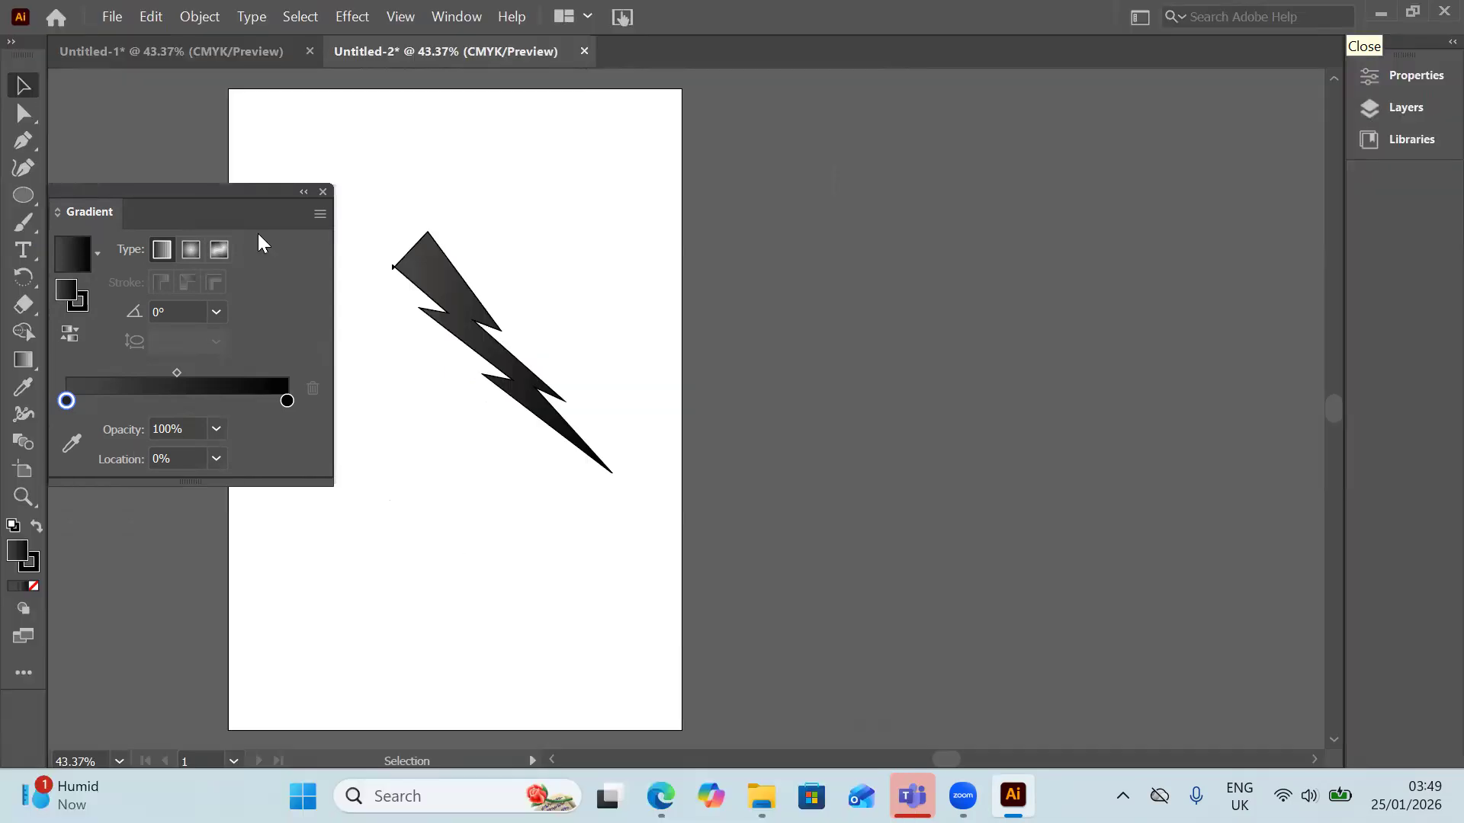
Step: Try to recolour the gradient from CMYK Red to yellow using the swatches, without the bolt selected
double_click(66, 402)
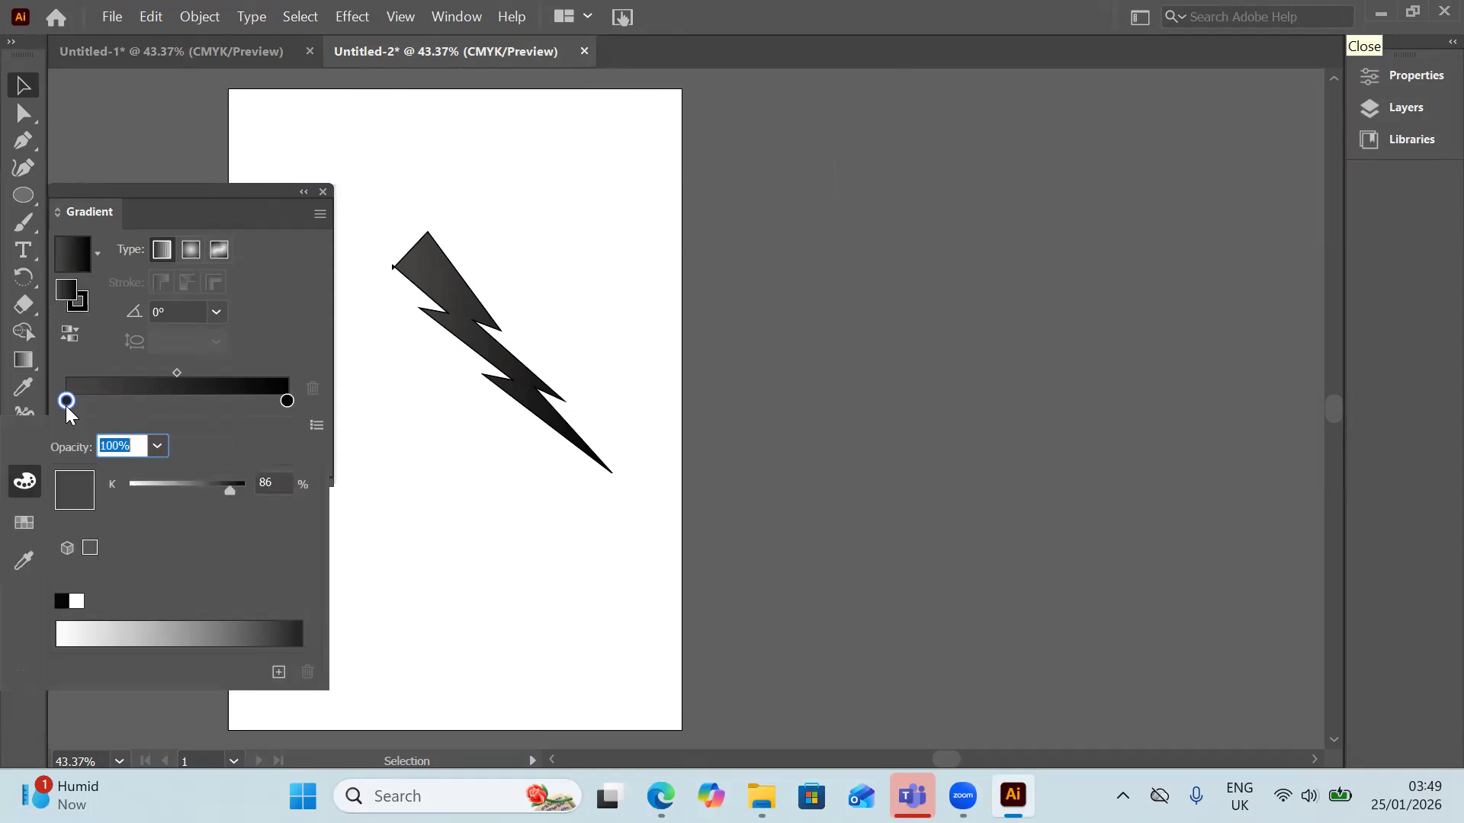
click(32, 522)
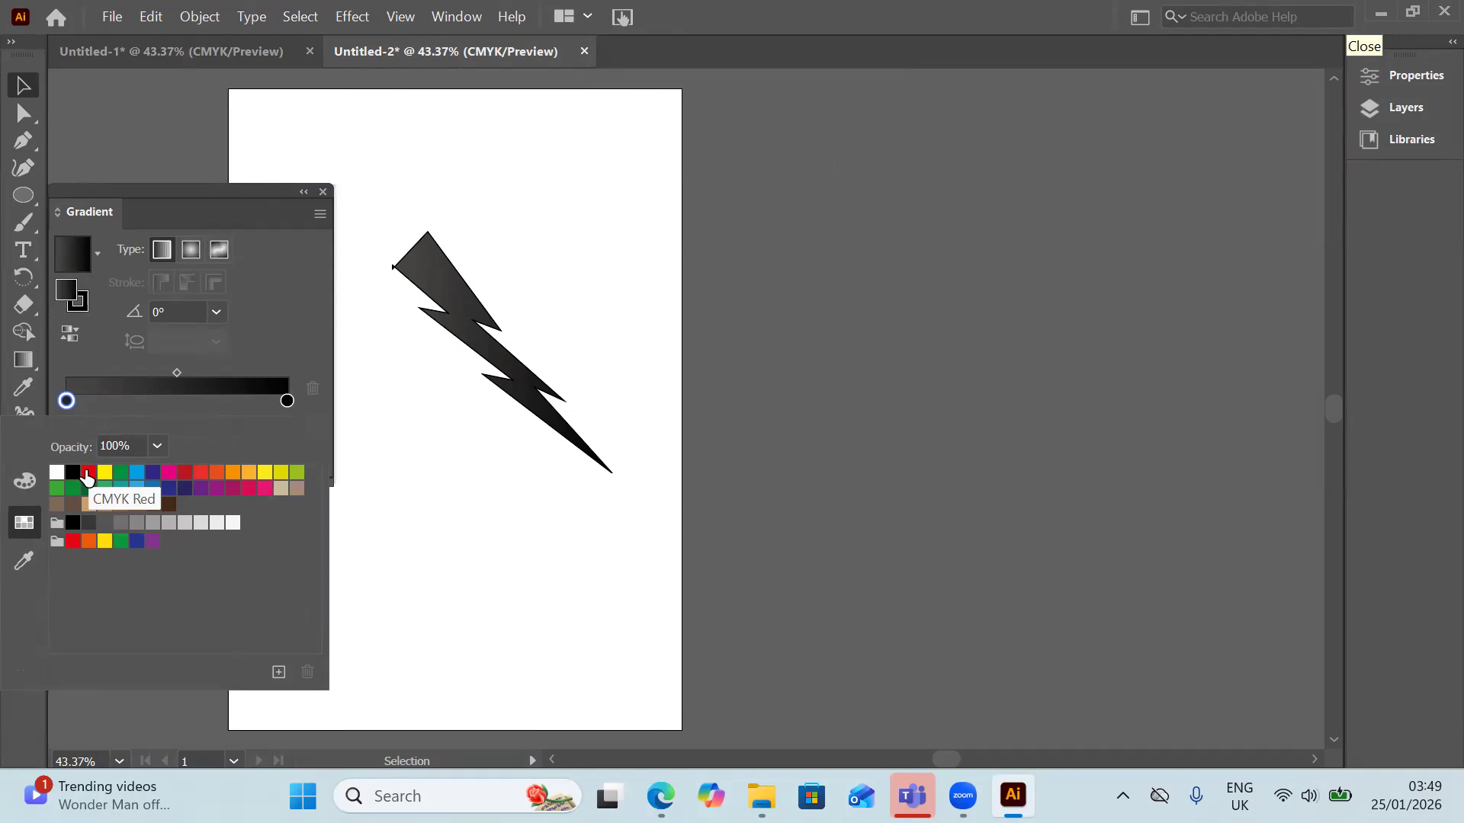
click(87, 474)
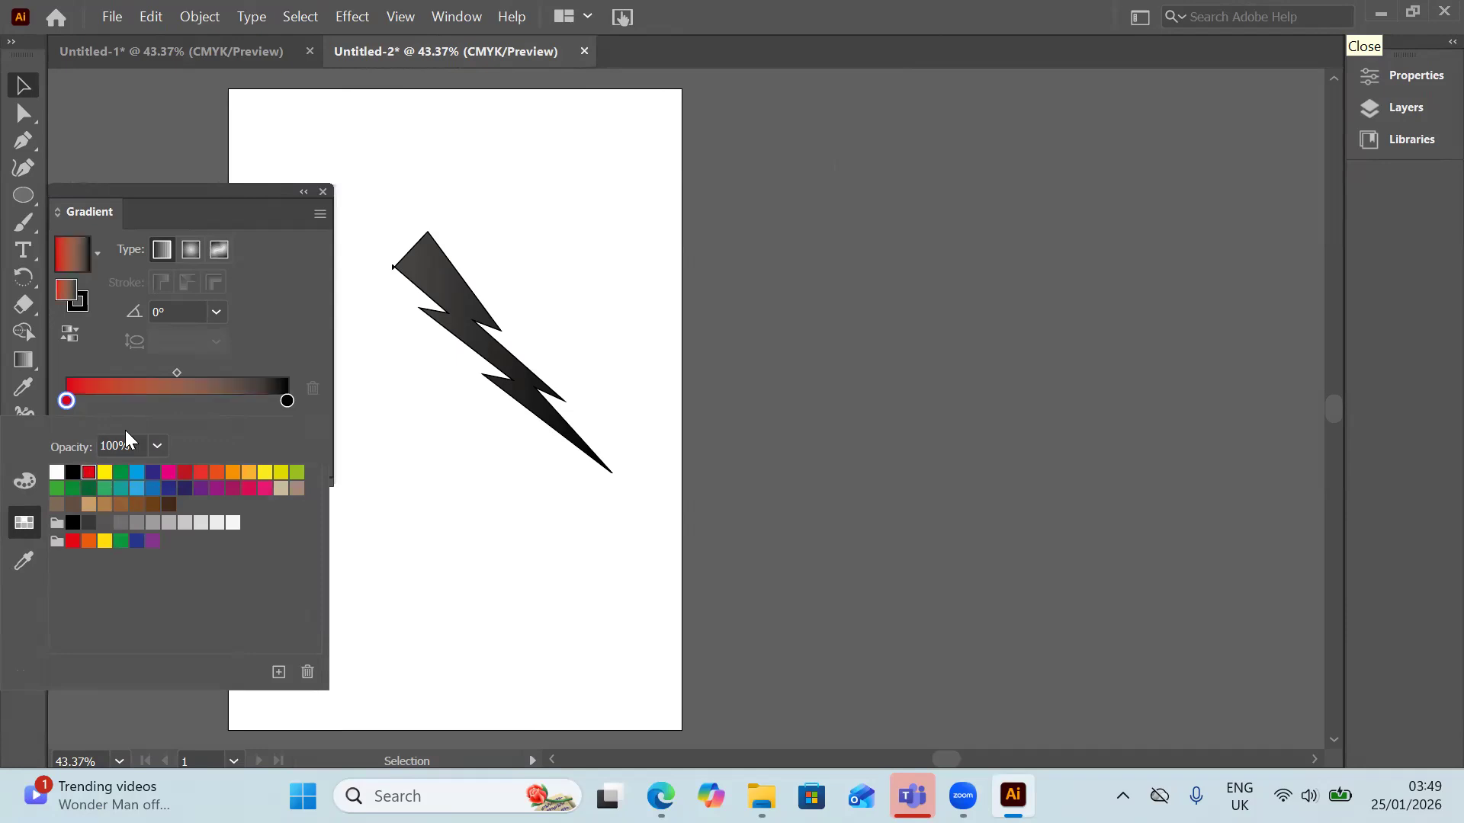
click(291, 403)
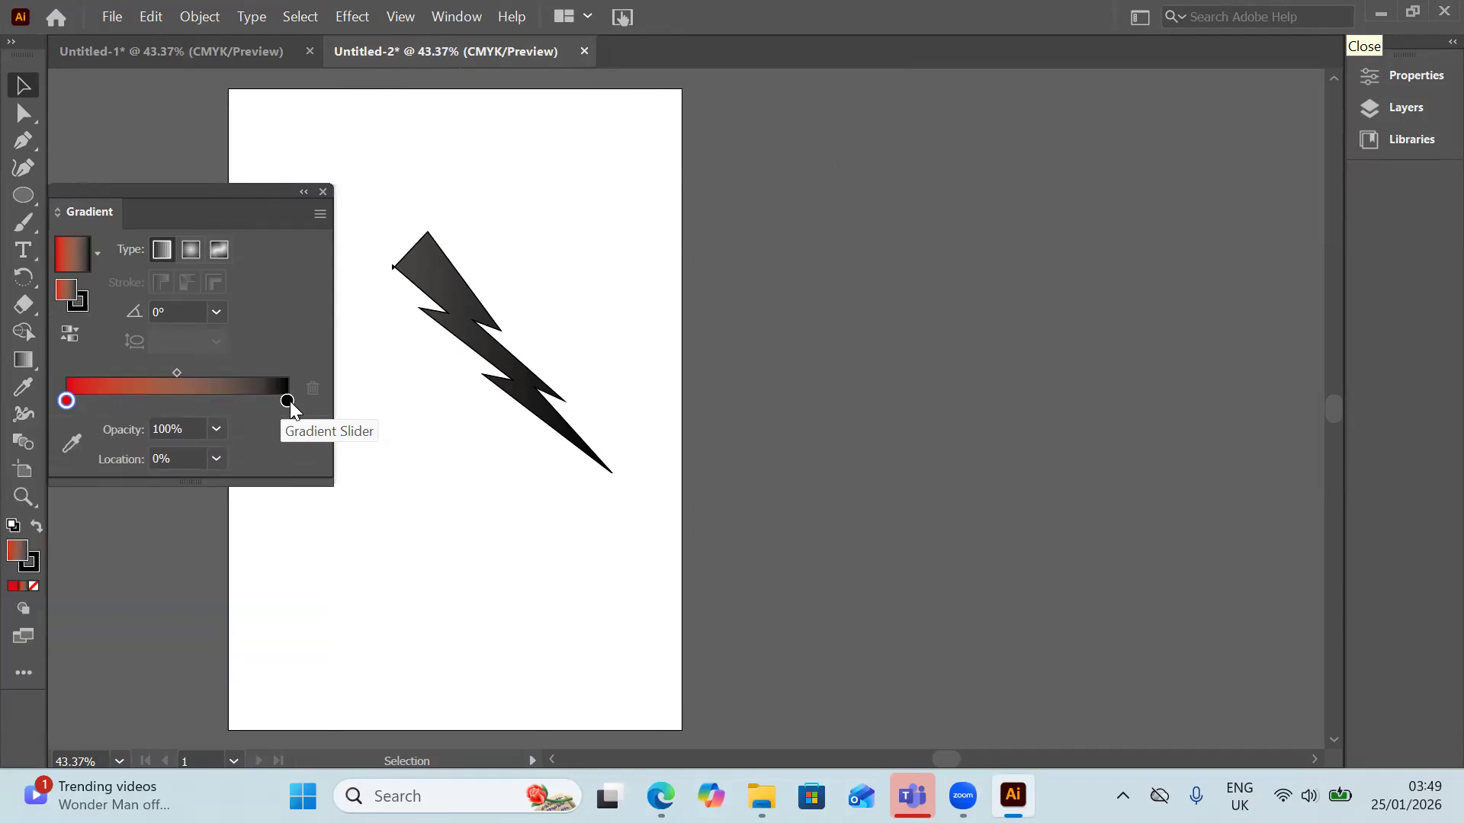
click(290, 404)
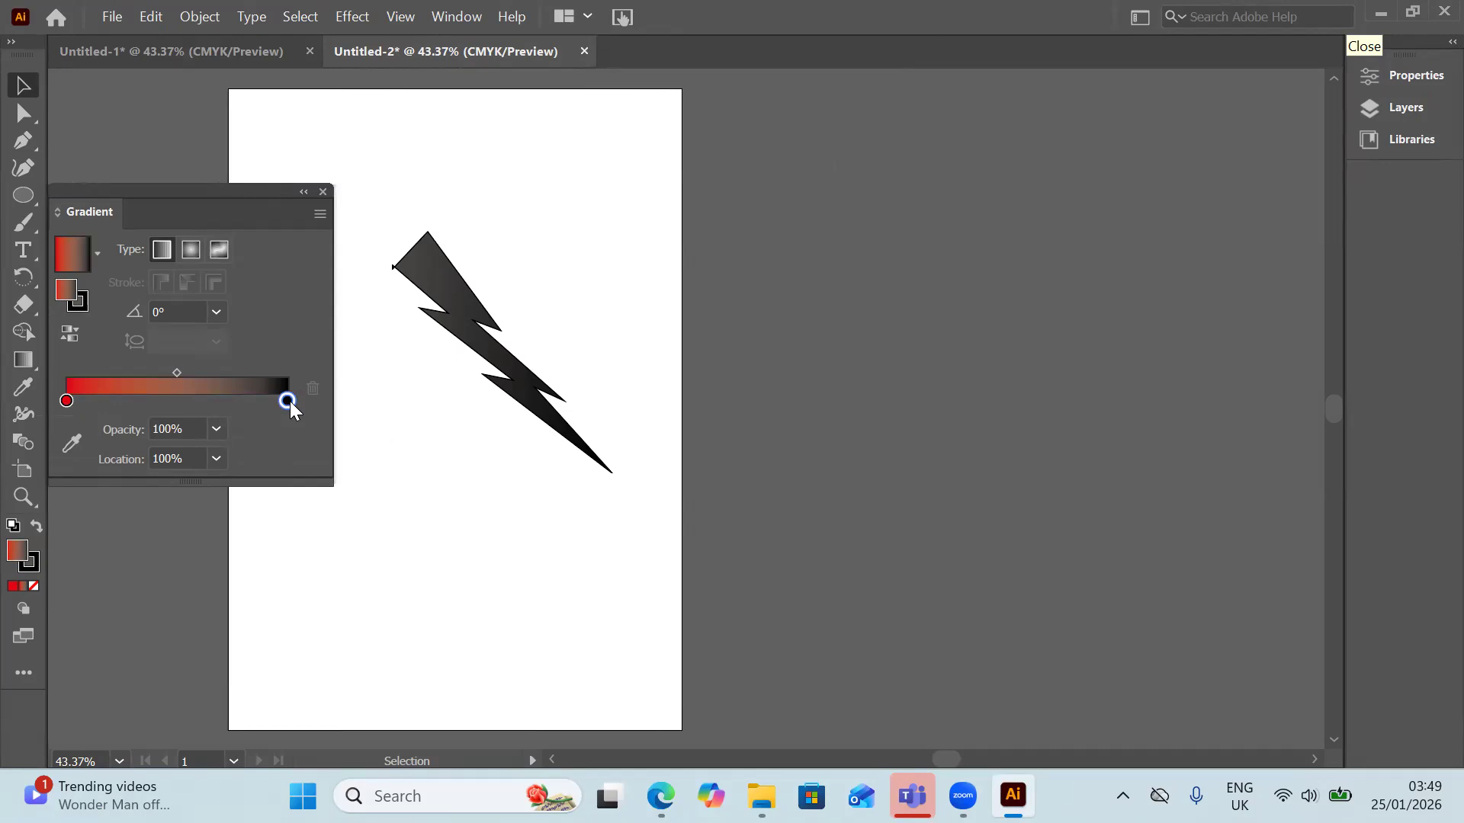
double_click(288, 402)
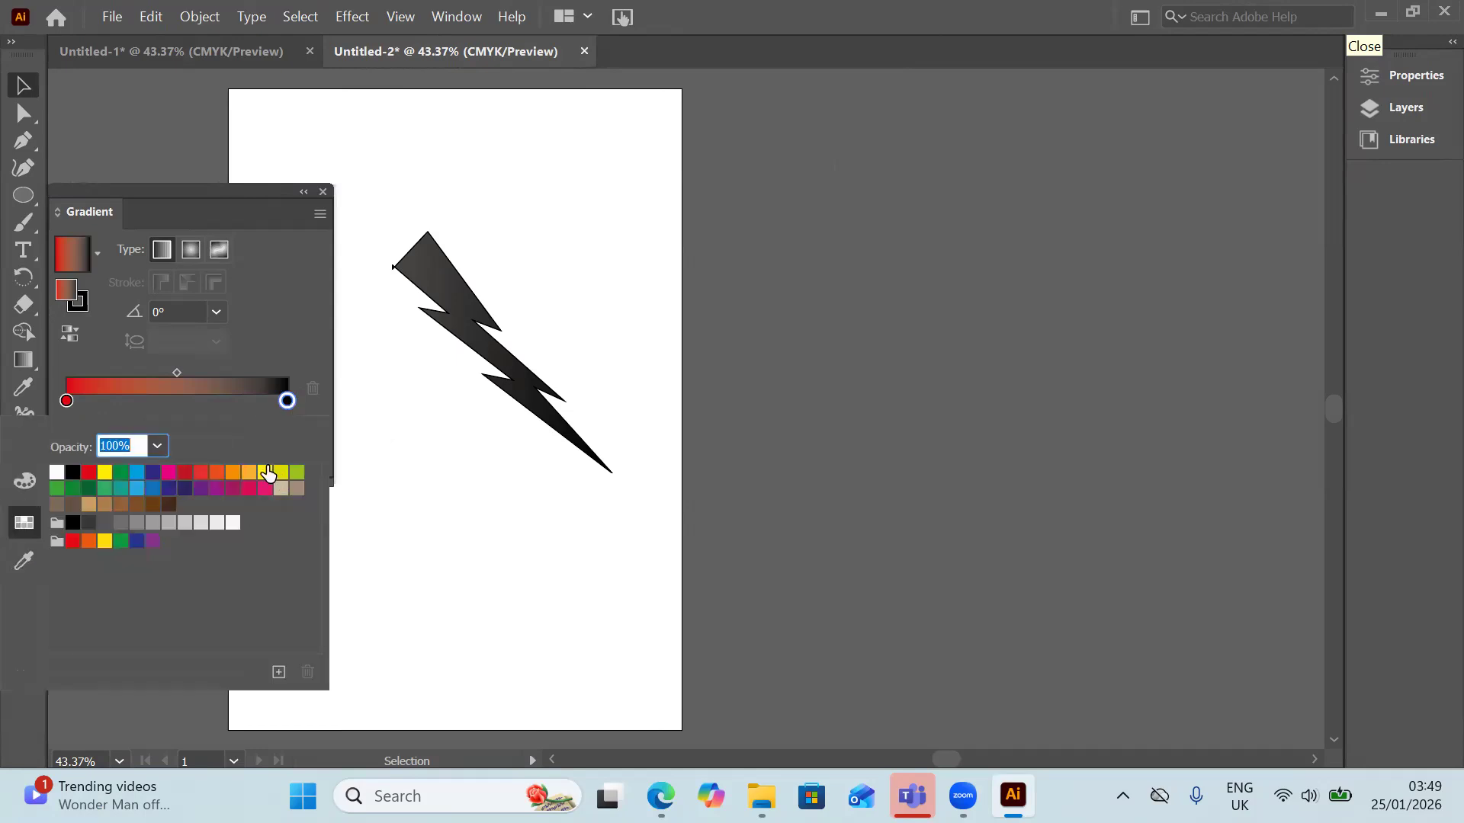
click(265, 475)
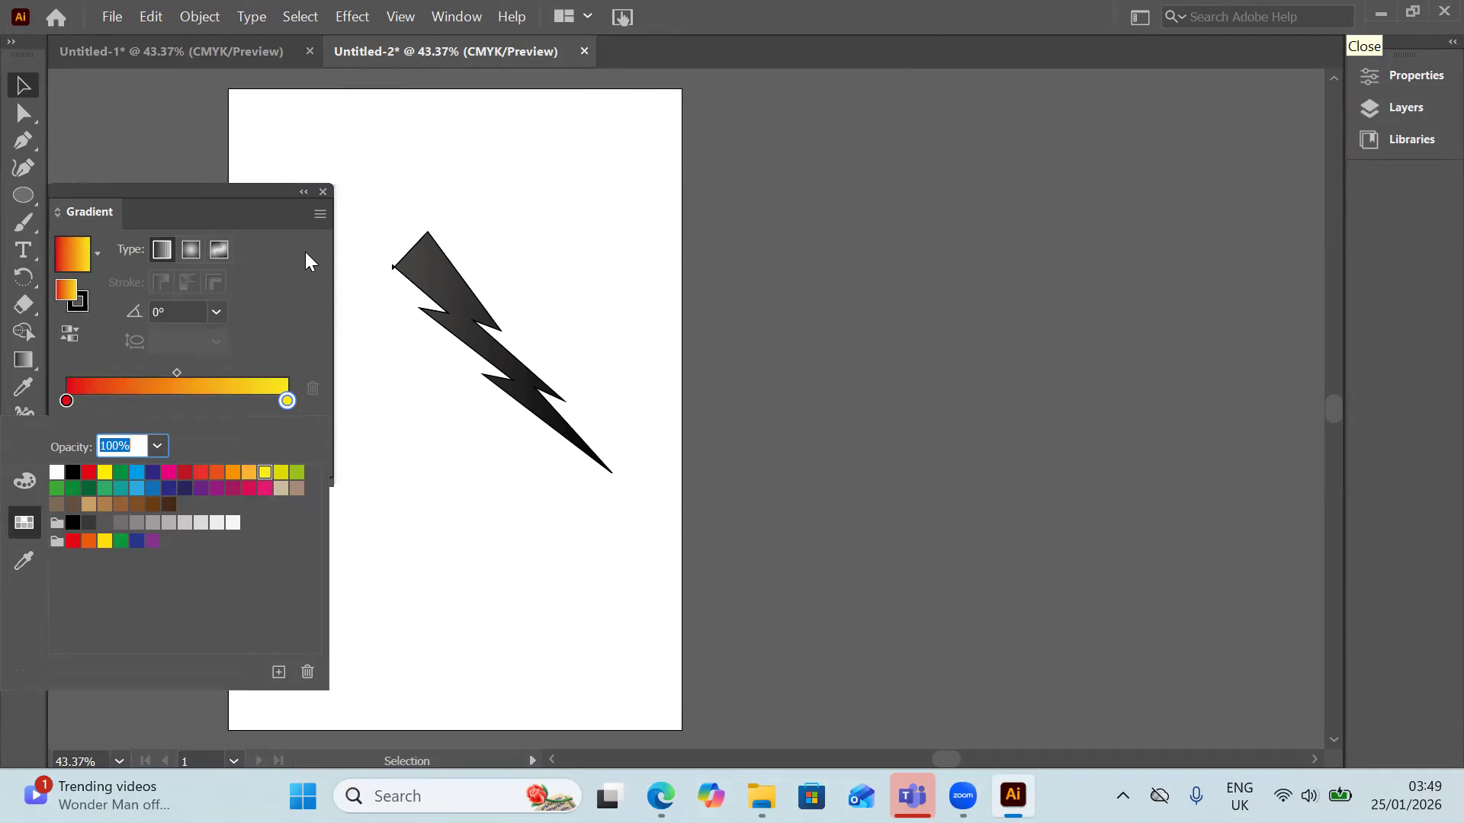
click(381, 434)
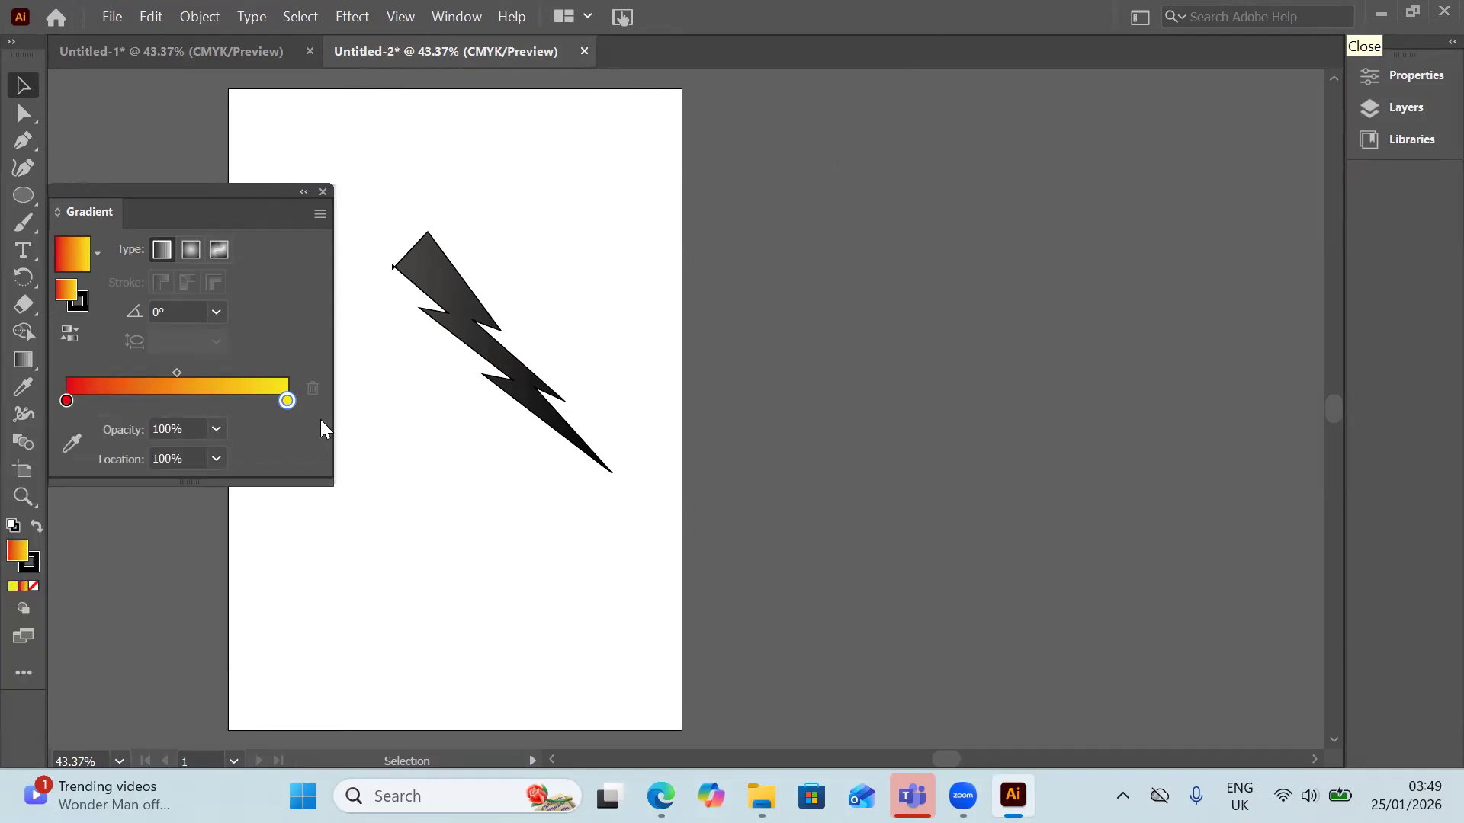
Step: Recolour the bolt's own gradient with CMYK Red at the start and yellow at the end, close the Gradient panel and deselect the bolt
click(447, 308)
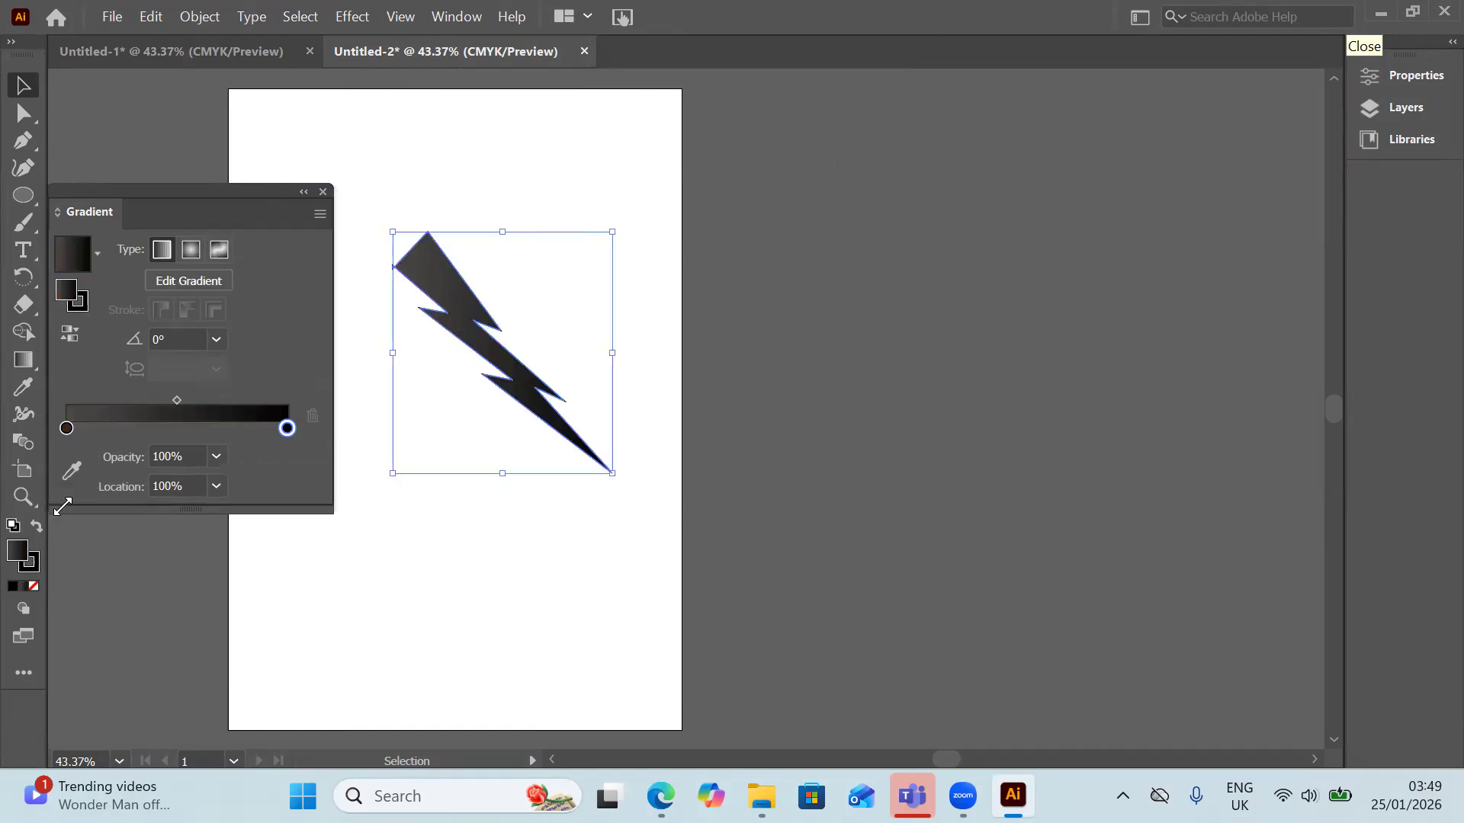
click(66, 428)
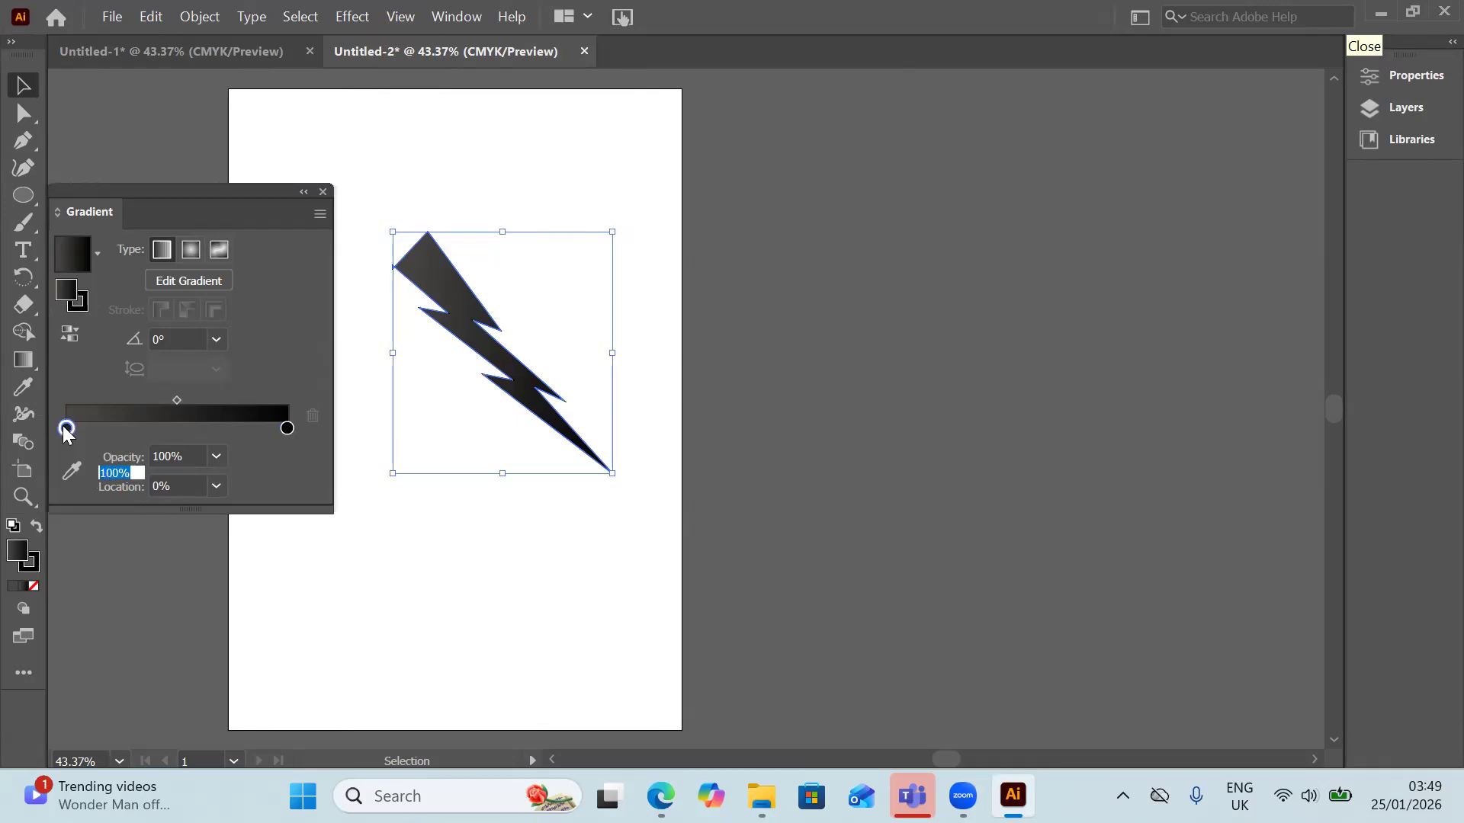
click(89, 505)
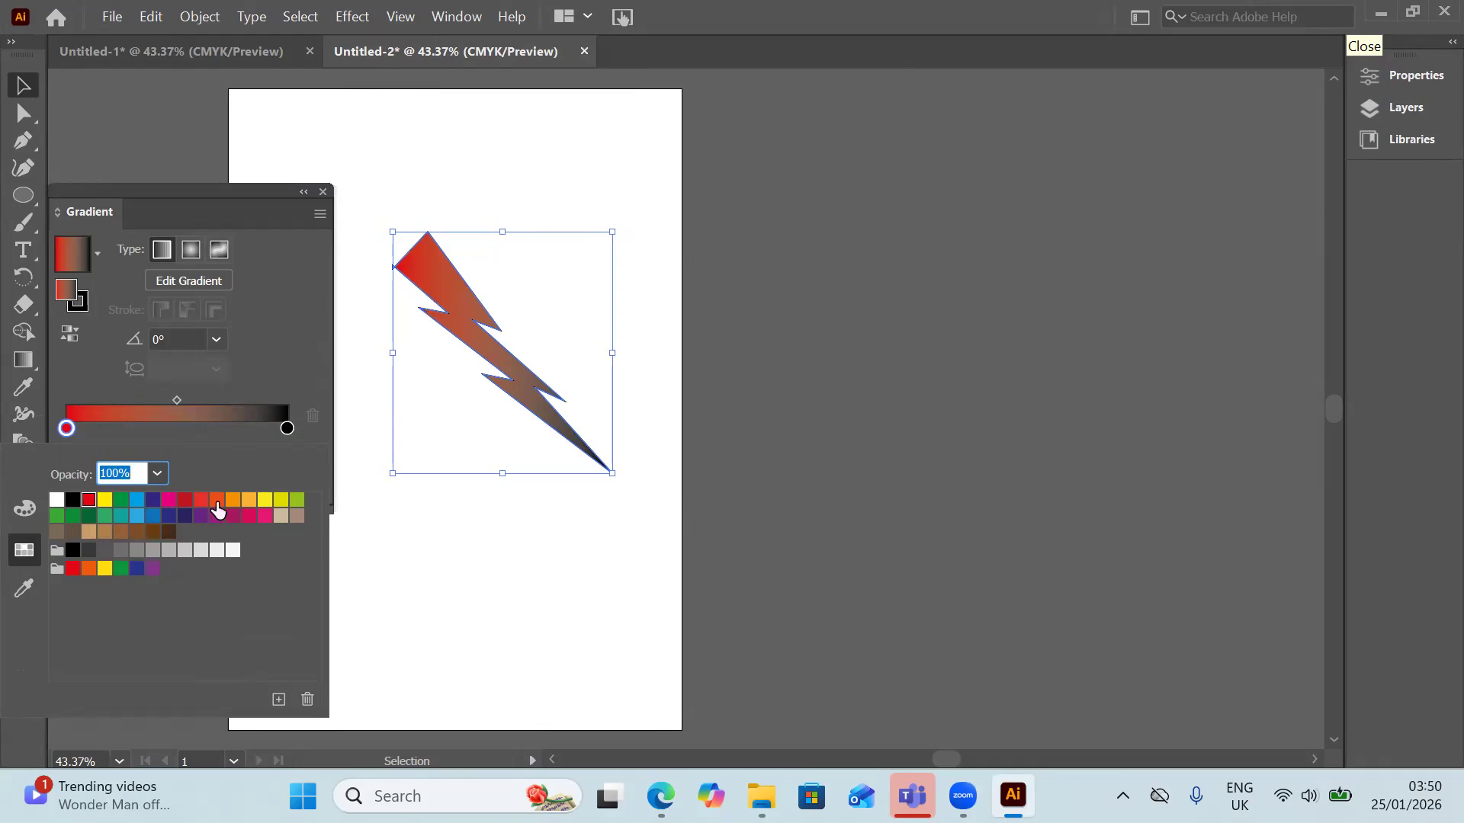
click(288, 428)
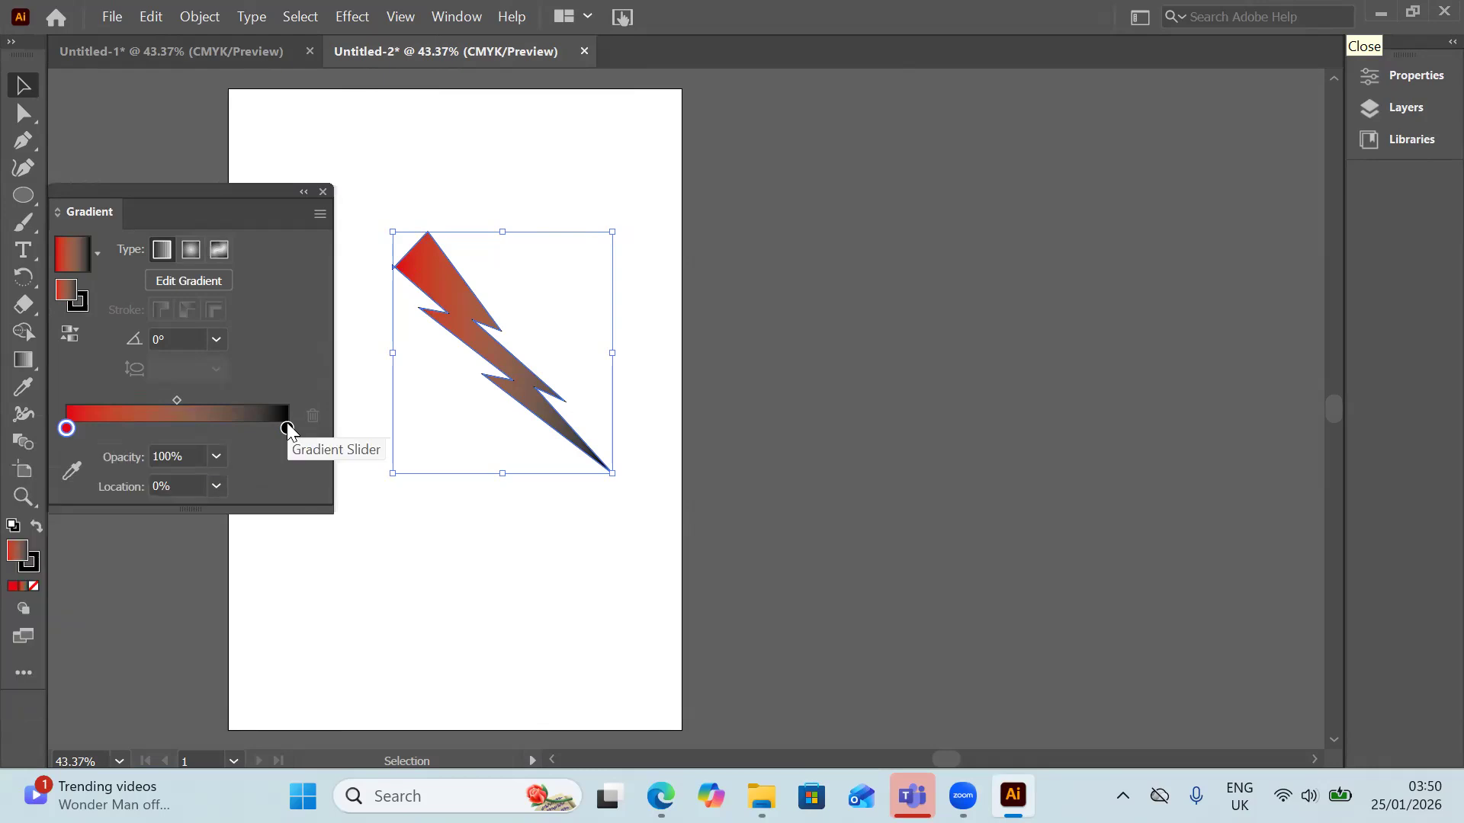
click(287, 429)
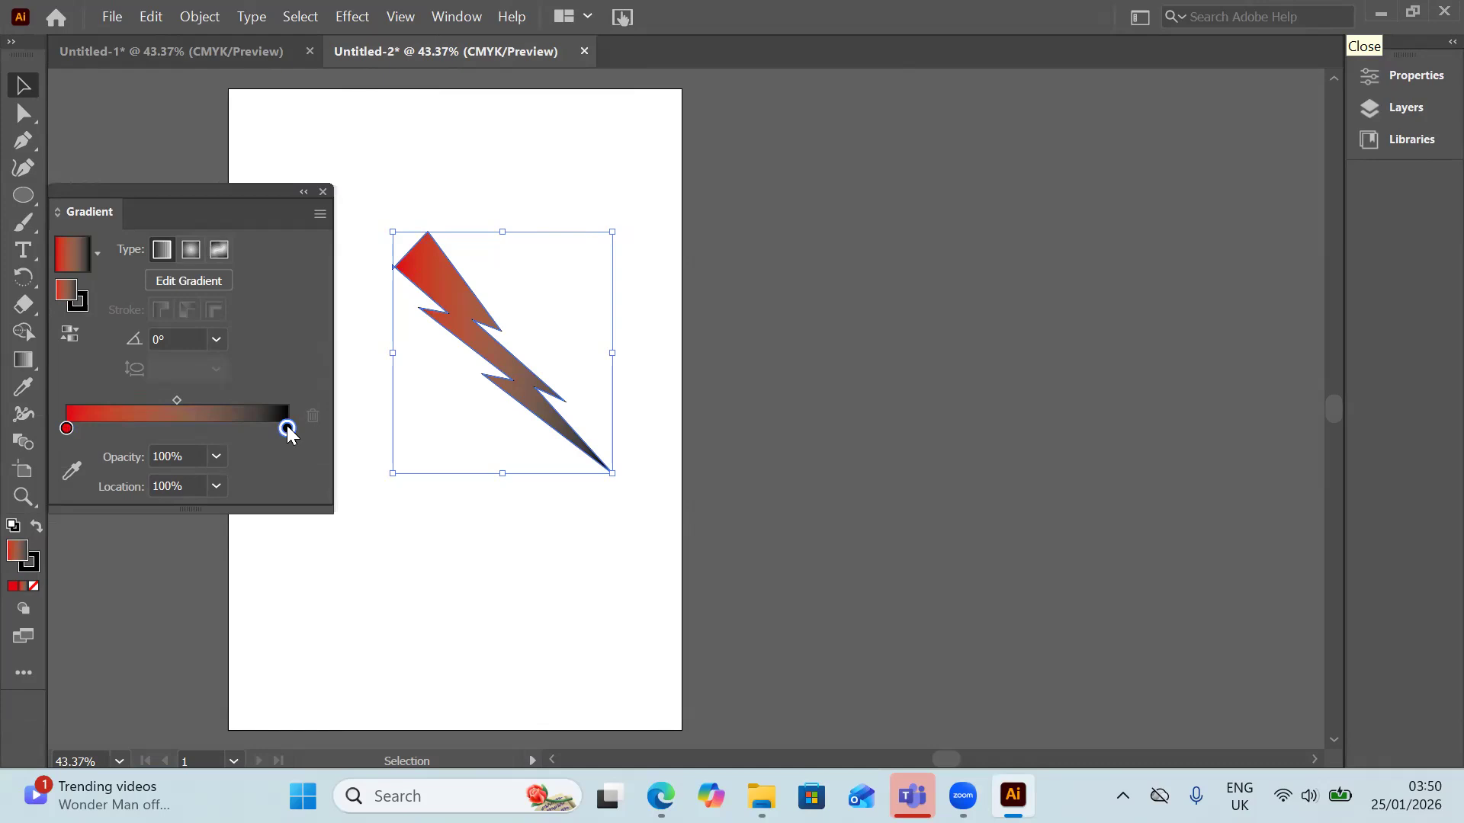
double_click(287, 429)
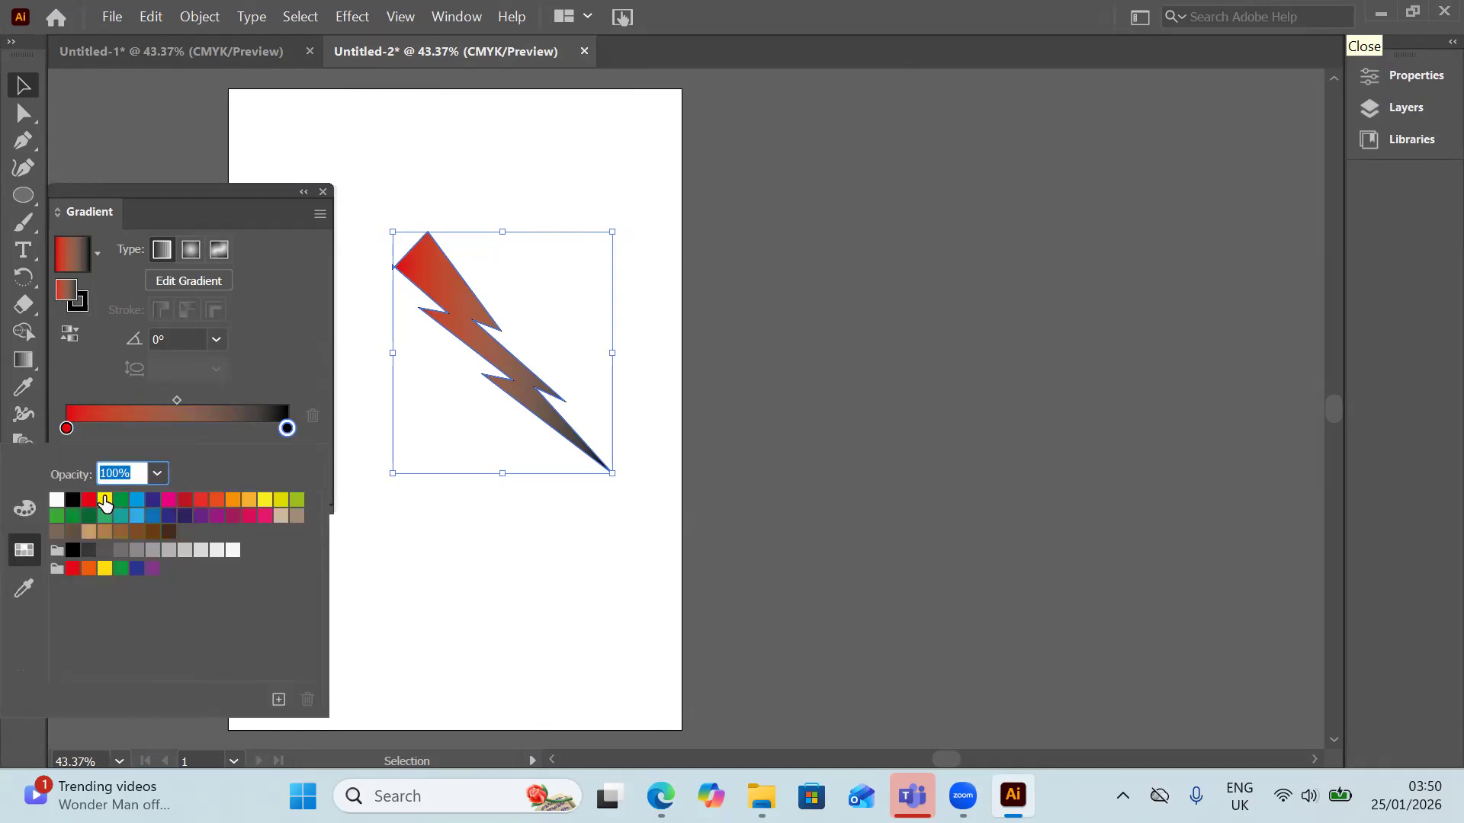
click(105, 501)
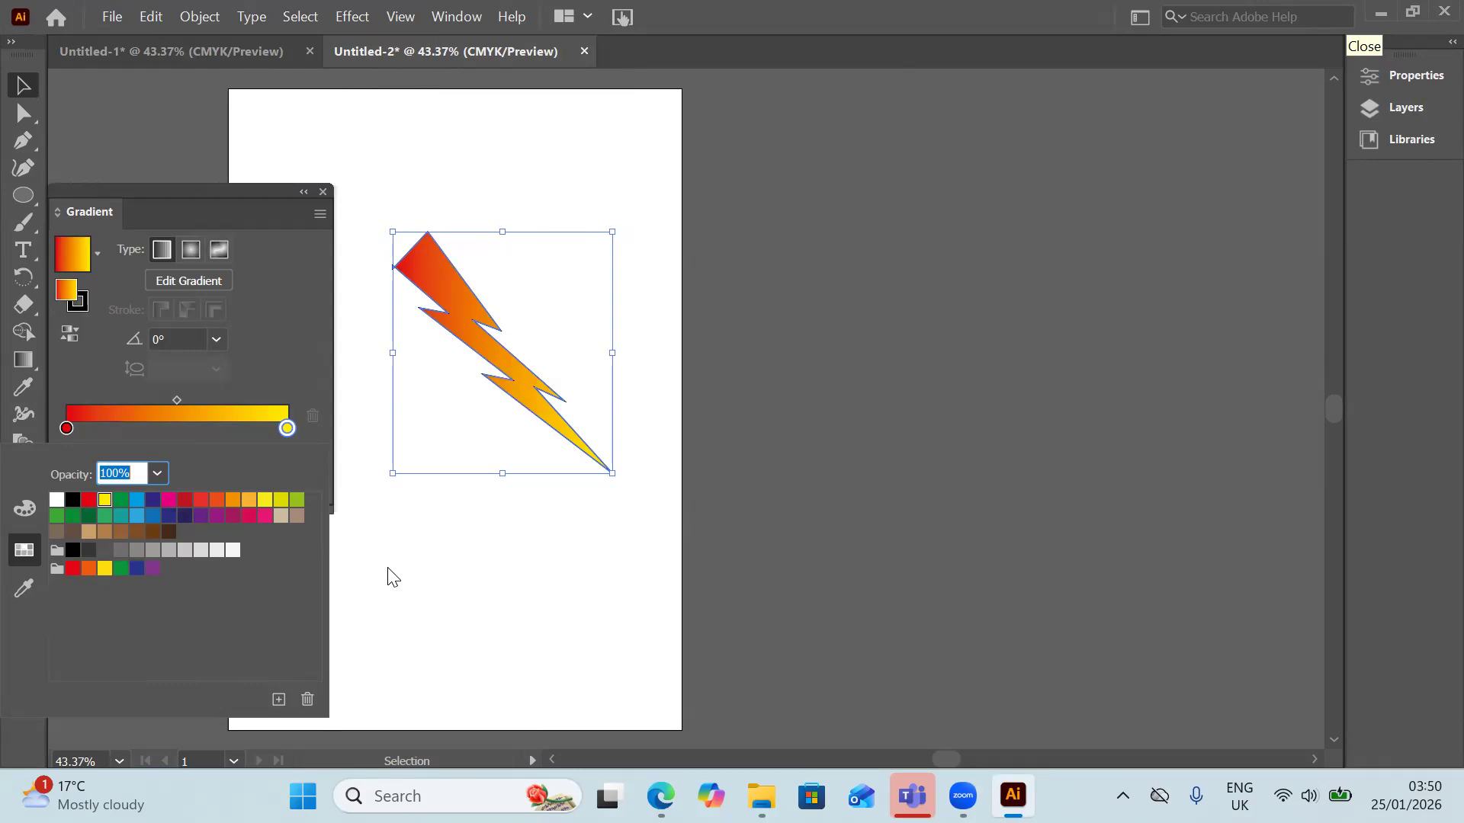
click(321, 188)
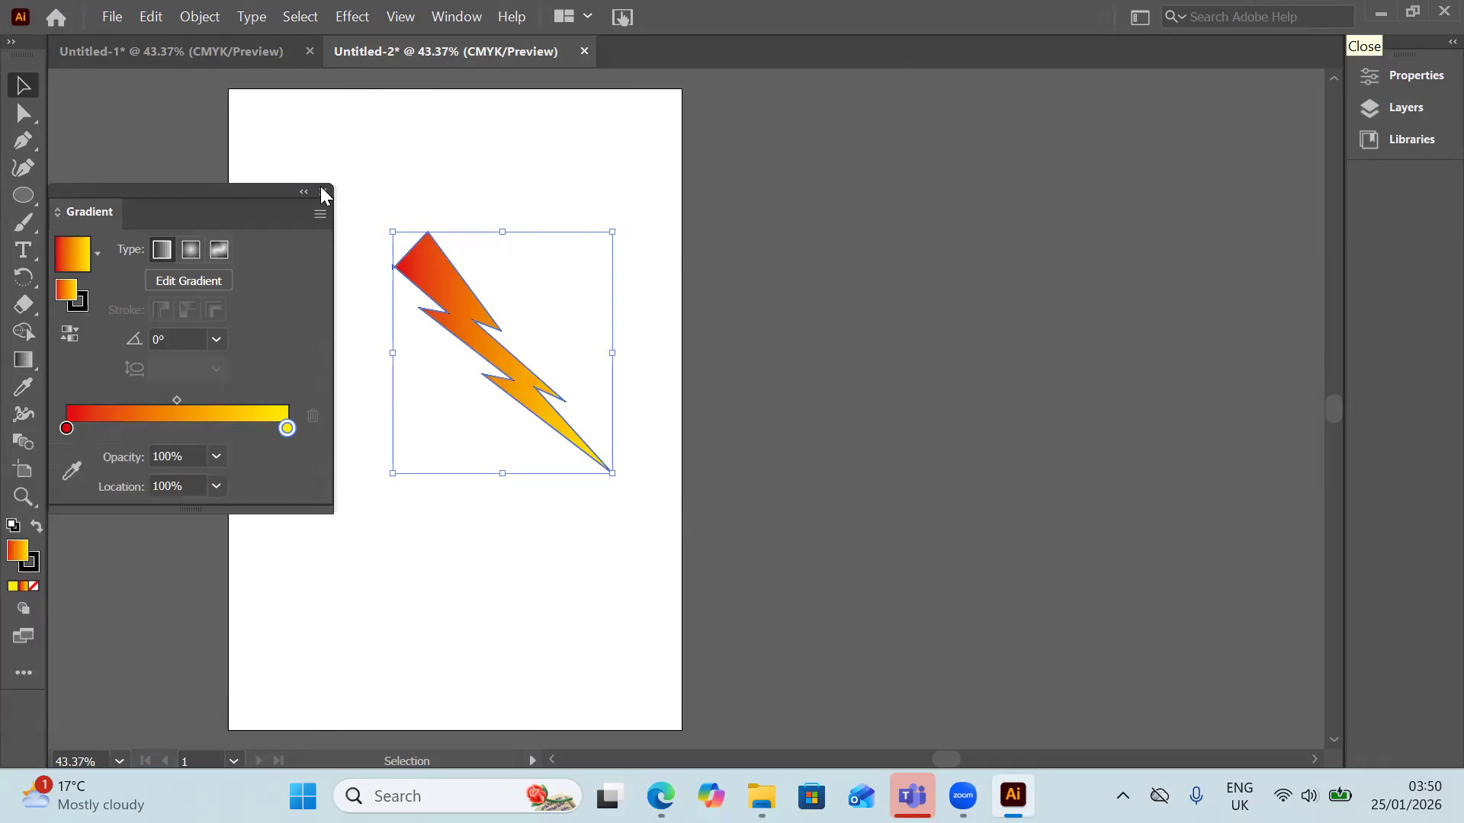
click(324, 192)
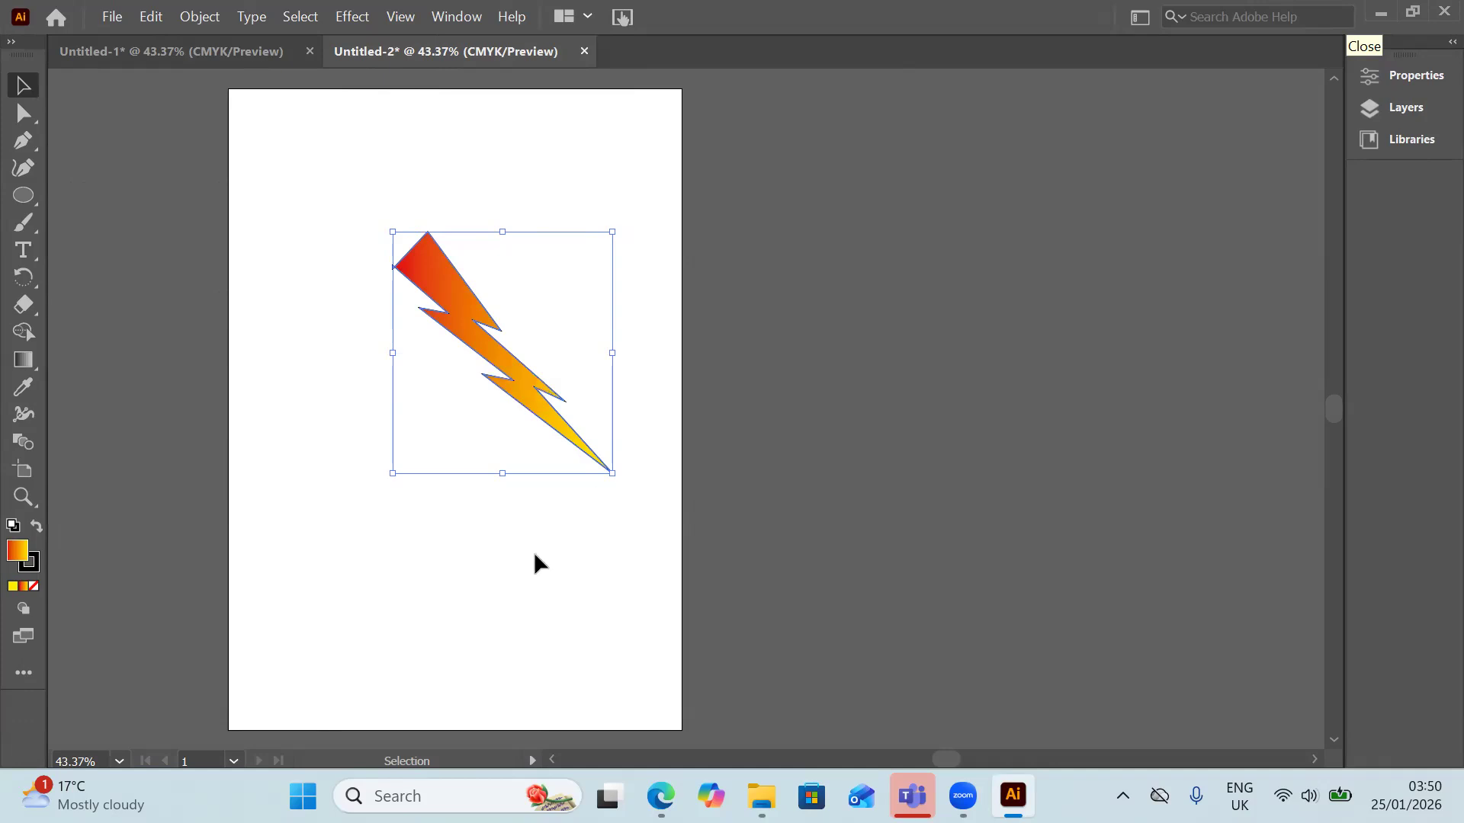
click(506, 422)
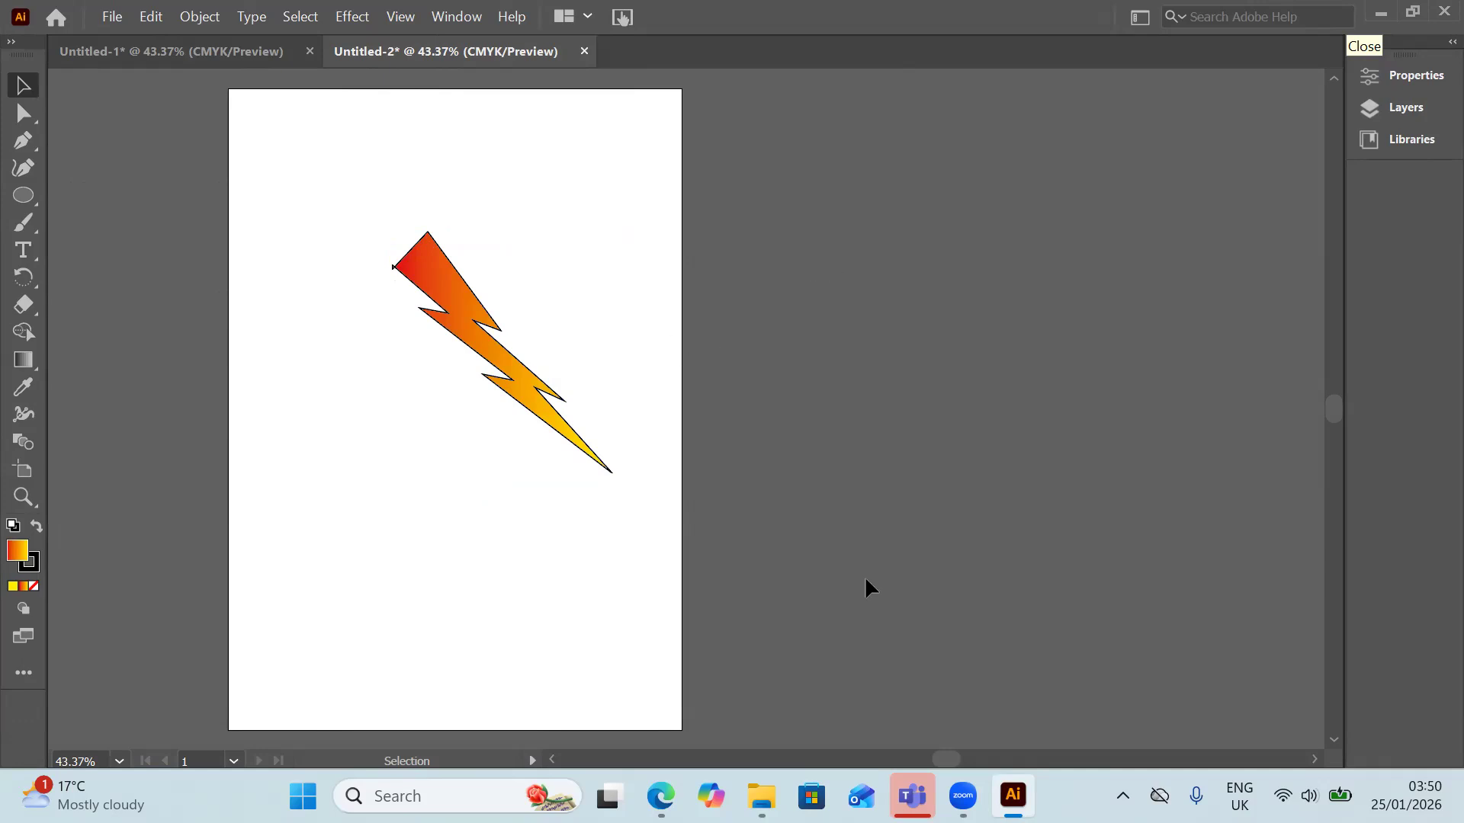
Step: Check the bolt's required file name and format in the exam PDF, and open the artwork's export settings in Illustrator for renaming
click(661, 796)
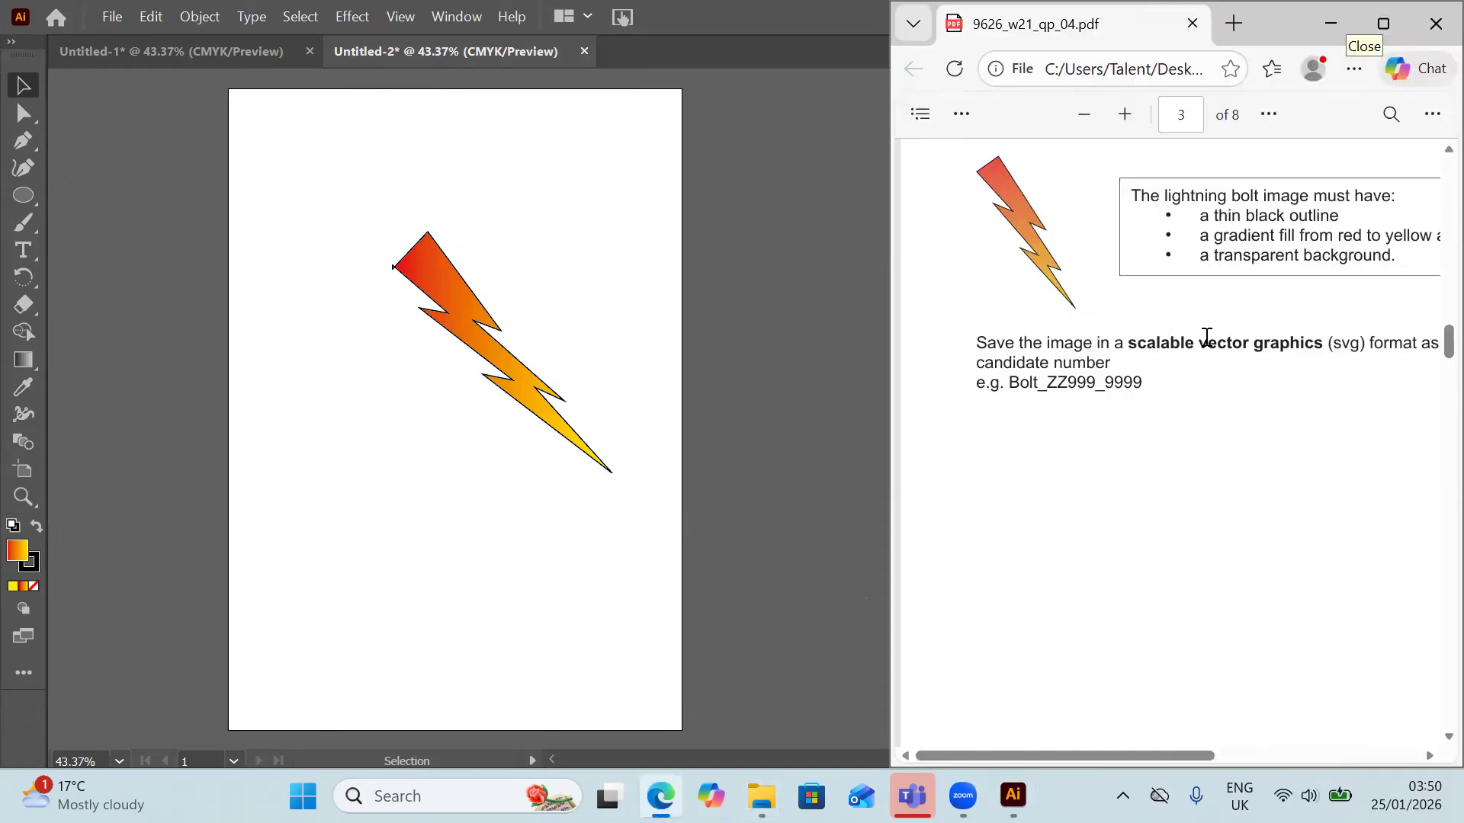
drag(1199, 764, 1290, 762)
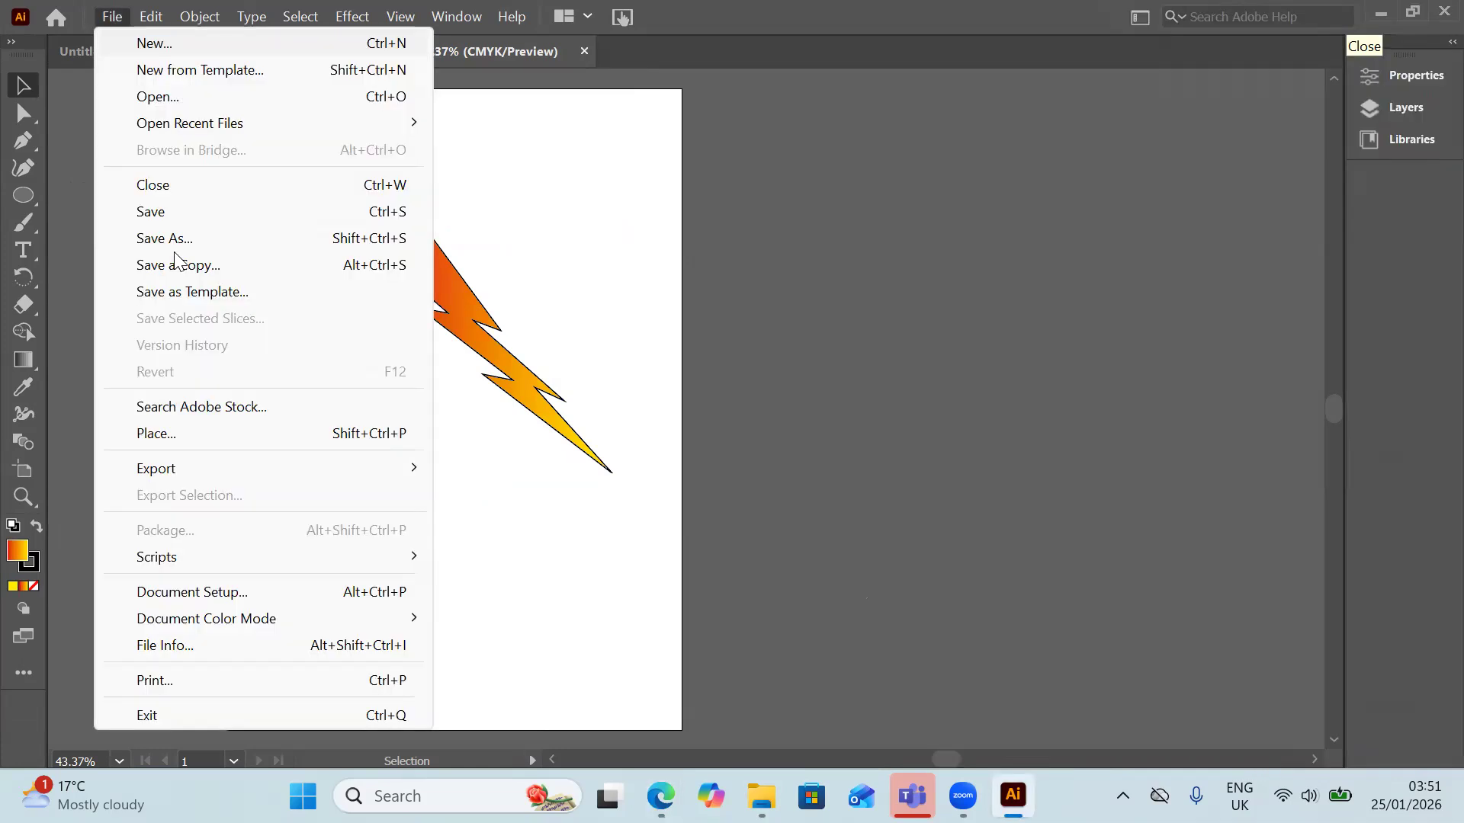
mouse_move(169, 466)
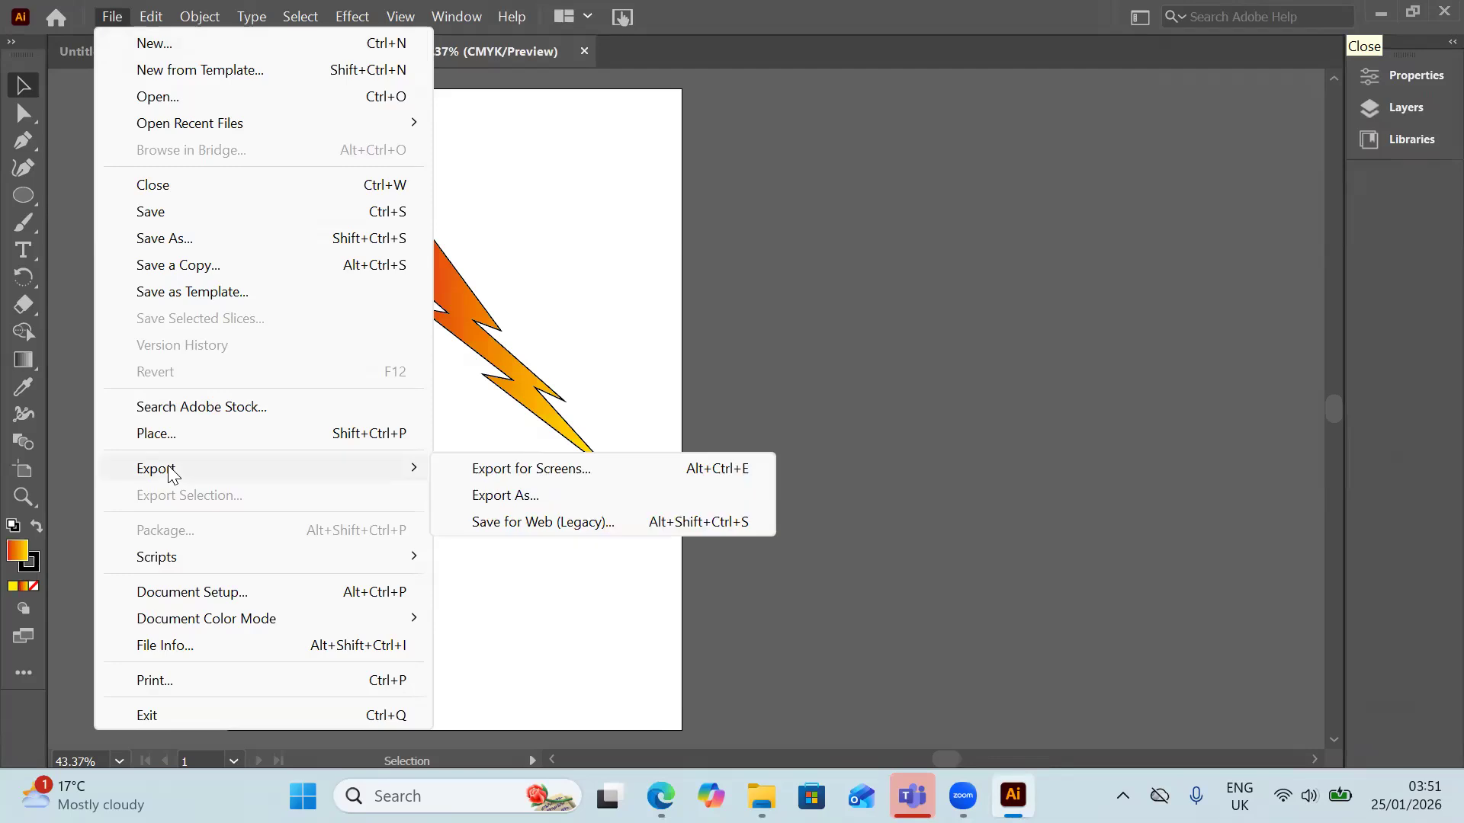
click(530, 498)
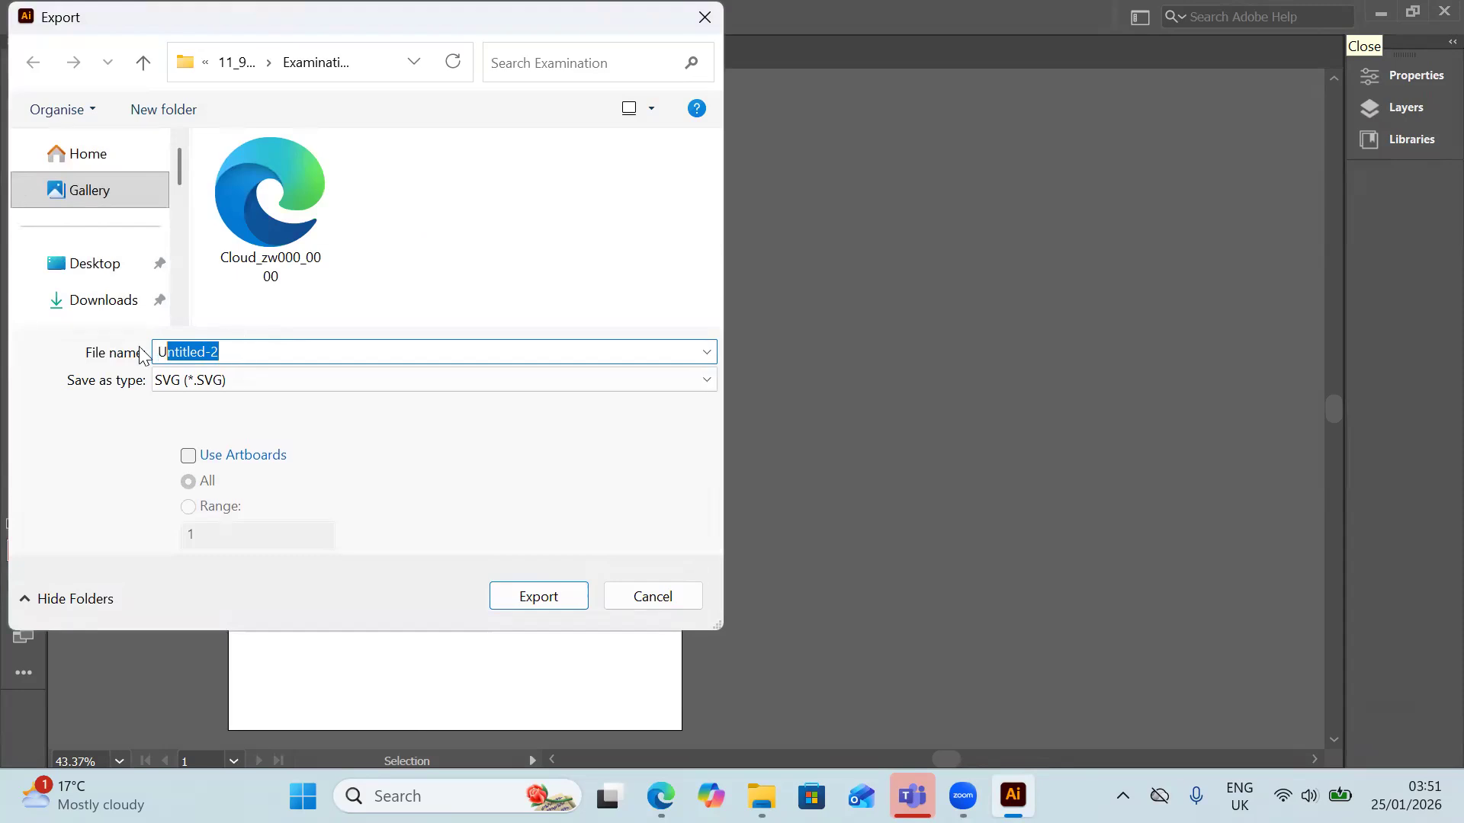
drag(140, 347, 140, 348)
text(Cloud_)
key(Escape)
key(BackSpace)
key(BackSpace)
key(BackSpace)
key(BackSpace)
key(BackSpace)
key(BackSpace)
Step: Export the lightning bolt as an SVG file named bolt_zw000_0000, keeping the offered SVG options
text(boli)
key(BackSpace)
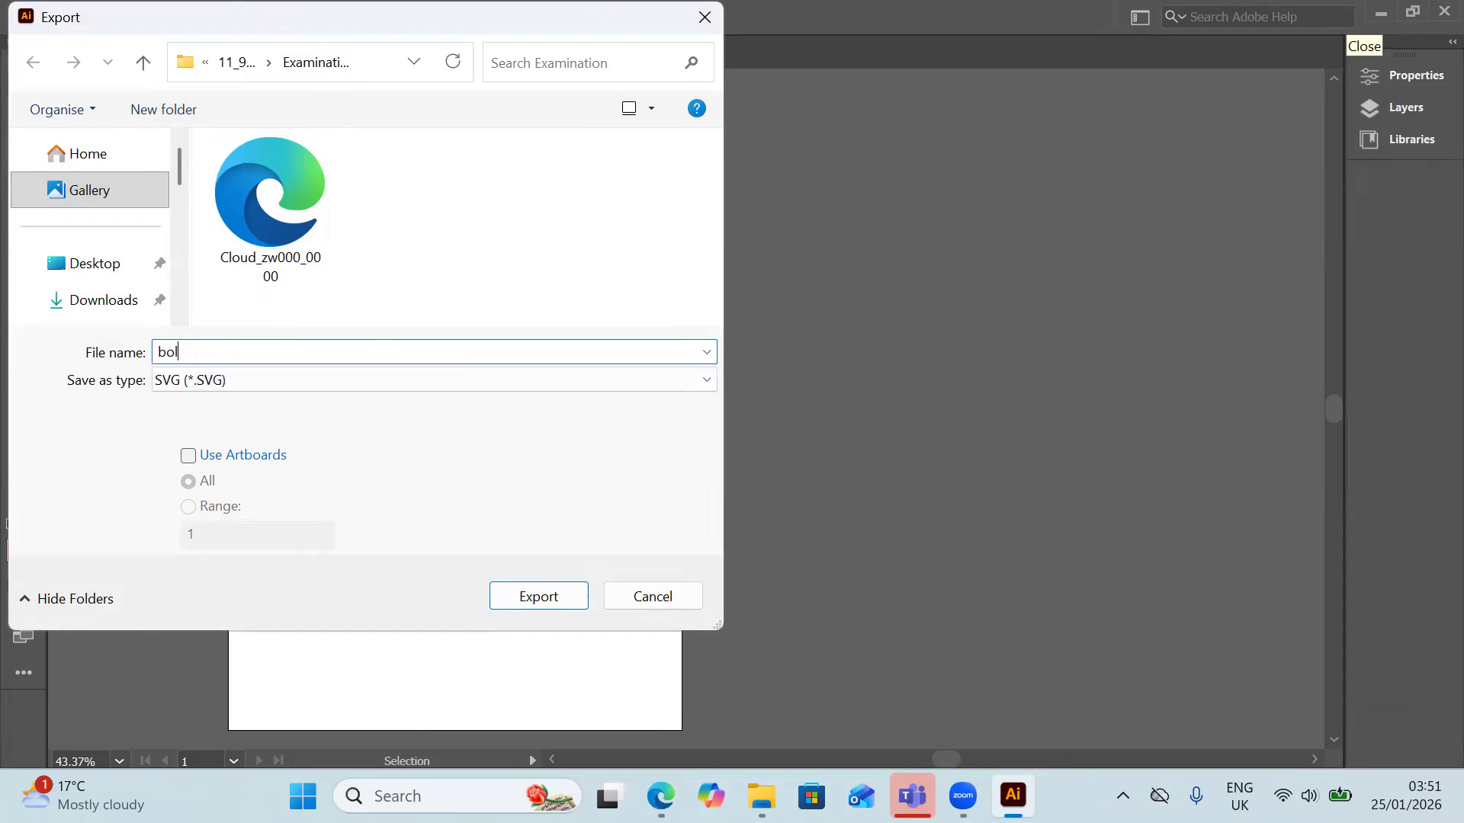
text(t_zw000_0000)
click(572, 598)
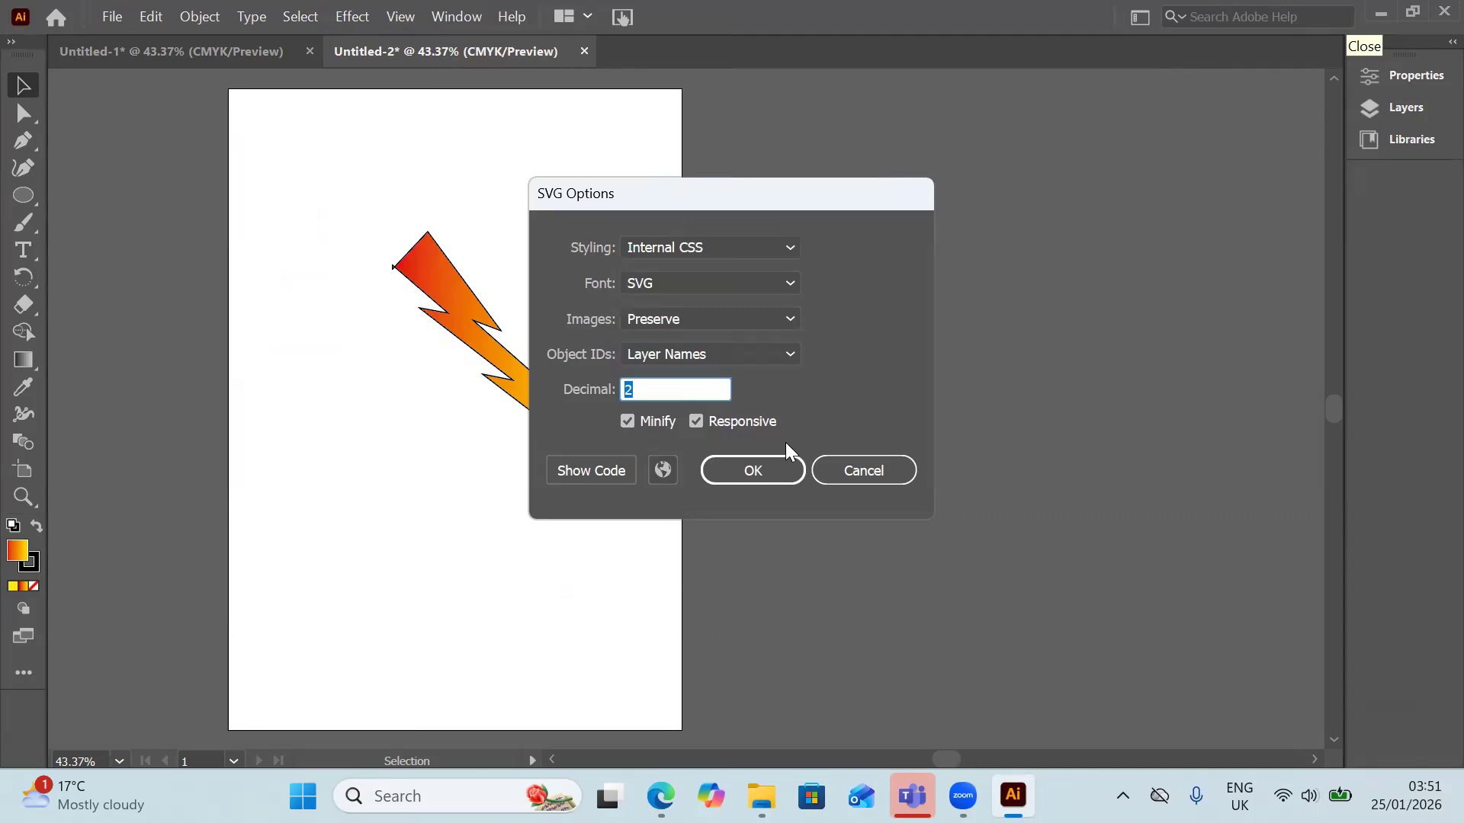
click(758, 479)
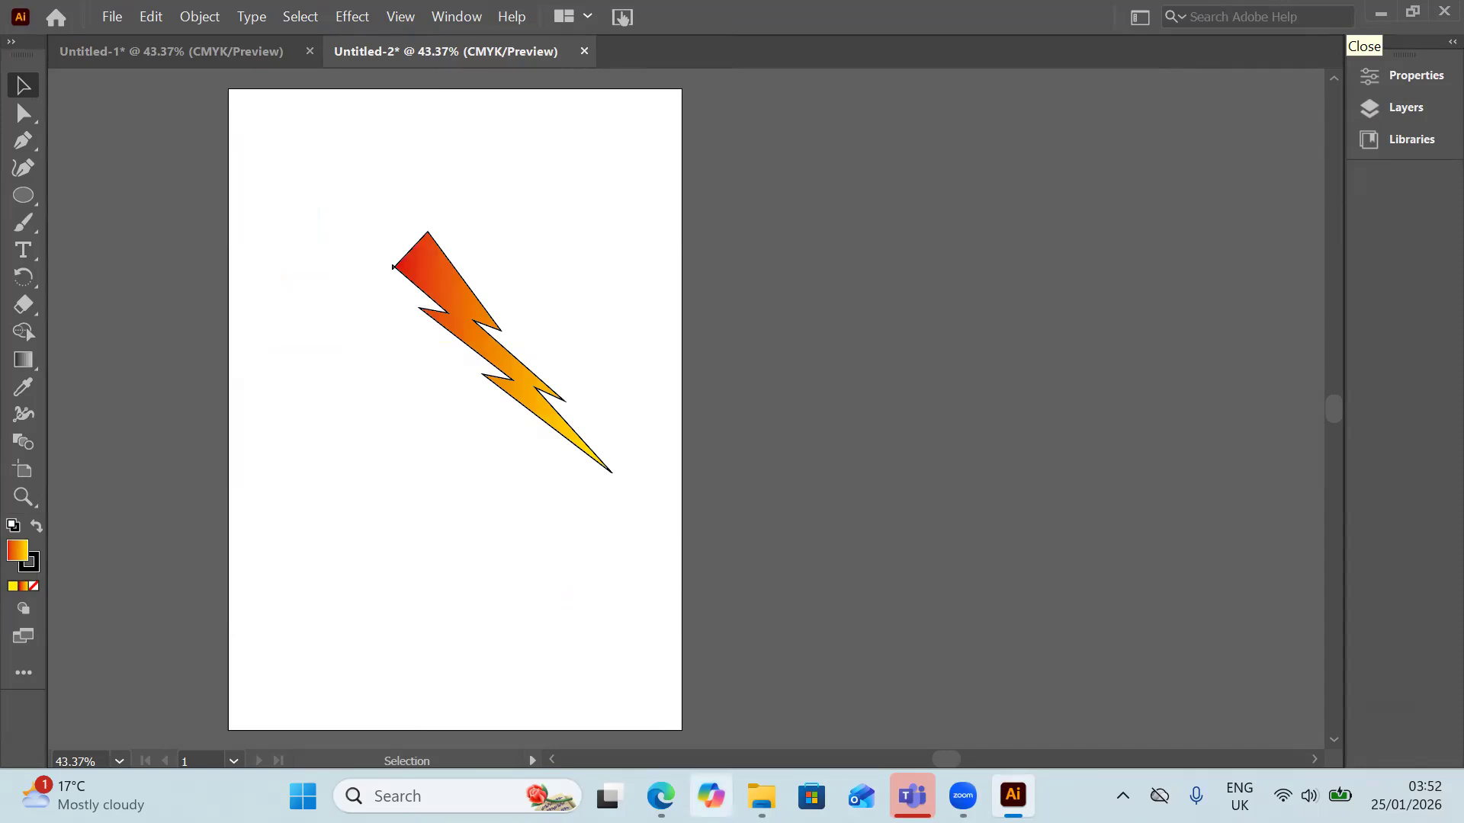
Step: Switch to the exam PDF, maximize its window, and read the Task 3 animation requirements on page 4
click(661, 796)
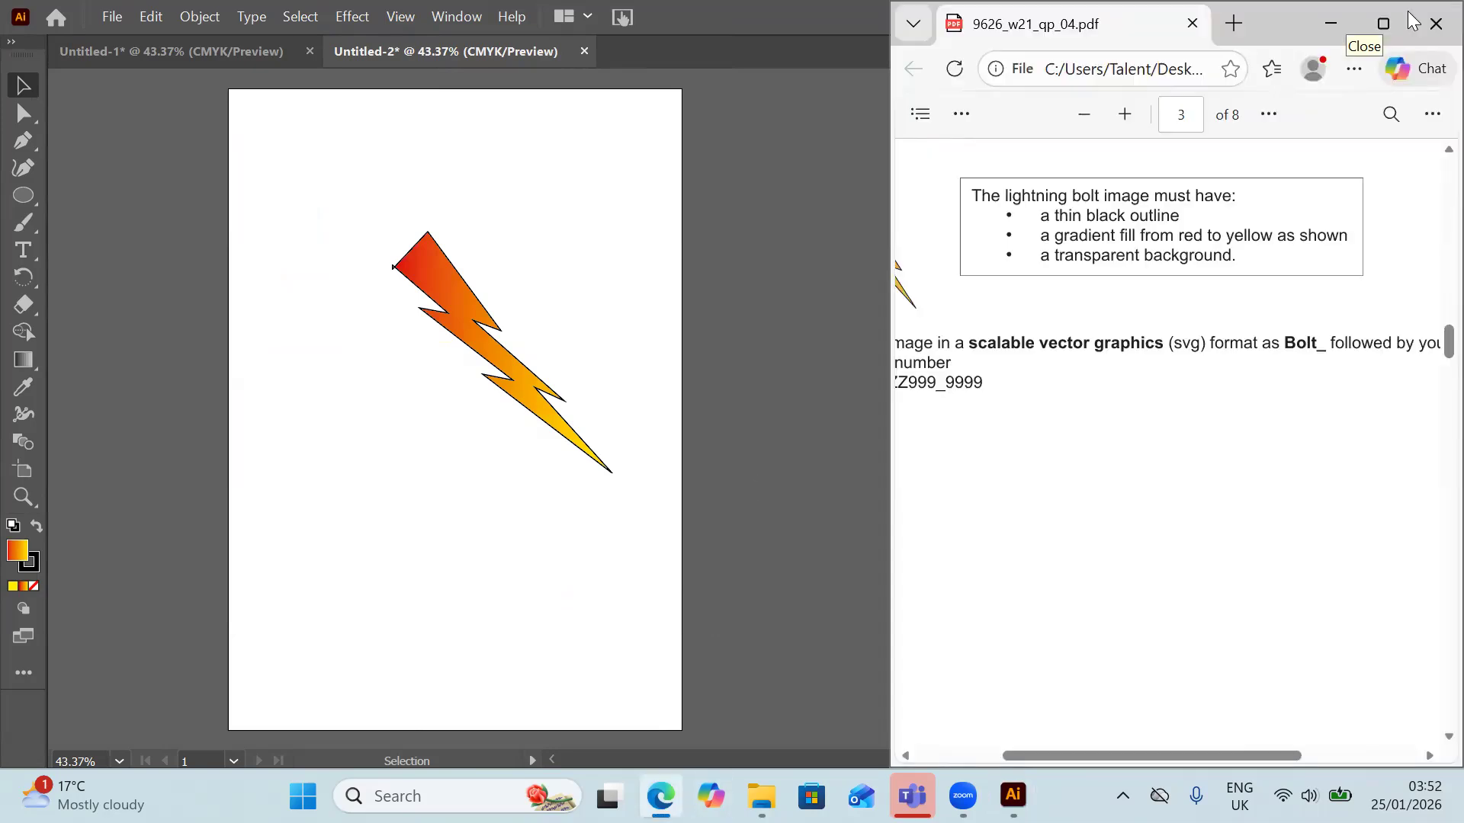
click(1384, 21)
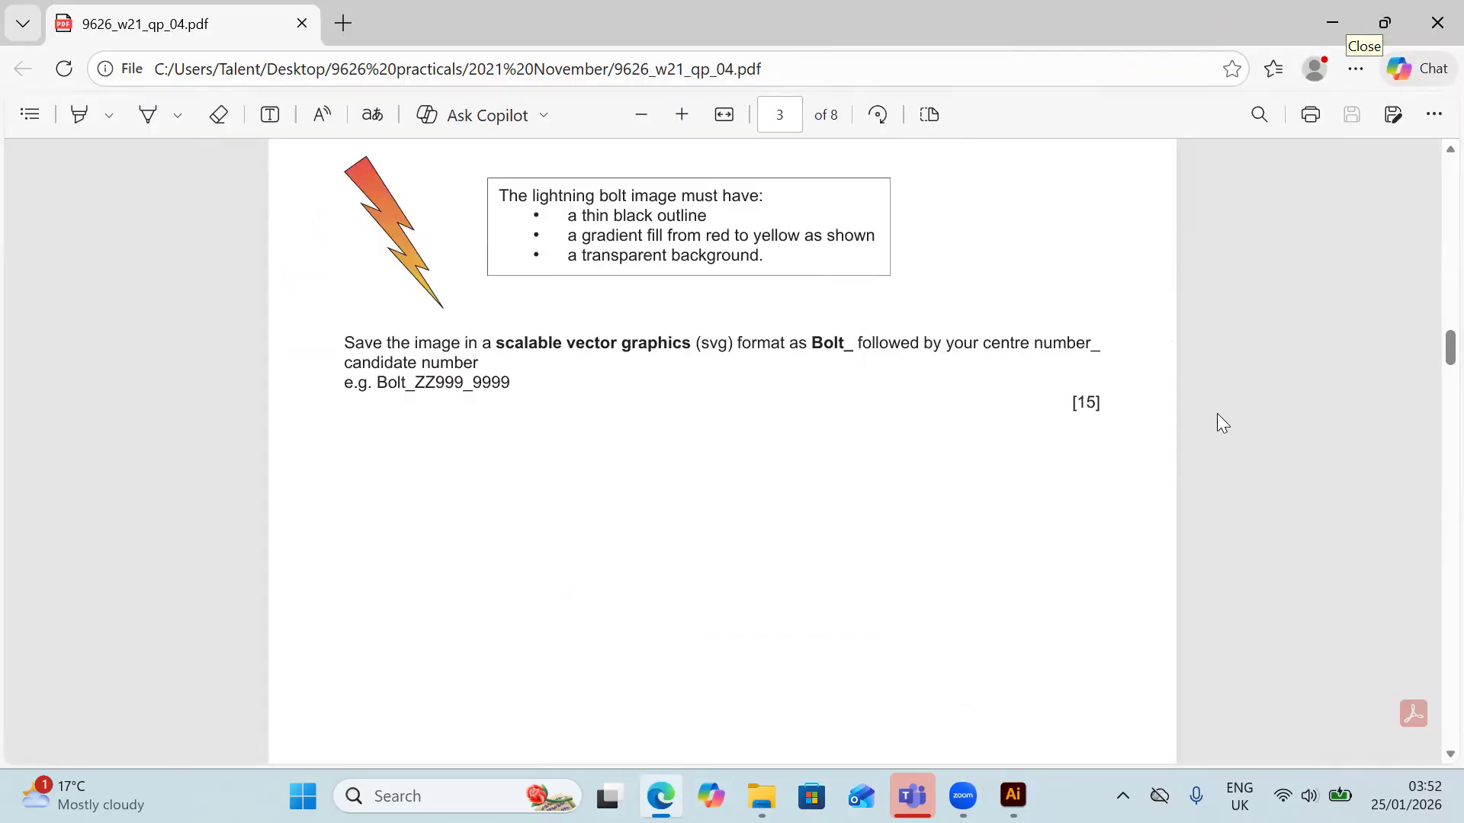
scroll(1432, 381, down, 10)
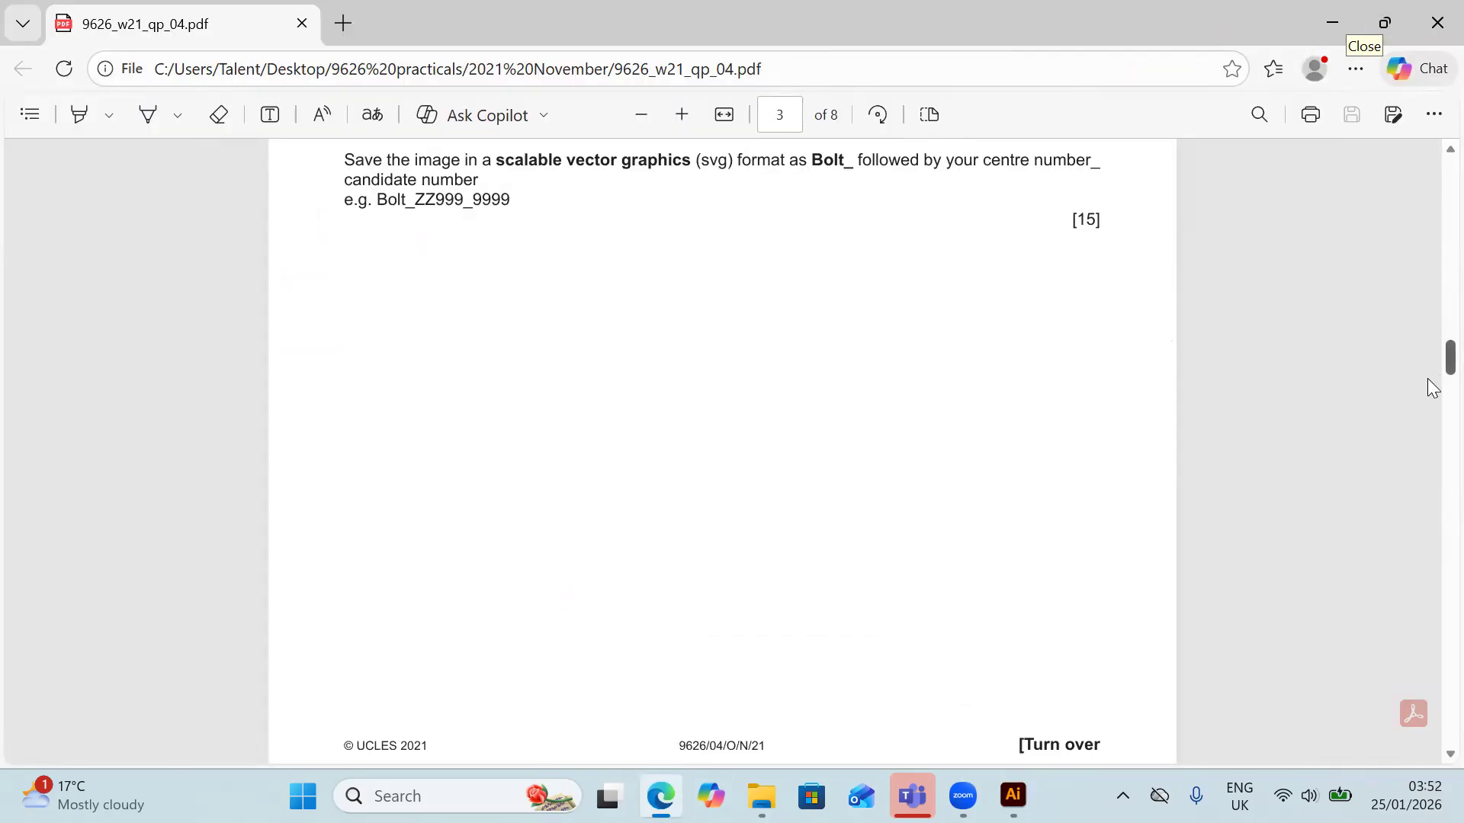
scroll(1431, 419, up, 3)
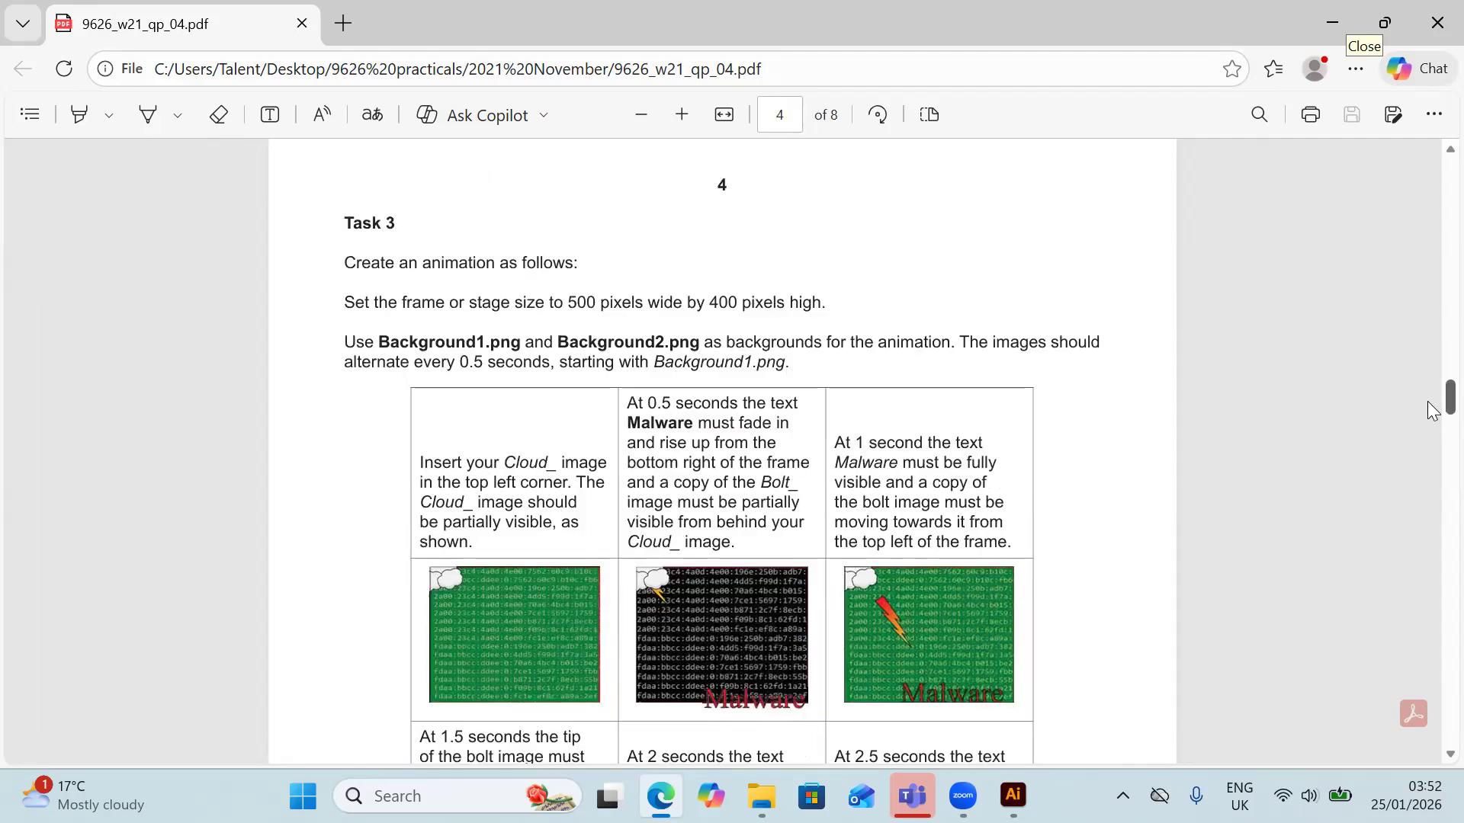
scroll(1432, 415, down, 1)
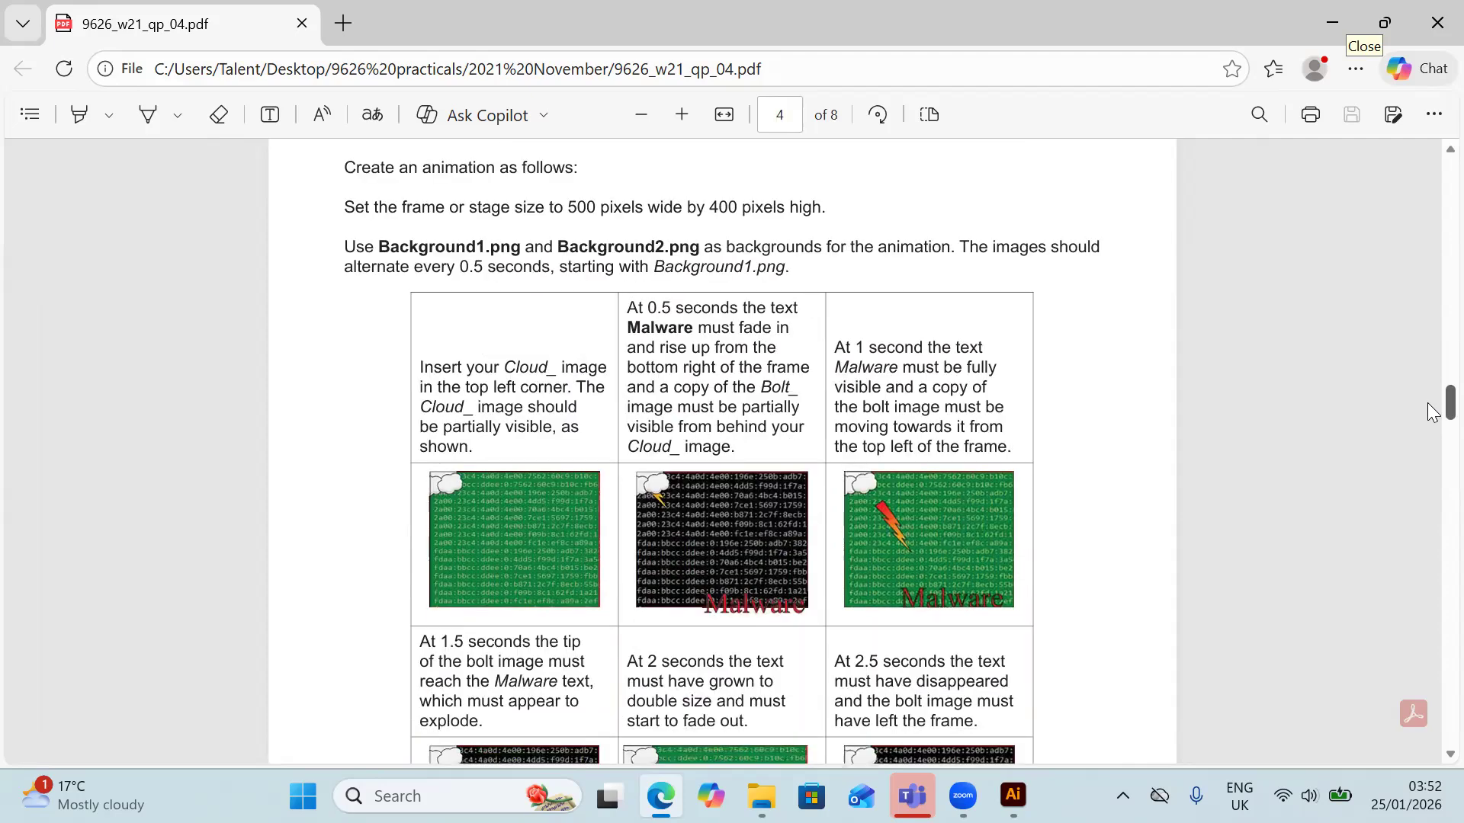
scroll(1432, 412, up, 1)
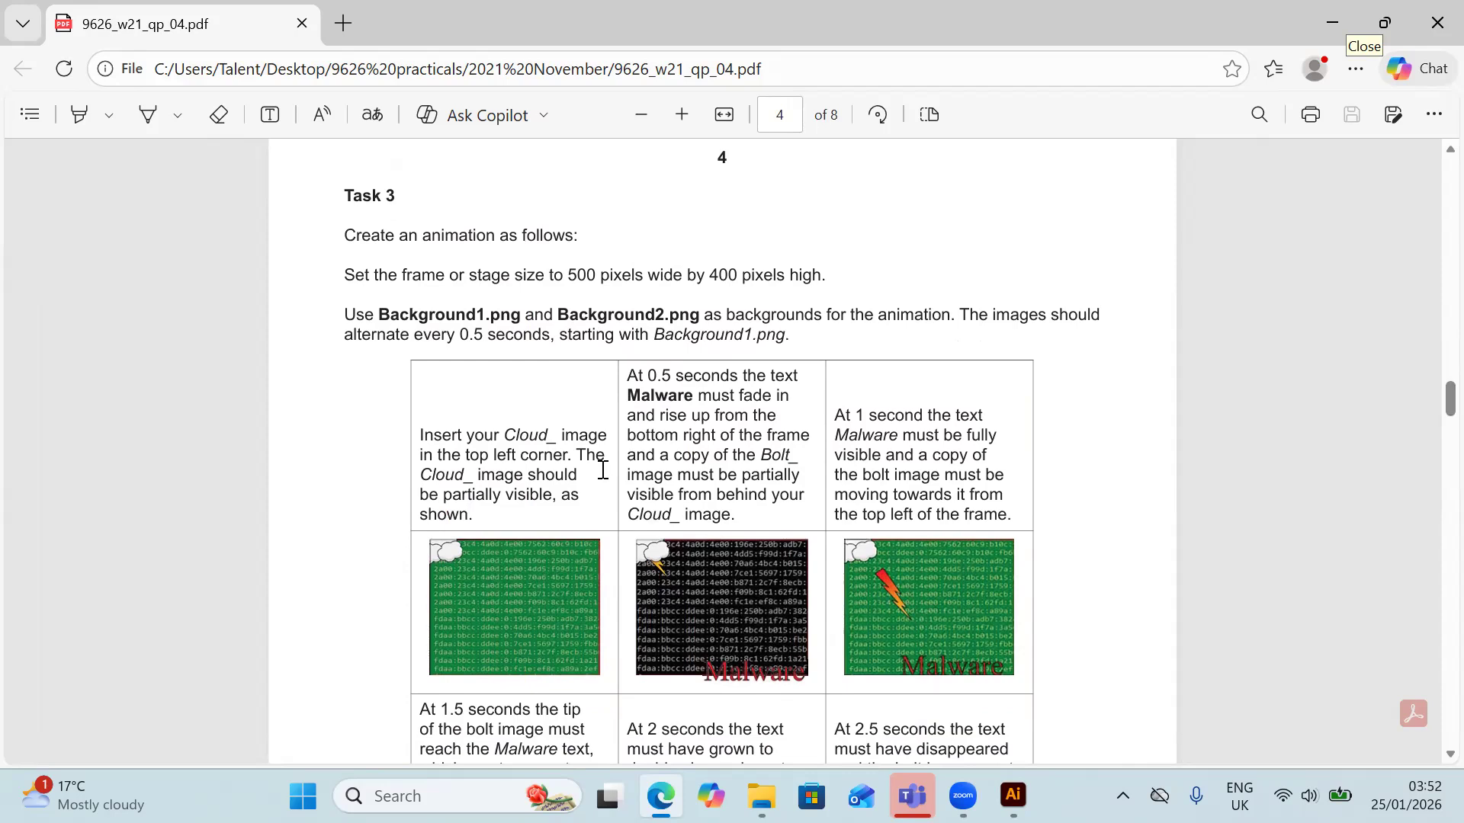